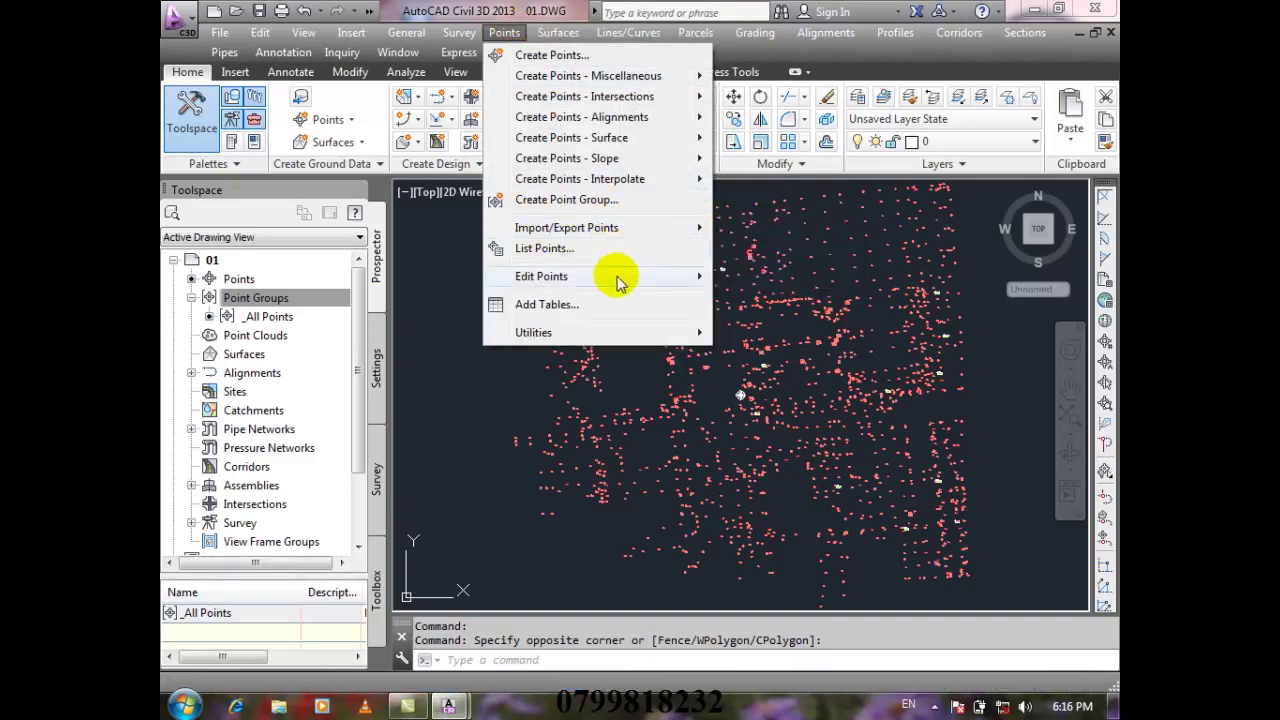
- Start a point import and add 01Road Data.TXT from the MA folder as the source file
mouse_move(618, 282)
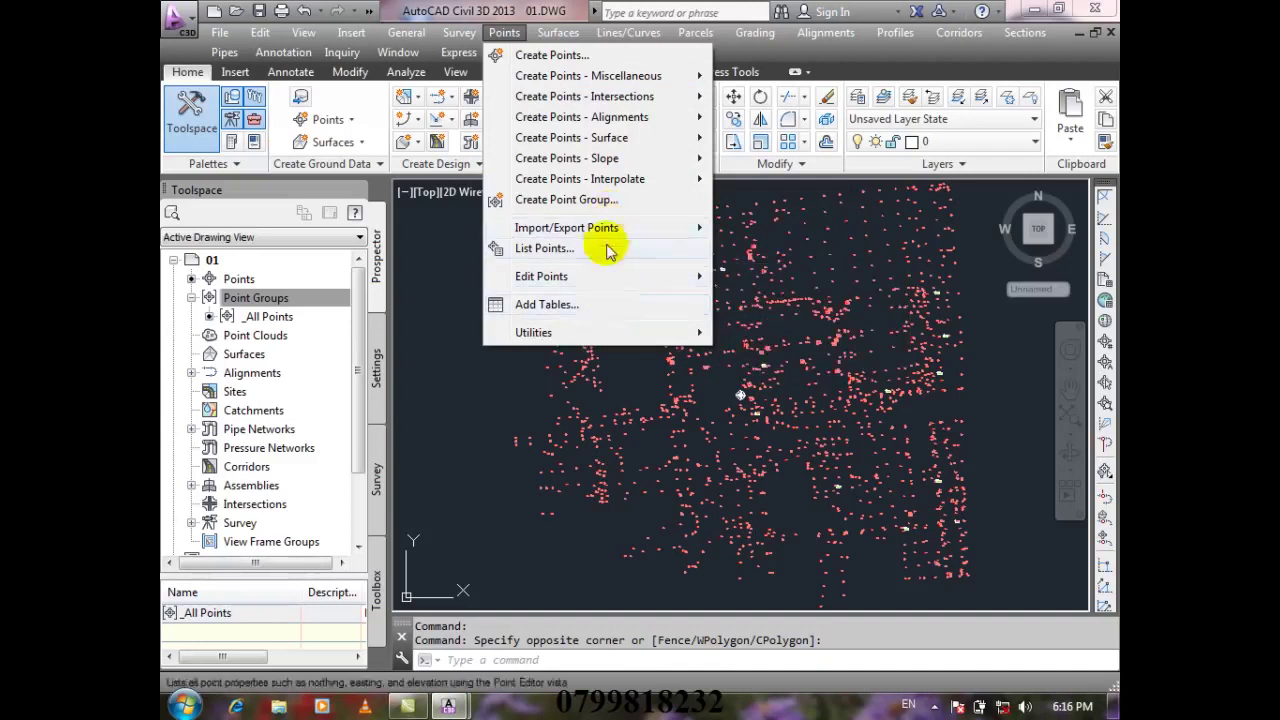
mouse_move(610, 232)
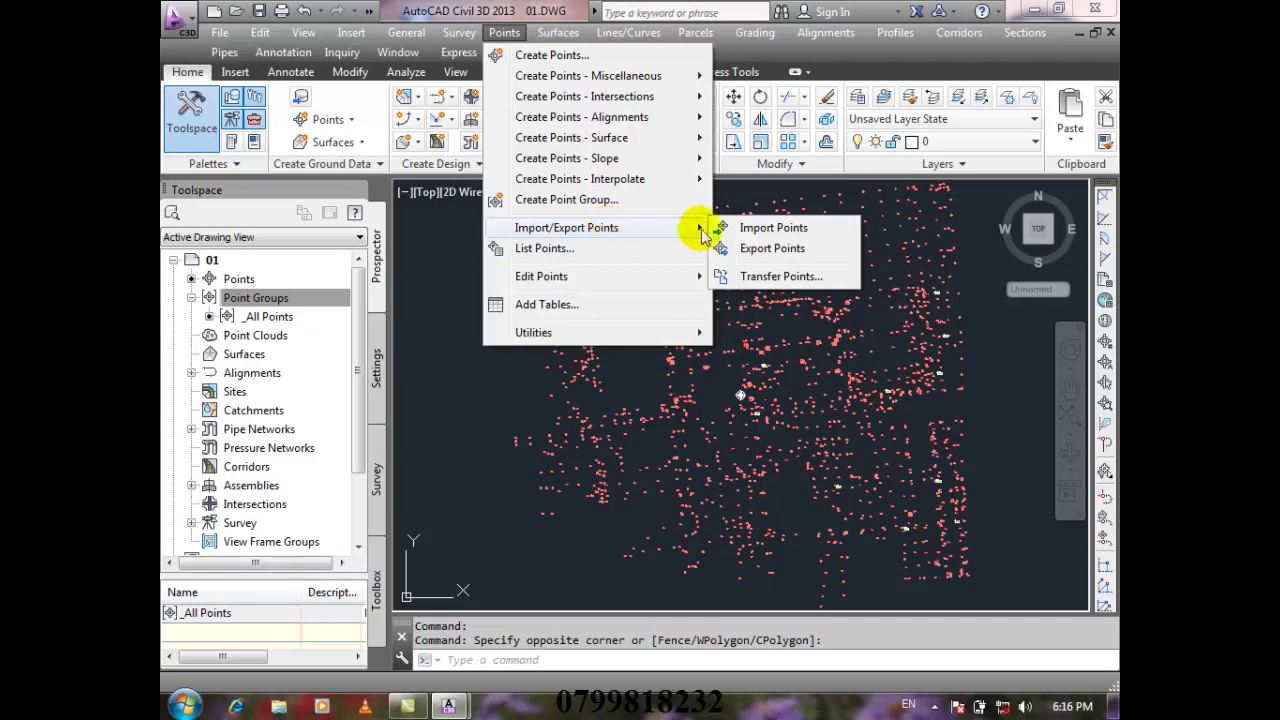
left_click(814, 234)
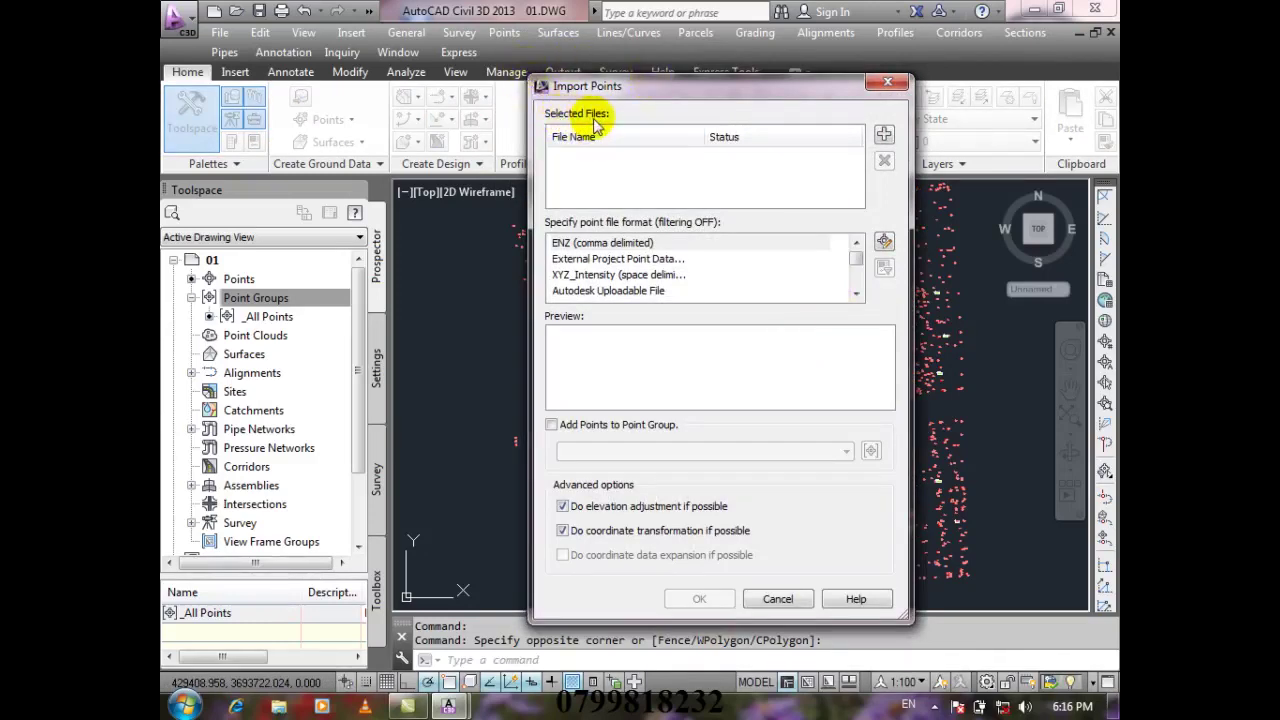
left_click(884, 134)
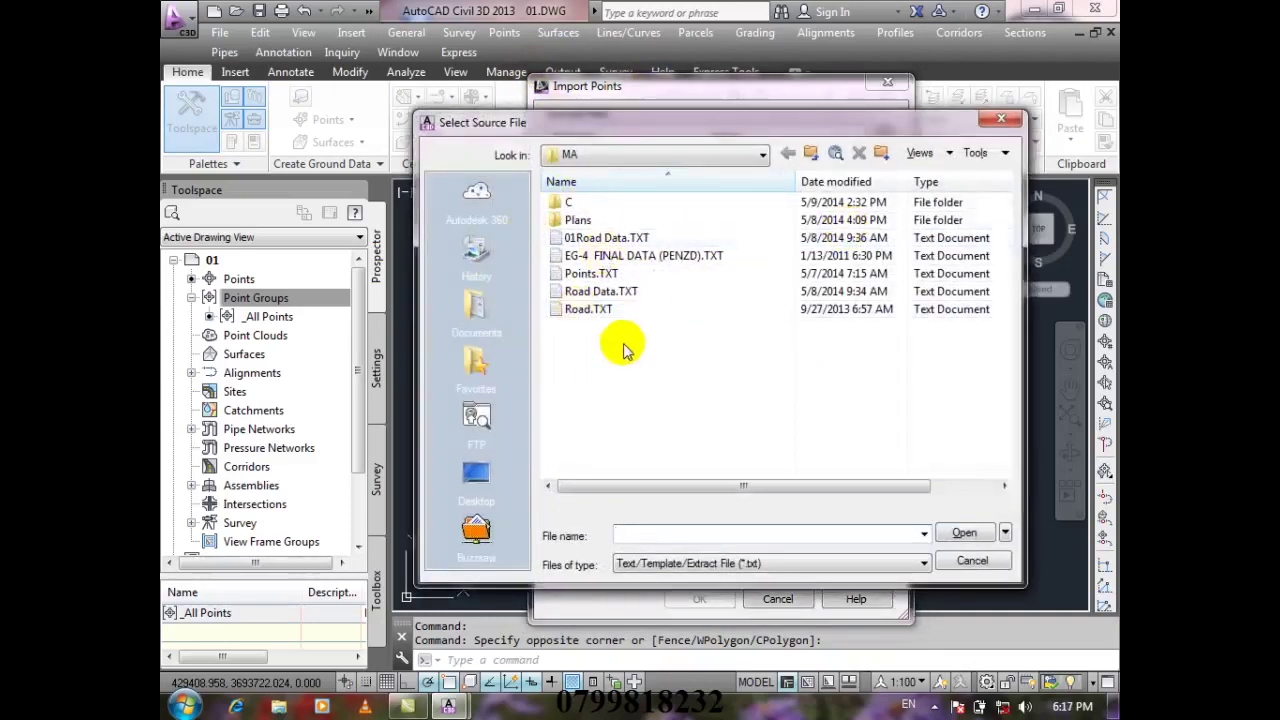
left_click(614, 238)
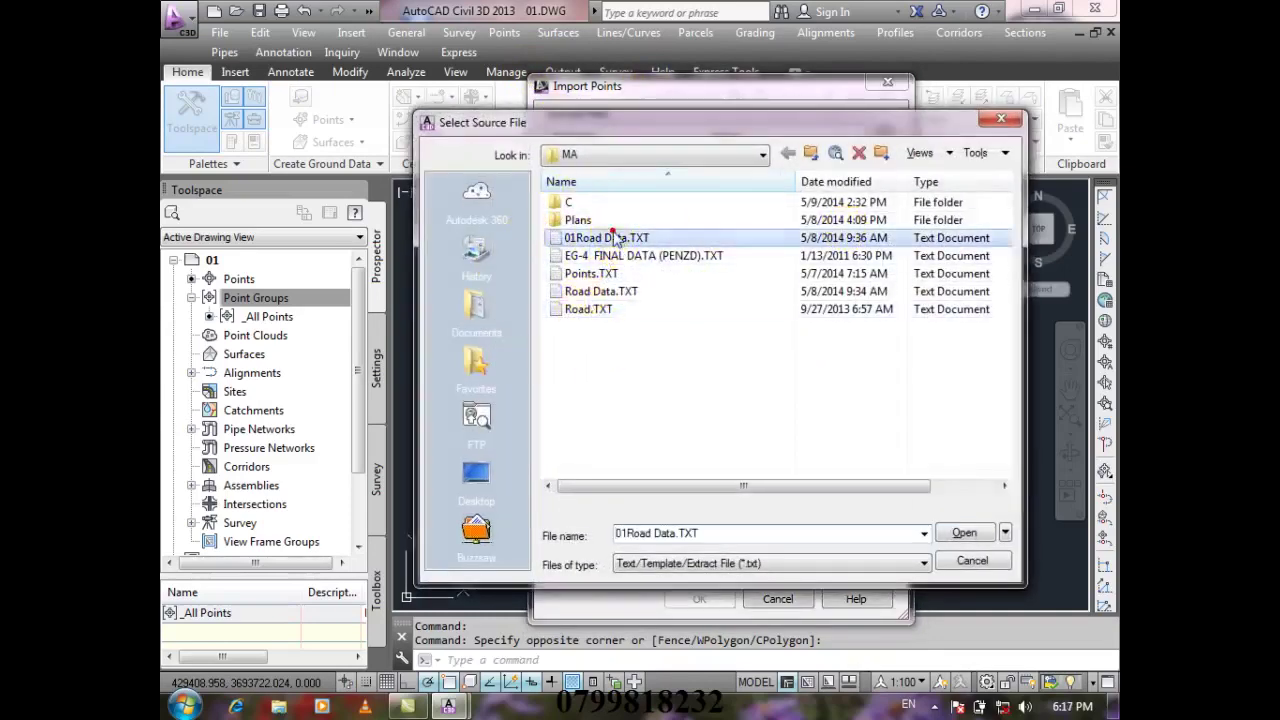
left_click(964, 532)
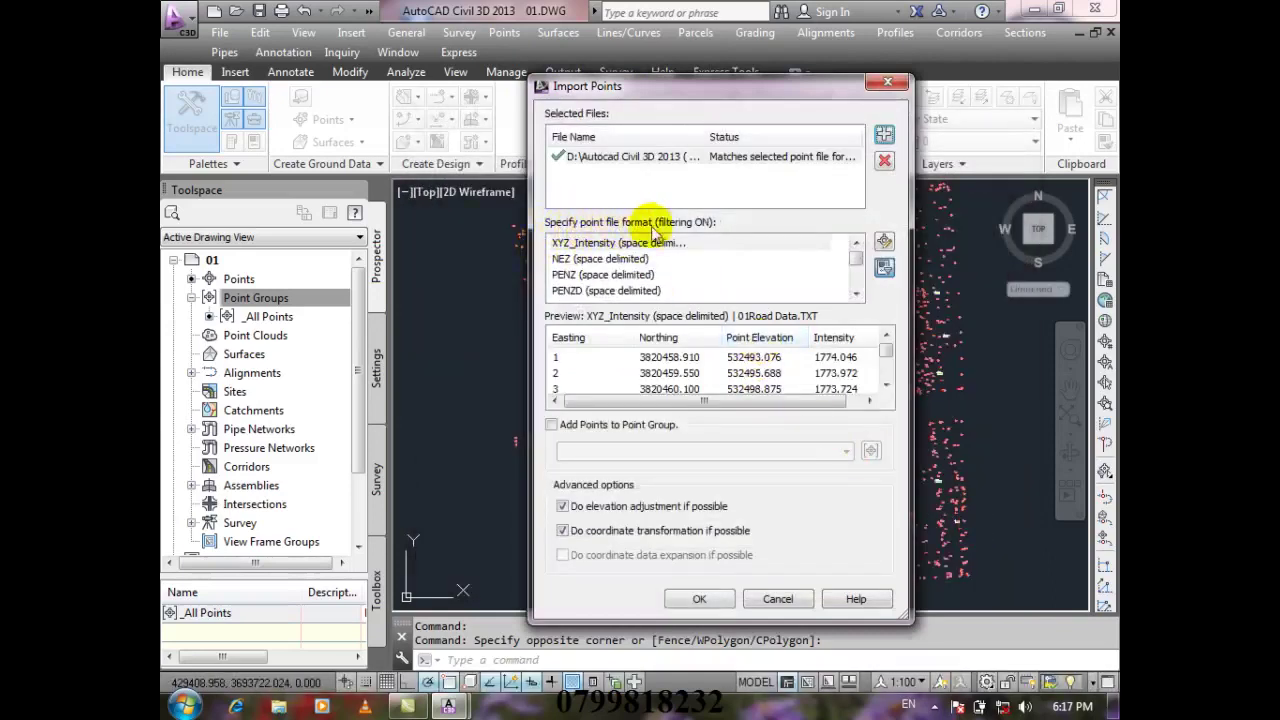
- Choose PNEZD (space delimited) as the point file format and review the preview of the source file
left_click_drag(855, 259, 857, 286)
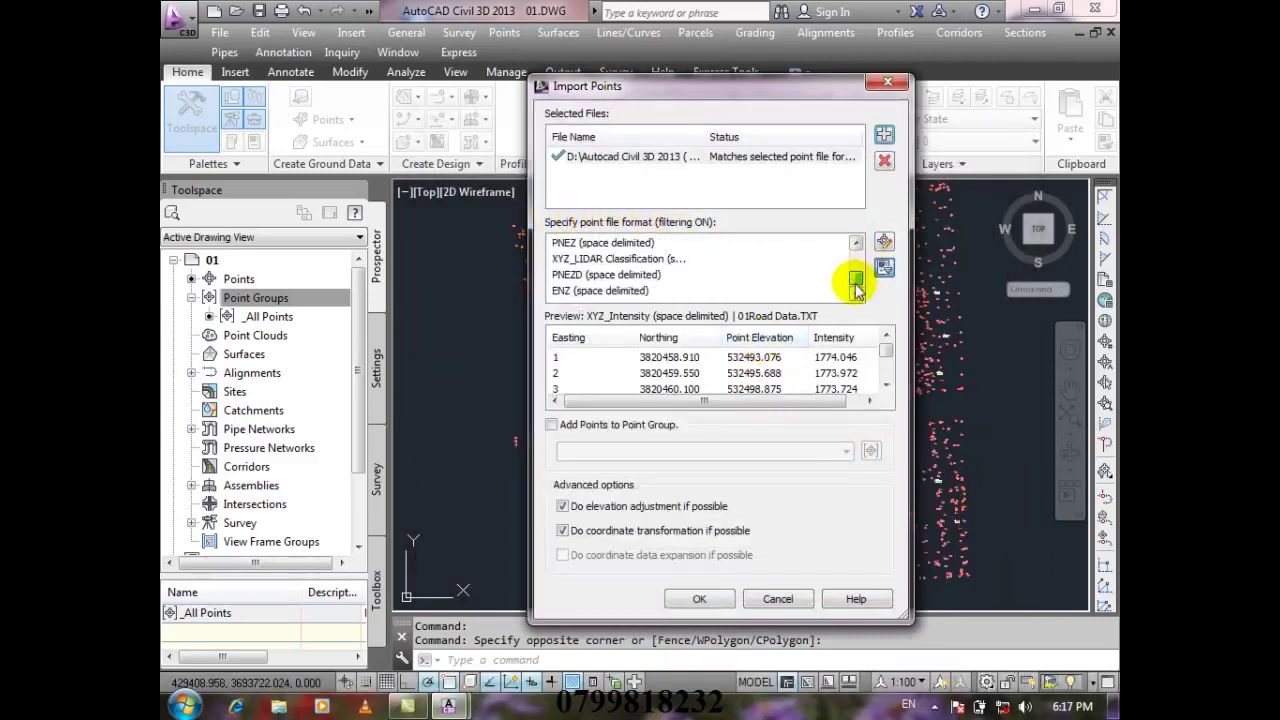
left_click(615, 274)
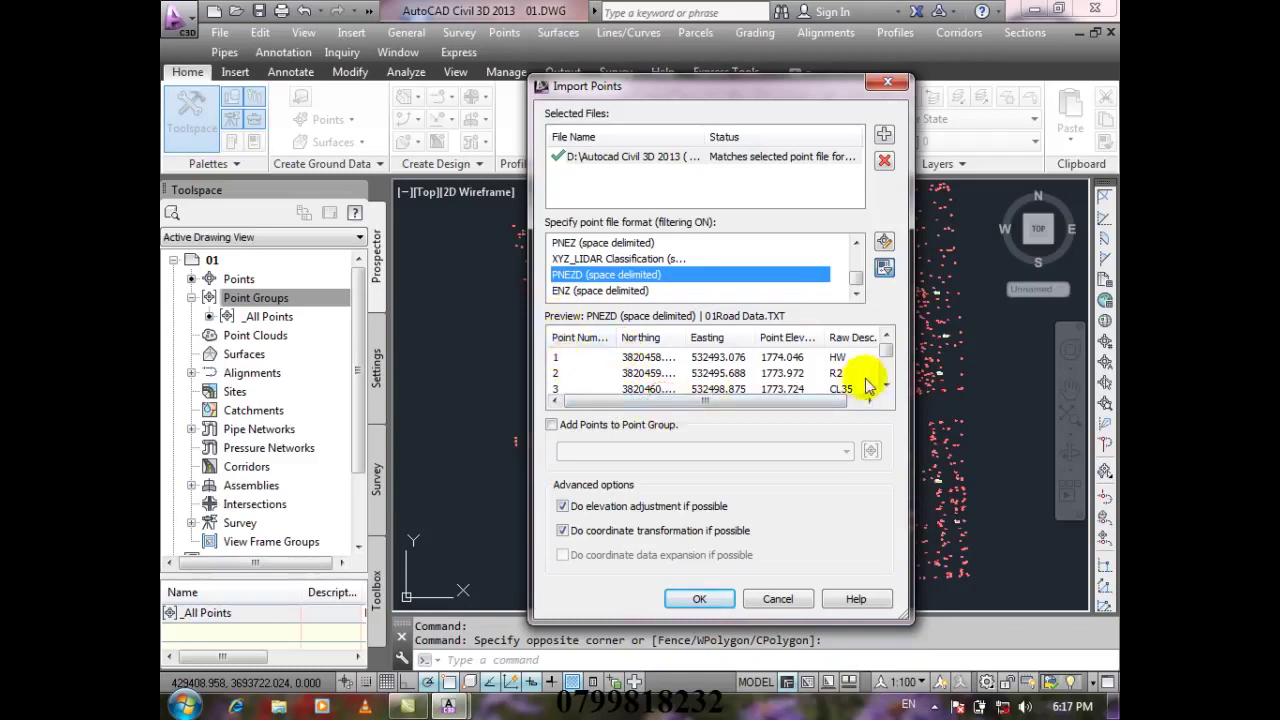
mouse_move(886, 350)
left_mouse_down()
mouse_move(886, 372)
mouse_move(886, 340)
left_mouse_up()
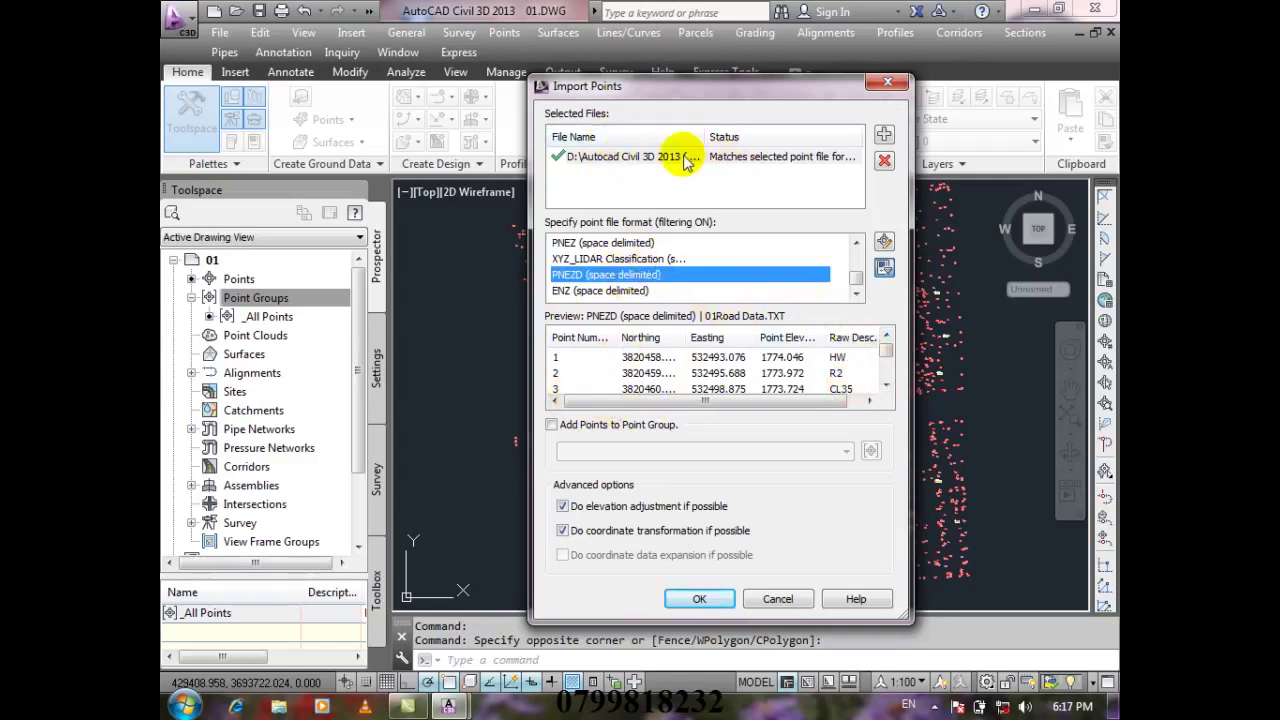
mouse_move(884, 358)
left_mouse_down()
mouse_move(889, 371)
mouse_move(886, 340)
left_mouse_up()
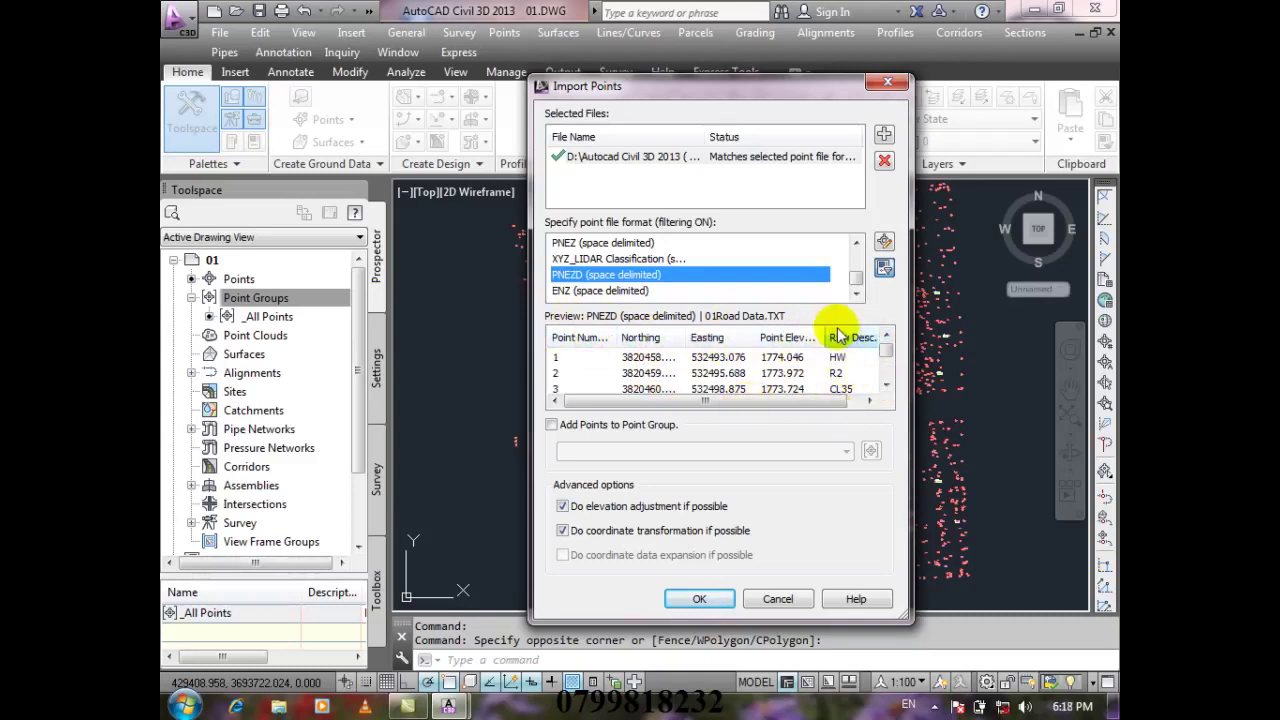
- Turn on adding the points to a point group, view the group creation prompt, and cancel the import
left_click(610, 426)
left_click(846, 453)
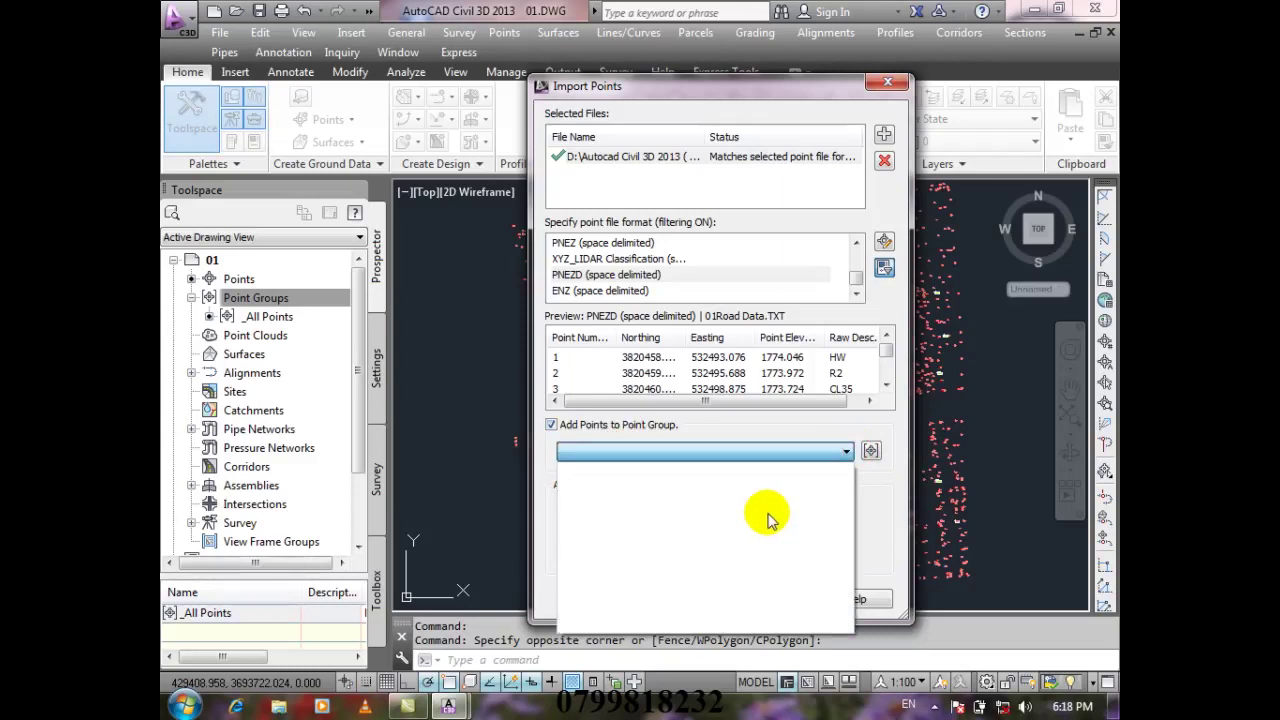
left_click(840, 452)
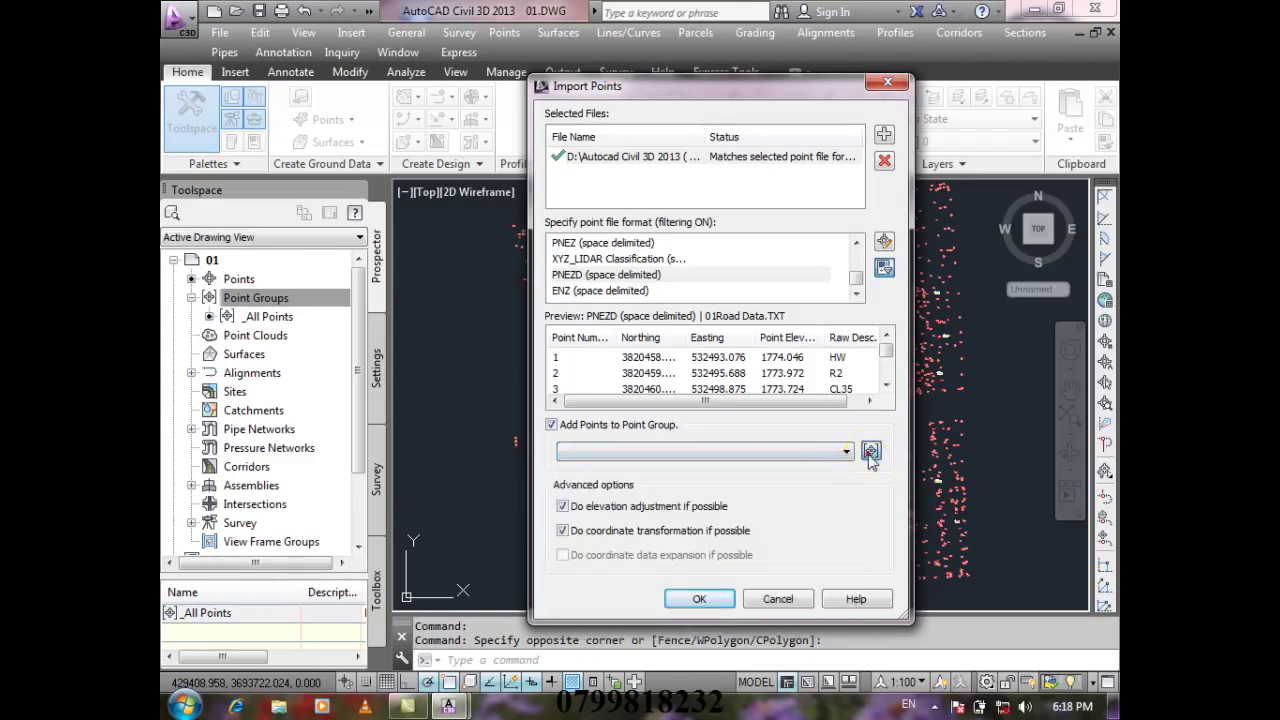
left_click(870, 453)
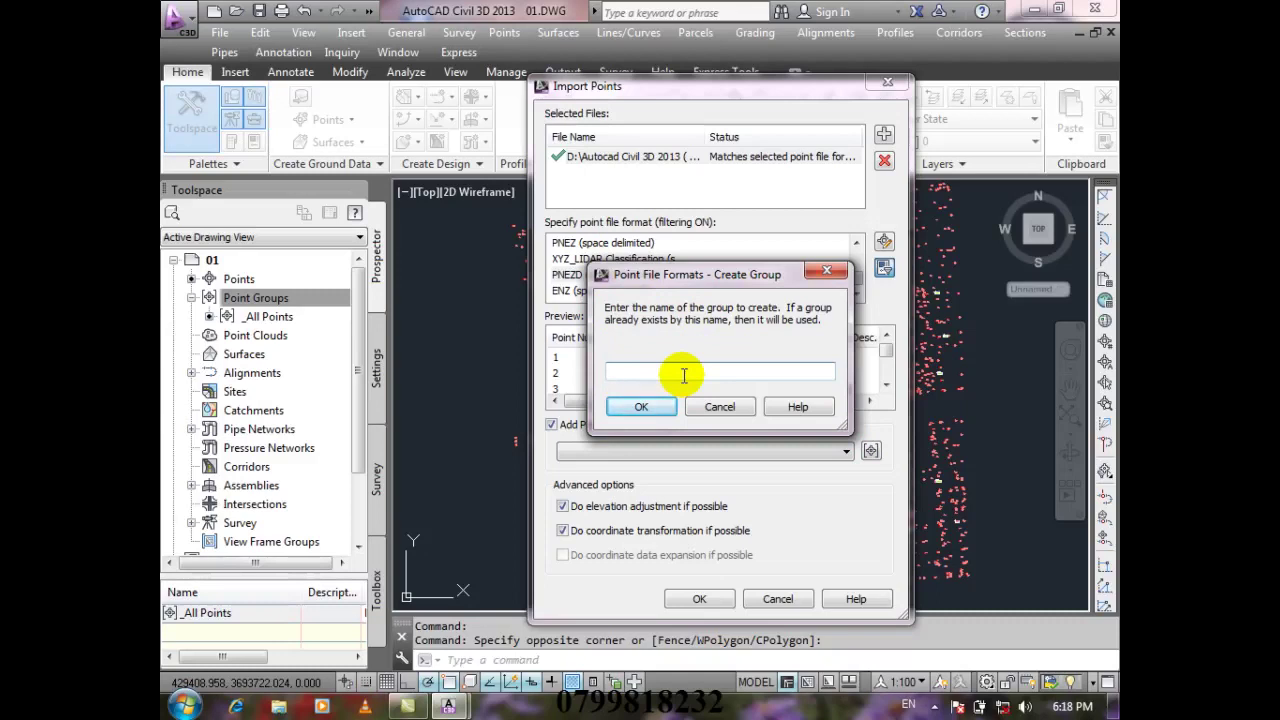
left_click(735, 407)
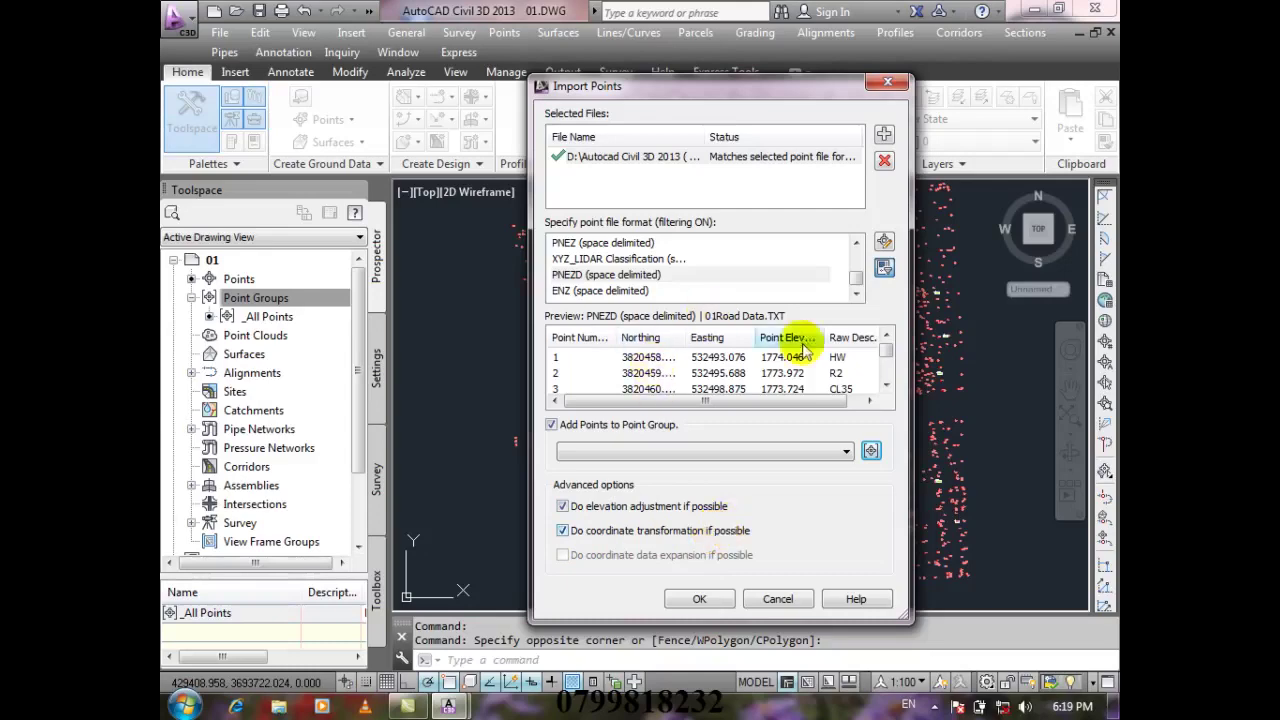
left_click(780, 599)
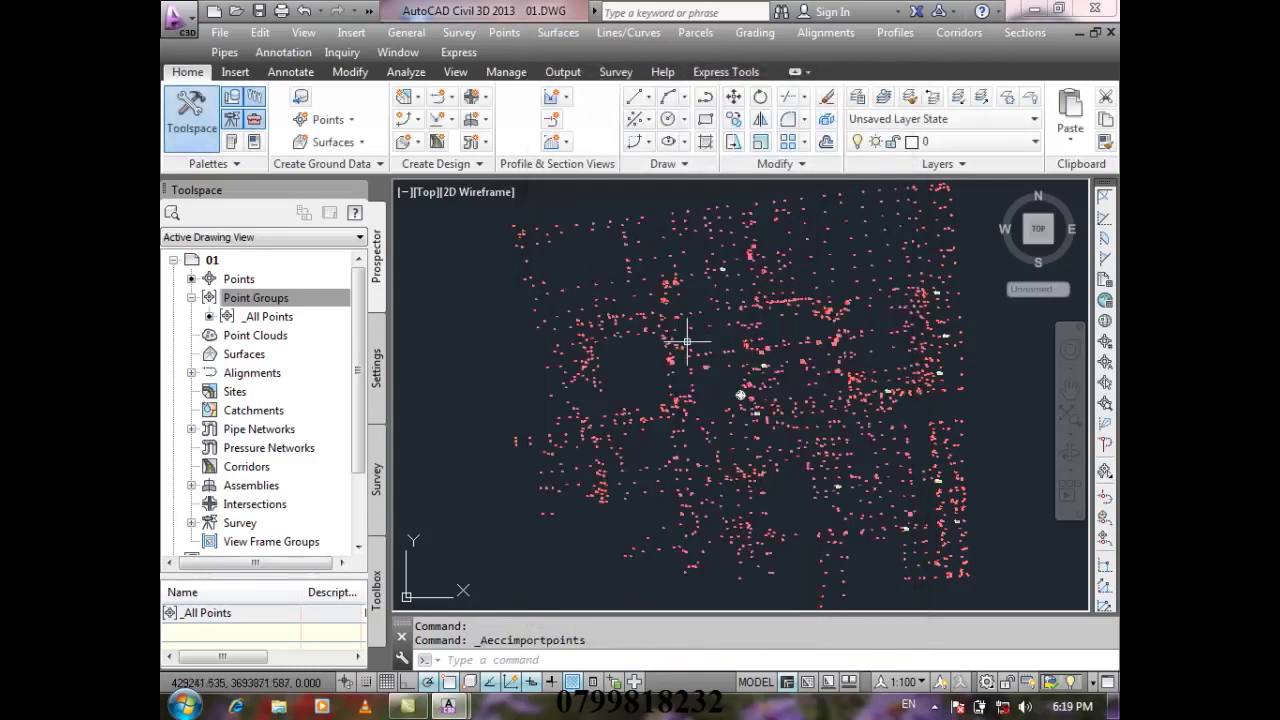
- Start a point export and set its format to PNE (space delimited)
left_click(504, 32)
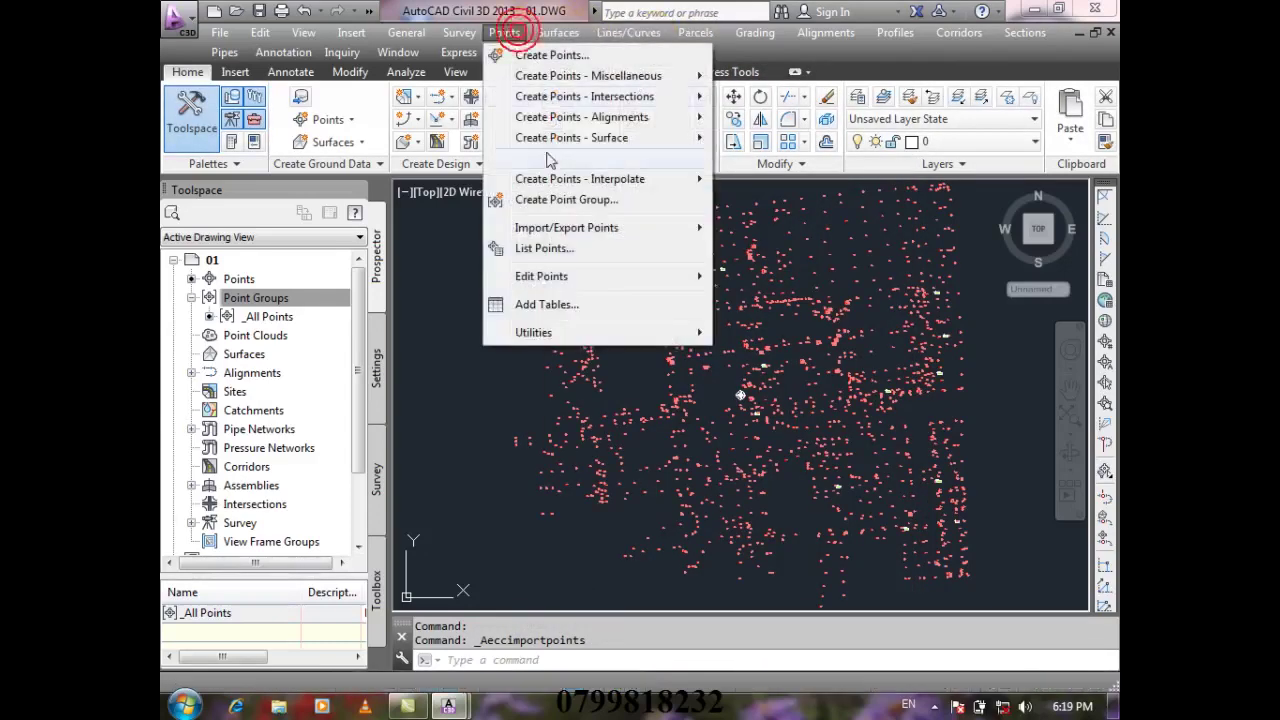
mouse_move(650, 232)
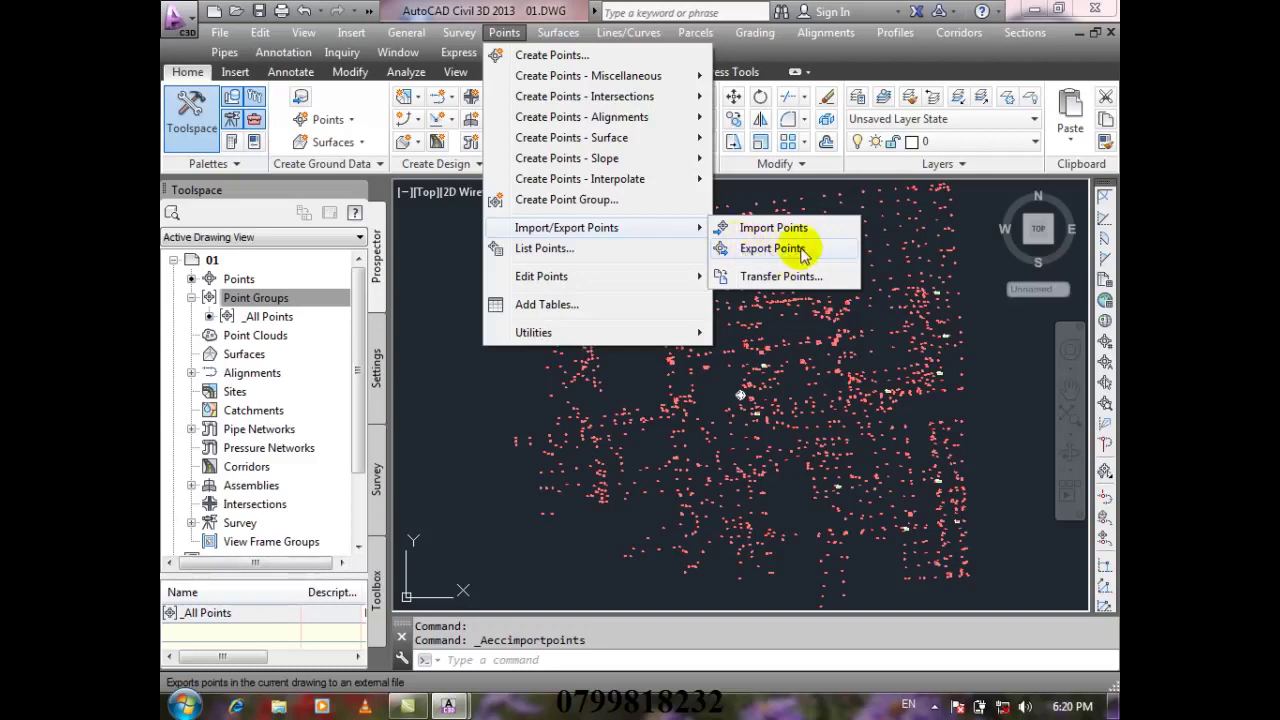
left_click(812, 252)
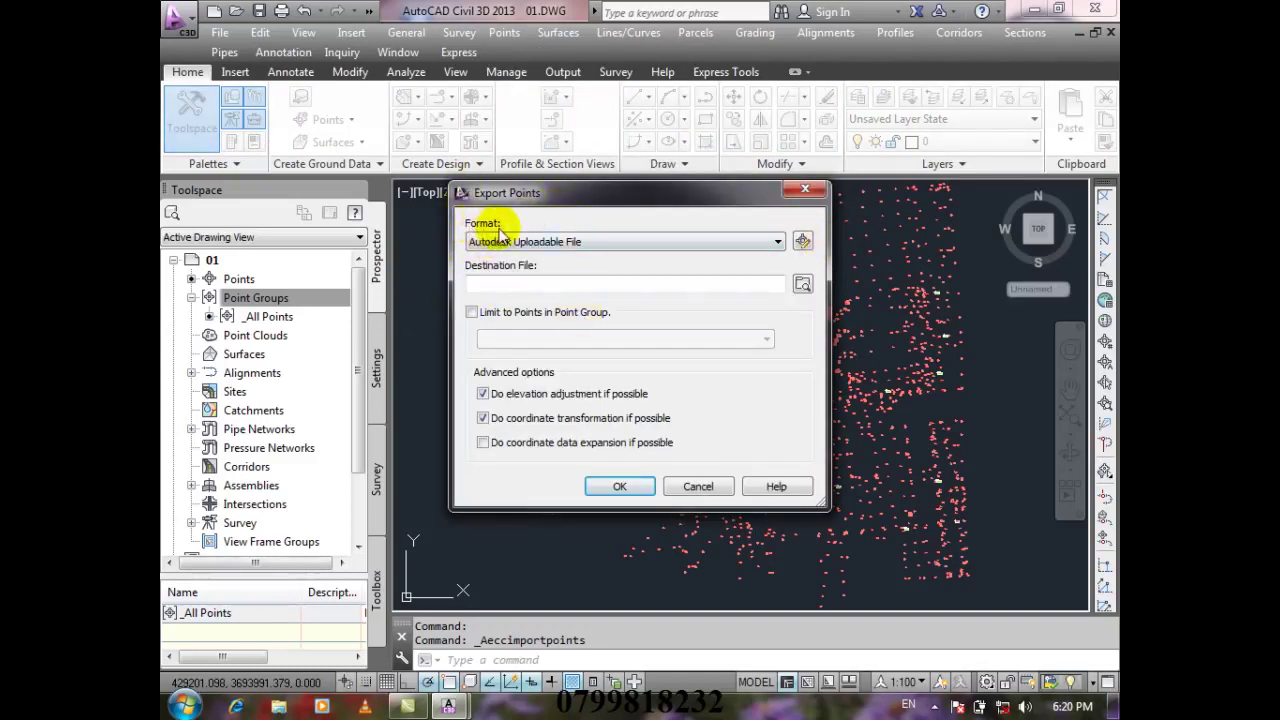
left_click(778, 246)
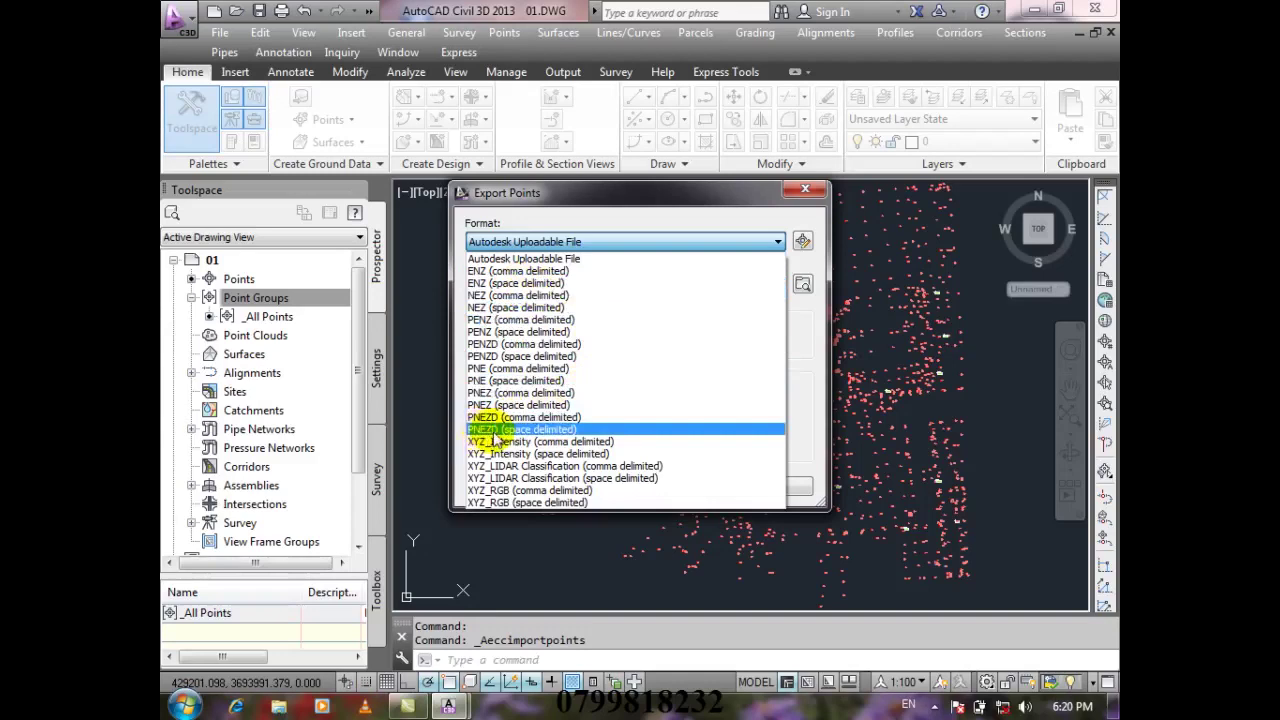
left_click(582, 430)
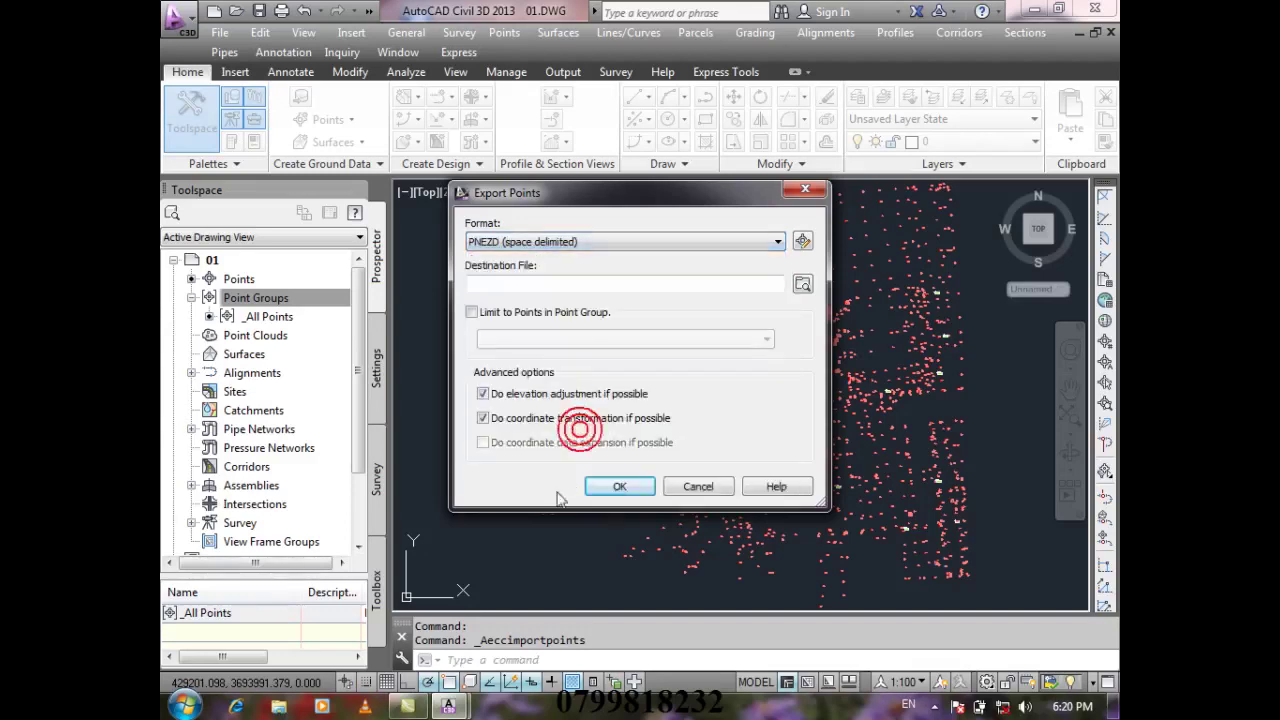
left_click(547, 243)
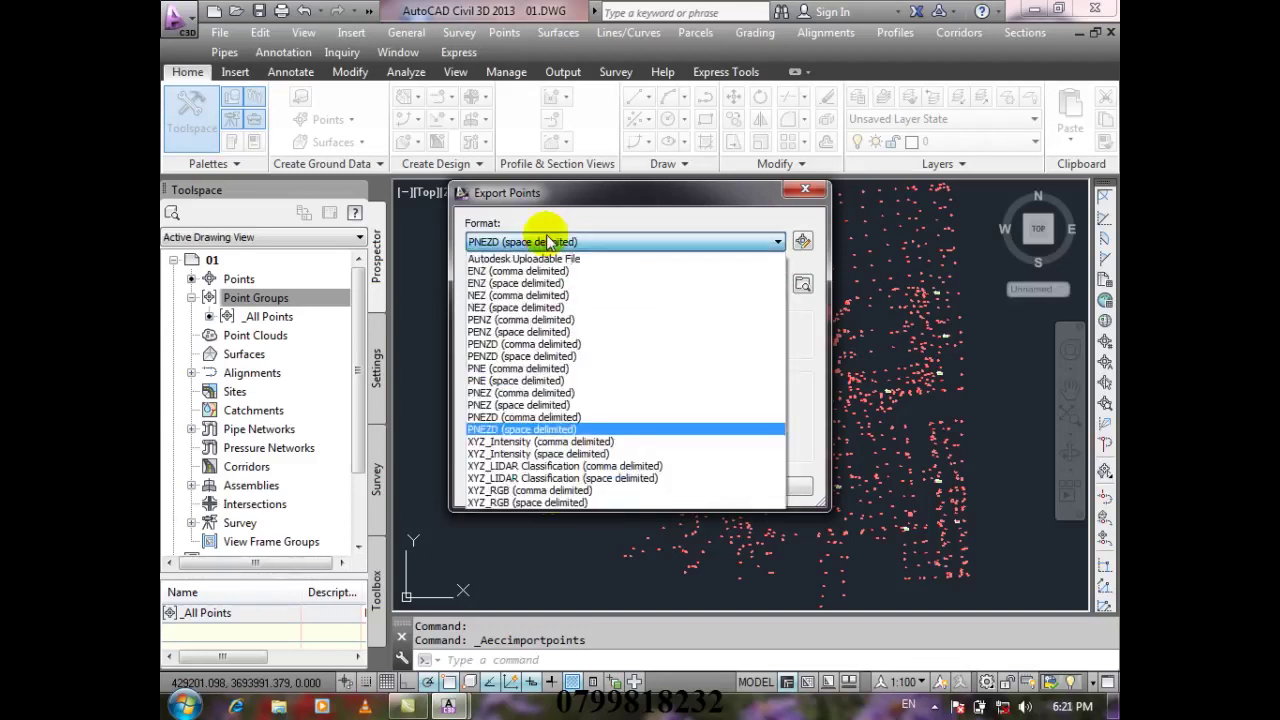
left_click(568, 381)
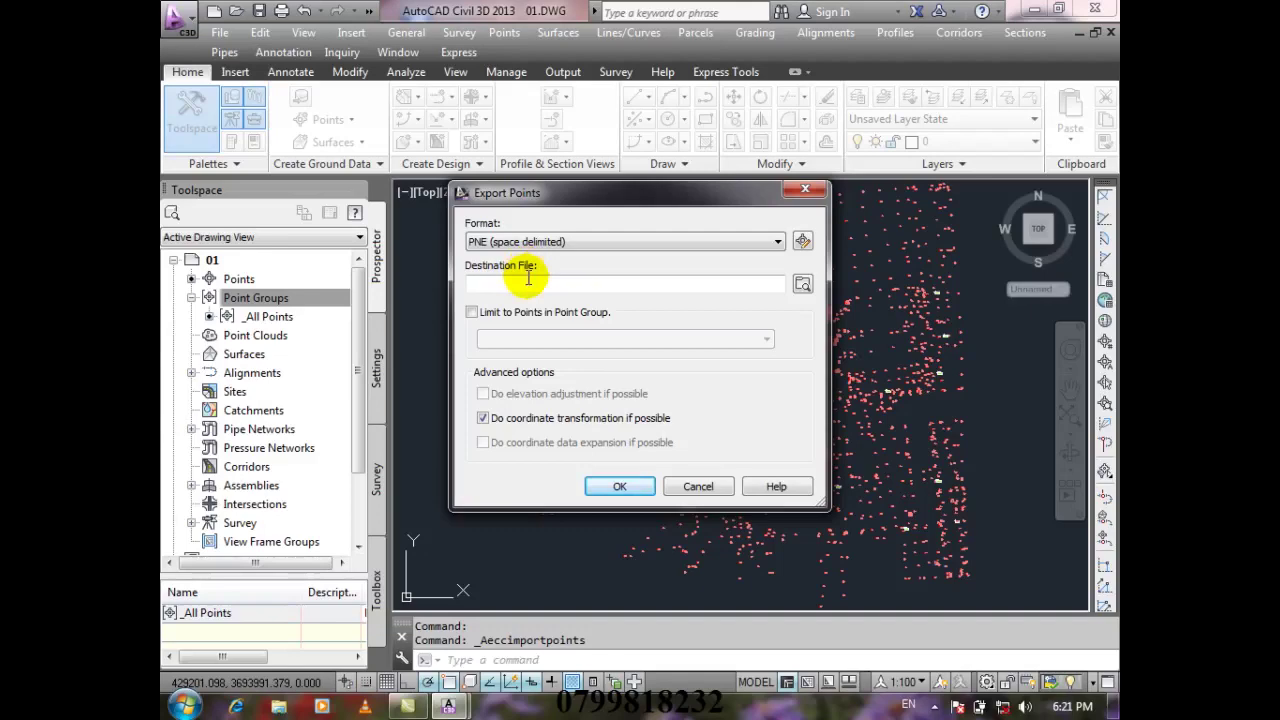
- Set the export's destination file to EX.txt in the My Documents folder
left_click(802, 284)
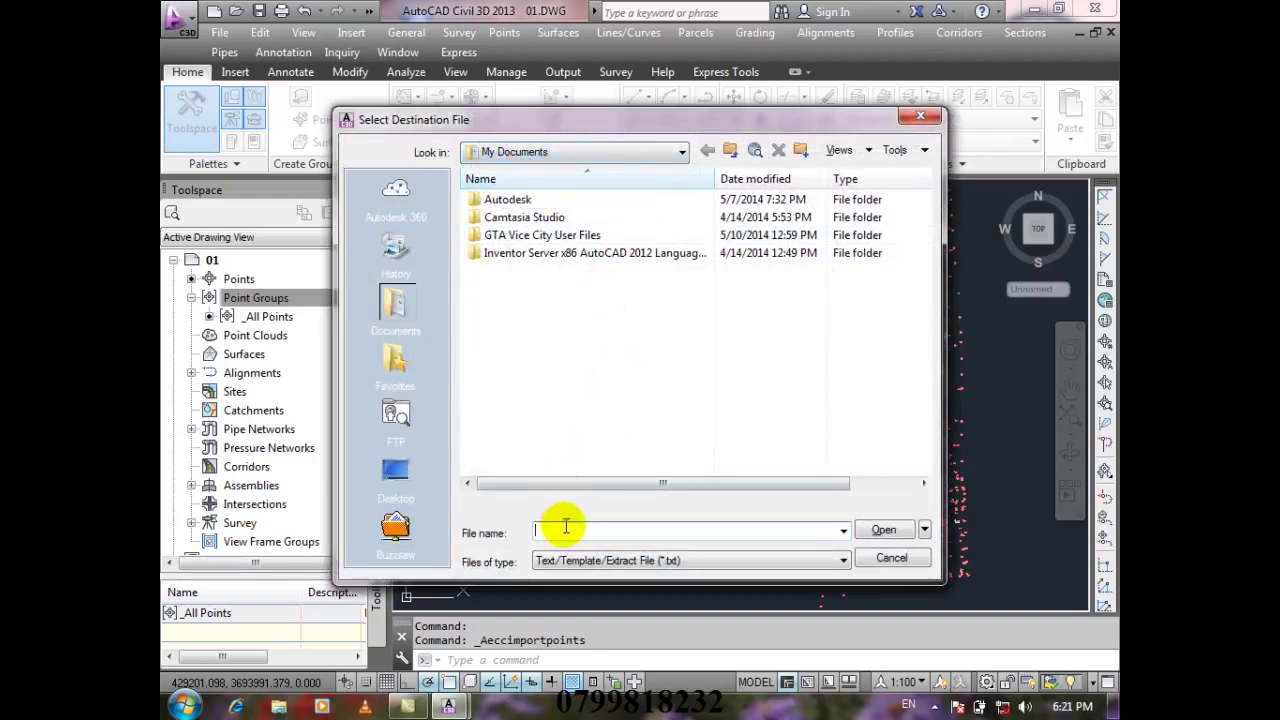
type("EX")
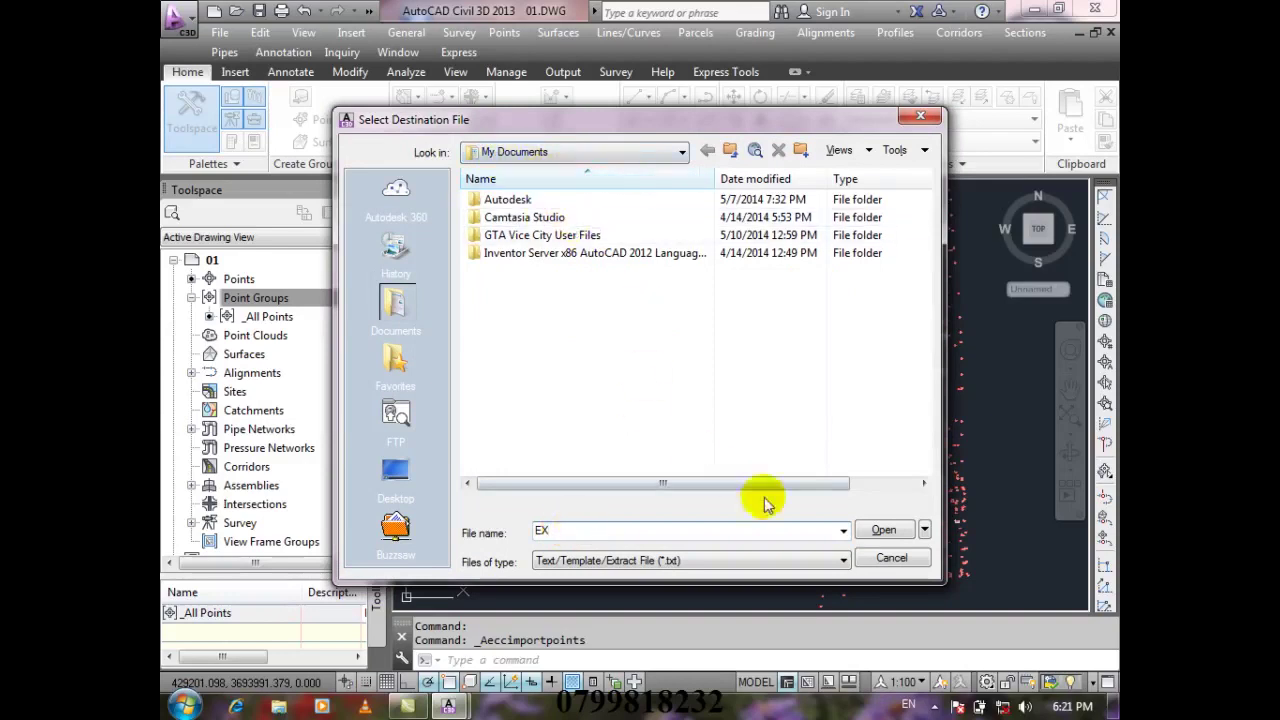
left_click(878, 533)
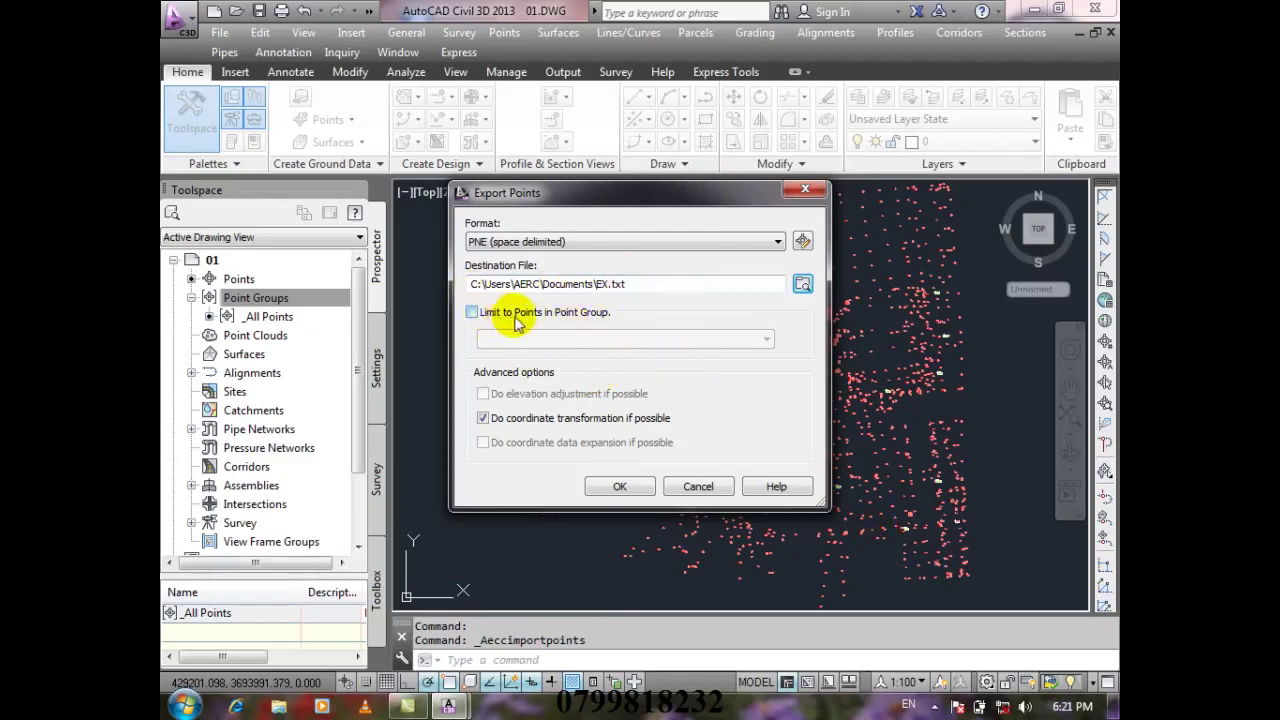
- Check the option limiting the export to a point group, turn it off again, and close without exporting
left_click(580, 316)
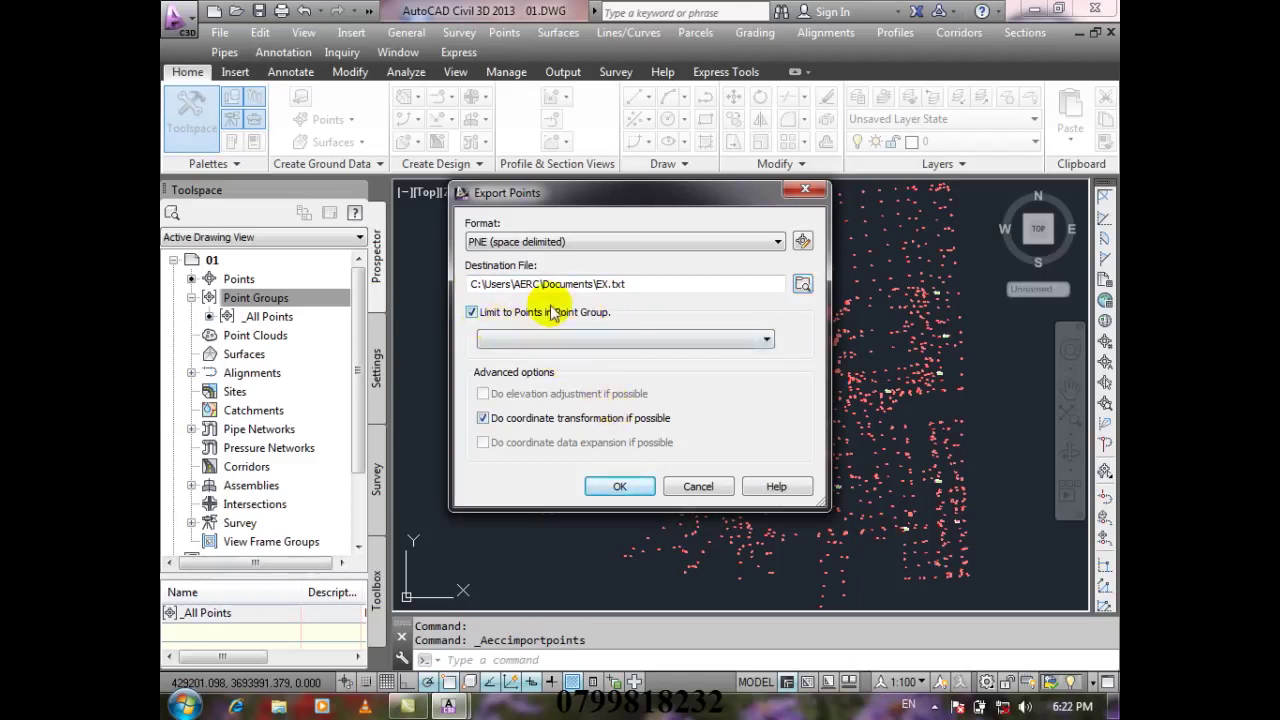
left_click(766, 341)
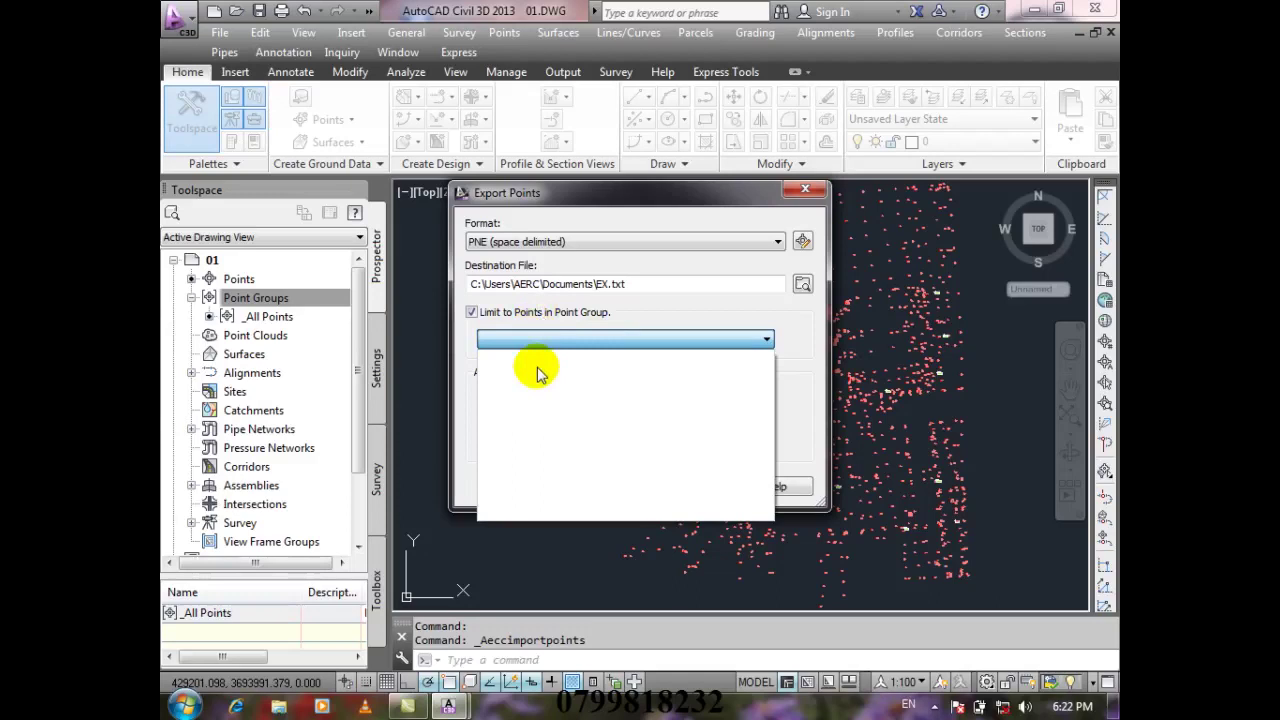
left_click(482, 328)
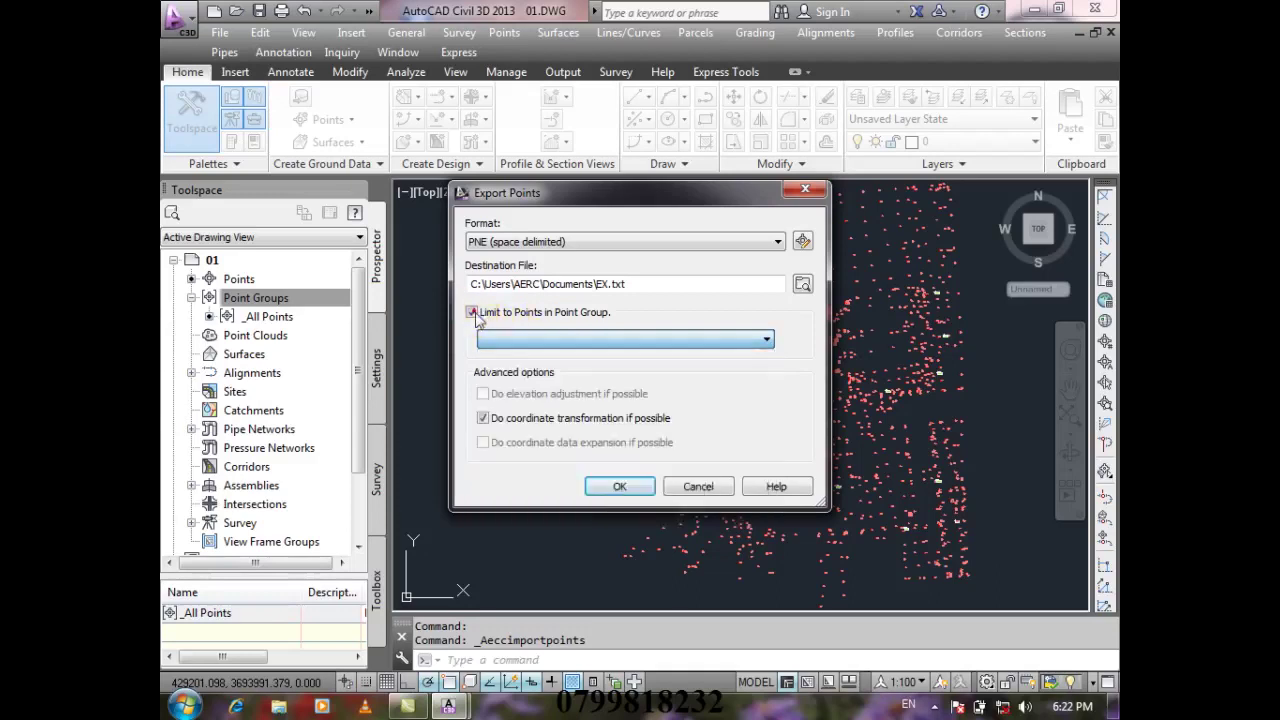
left_click(471, 312)
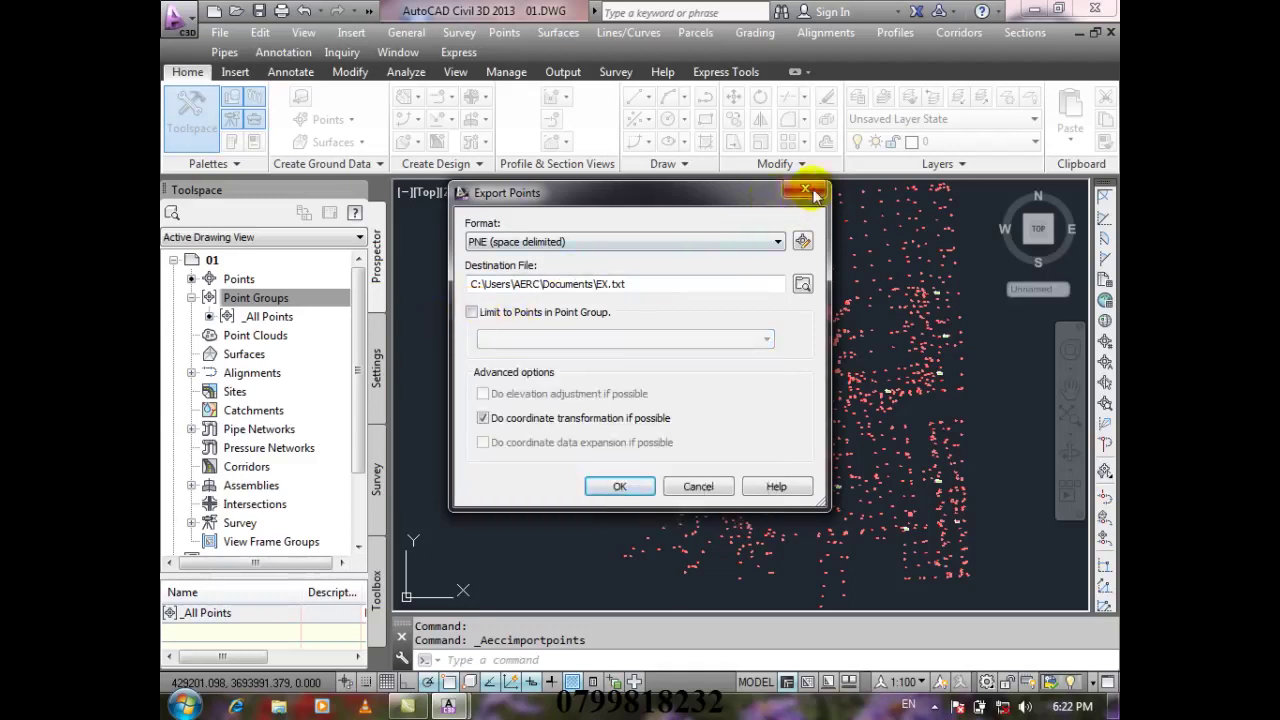
left_click(808, 189)
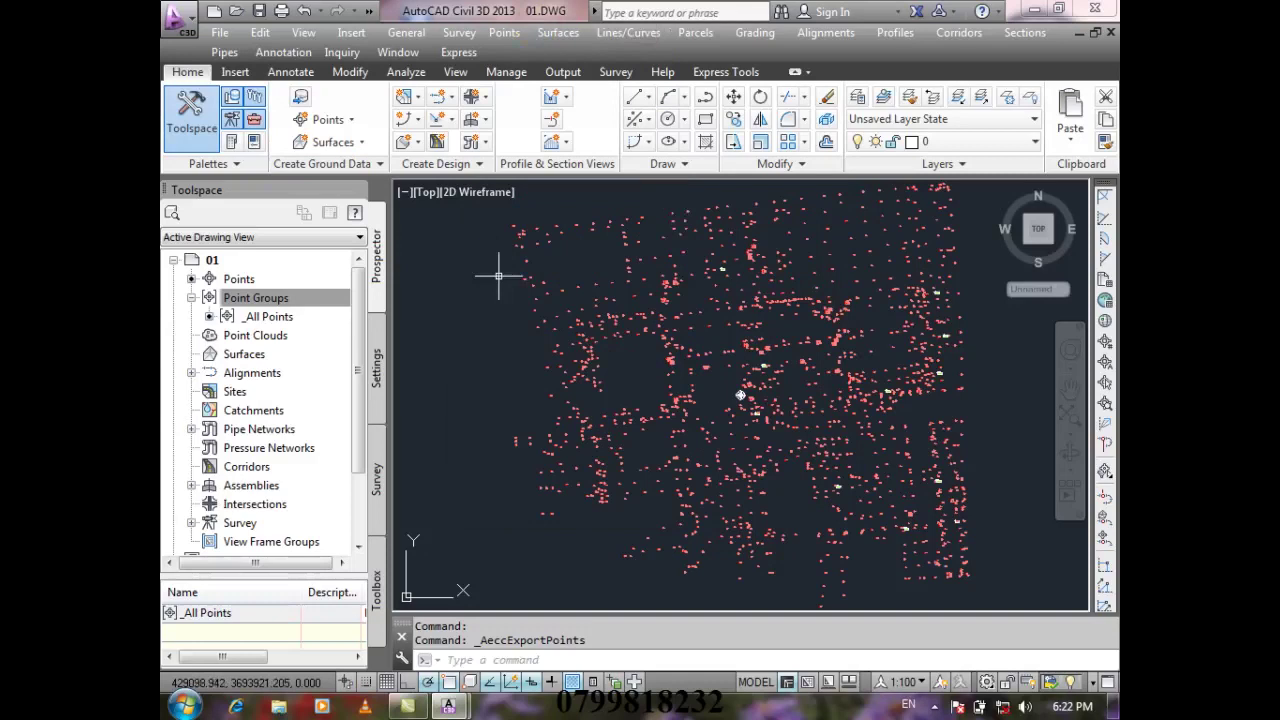
- List all drawing points and examine their numbers, coordinates, elevations and descriptions in the Point Editor
left_click(504, 32)
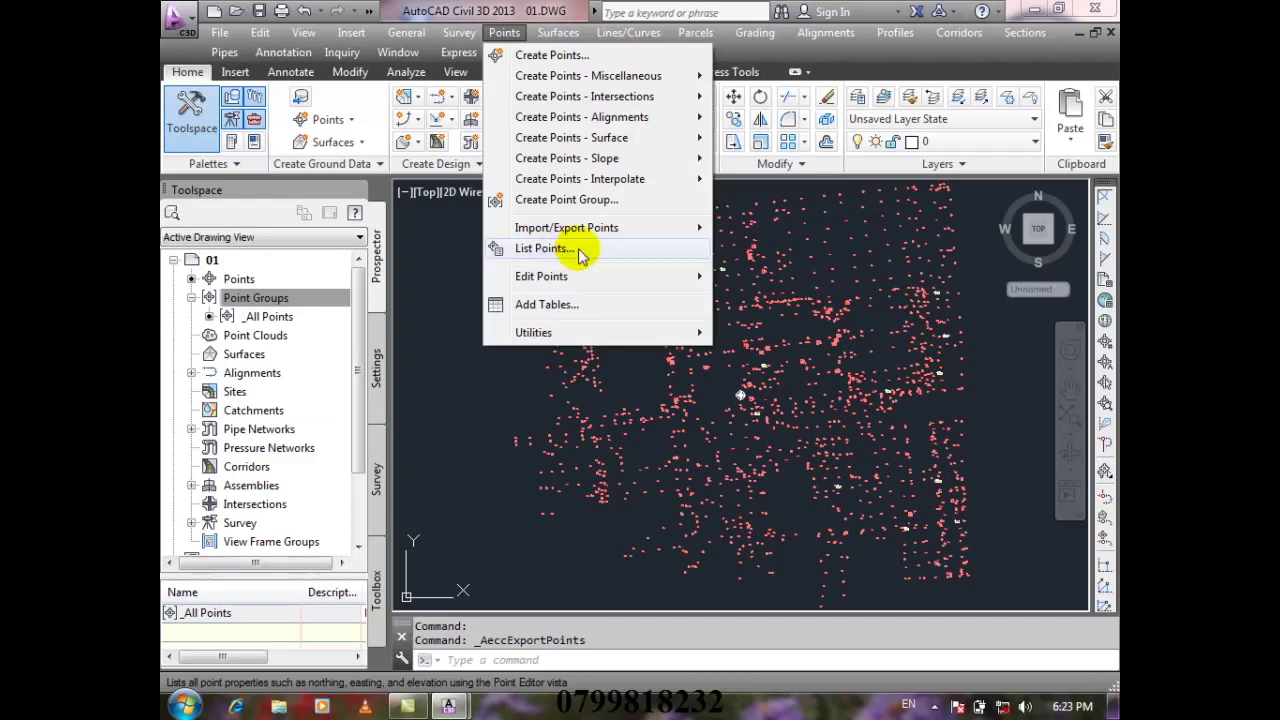
left_click(581, 255)
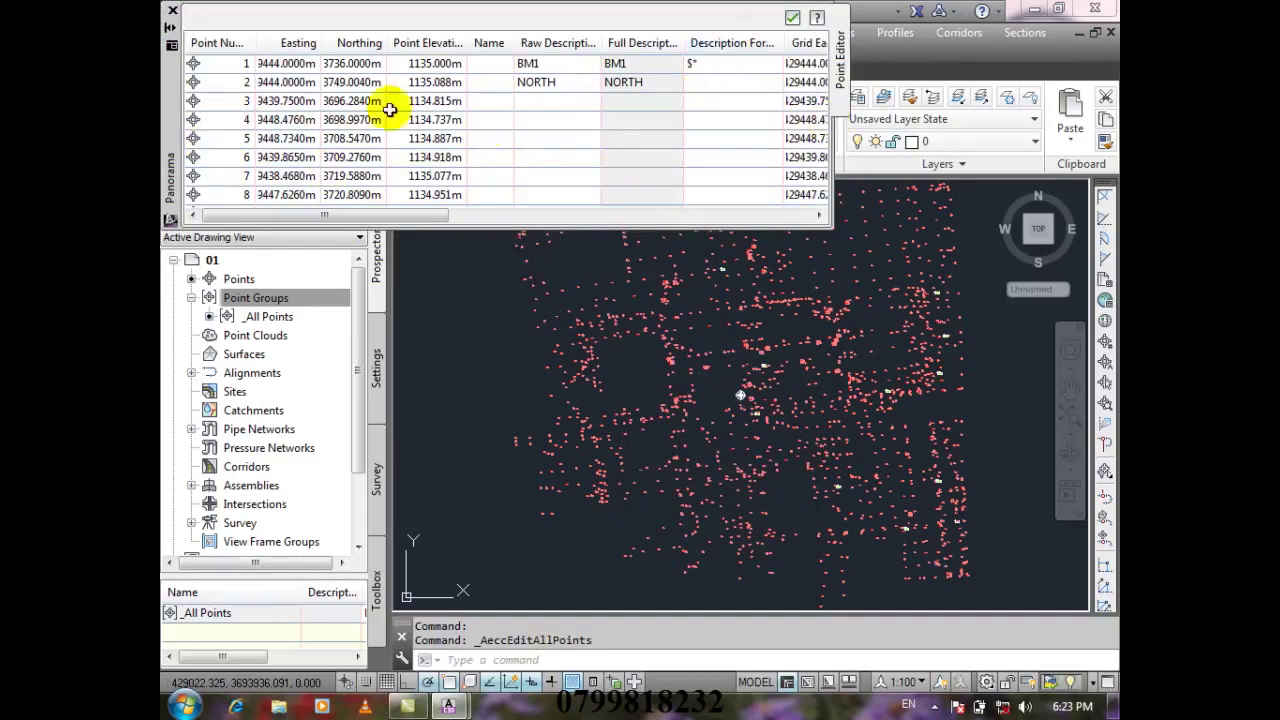
left_click(275, 63)
scroll(528, 129, "down", 3)
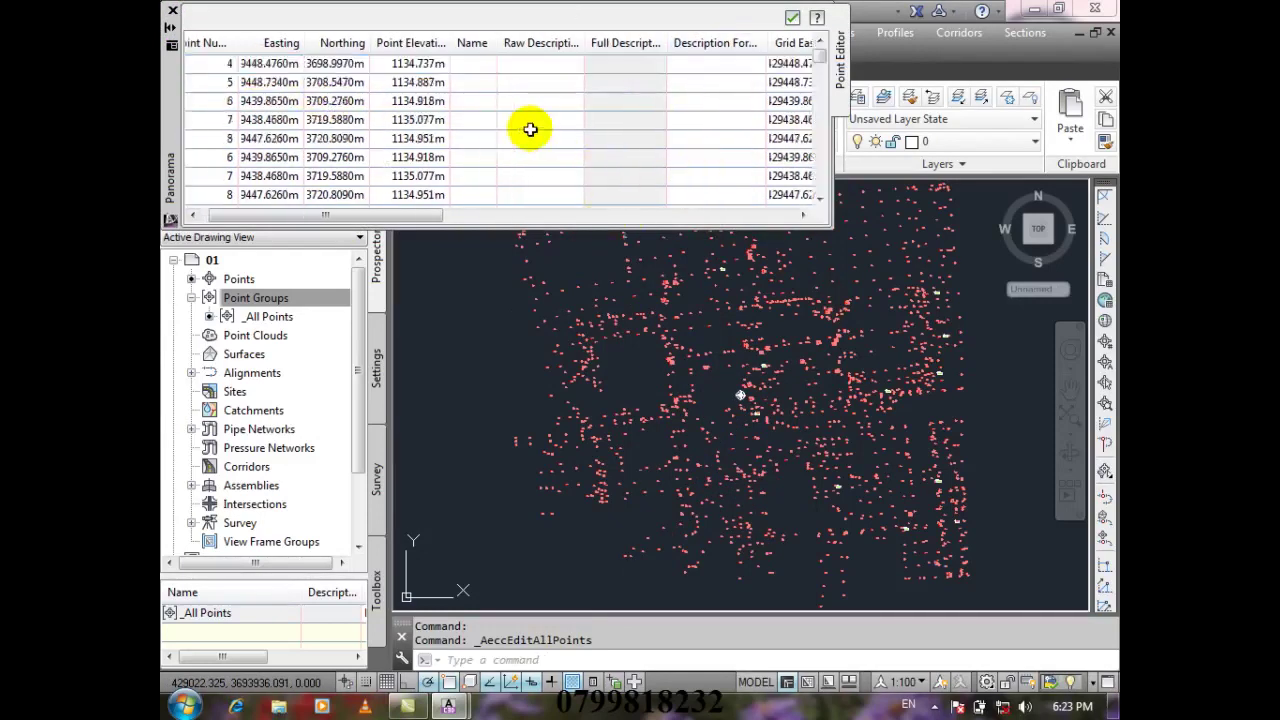
mouse_move(820, 60)
left_mouse_down()
mouse_move(814, 130)
mouse_move(814, 45)
mouse_move(814, 145)
mouse_move(818, 45)
left_mouse_up()
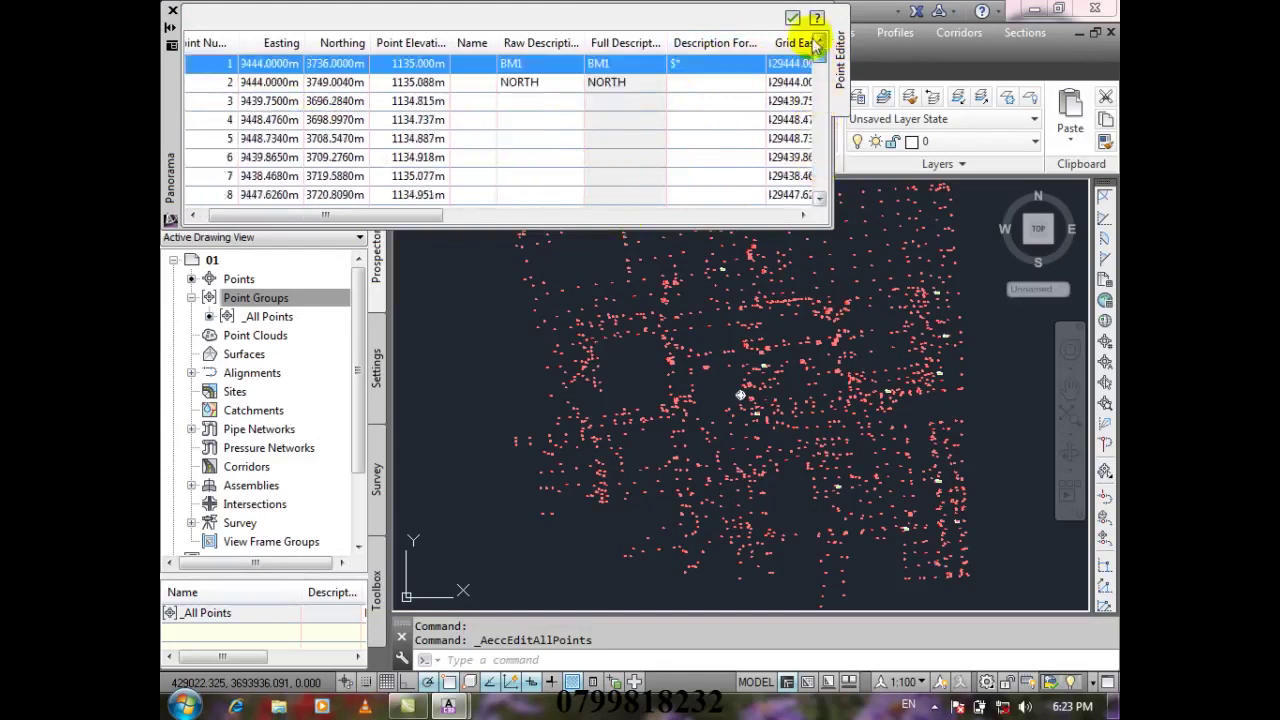
left_click_drag(387, 214, 380, 214)
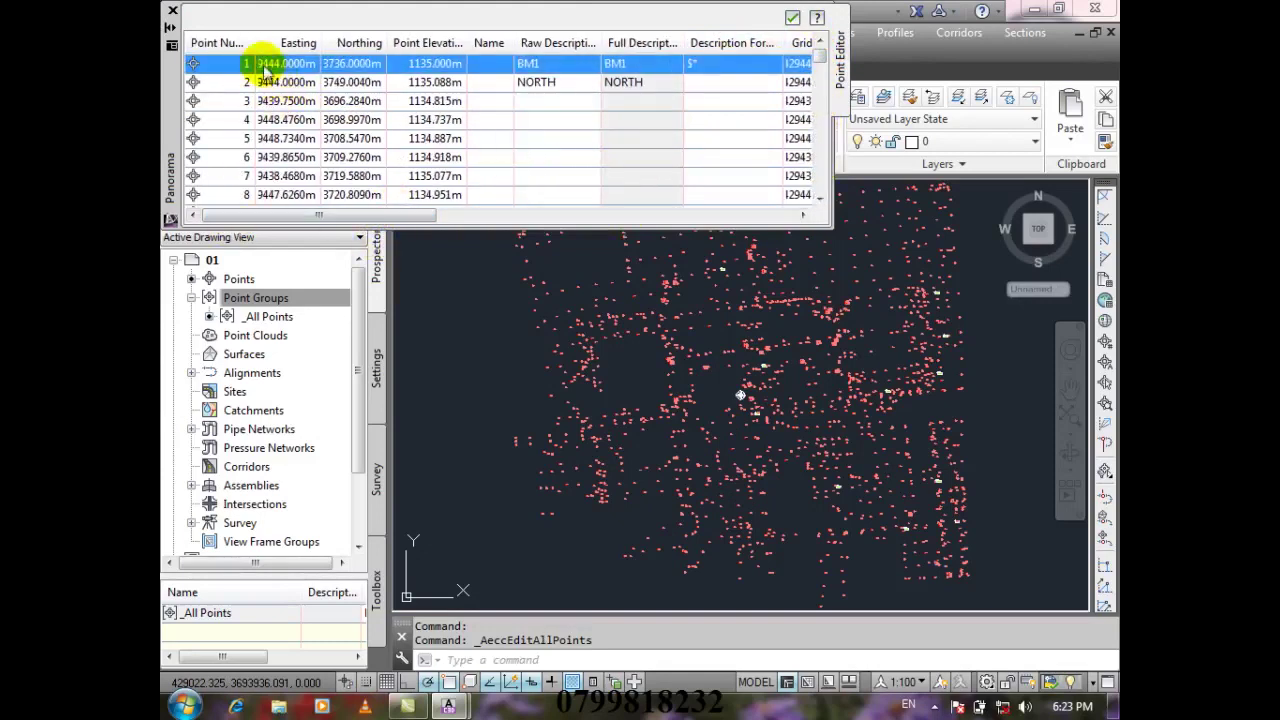
- Widen the Point Number, Easting, Northing, Point Elevation, Name and Raw Description columns of the point list so their contents are fully readable
left_click_drag(252, 43, 272, 43)
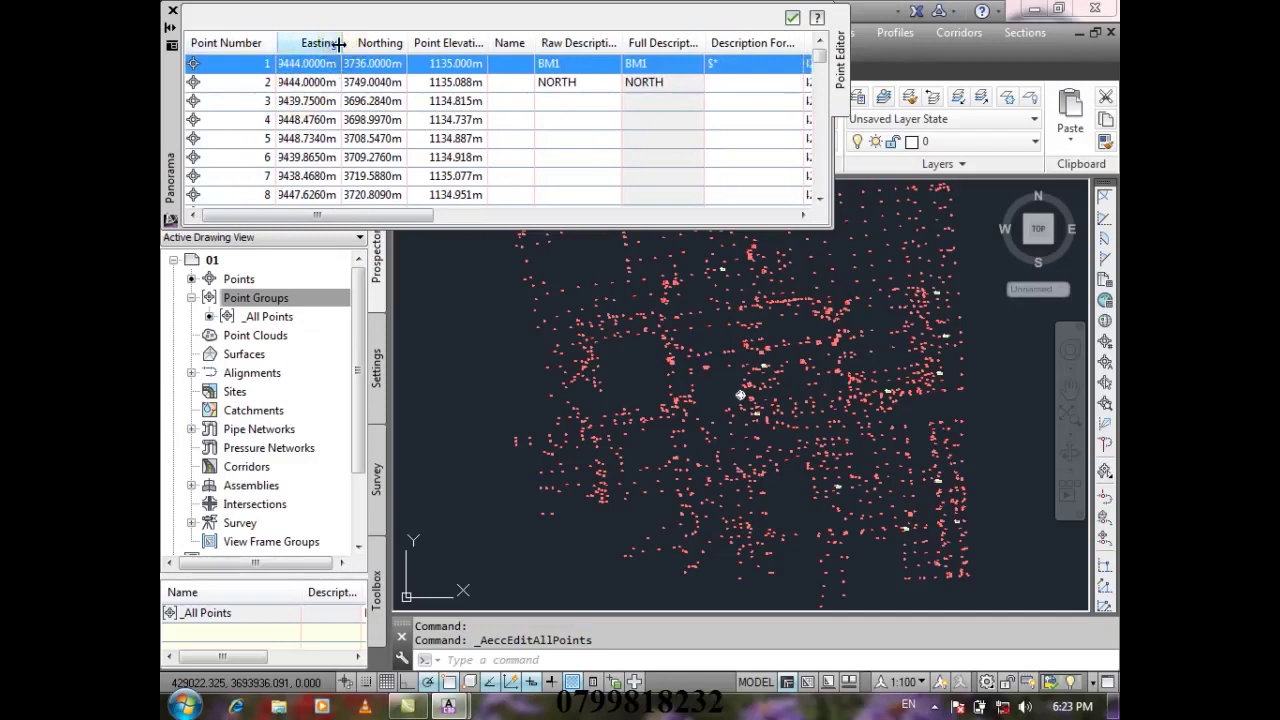
double_click(340, 43)
double_click(441, 43)
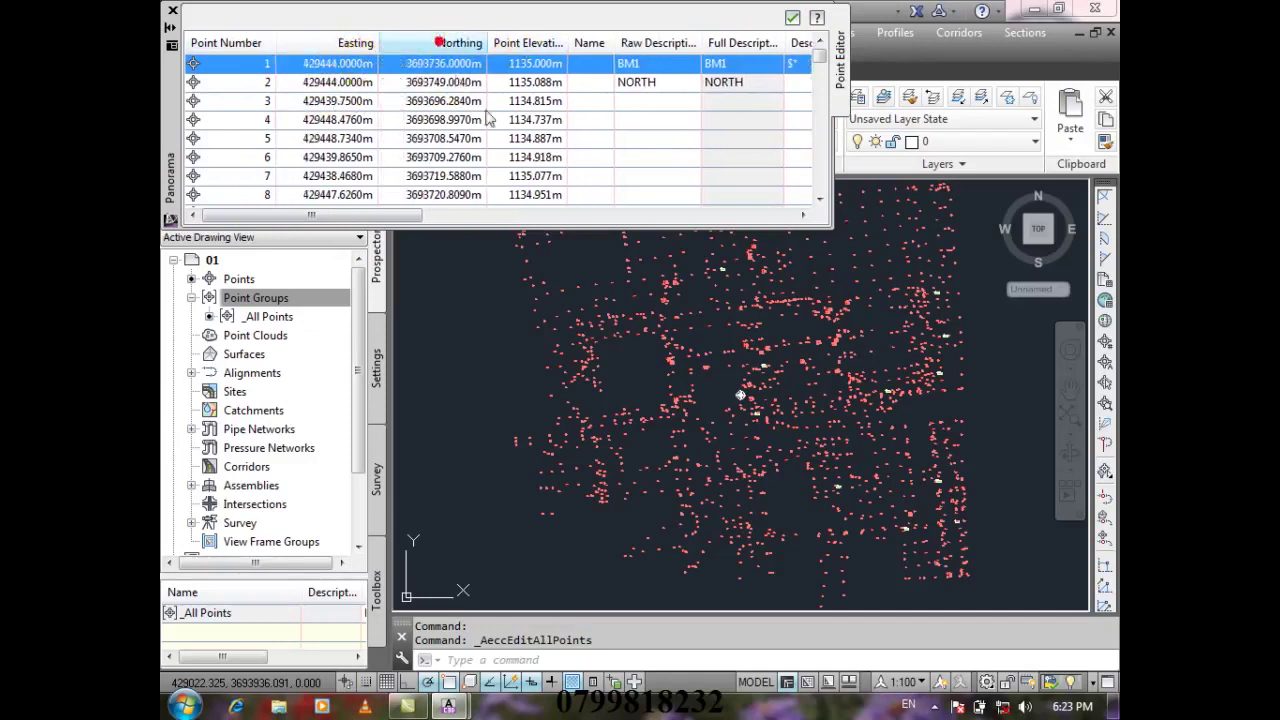
double_click(567, 43)
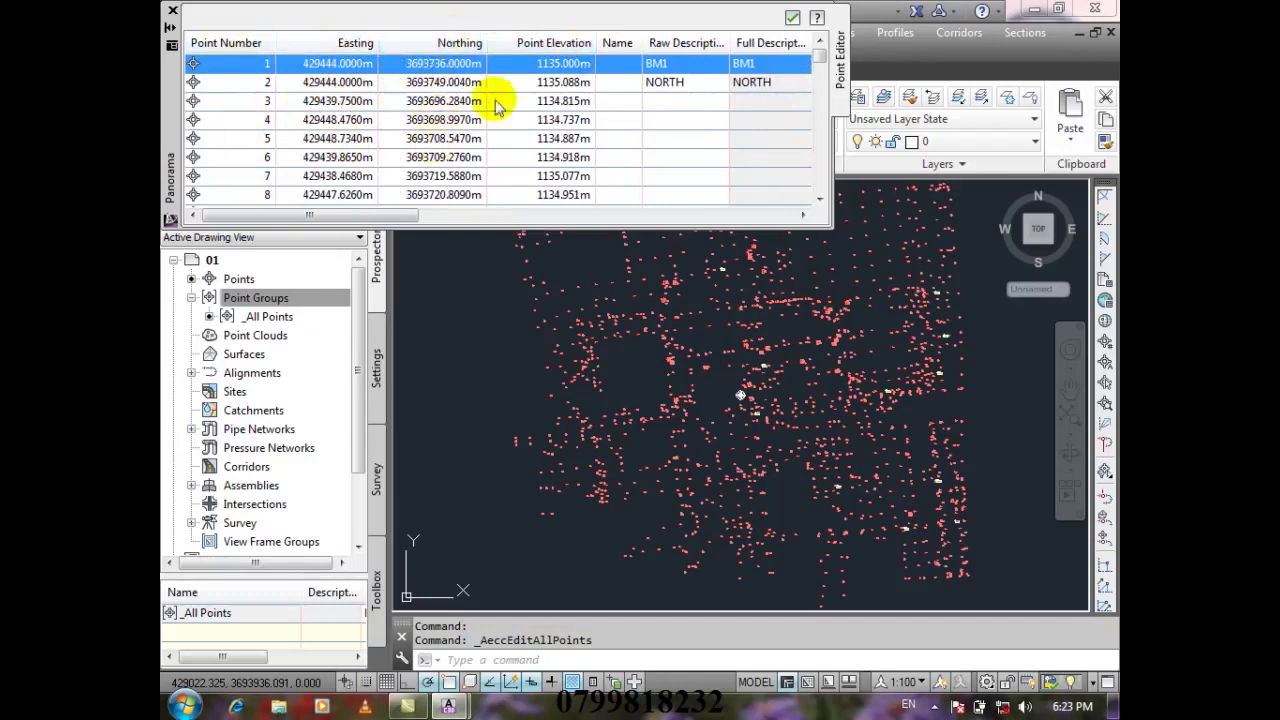
double_click(642, 43)
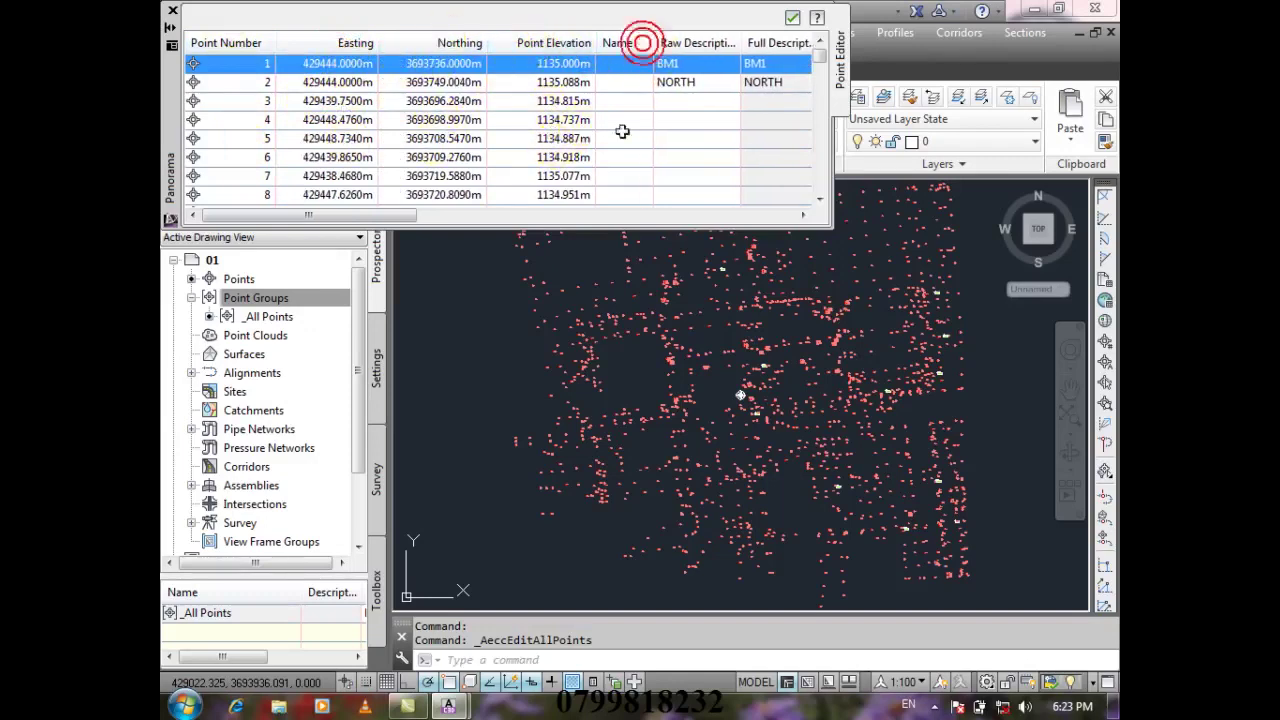
double_click(740, 43)
- Sort the point list by Full Description and widen the Full Description and Description Format columns
left_click(802, 215)
left_click(802, 215)
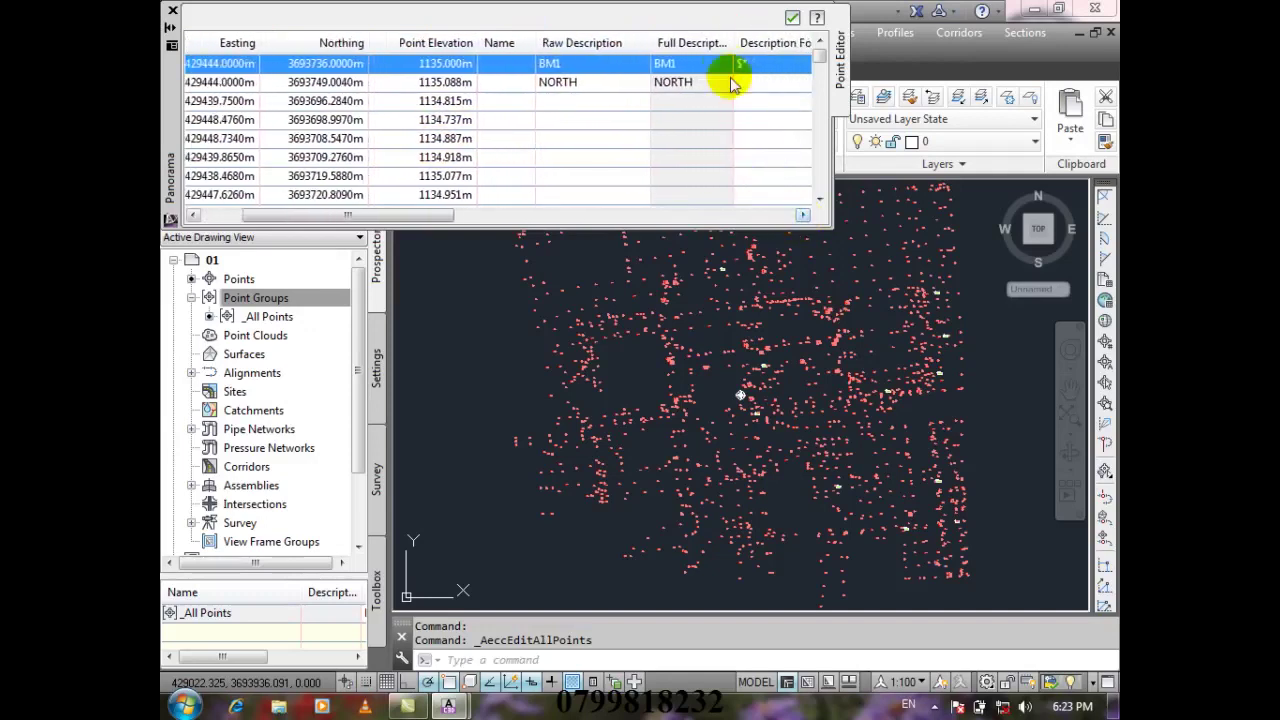
left_click(729, 43)
double_click(734, 43)
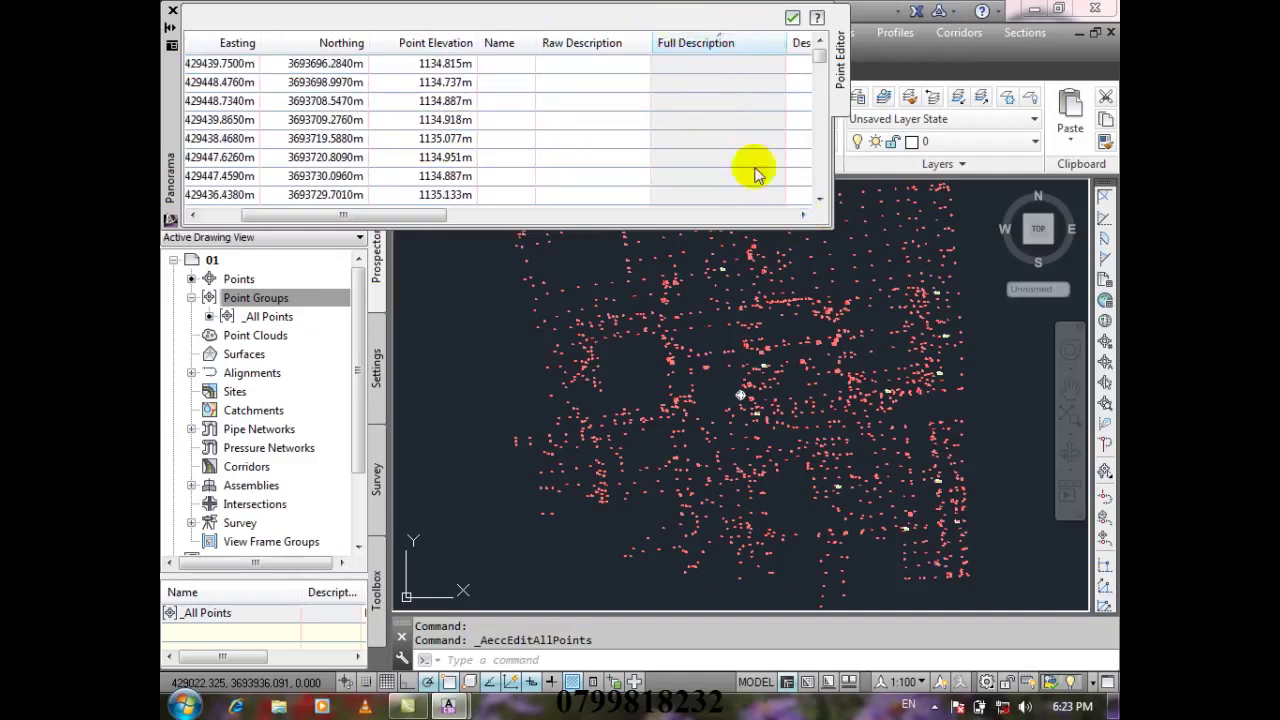
left_click(802, 215)
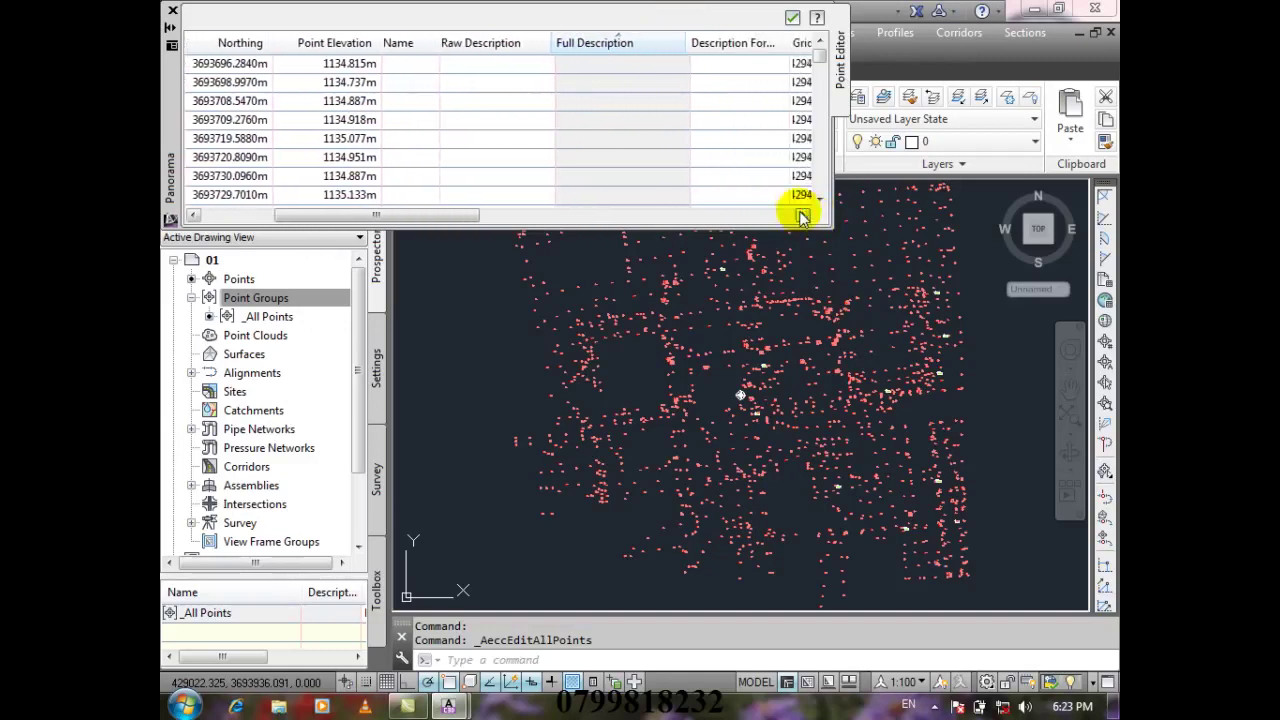
left_click(802, 215)
left_click_drag(755, 43, 779, 43)
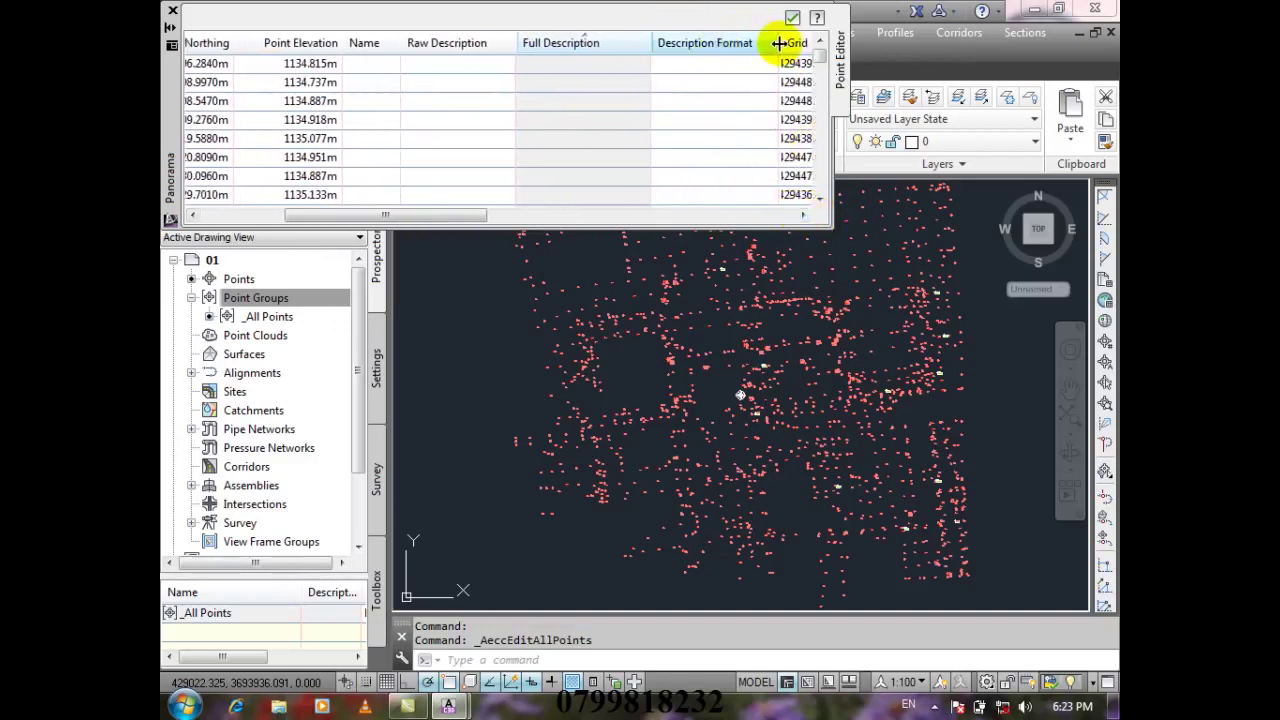
left_click(689, 63)
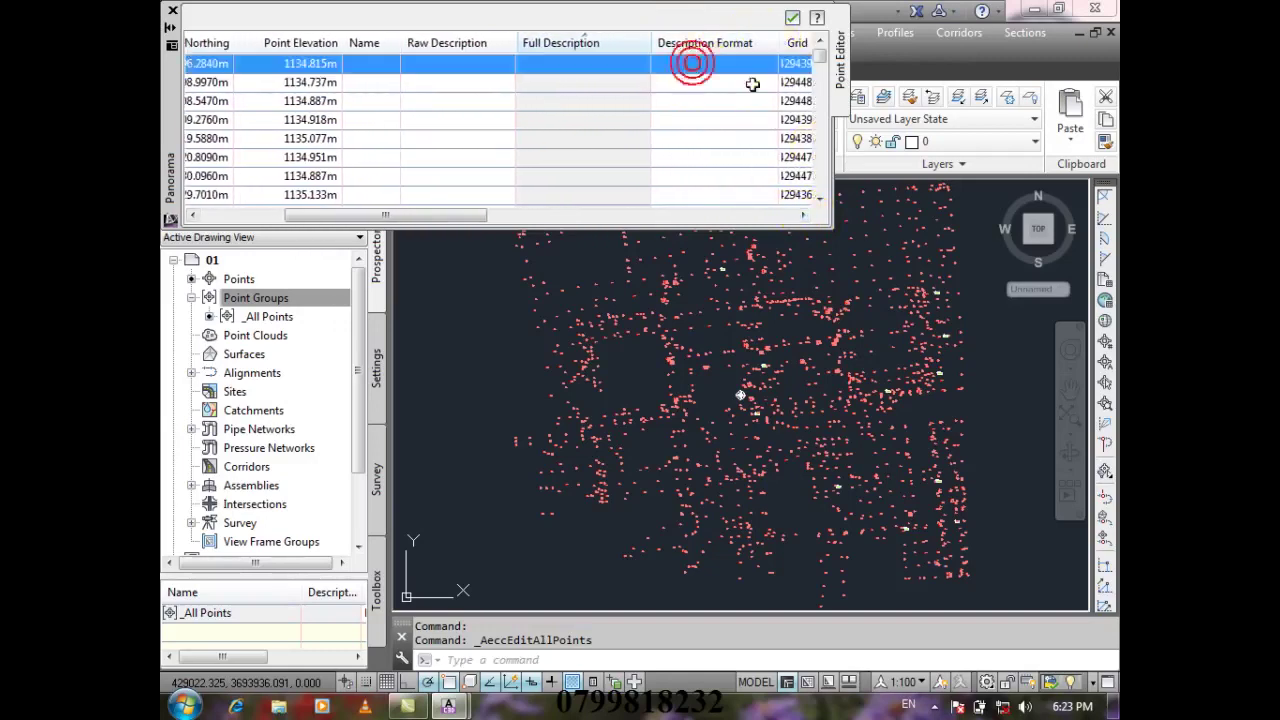
- Widen the Grid Easting and Grid Northing columns of the point list to show the full coordinates
left_click(802, 215)
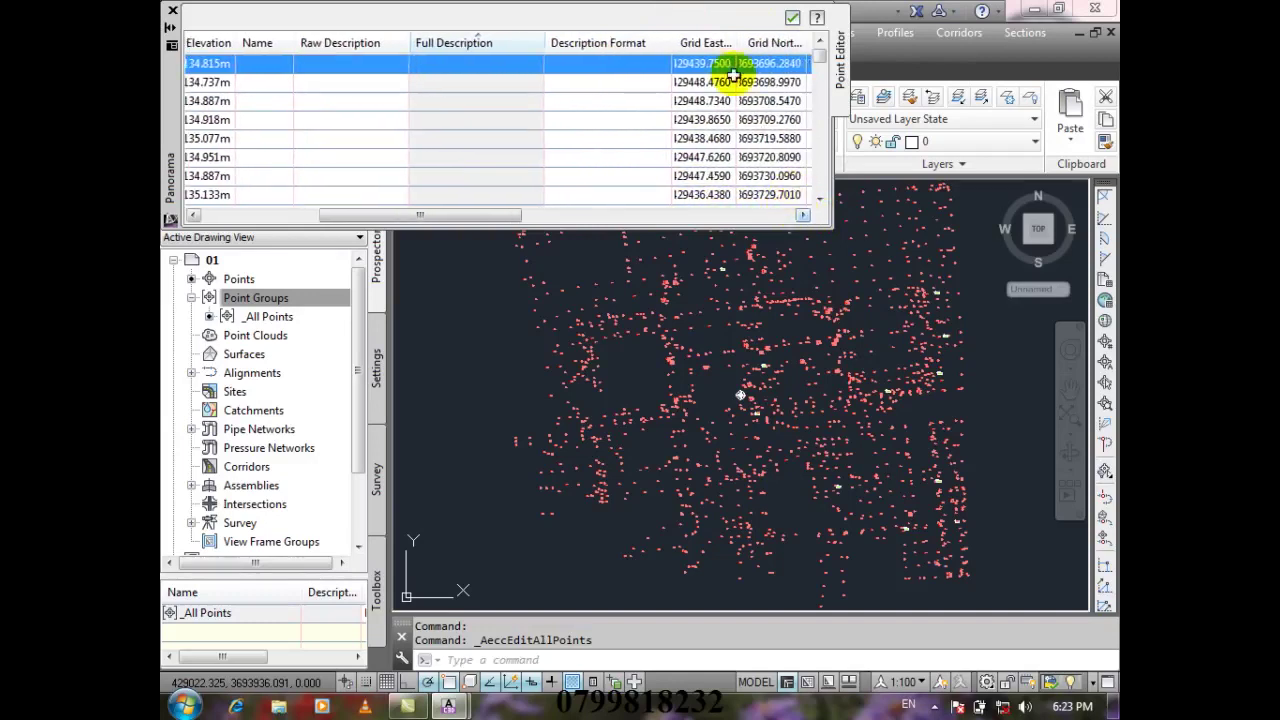
left_click_drag(736, 43, 766, 43)
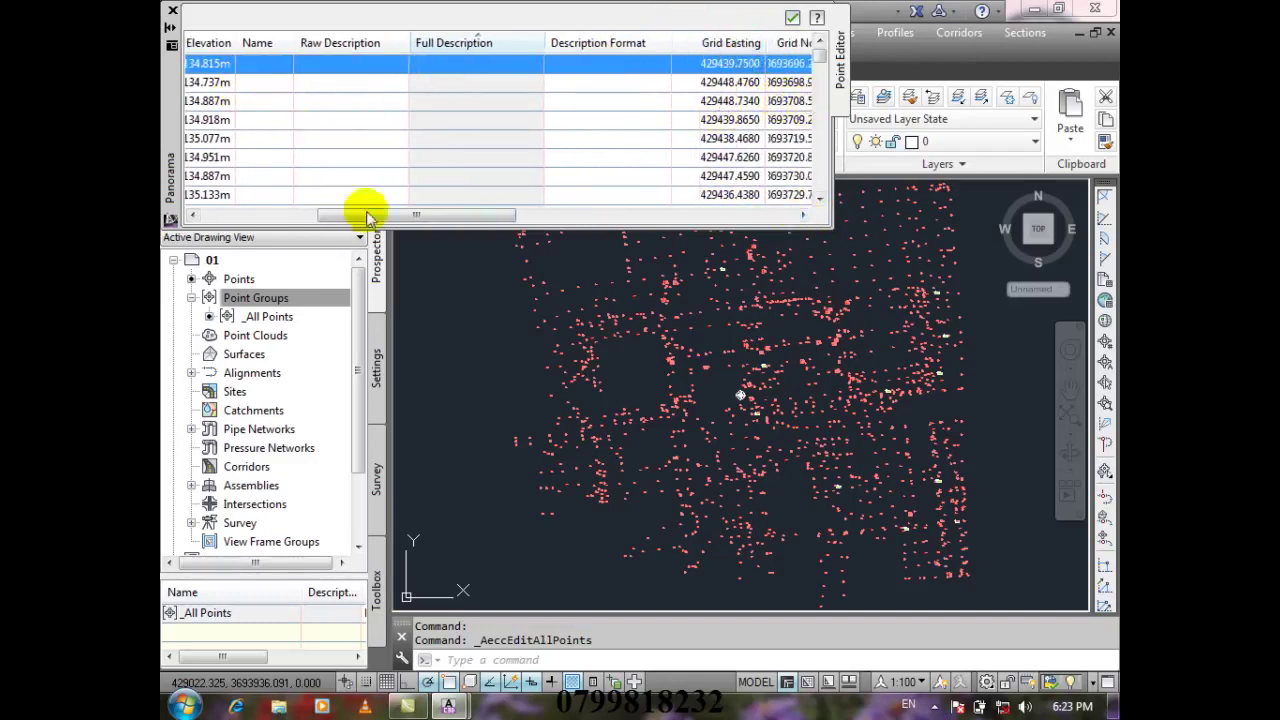
left_click_drag(370, 216, 459, 216)
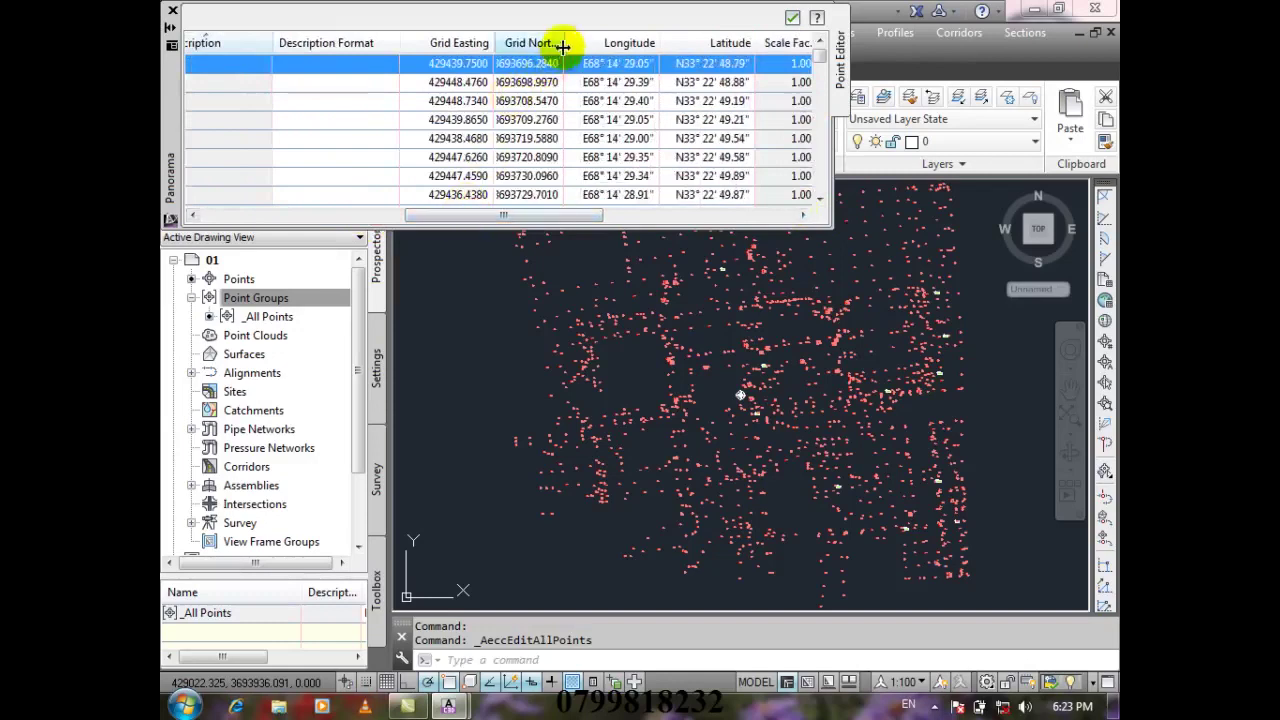
left_click_drag(561, 50, 592, 48)
- Widen the Longitude, Latitude, Scale Factor and Convergence columns of the point list
left_click_drag(551, 215, 607, 218)
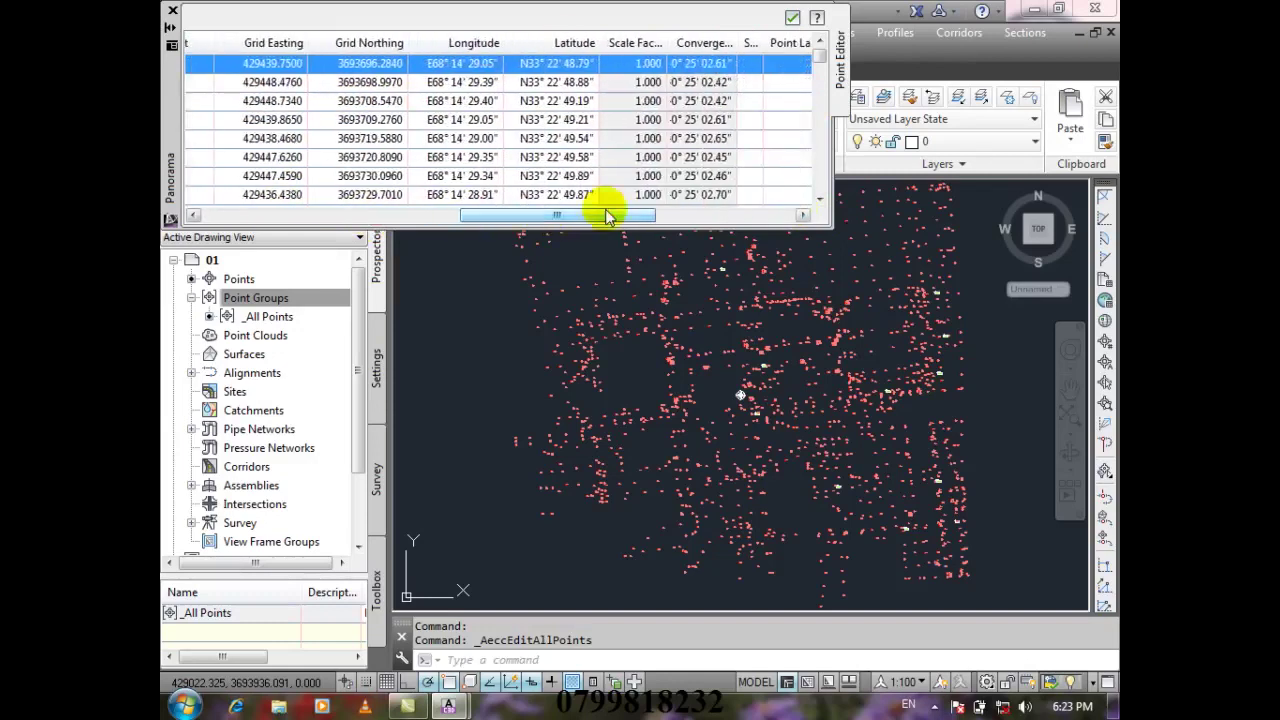
left_click_drag(503, 43, 516, 43)
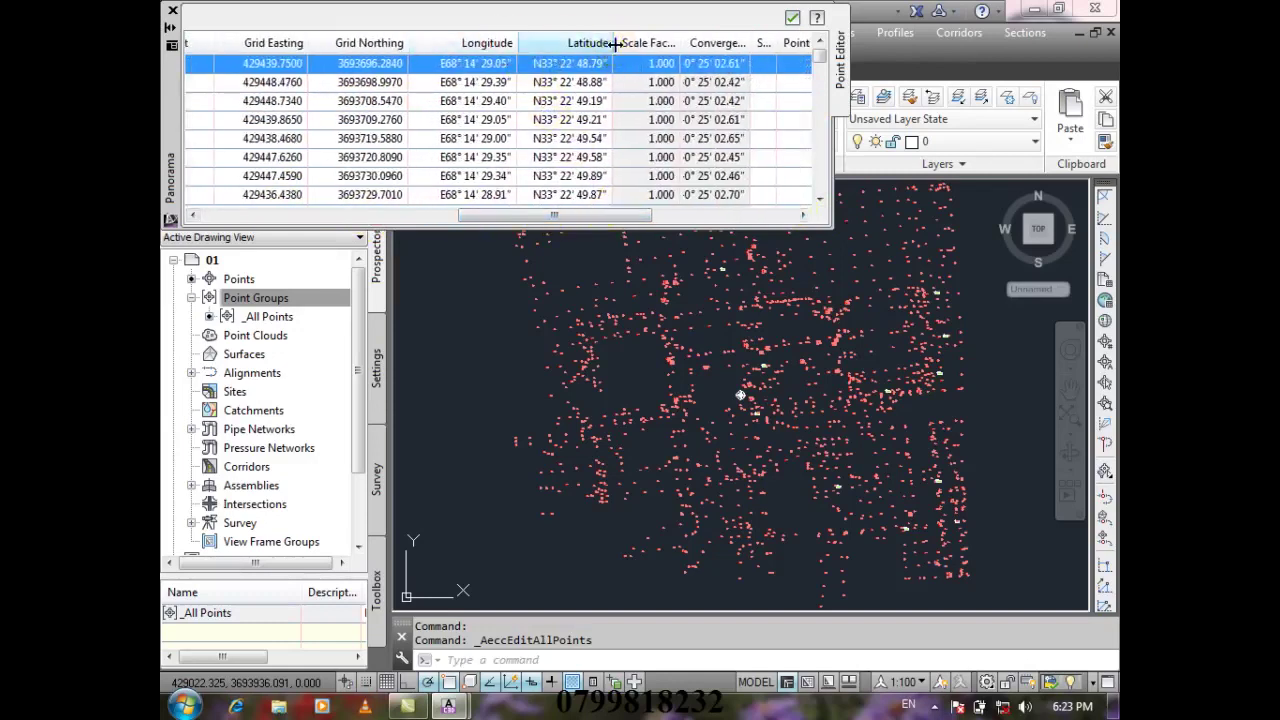
left_click_drag(614, 43, 628, 43)
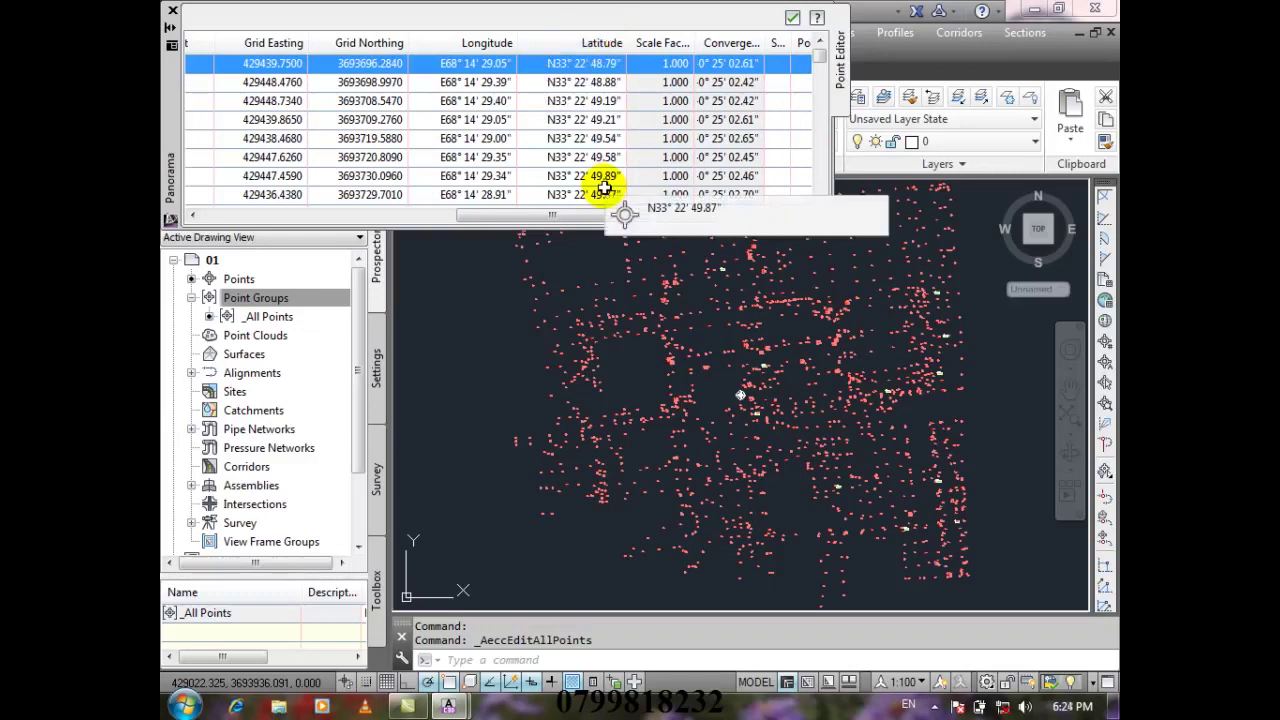
double_click(695, 42)
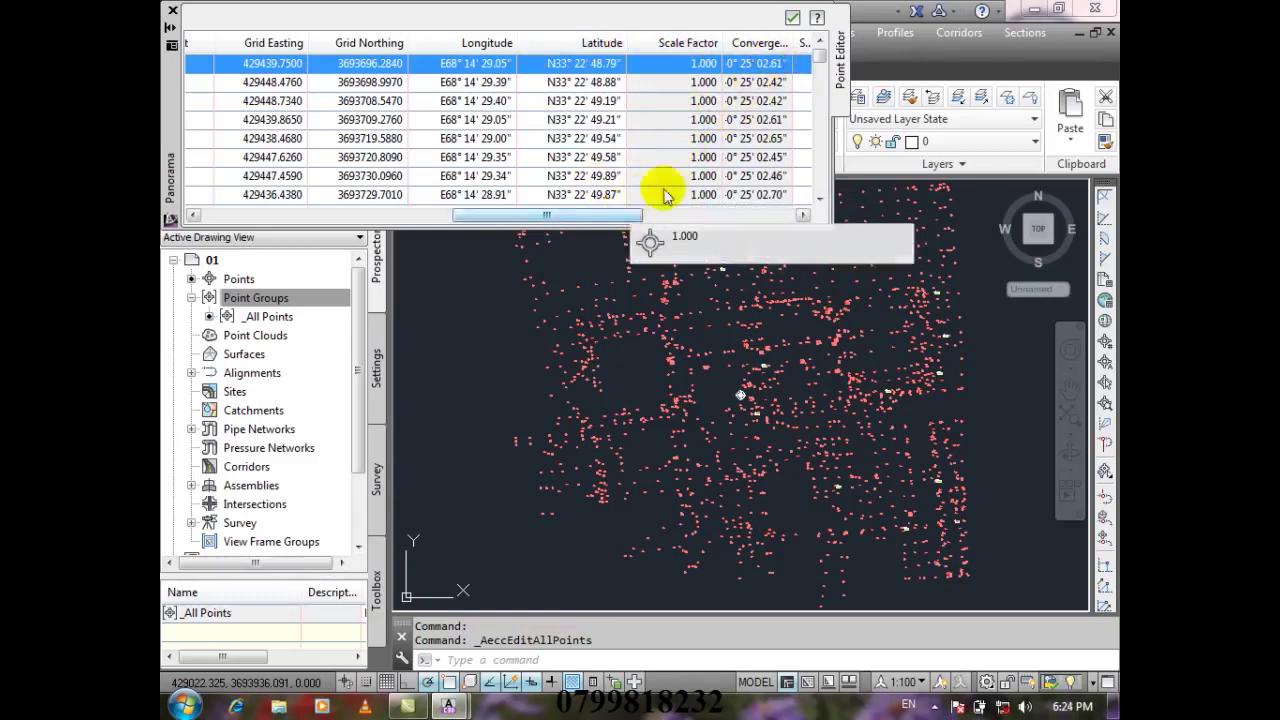
double_click(793, 42)
- Examine the point numbers, coordinates, elevations and raw description codes down the sorted list, and close the Point Editor
left_click_drag(565, 225, 263, 223)
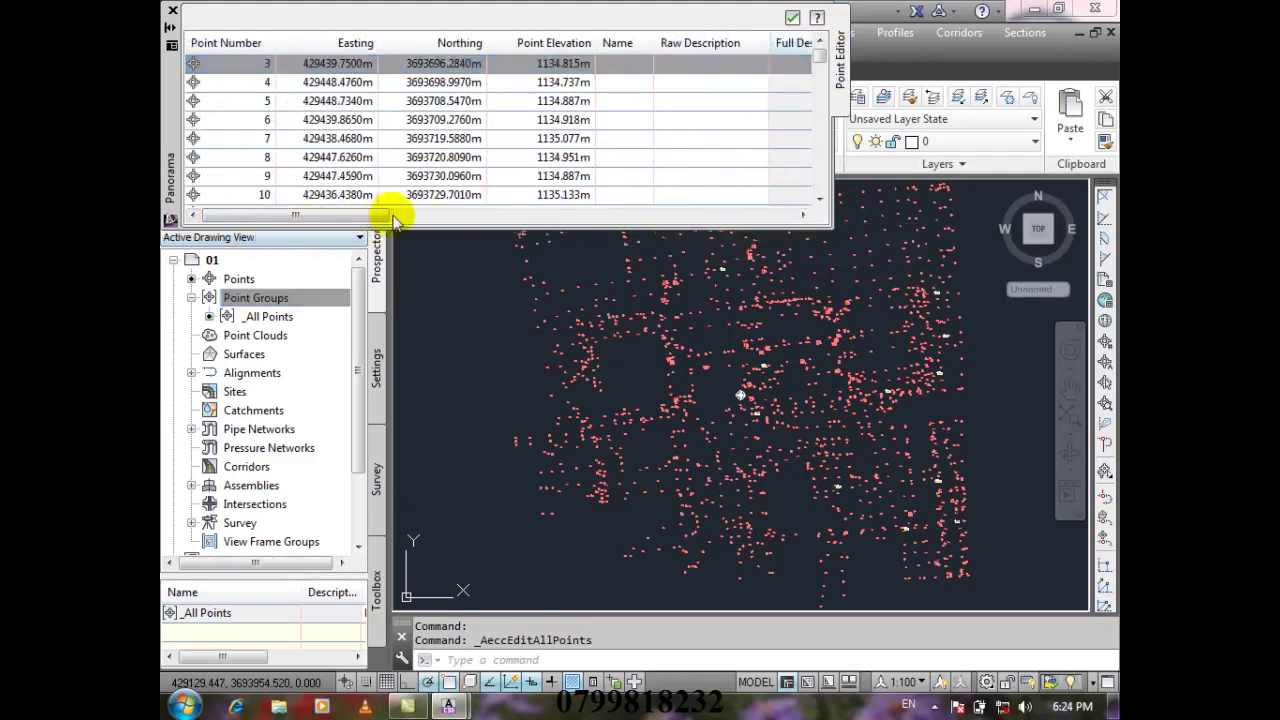
left_click_drag(818, 60, 818, 78)
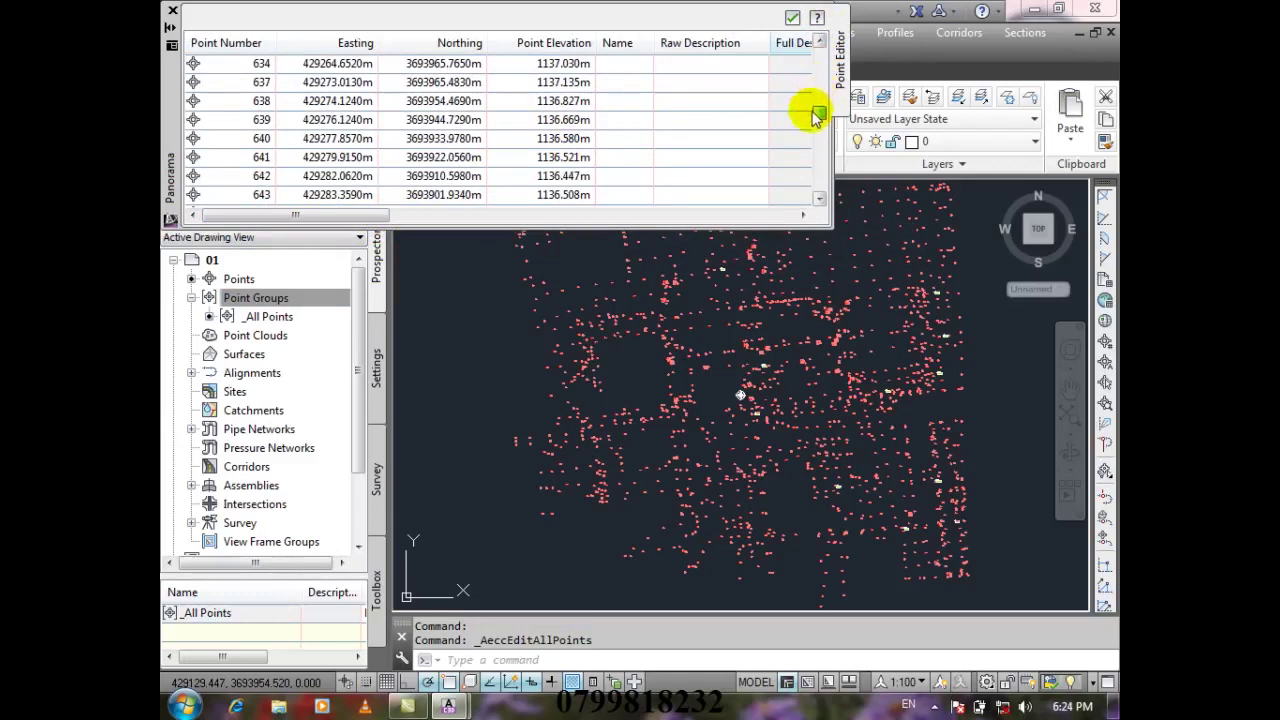
left_click_drag(816, 130, 820, 63)
scroll(740, 101, "down", 4)
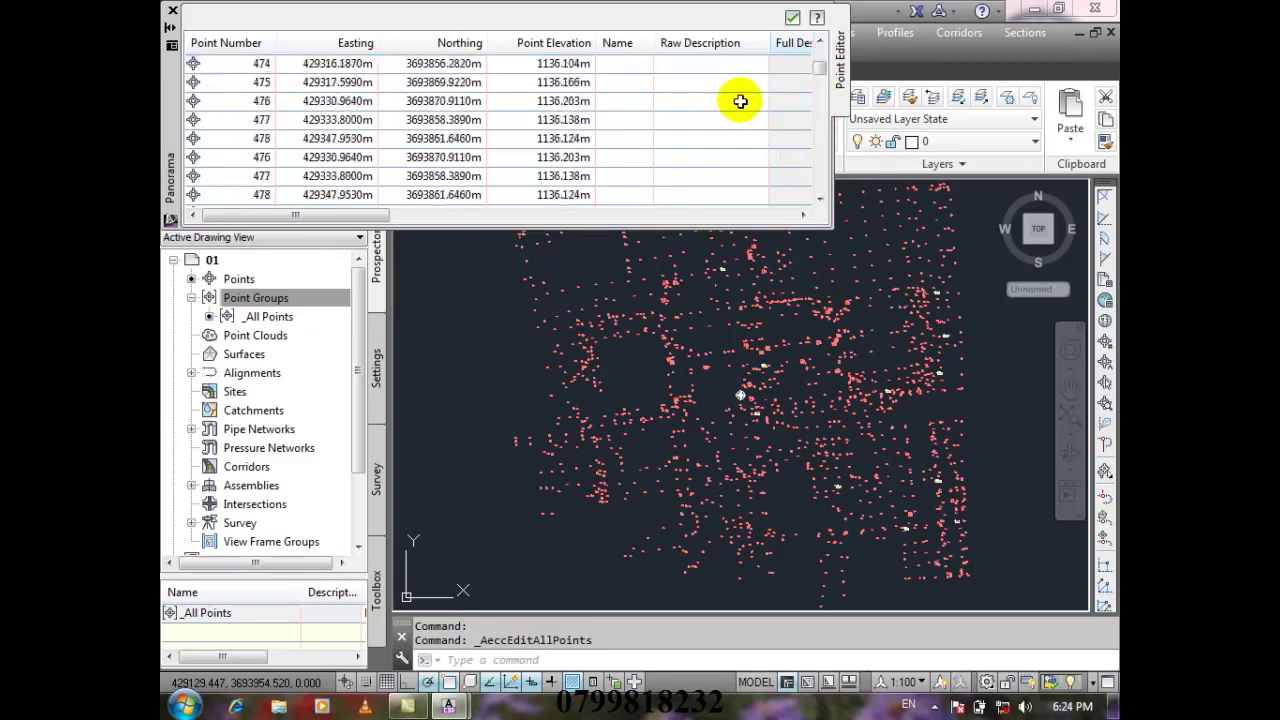
scroll(740, 101, "down", 3)
left_click_drag(820, 66, 820, 72)
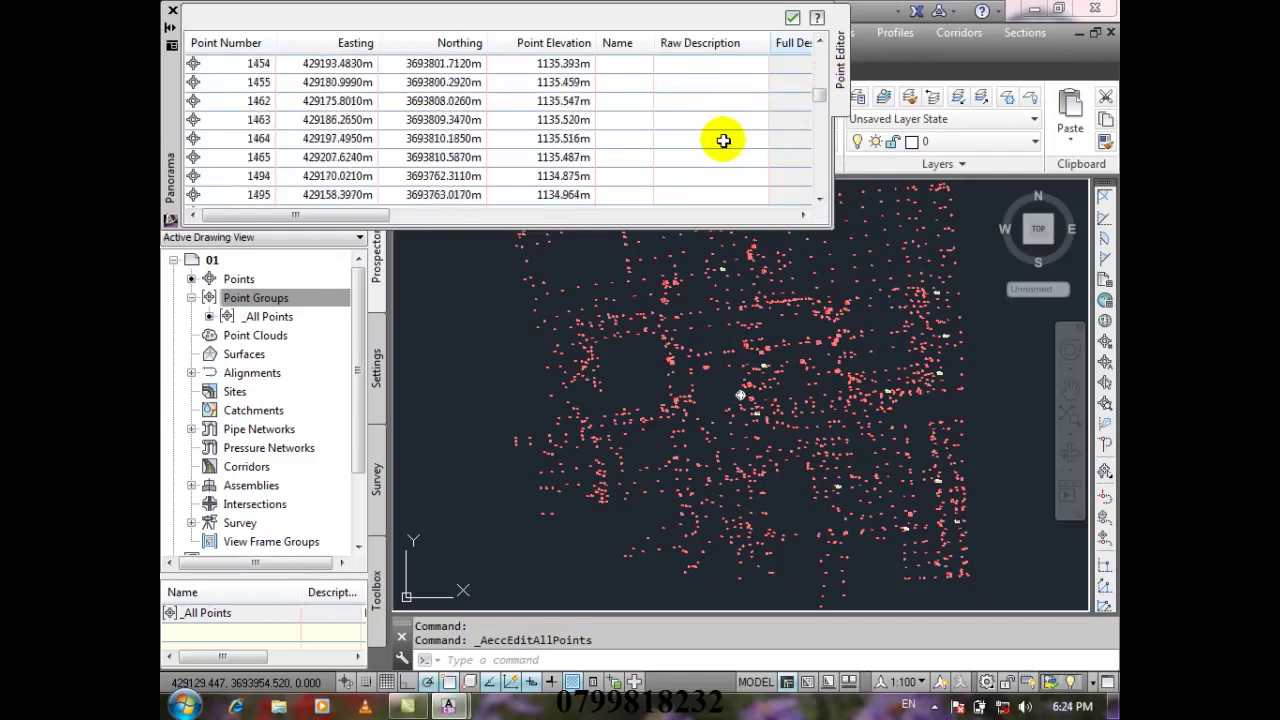
scroll(723, 140, "down", 3)
scroll(723, 140, "up", 3)
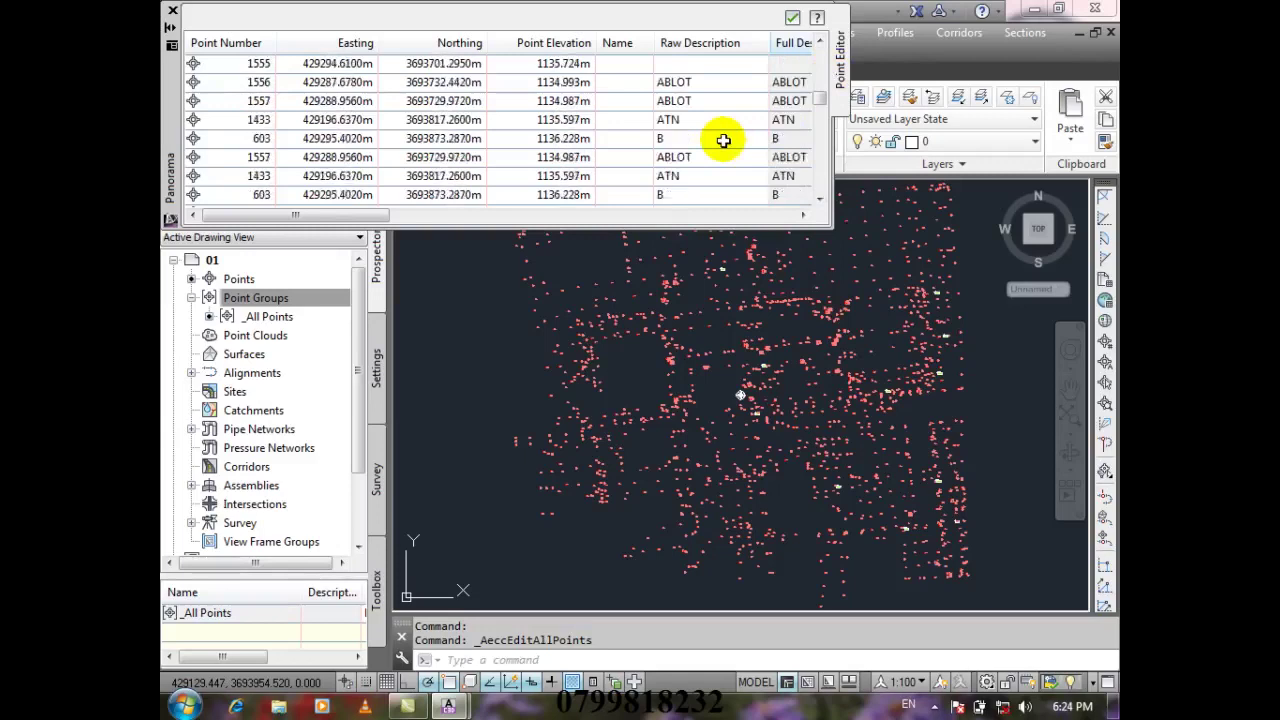
scroll(723, 142, "down", 10)
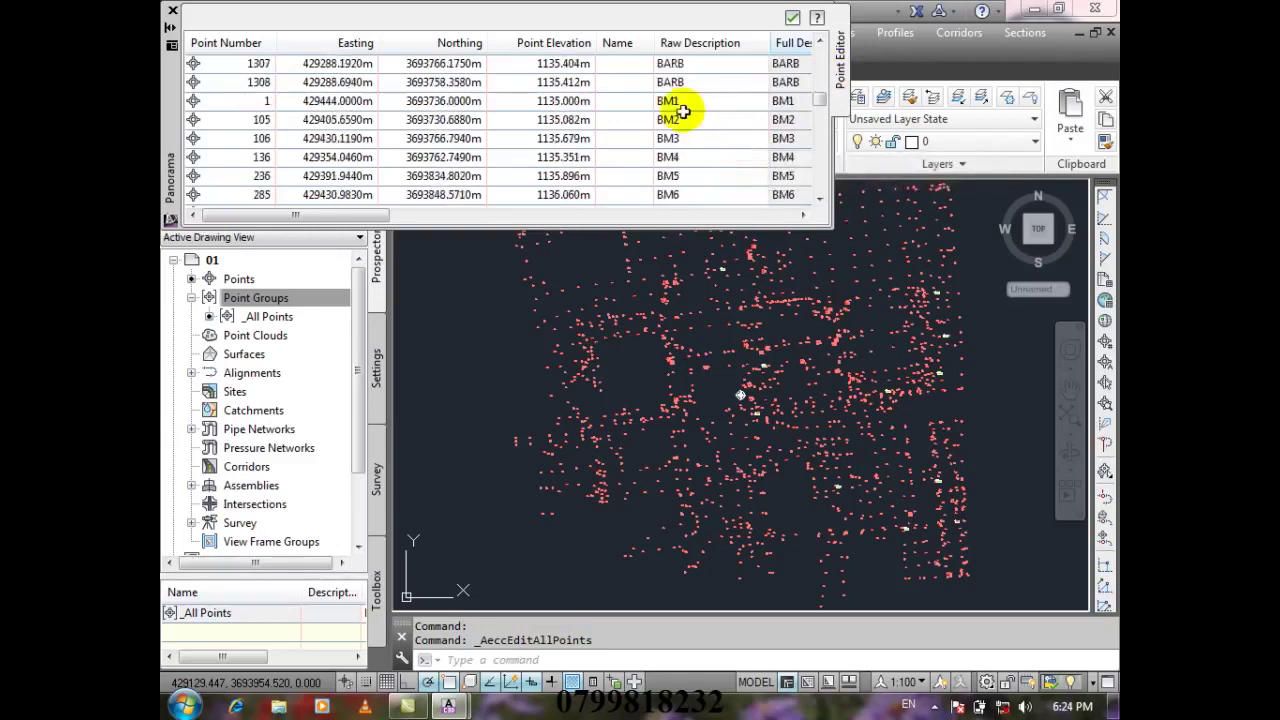
scroll(737, 143, "down", 20)
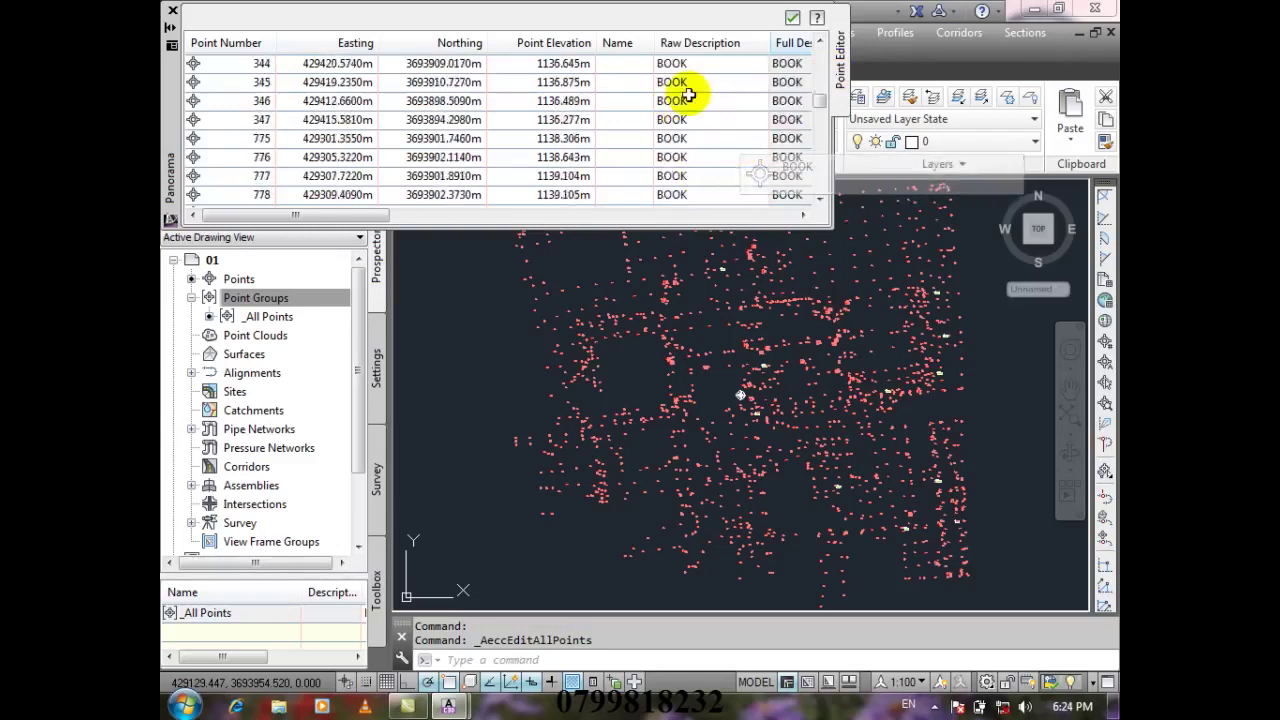
scroll(713, 144, "down", 20)
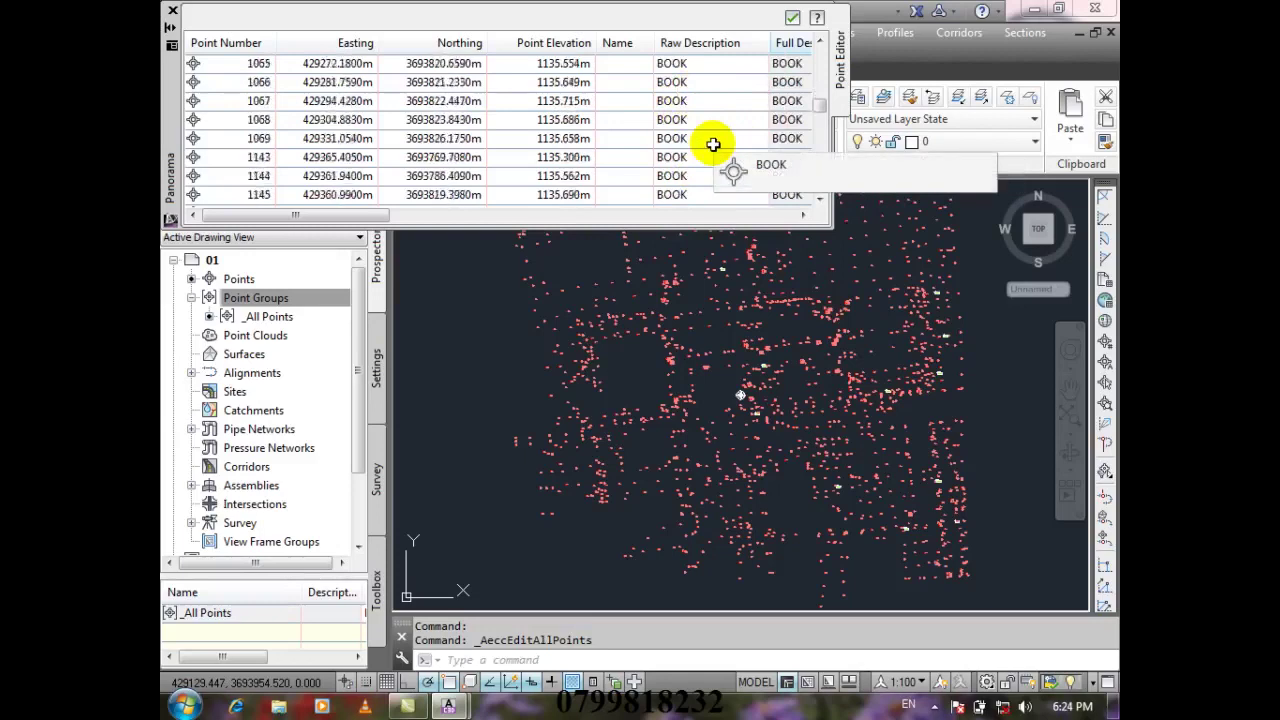
scroll(713, 144, "down", 20)
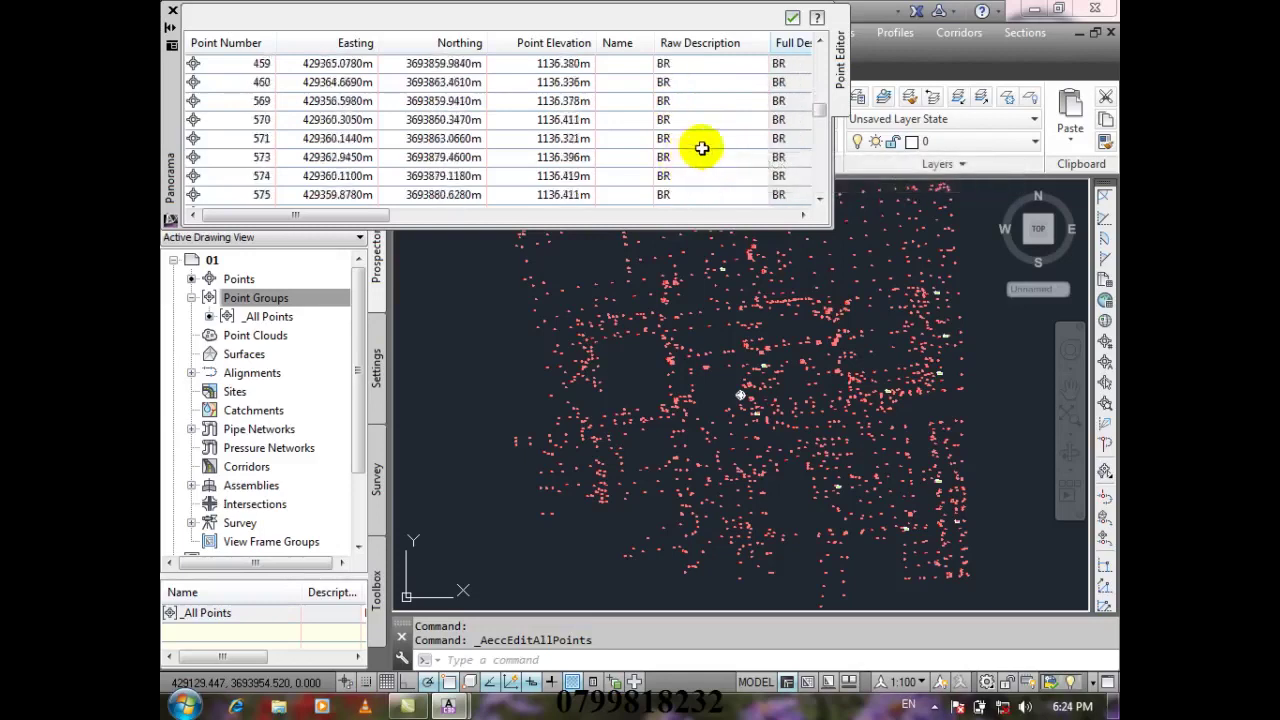
scroll(702, 148, "down", 20)
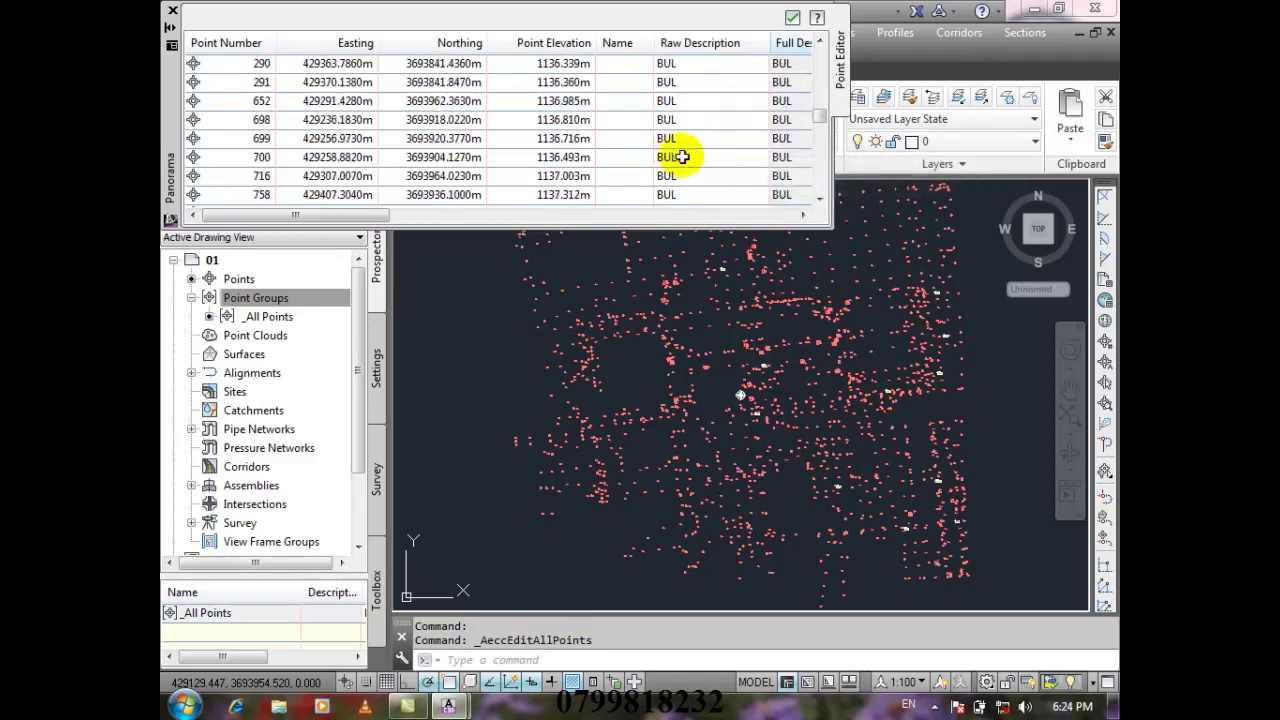
scroll(722, 138, "down", 5)
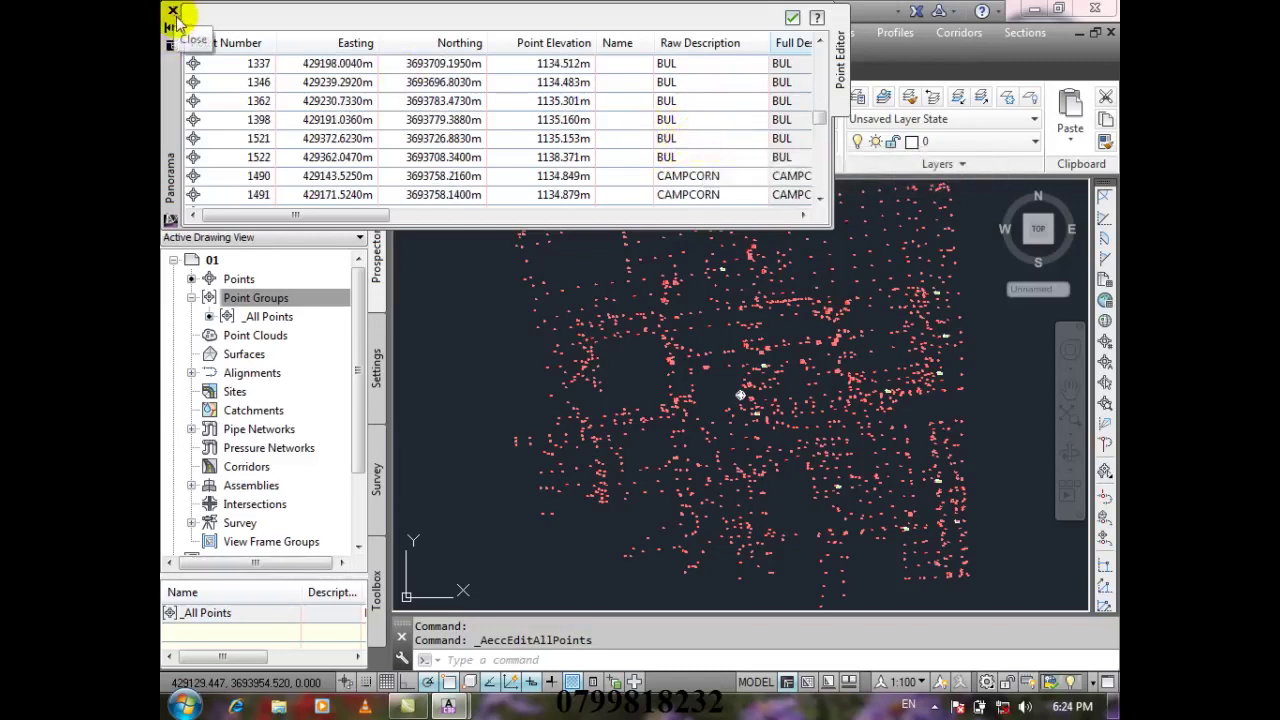
left_click(173, 11)
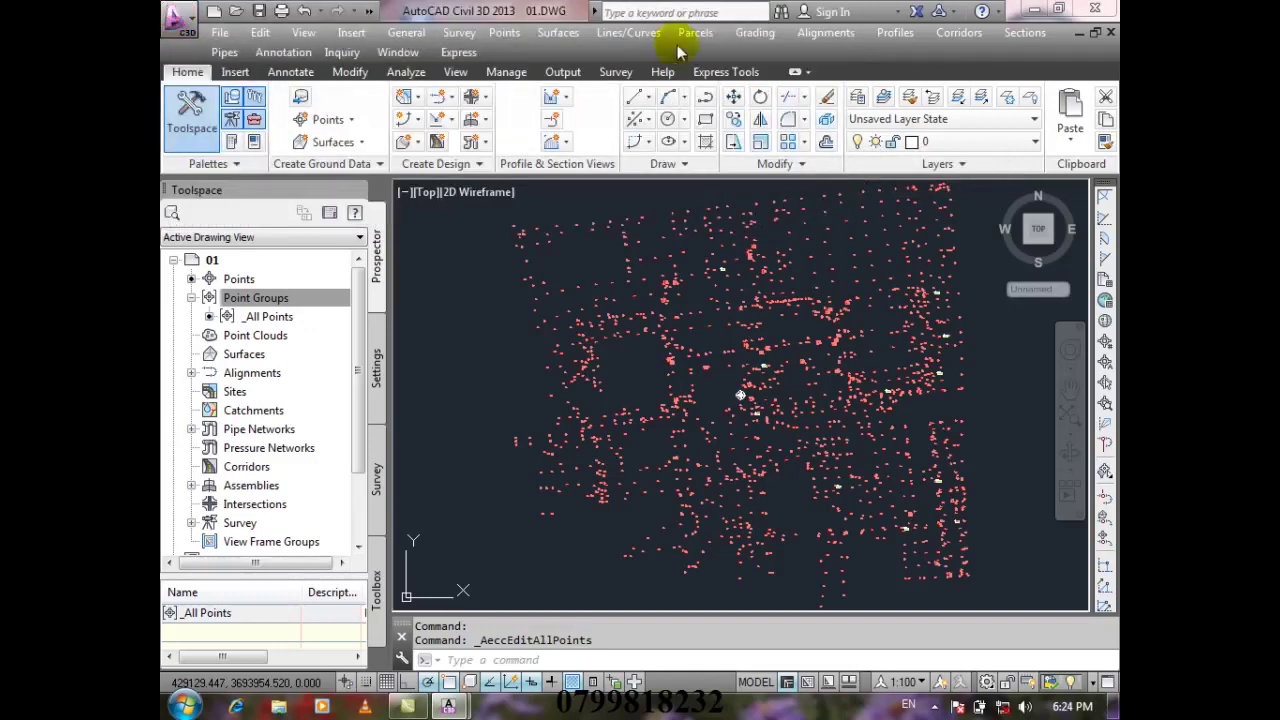
left_click(504, 32)
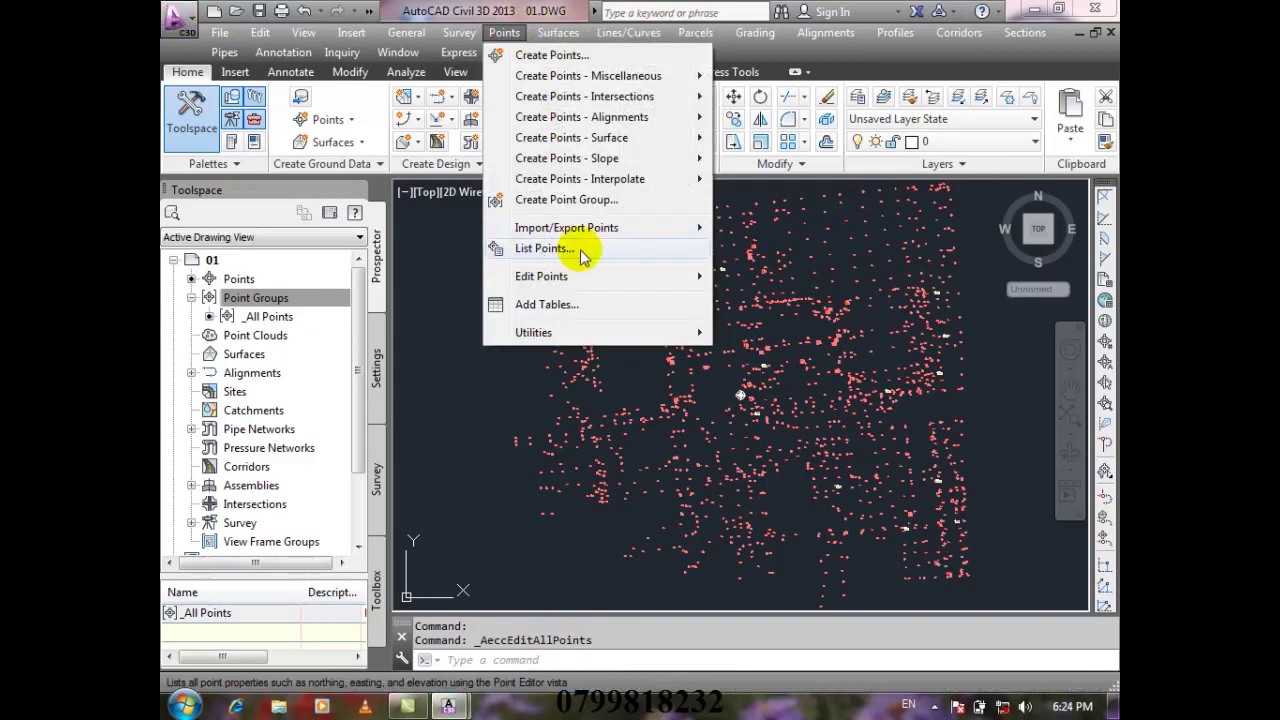
left_click(282, 194)
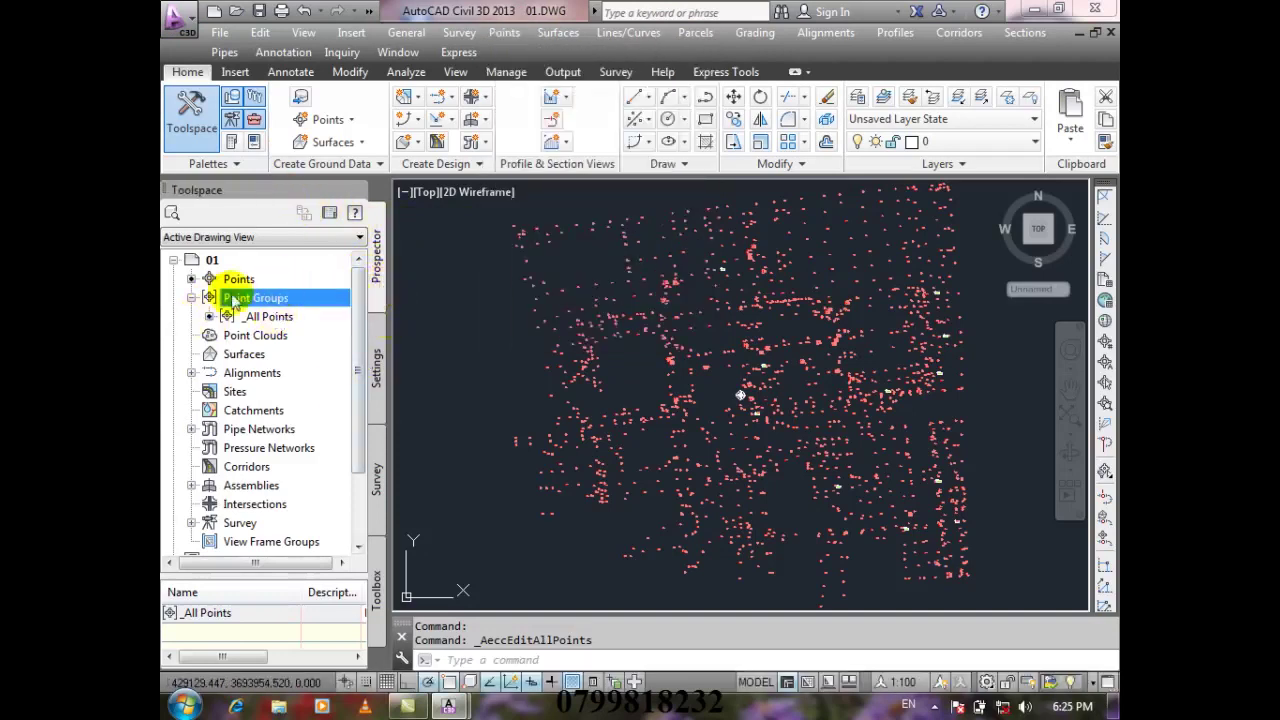
- Start a new point group named BUILDING and set its default point style to Basic
right_click(294, 306)
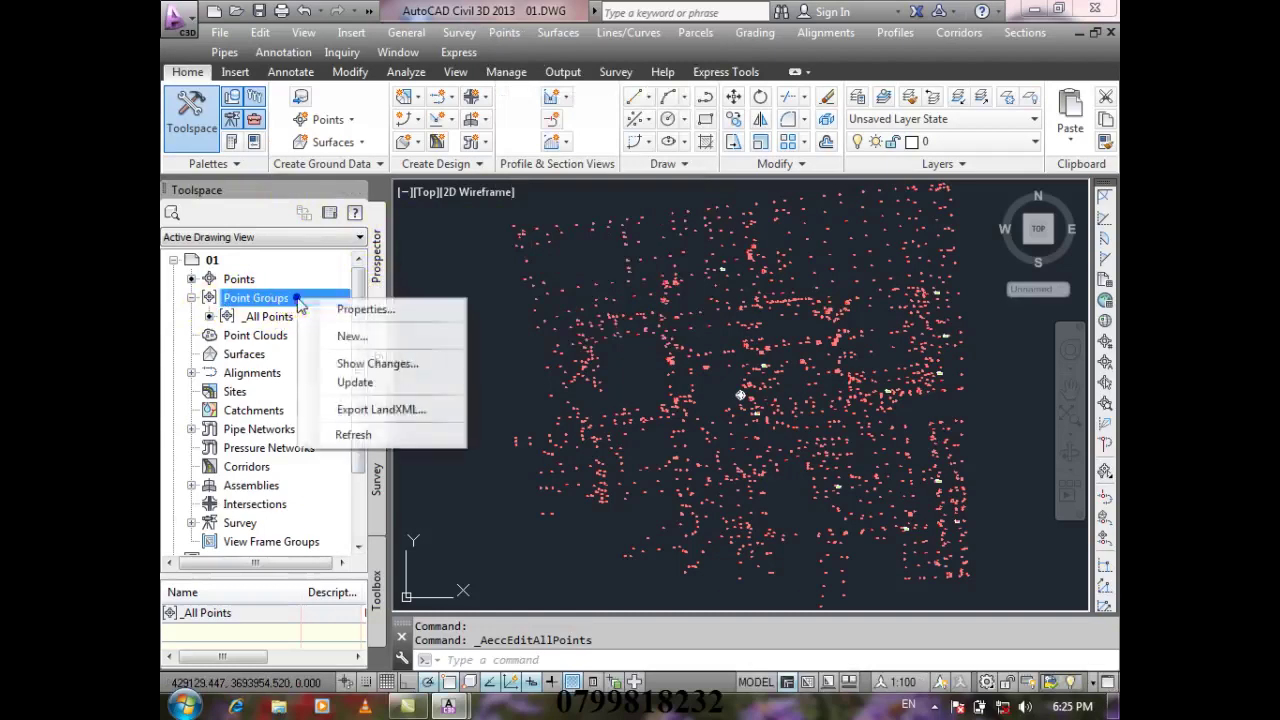
left_click(378, 338)
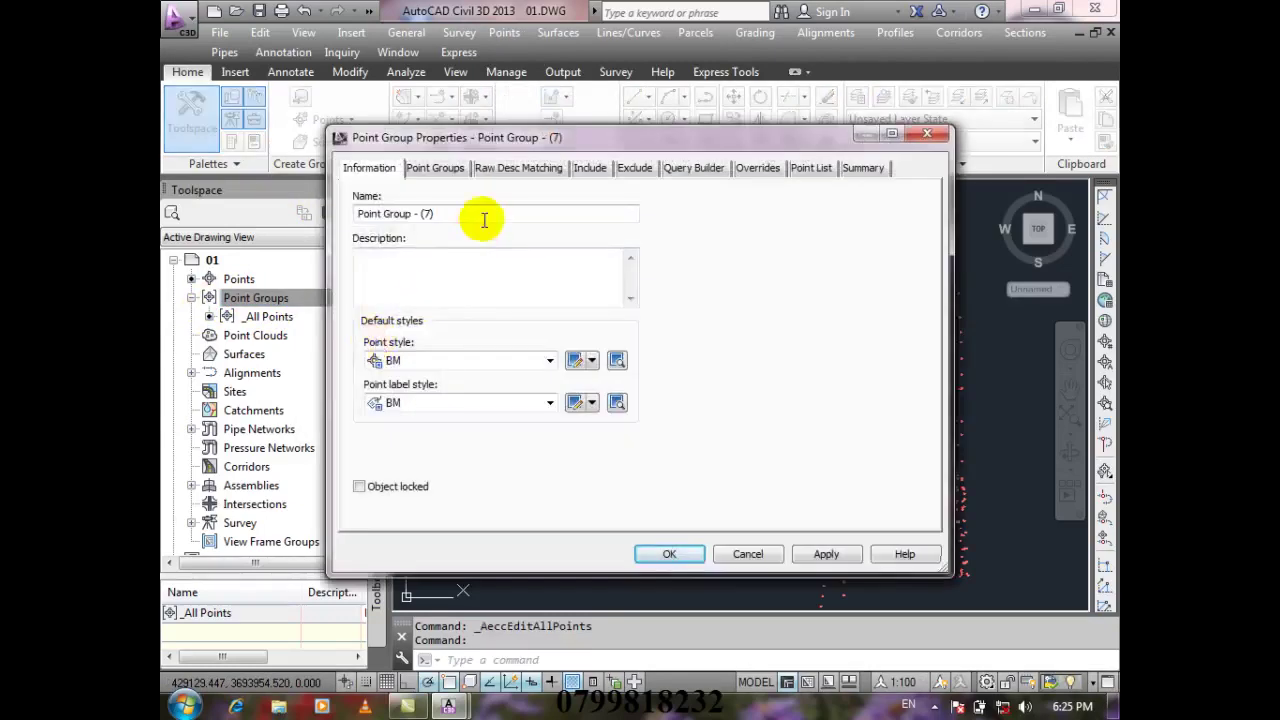
left_click_drag(482, 215, 352, 222)
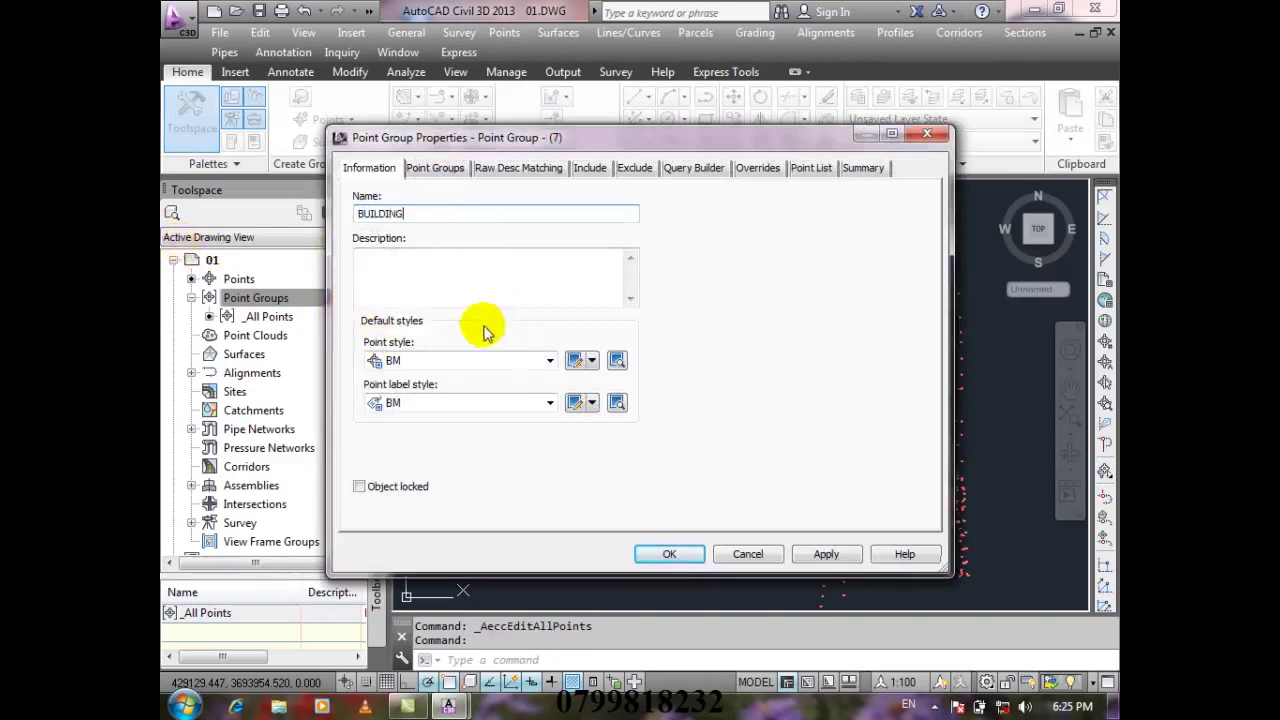
left_click(543, 361)
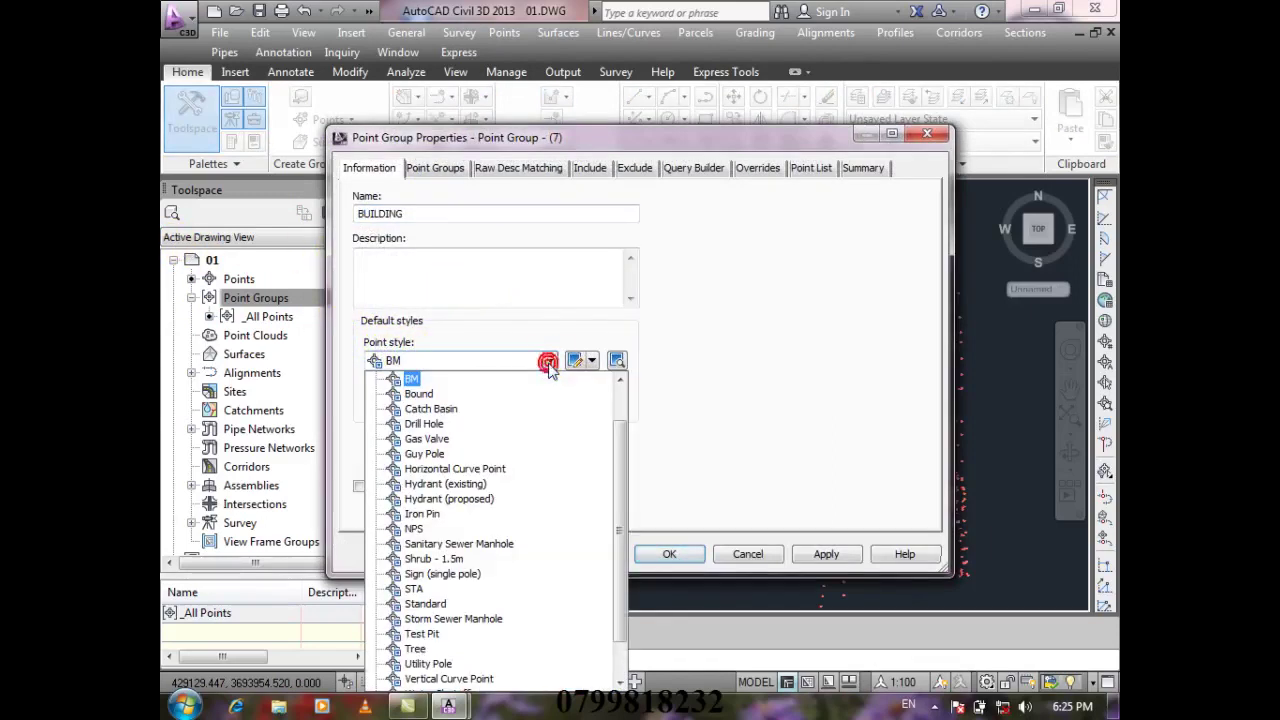
scroll(616, 420, "up", 1)
left_click(418, 394)
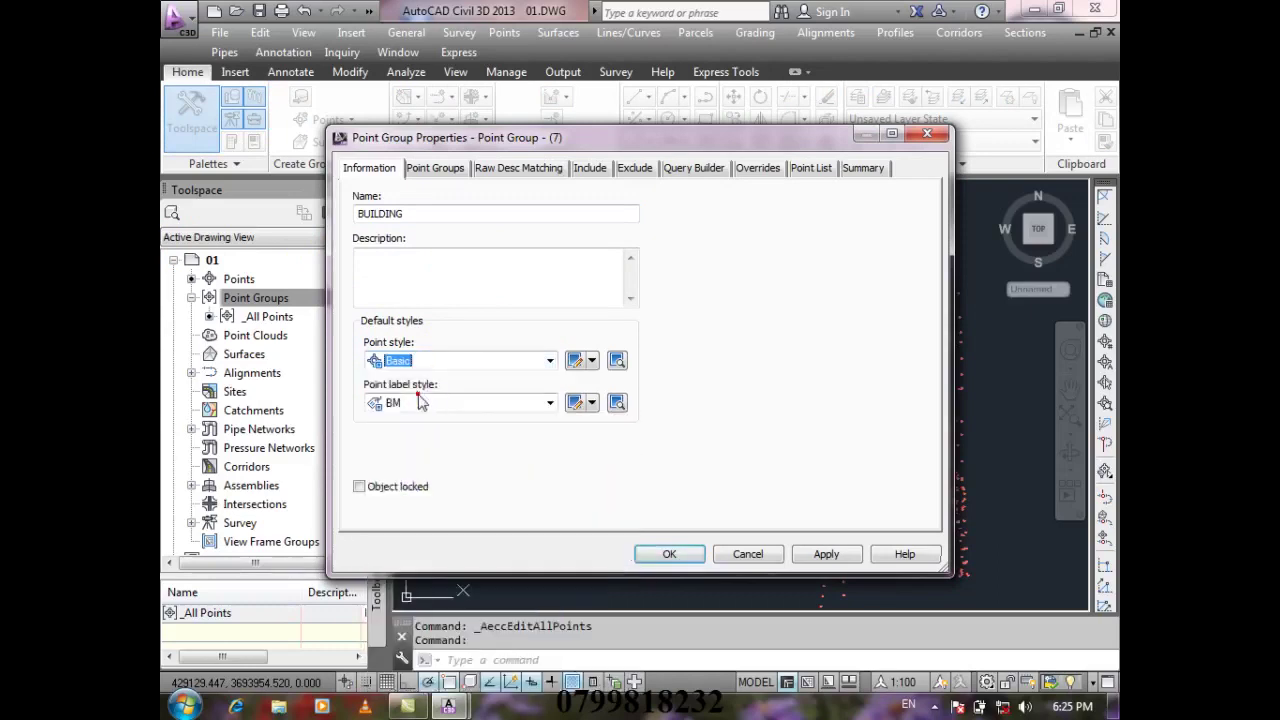
- Set the BUILDING group's default point label style to Point#-Elevation-Description and include points whose raw descriptions match BUL
left_click(470, 402)
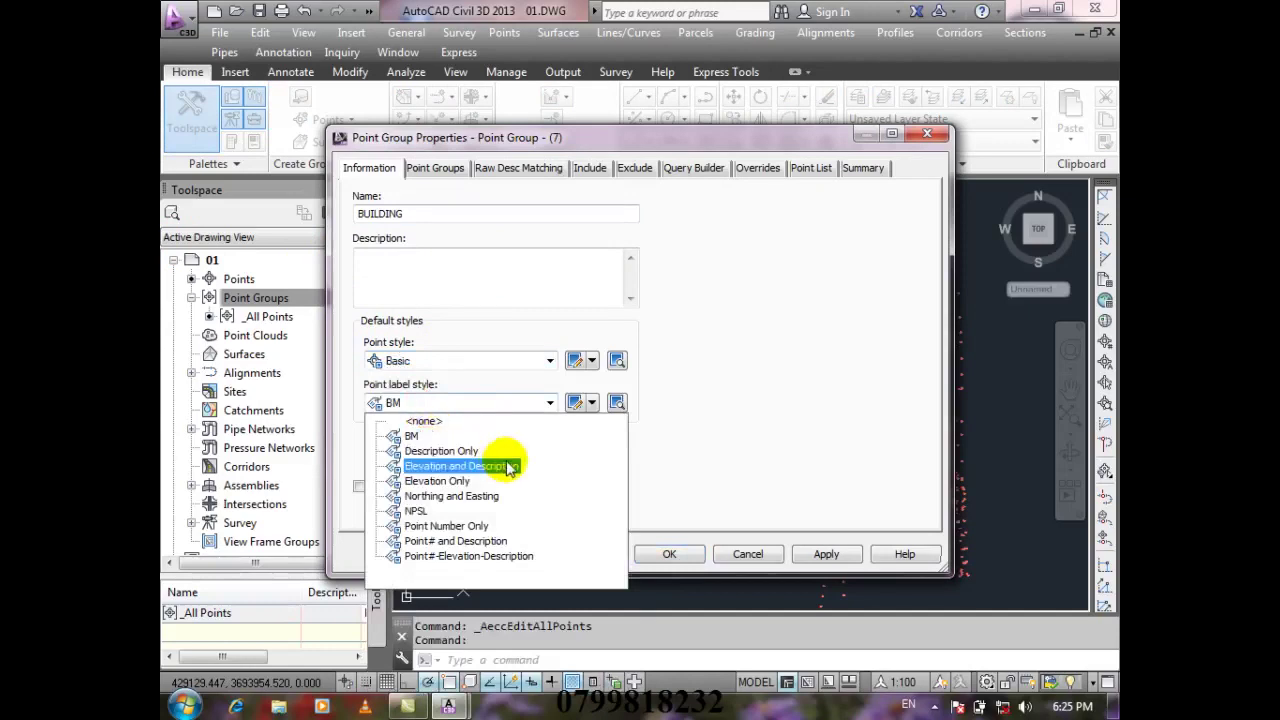
left_click(492, 556)
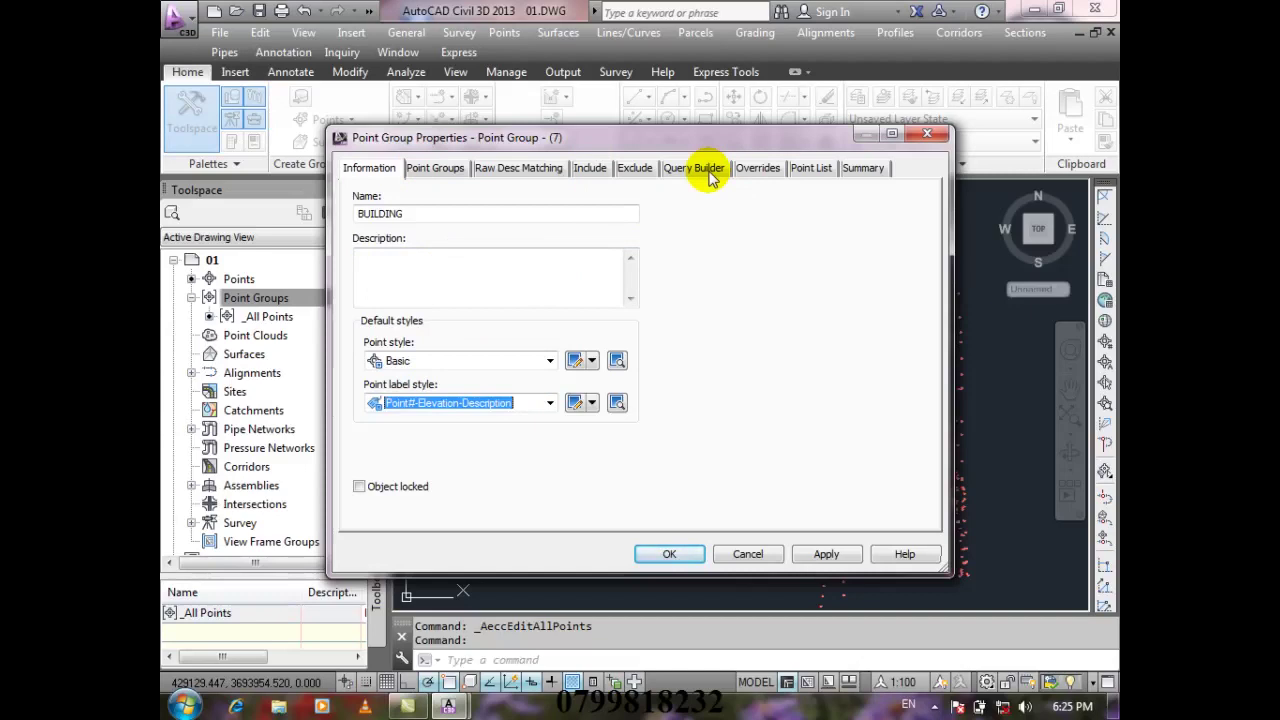
left_click(590, 168)
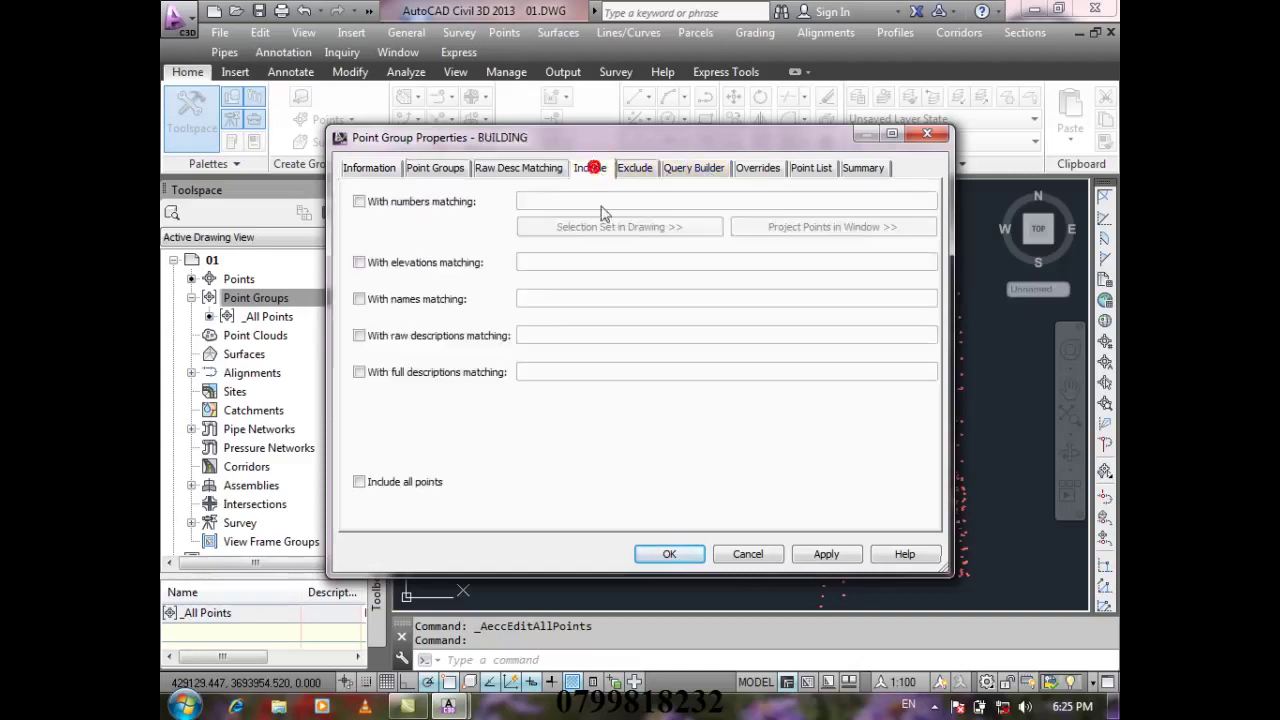
left_click(452, 336)
left_click(572, 334)
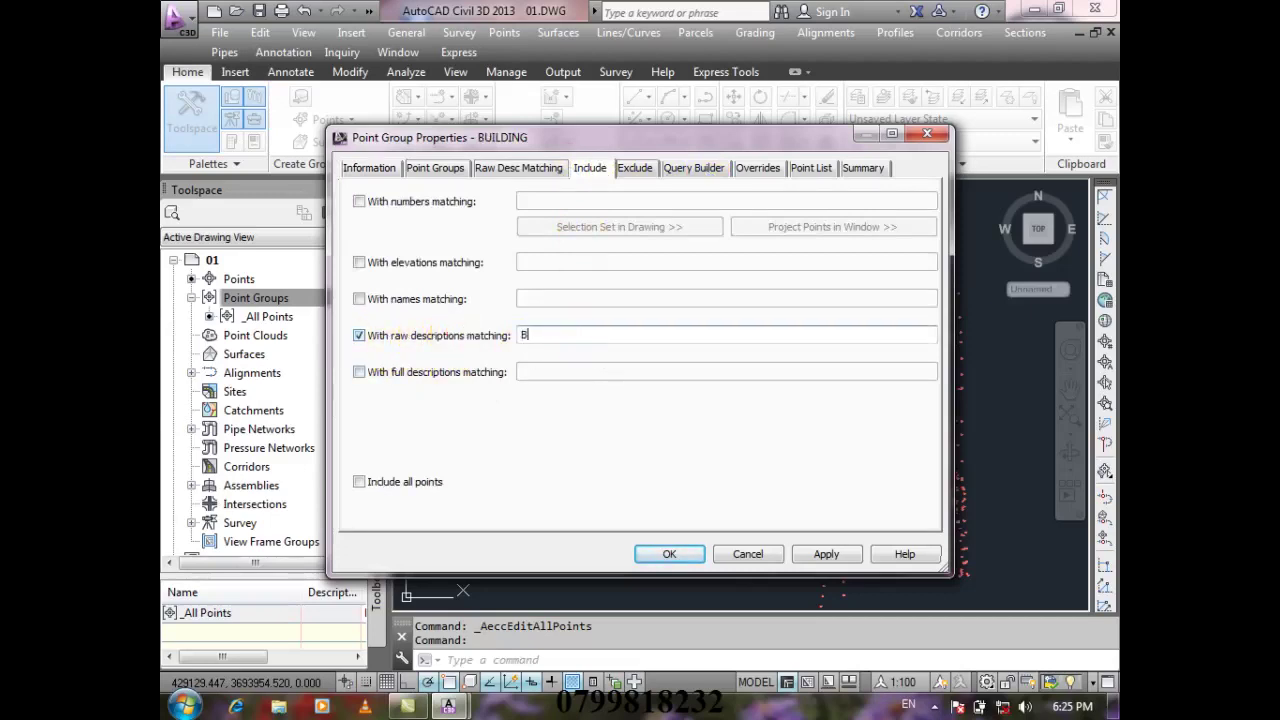
- Review the list of points included in the BUILDING group and create the group
left_click(811, 168)
left_click_drag(928, 247, 932, 197)
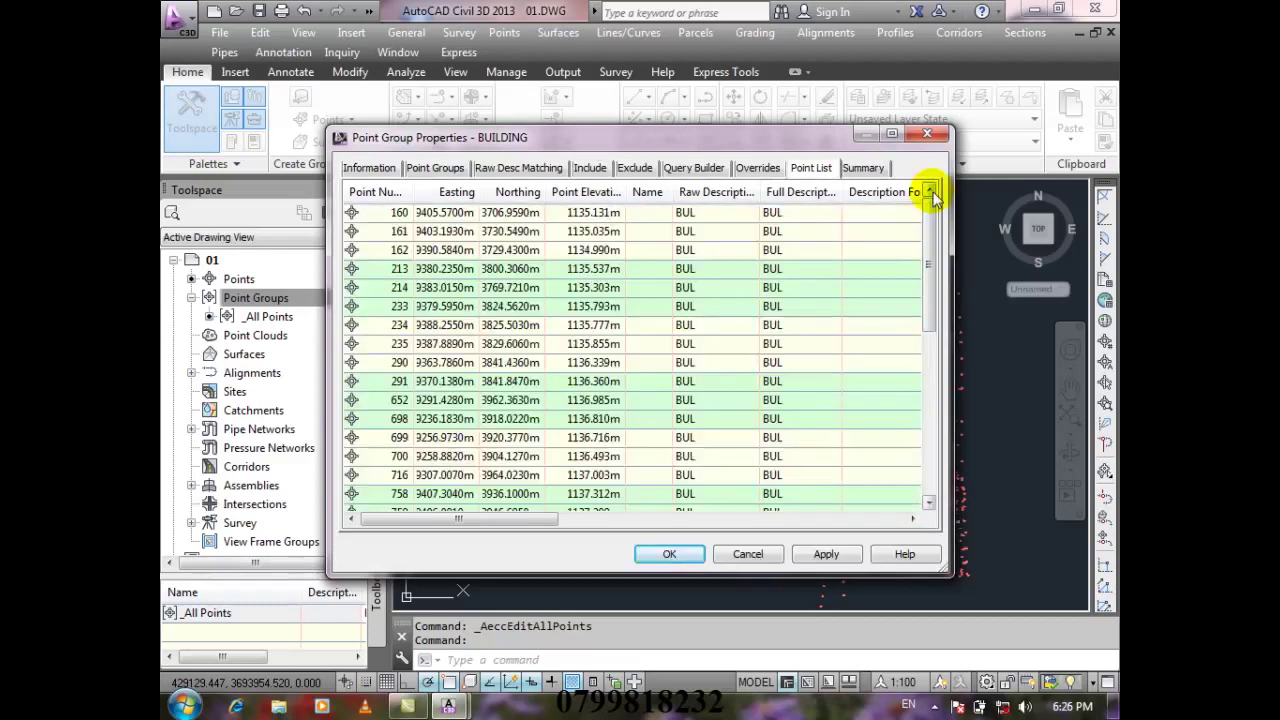
left_click(668, 555)
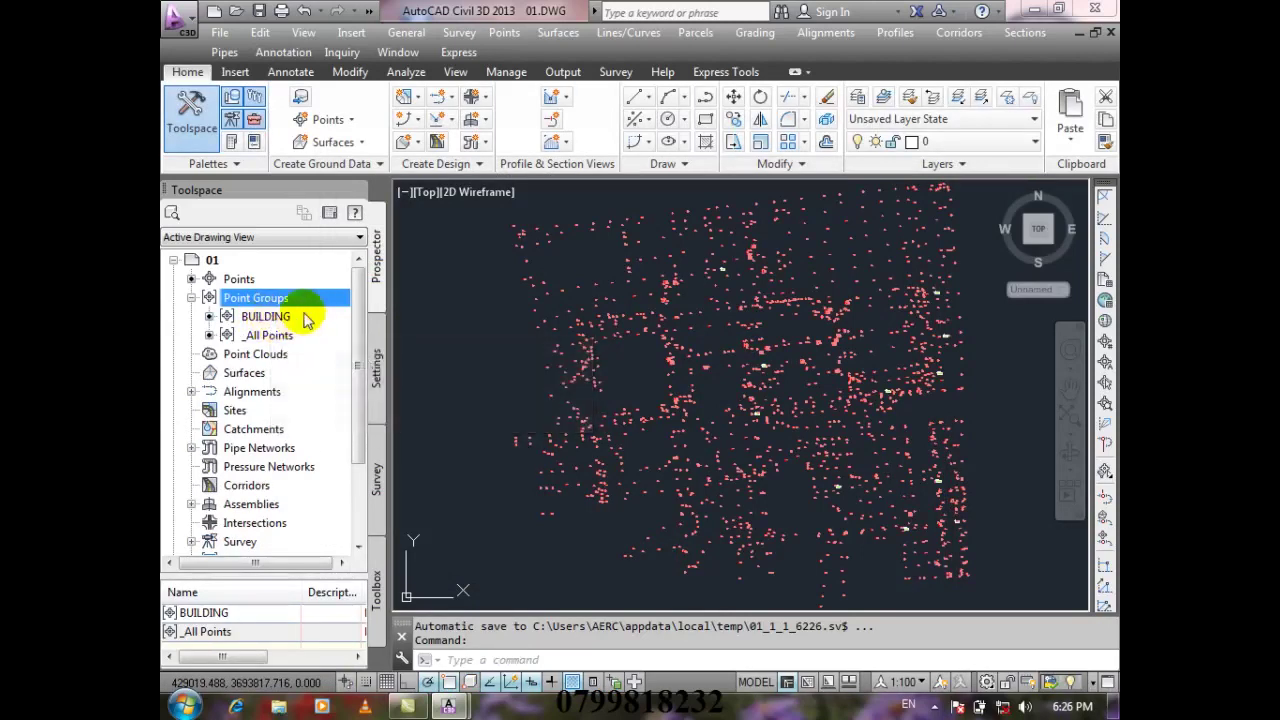
- Start a point export and set its format to NEZ (space delimited)
left_click(518, 33)
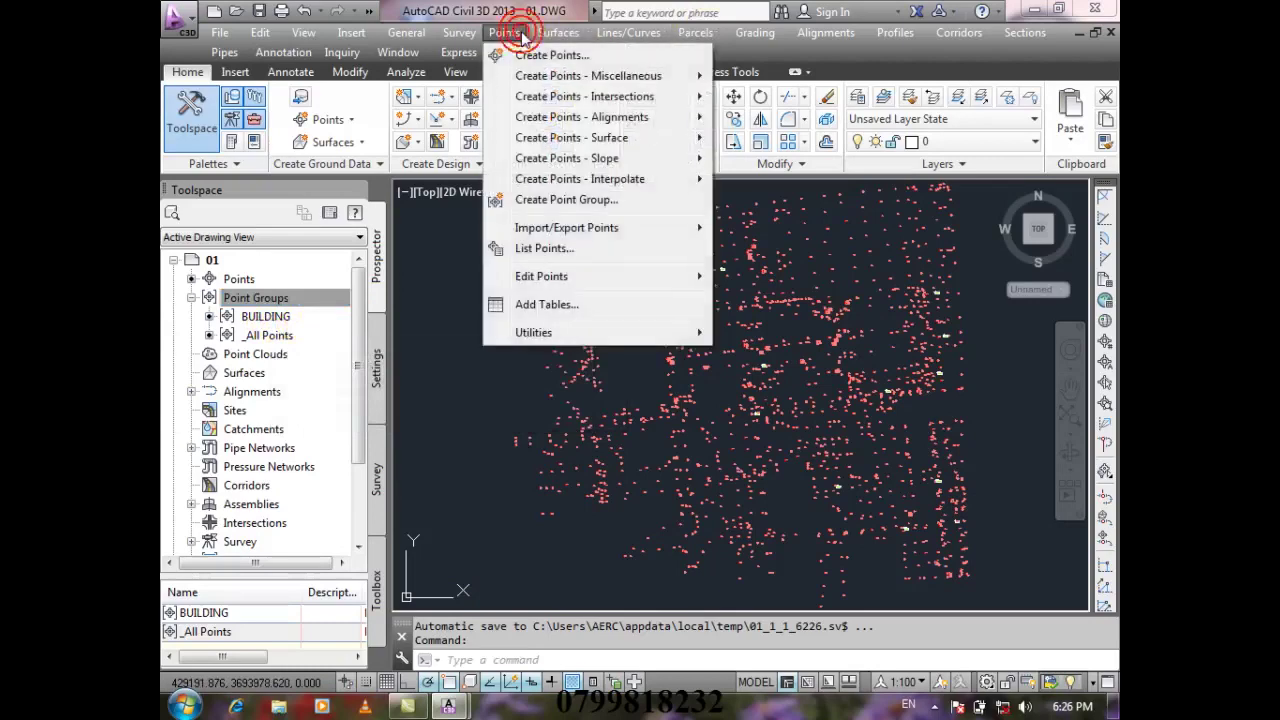
mouse_move(574, 240)
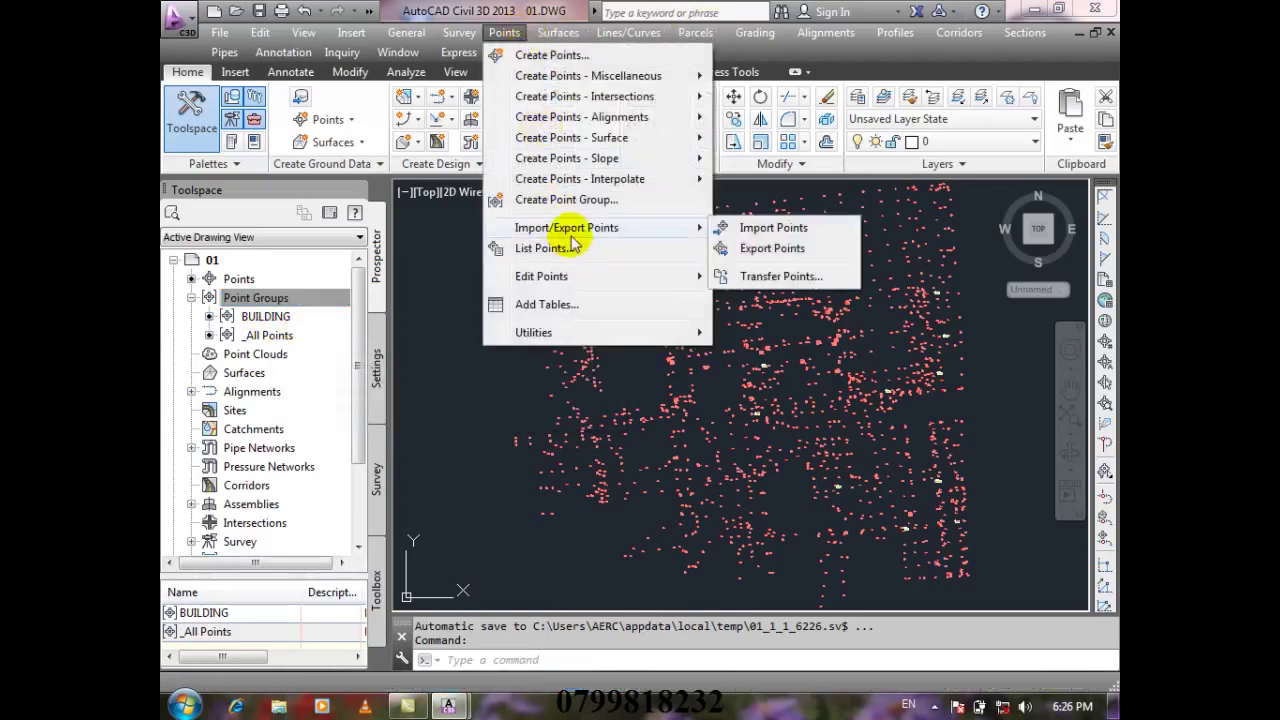
left_click(772, 248)
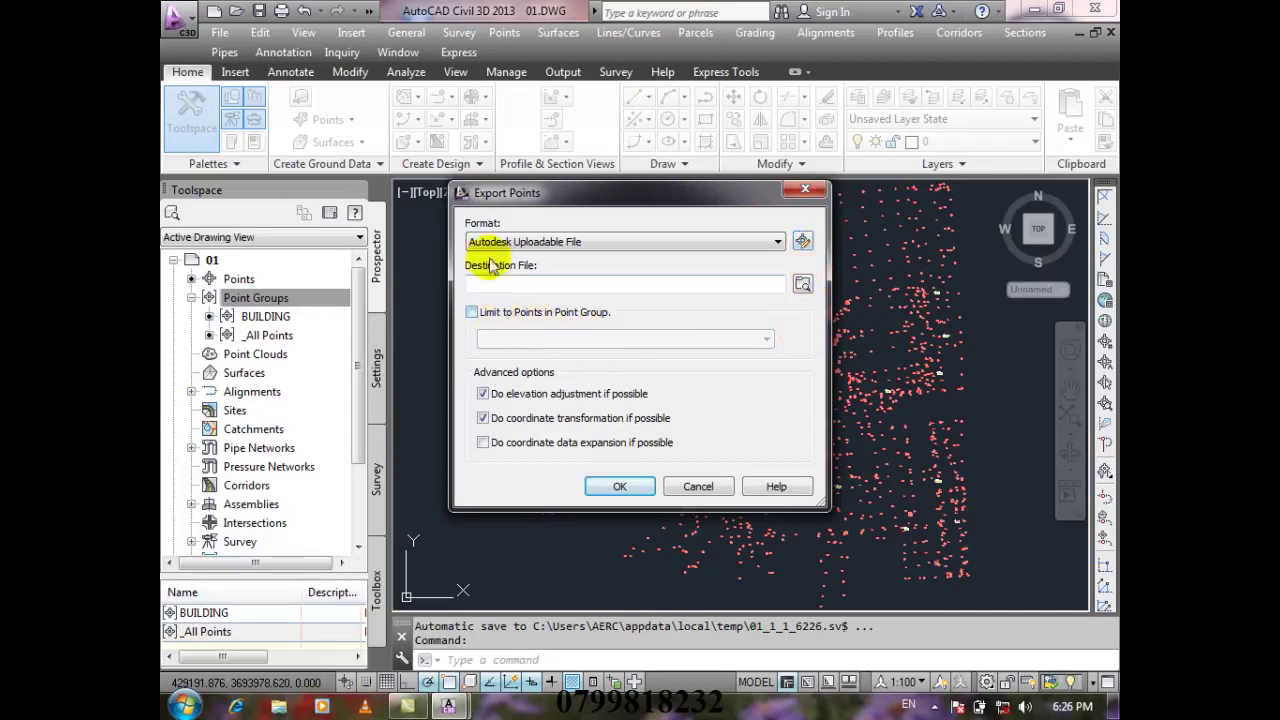
left_click(778, 242)
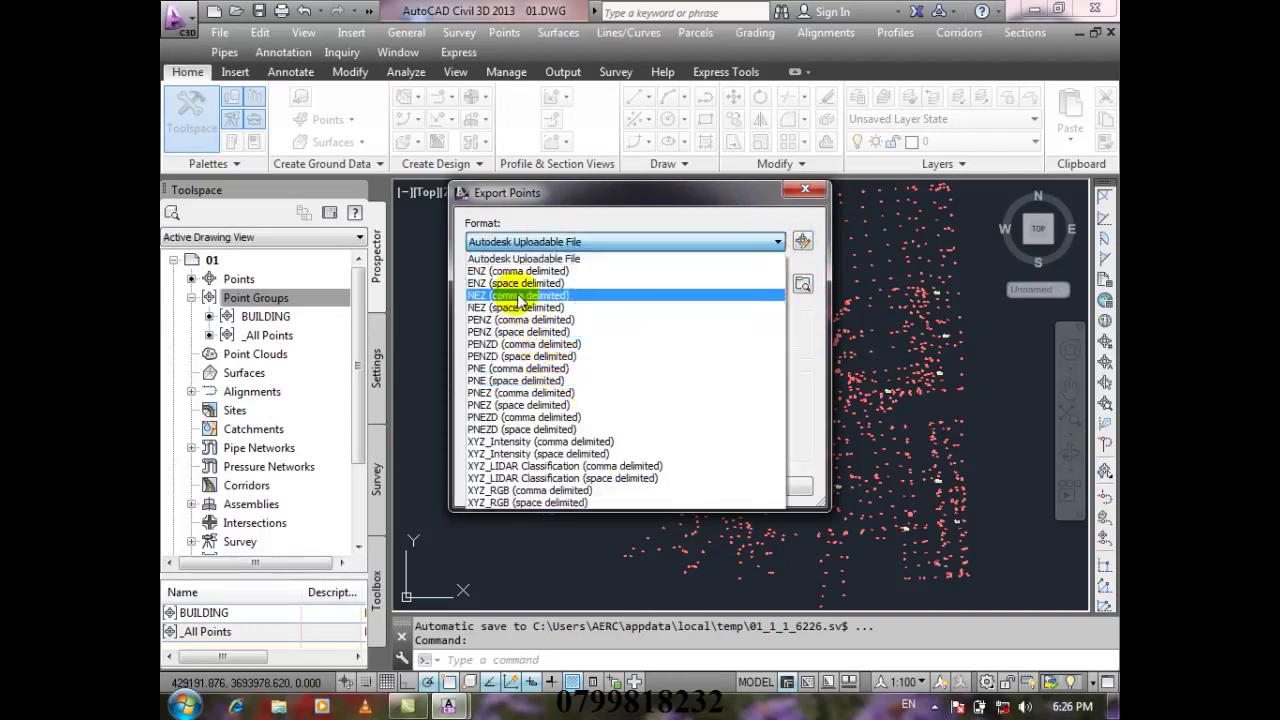
left_click(575, 314)
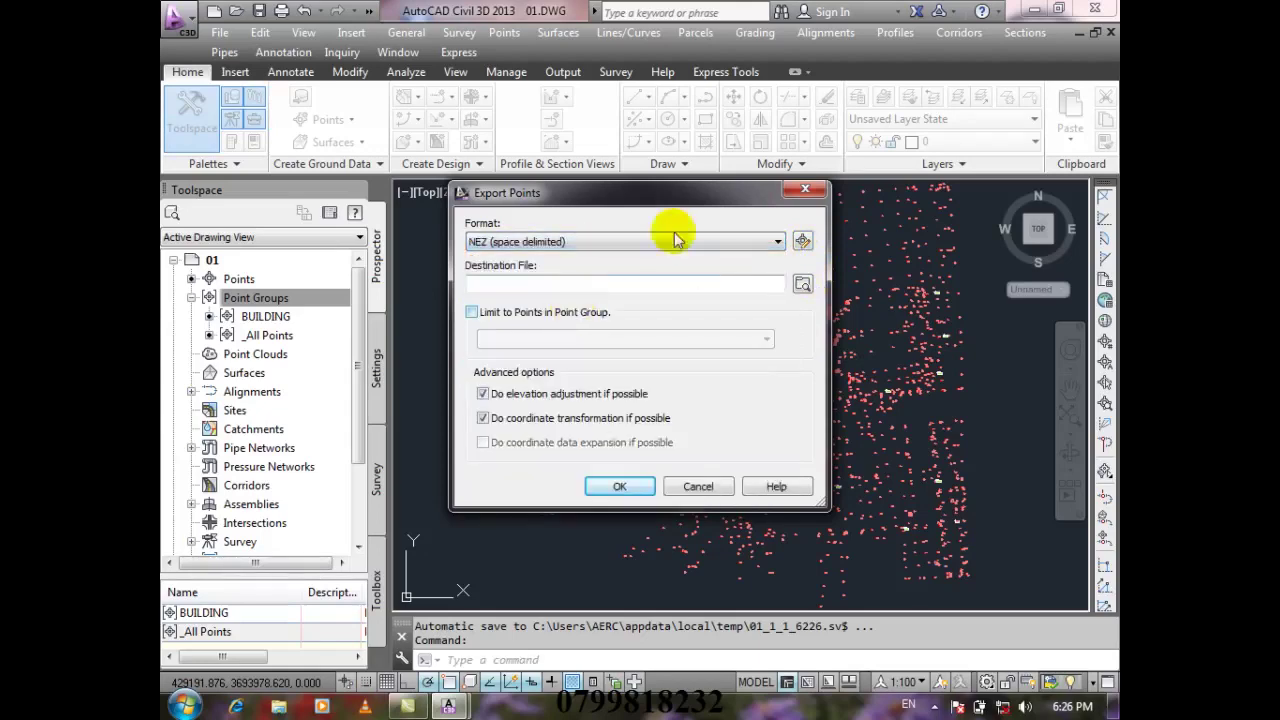
- Set the export's destination to a text file named BUILDING in the My Documents folder
left_click(803, 286)
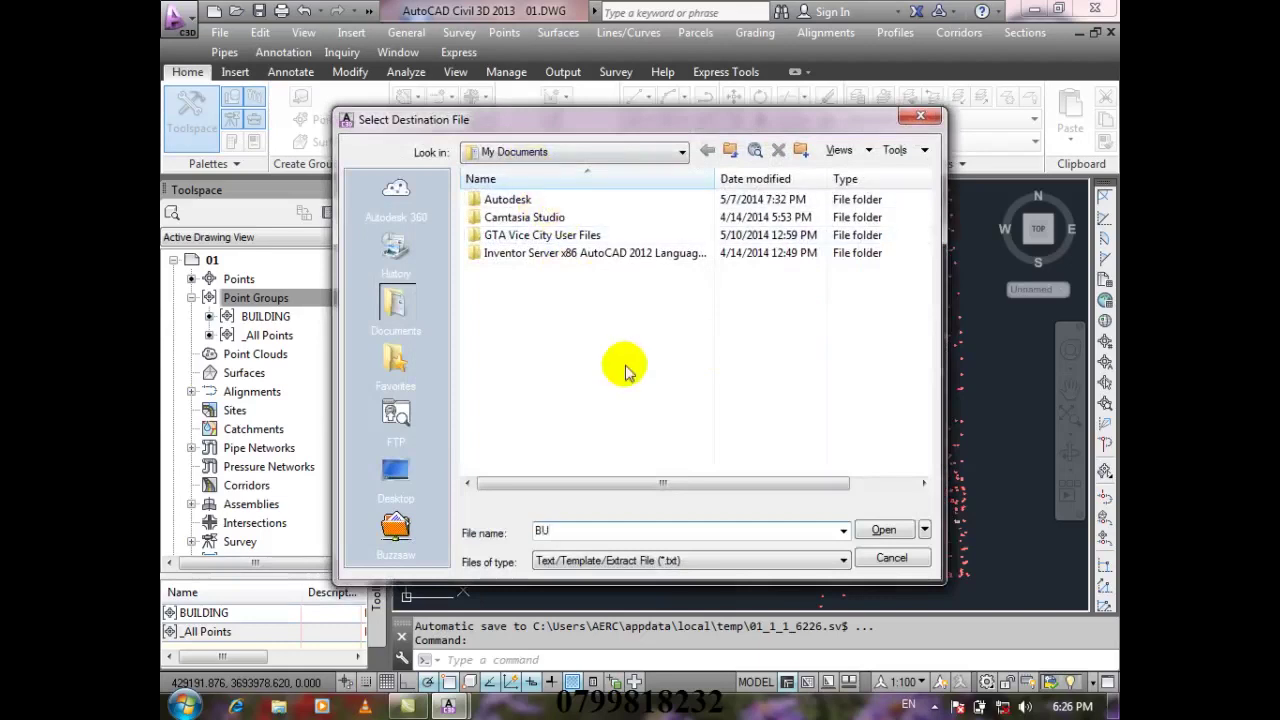
type("BUILDING")
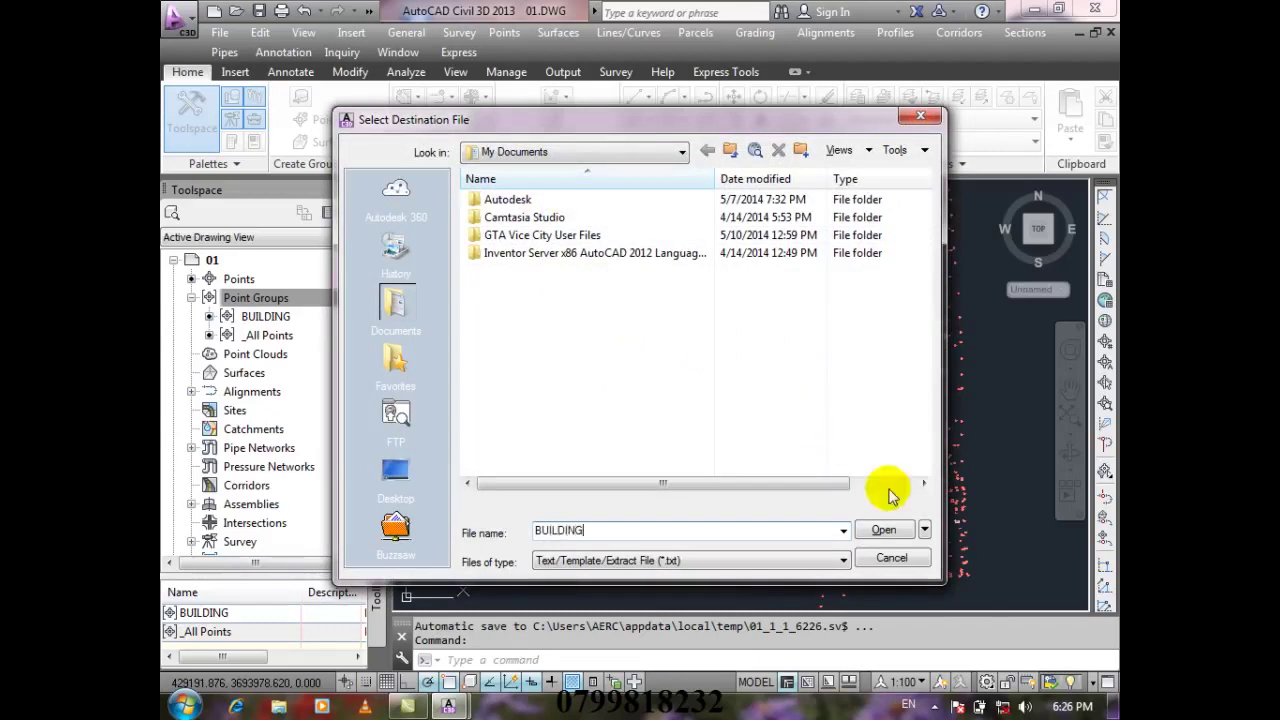
left_click(878, 532)
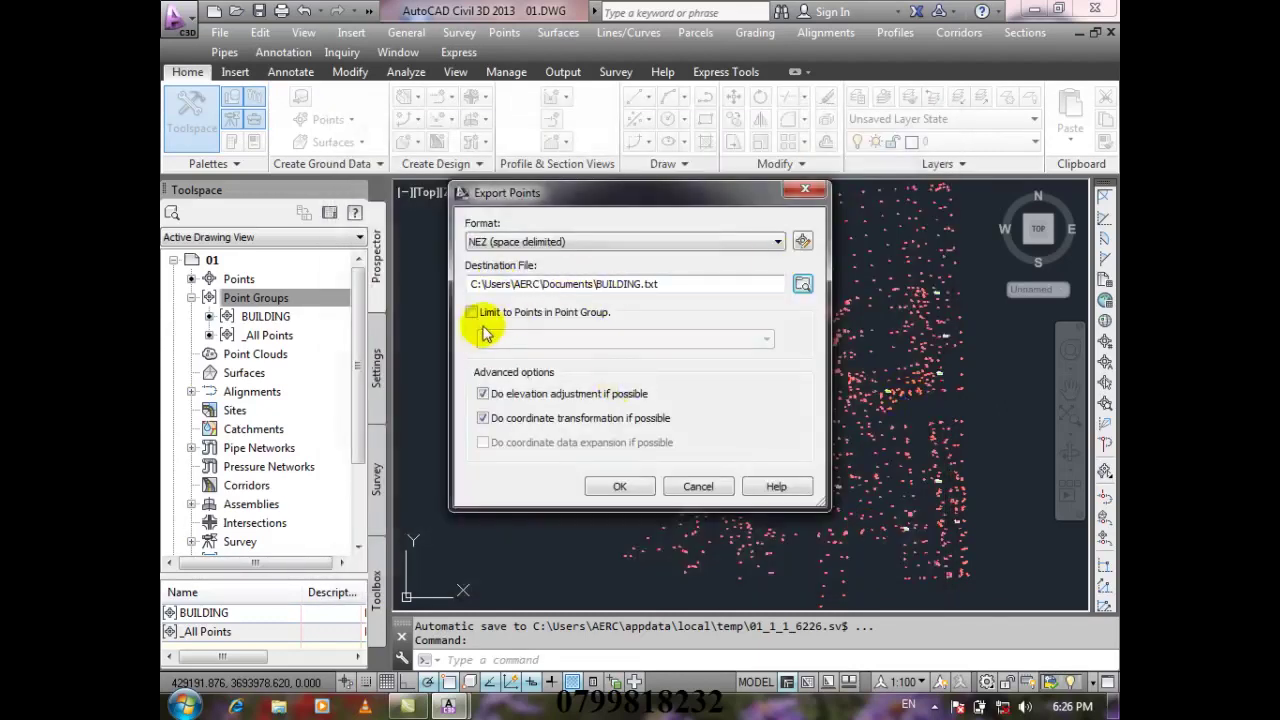
- Limit the export to the points in the BUILDING point group
left_click(541, 313)
left_click(686, 345)
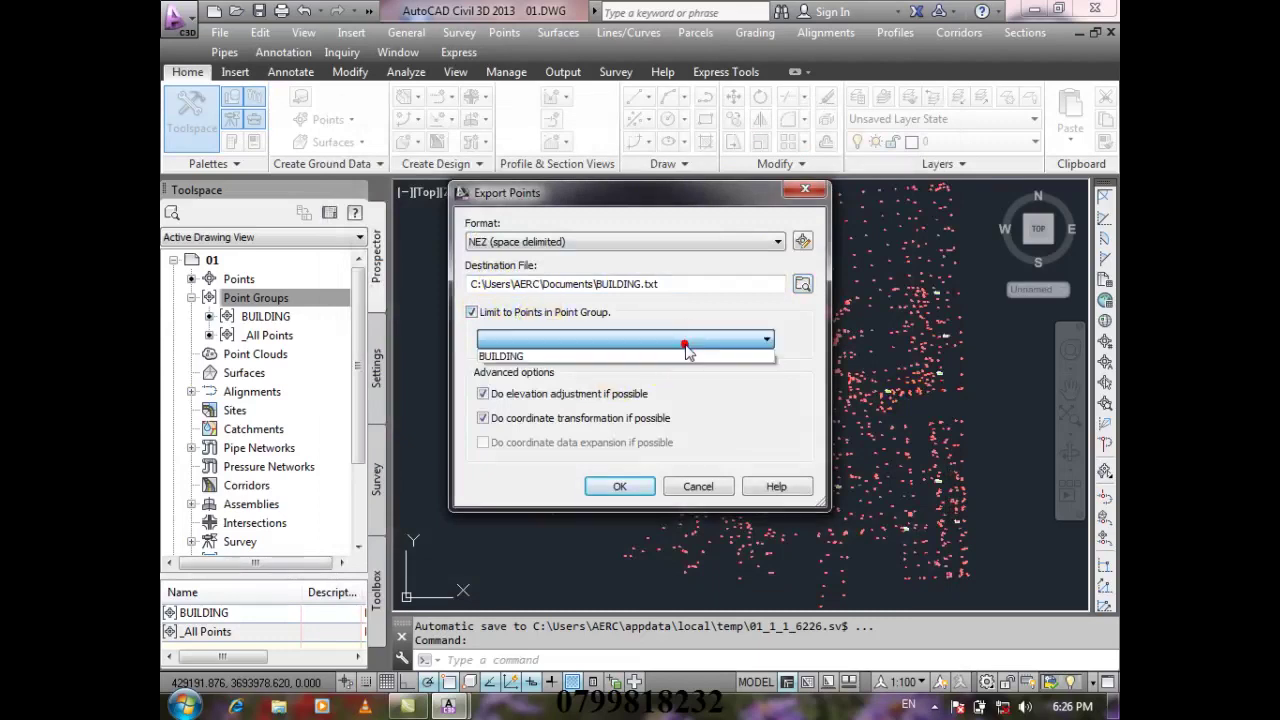
left_click(526, 358)
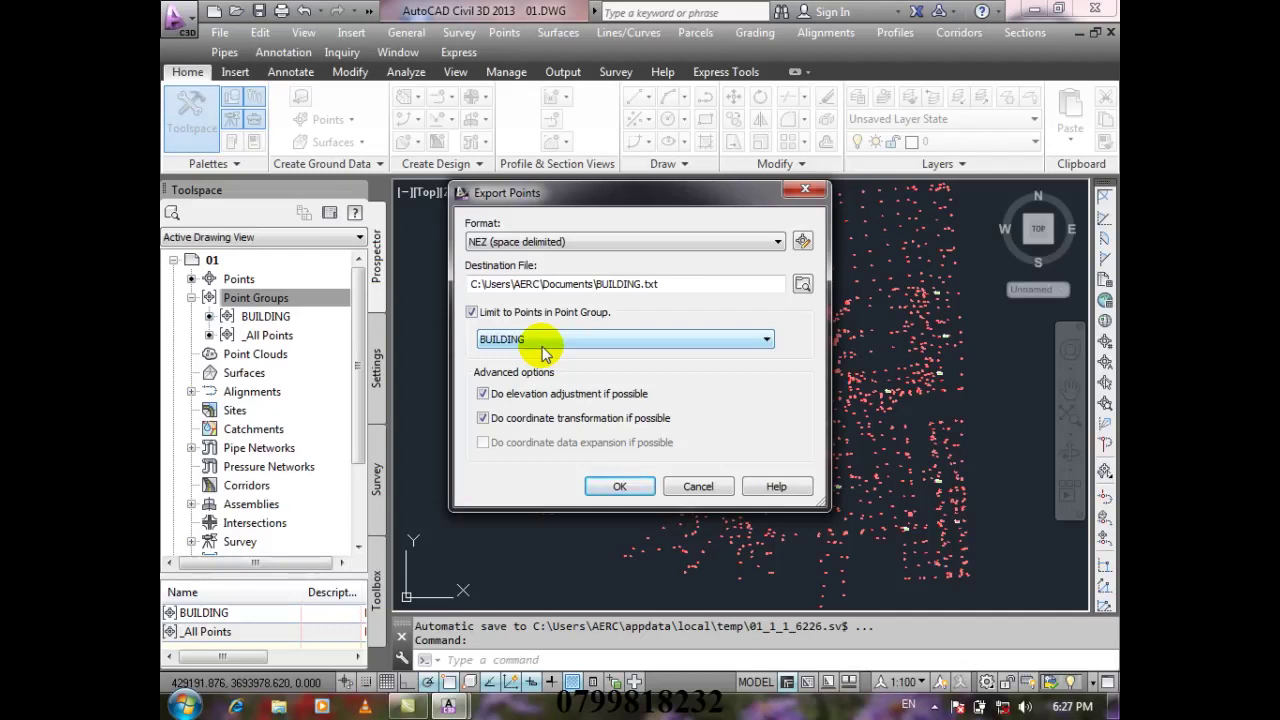
left_click(483, 246)
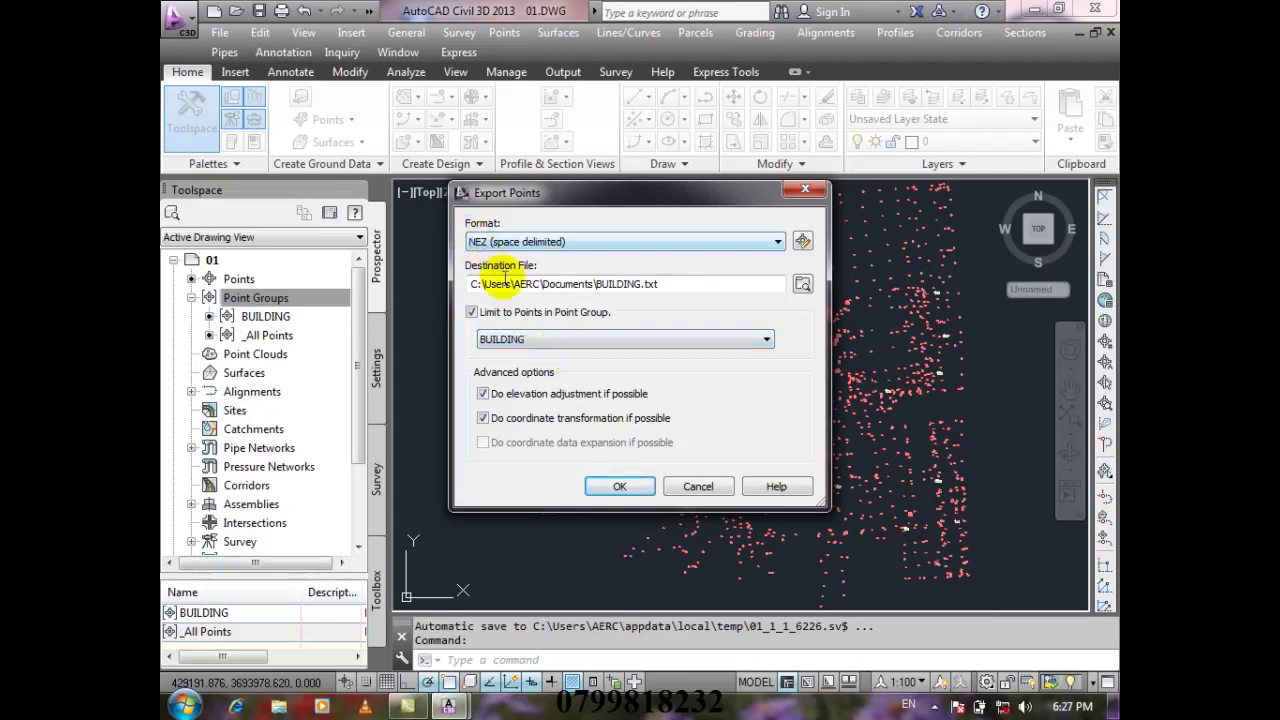
left_click(533, 345)
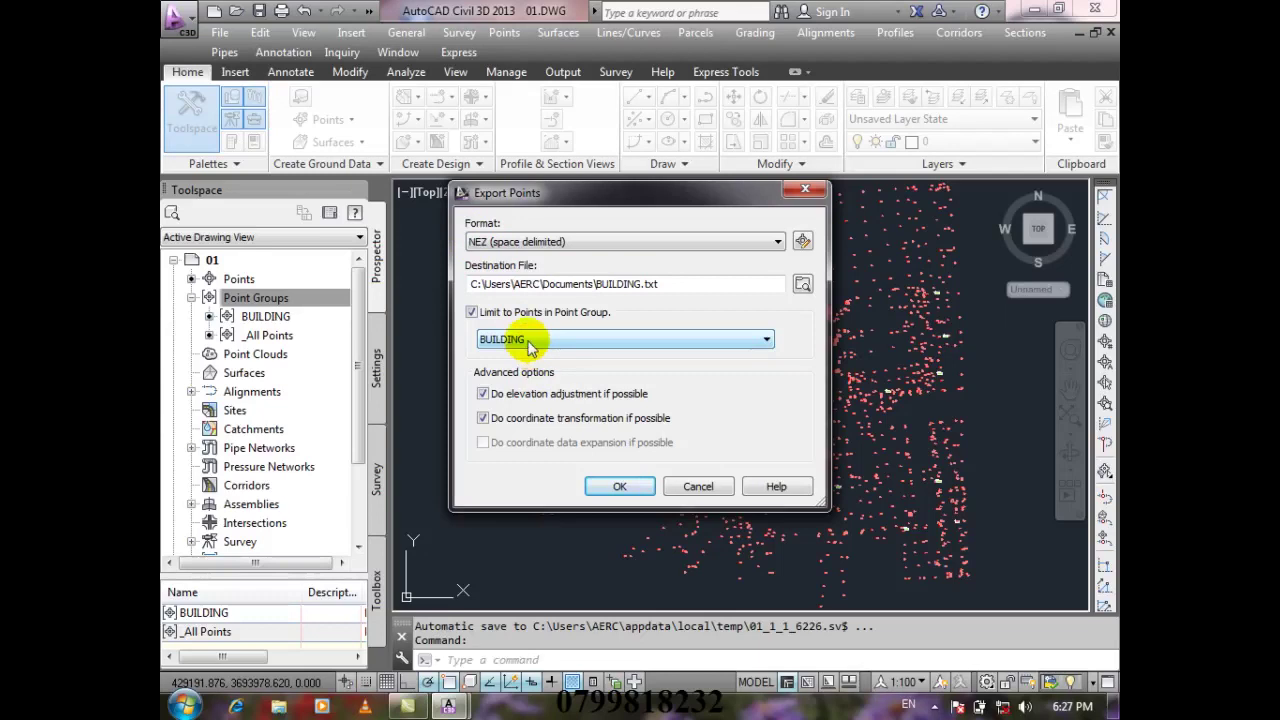
- Retype the destination file's extension as TXT in capitals and export the points
left_click(673, 284)
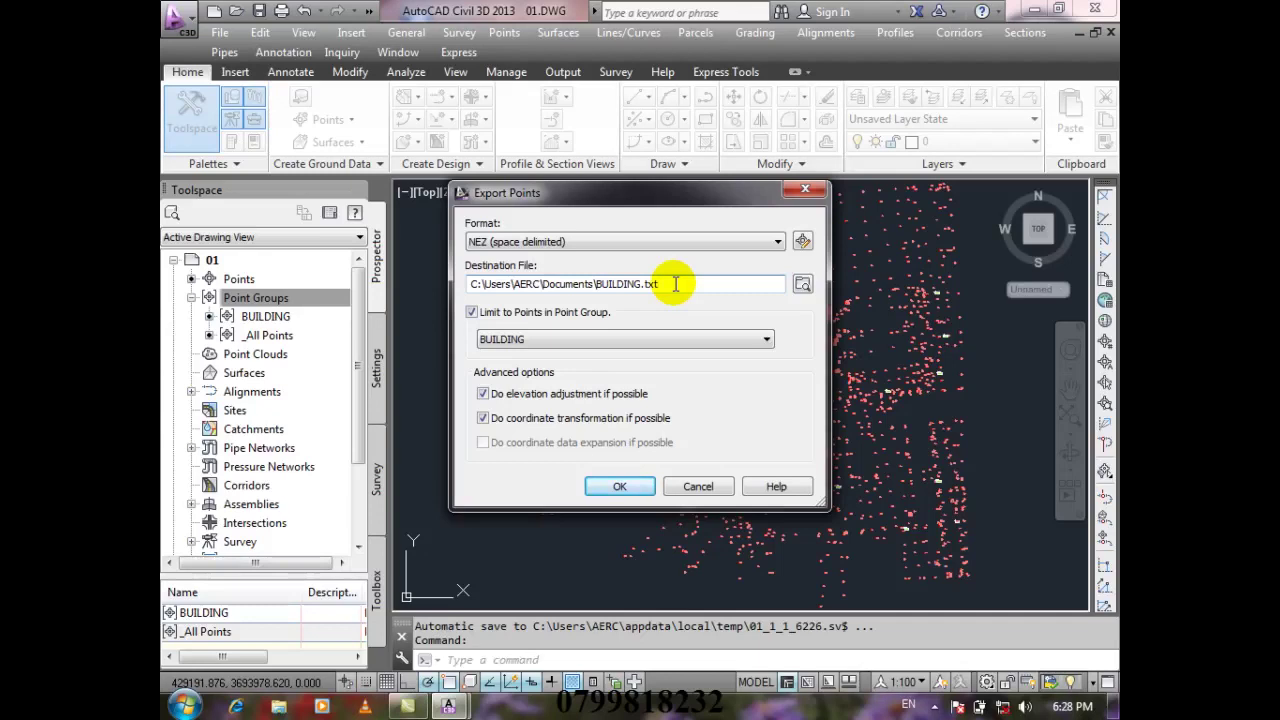
key("BackSpace")
key("BackSpace")
key("BackSpace")
type("TXT")
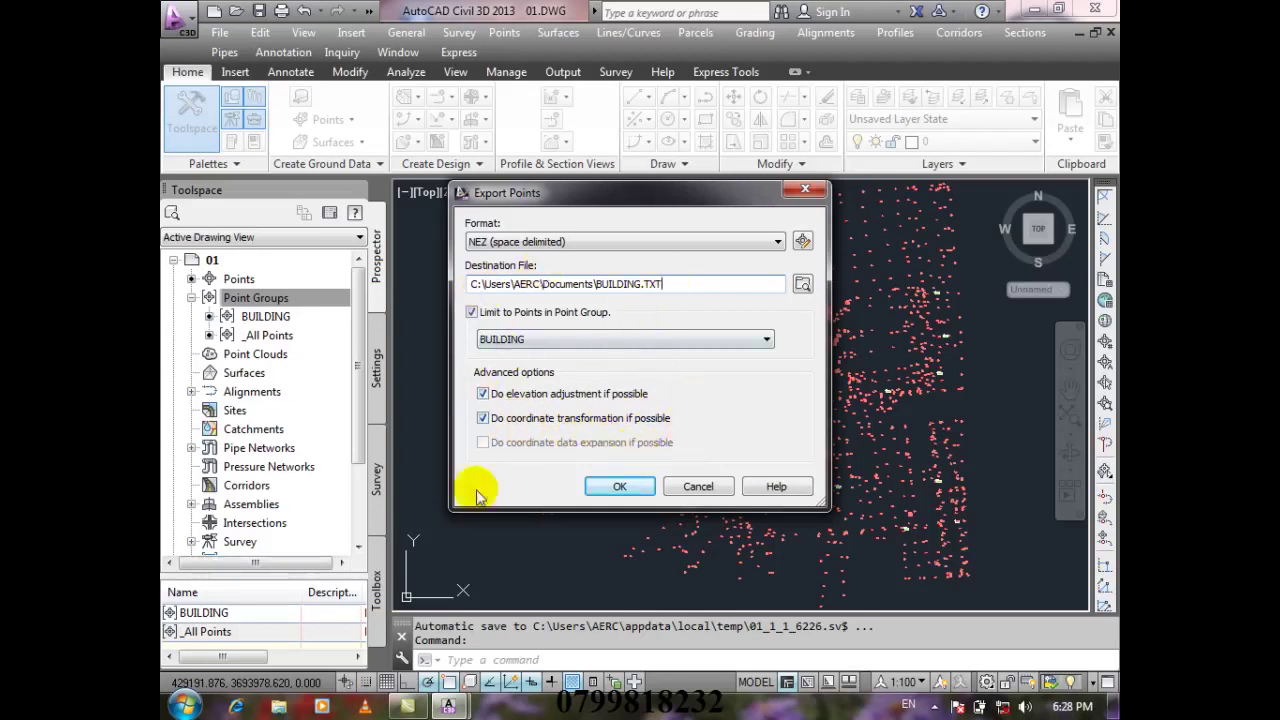
left_click(609, 489)
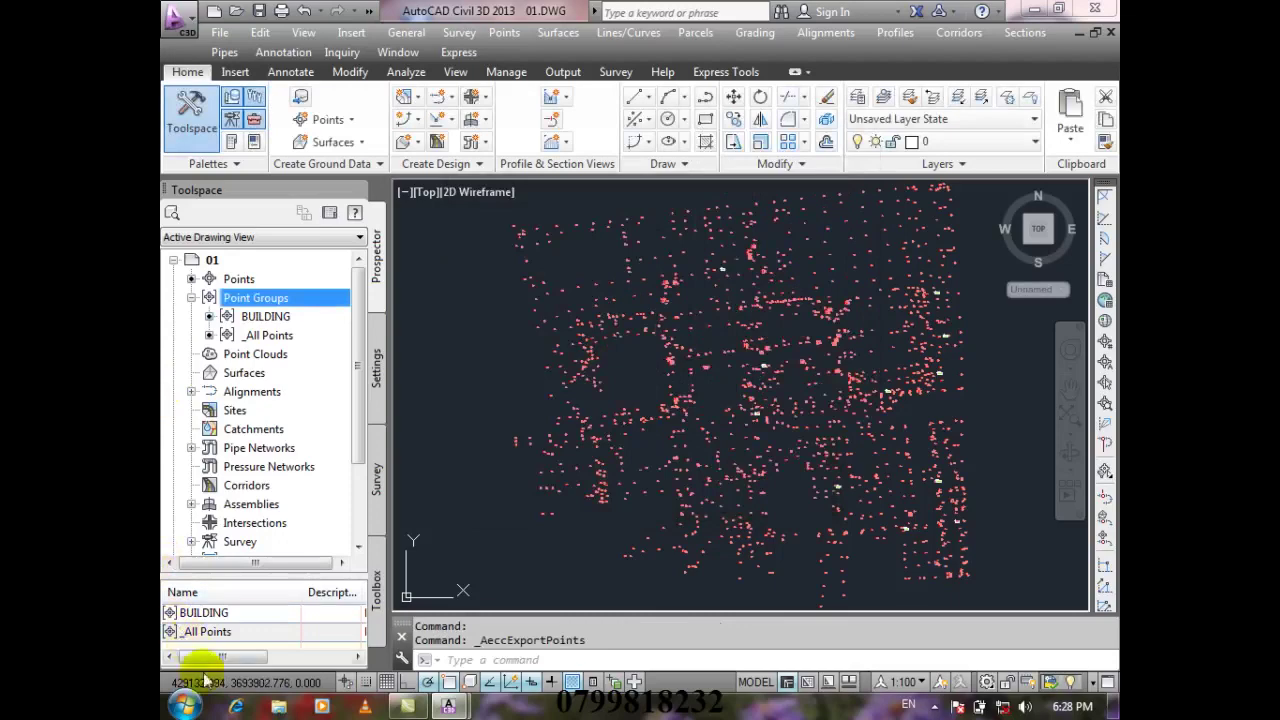
- Switch to Windows Explorer, open BUILDING.TXT from the Documents library, examine the exported northing, easting and elevation values, and close the file
left_click(279, 707)
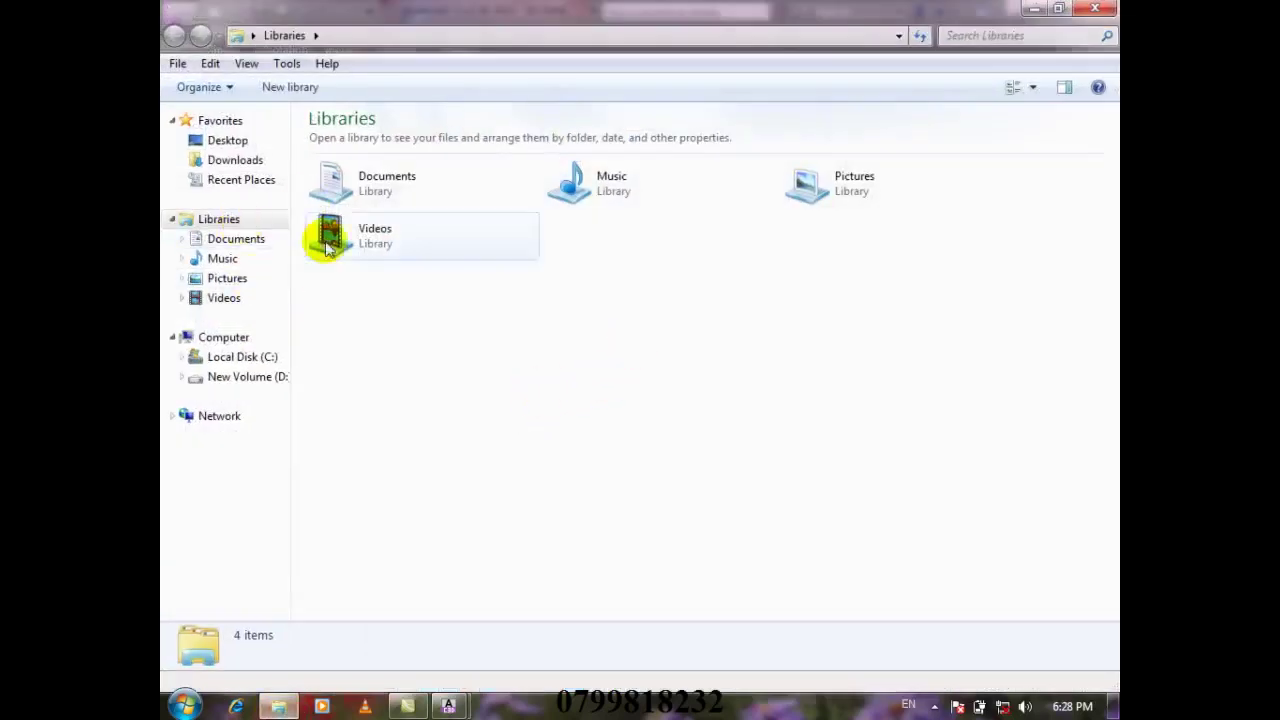
left_click(262, 240)
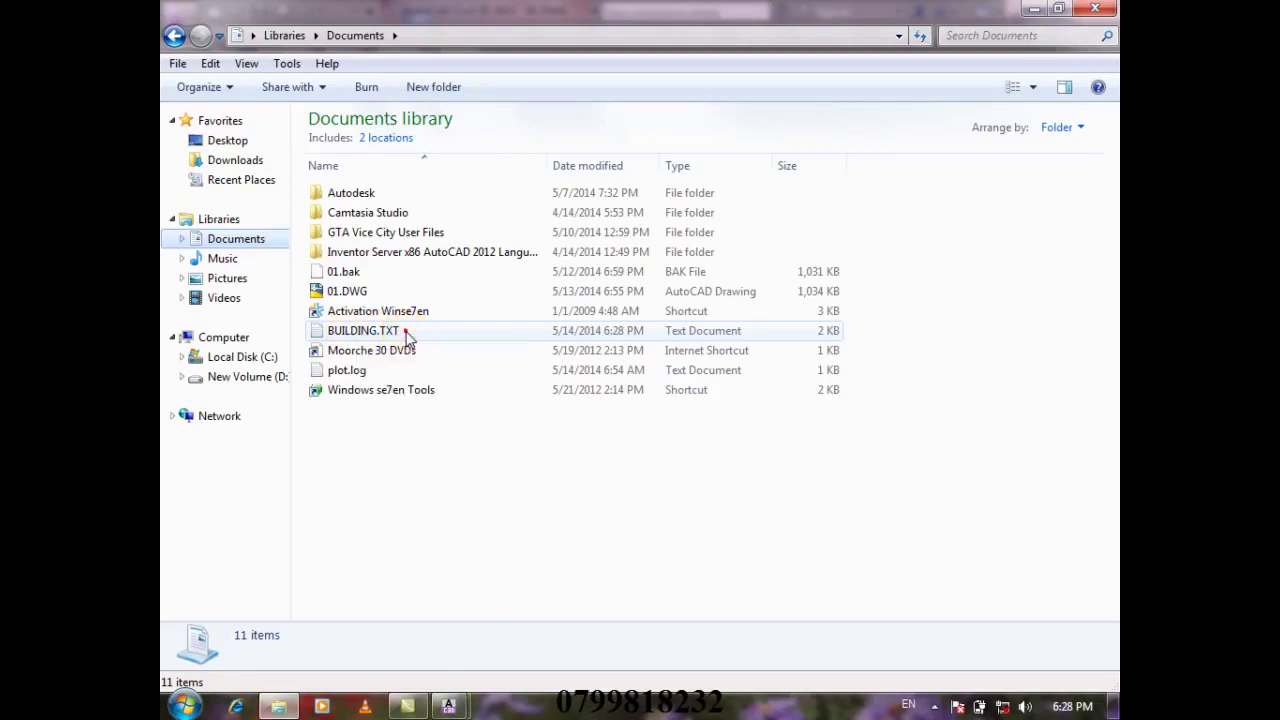
double_click(403, 335)
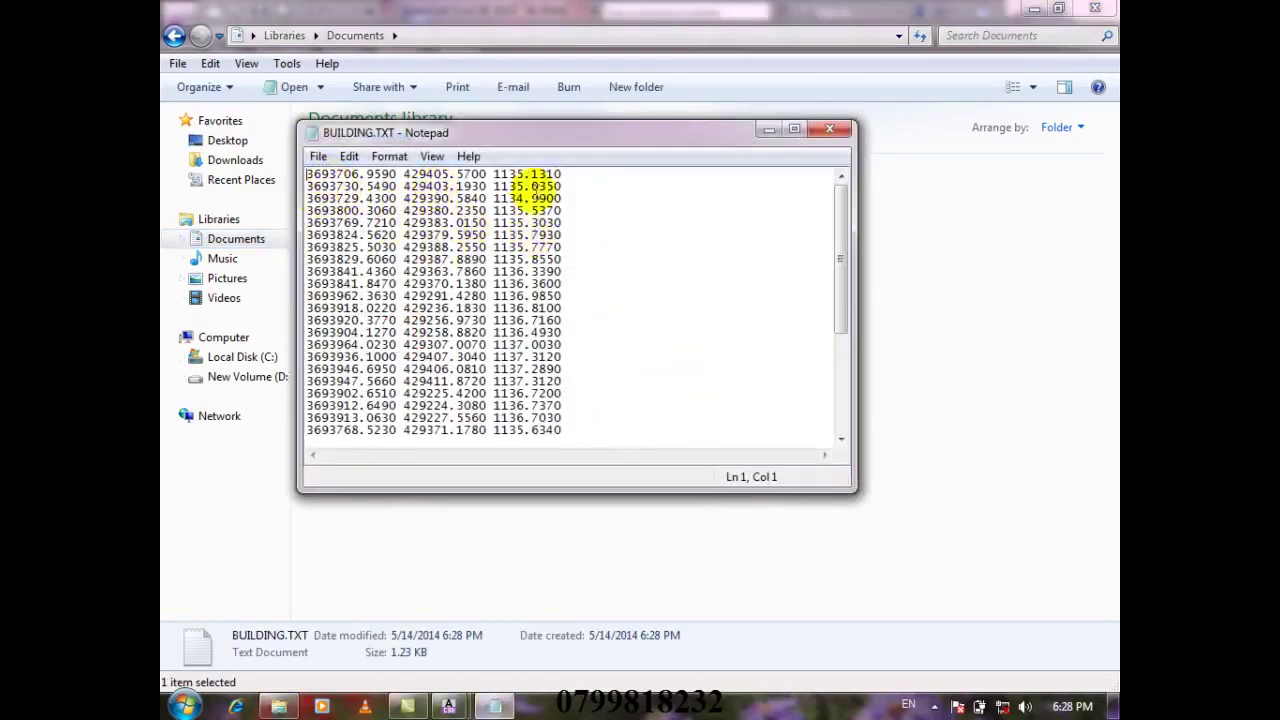
left_click(487, 174)
left_click_drag(837, 194, 831, 166)
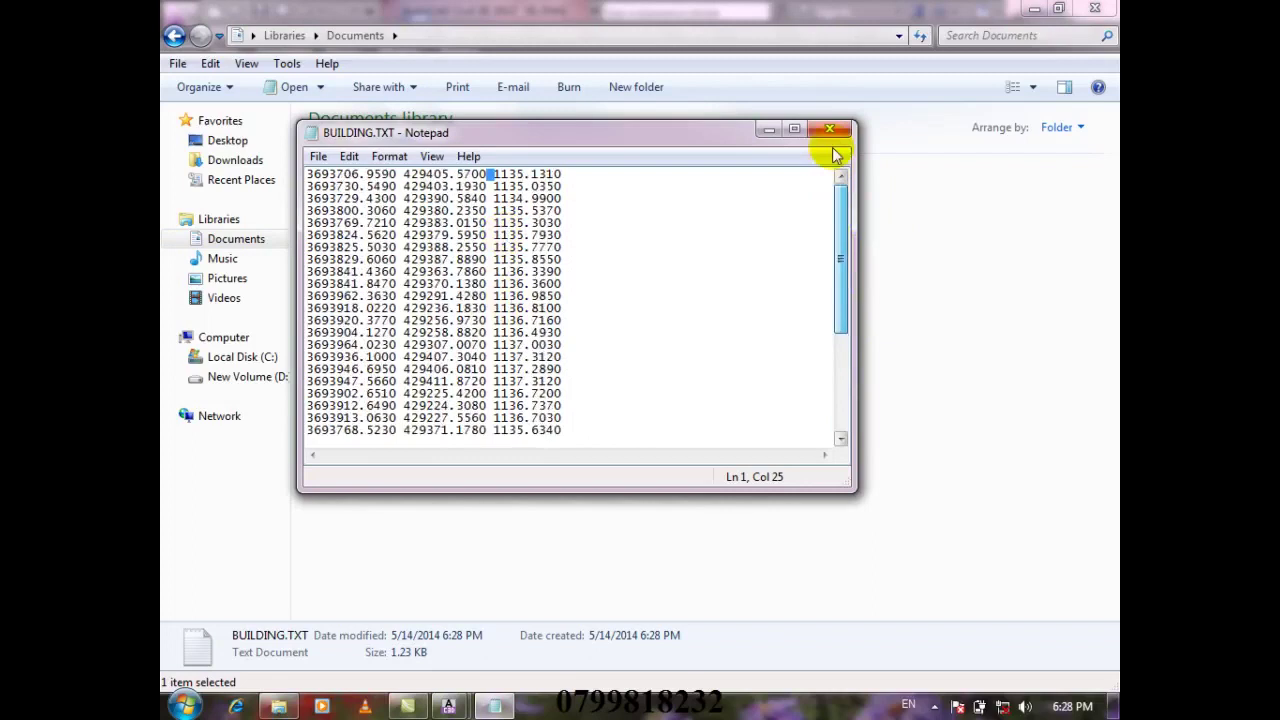
left_click(583, 178)
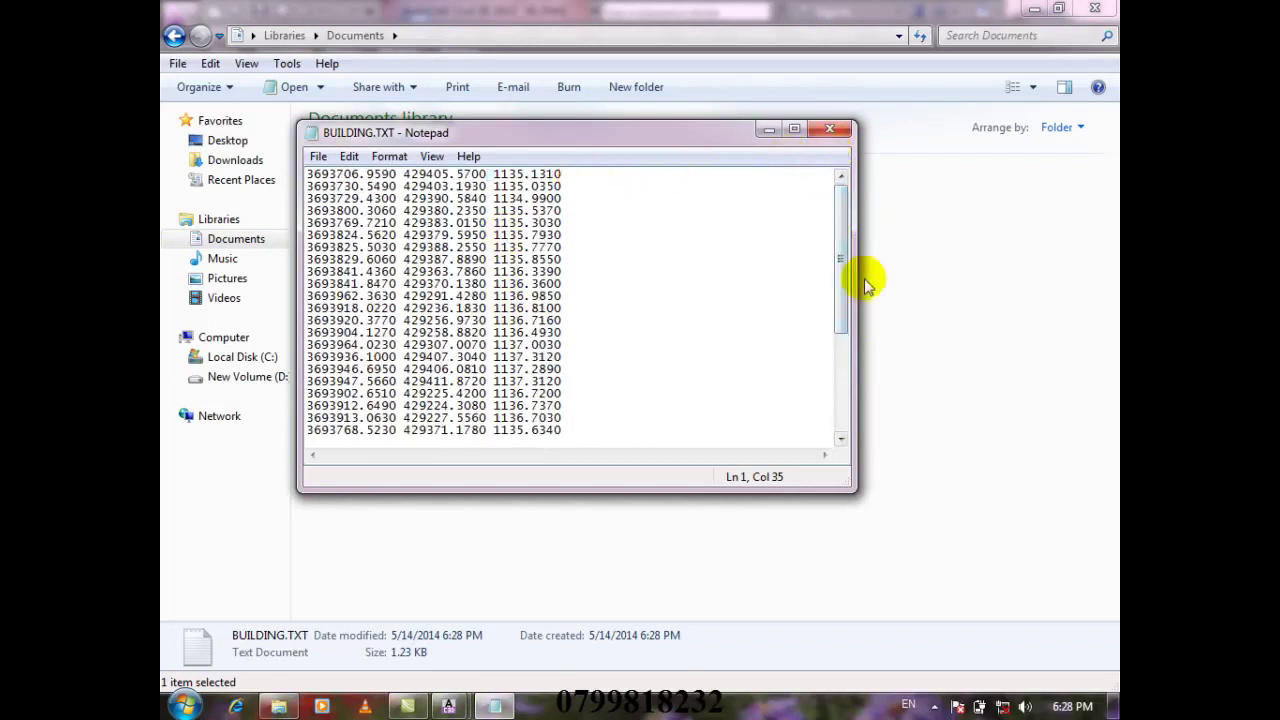
left_click(829, 132)
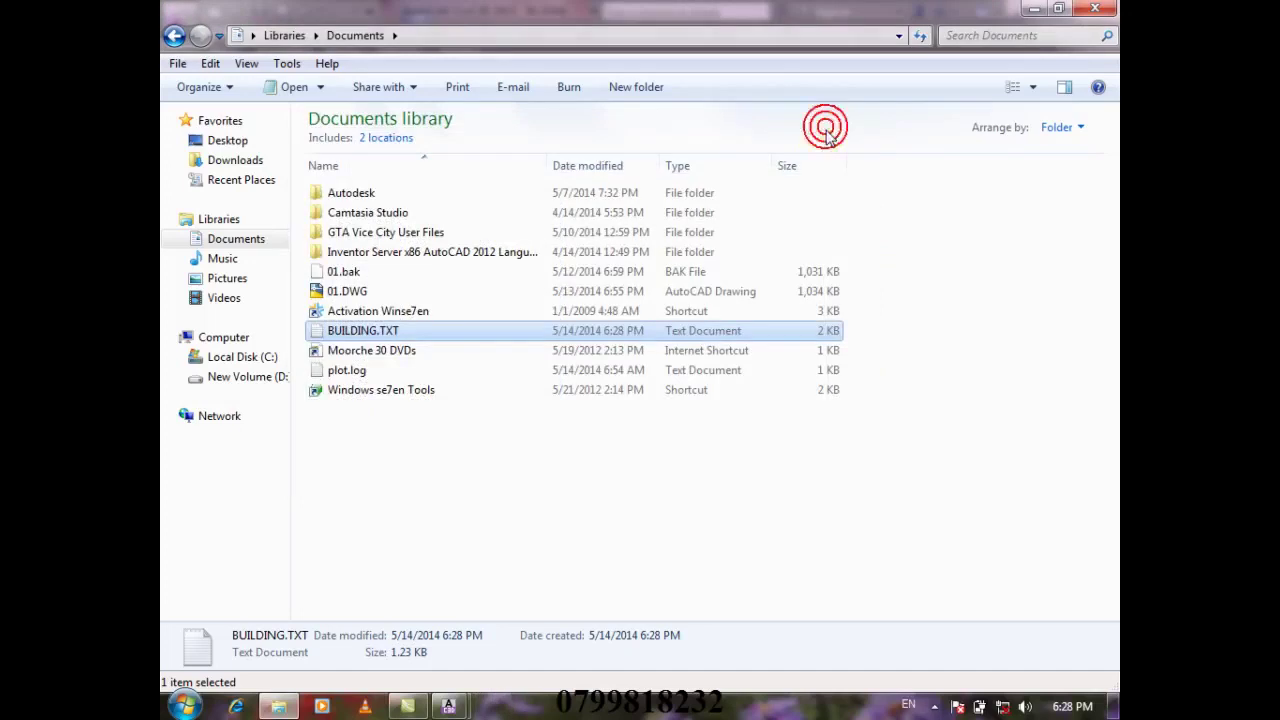
- Delete Activation Winse7en, Moorche 30 DVDs, plot.log and Windows se7en Tools from the Documents library
left_click(460, 437)
left_click_drag(460, 437, 366, 349)
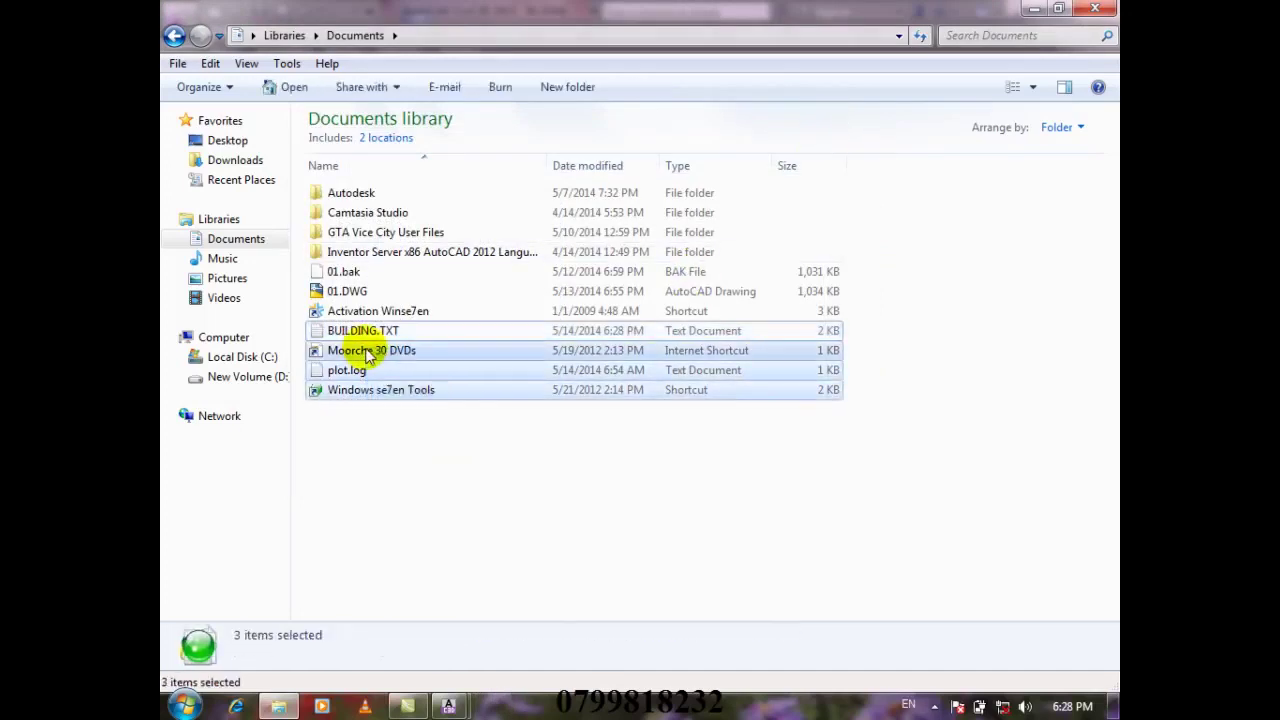
left_click(380, 316, "ctrl")
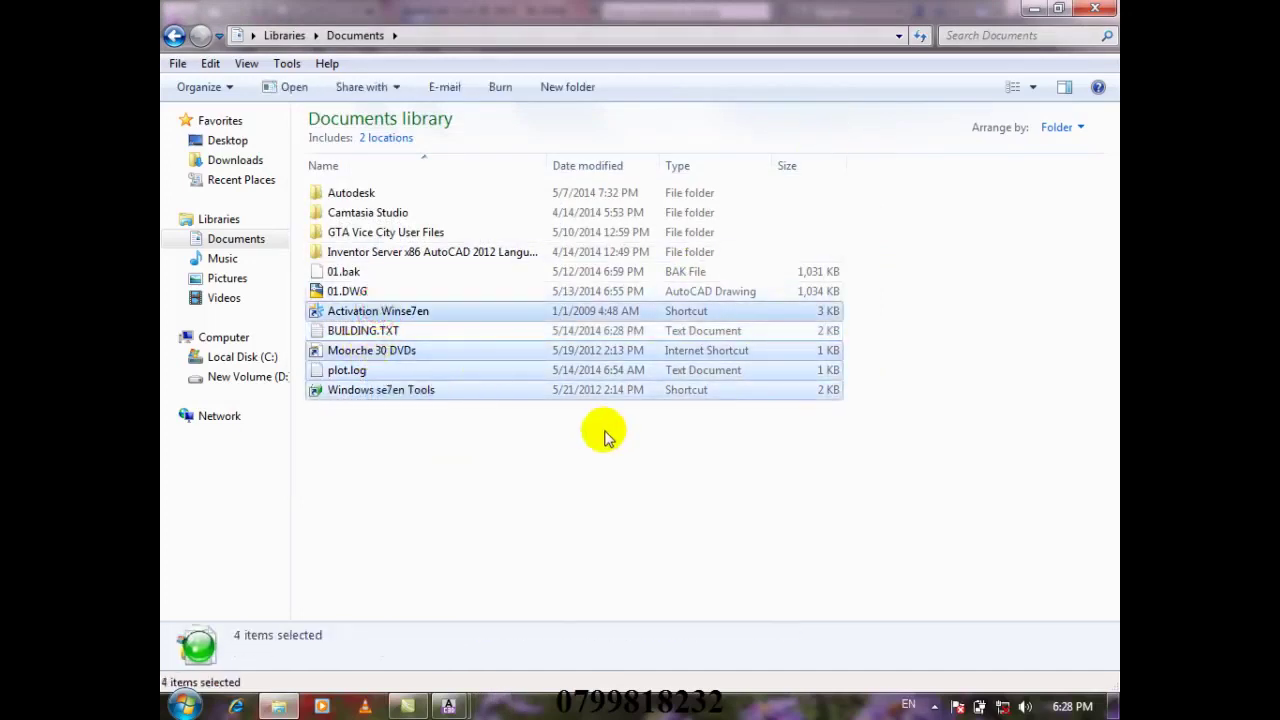
key("Delete")
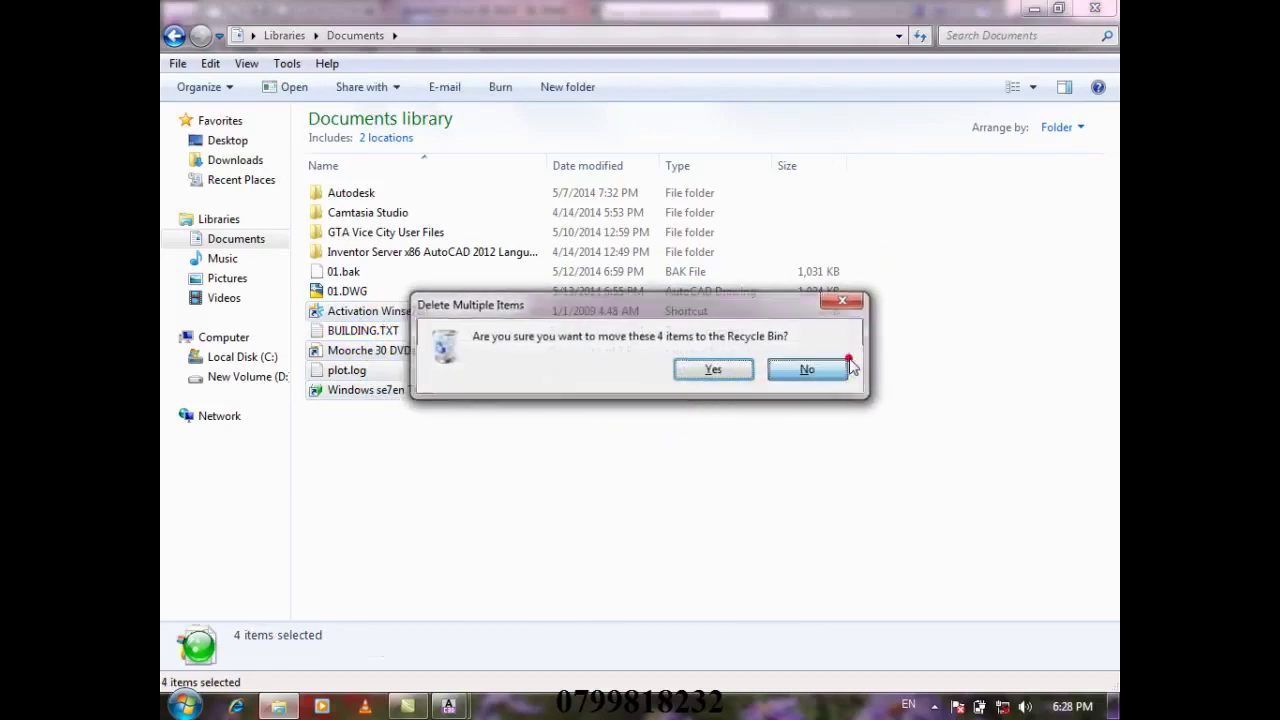
left_click(842, 368)
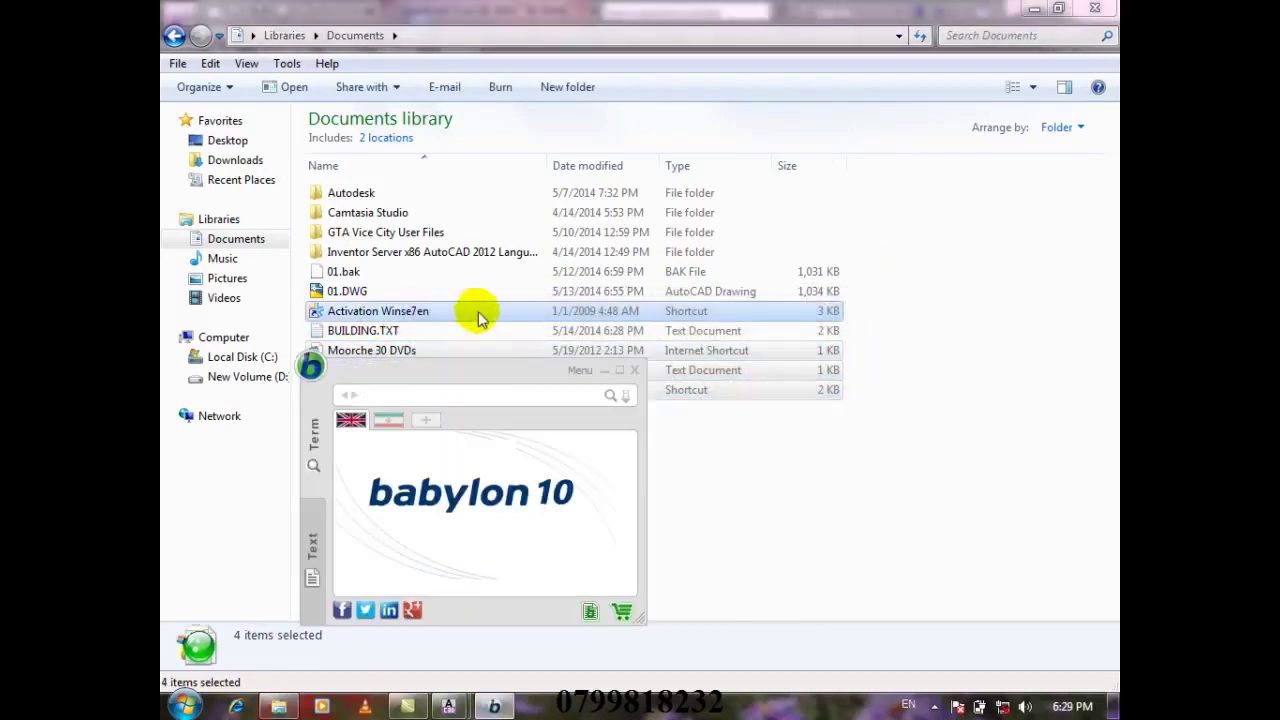
left_click(634, 370)
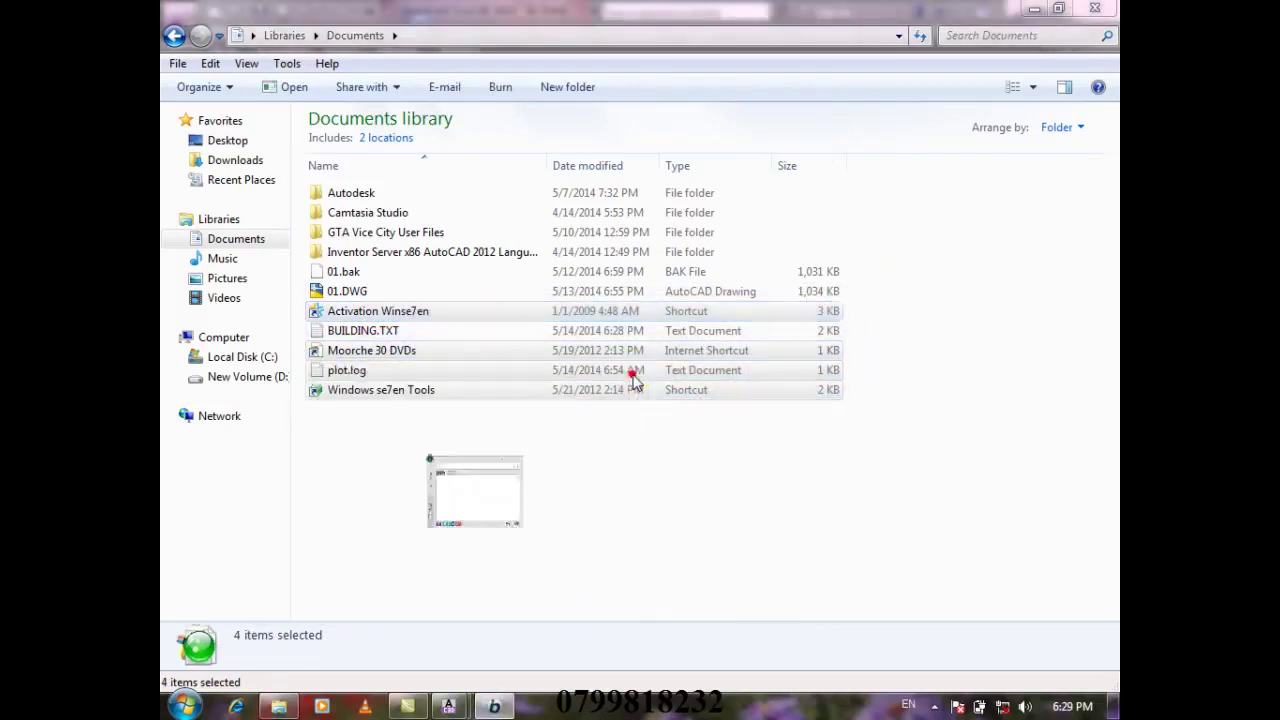
right_click(420, 315)
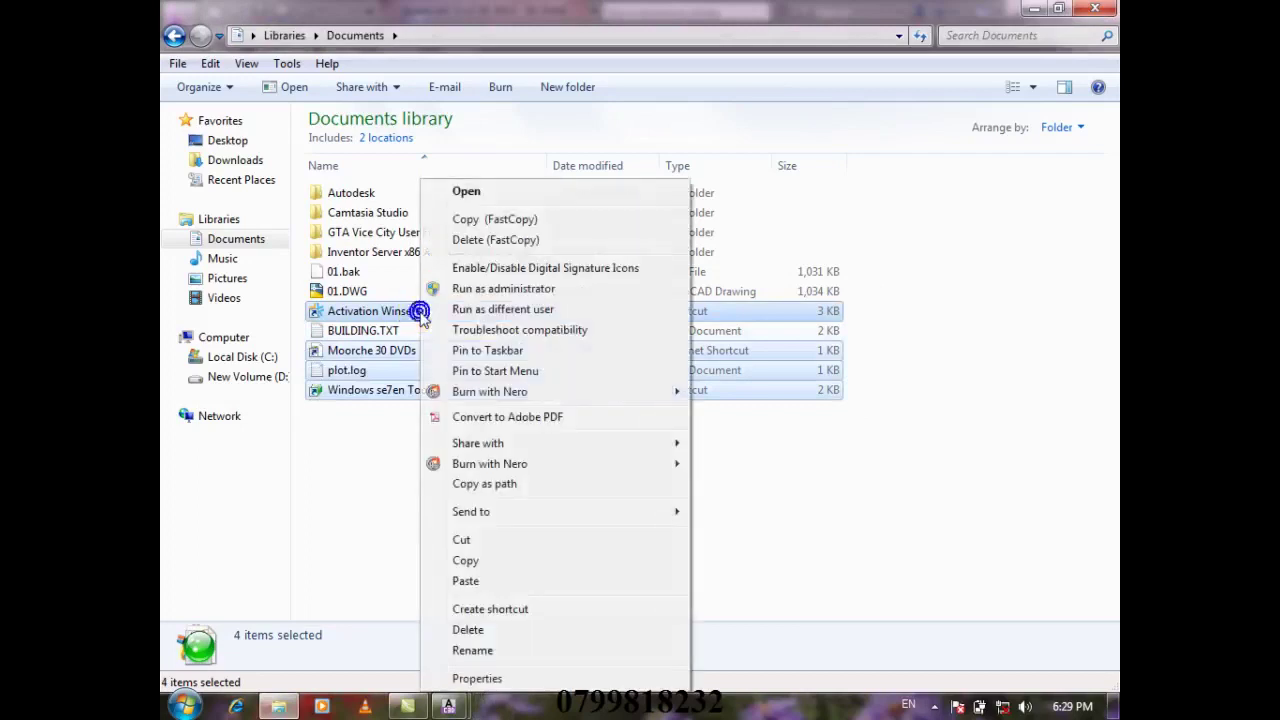
left_click(531, 631)
left_click(711, 369)
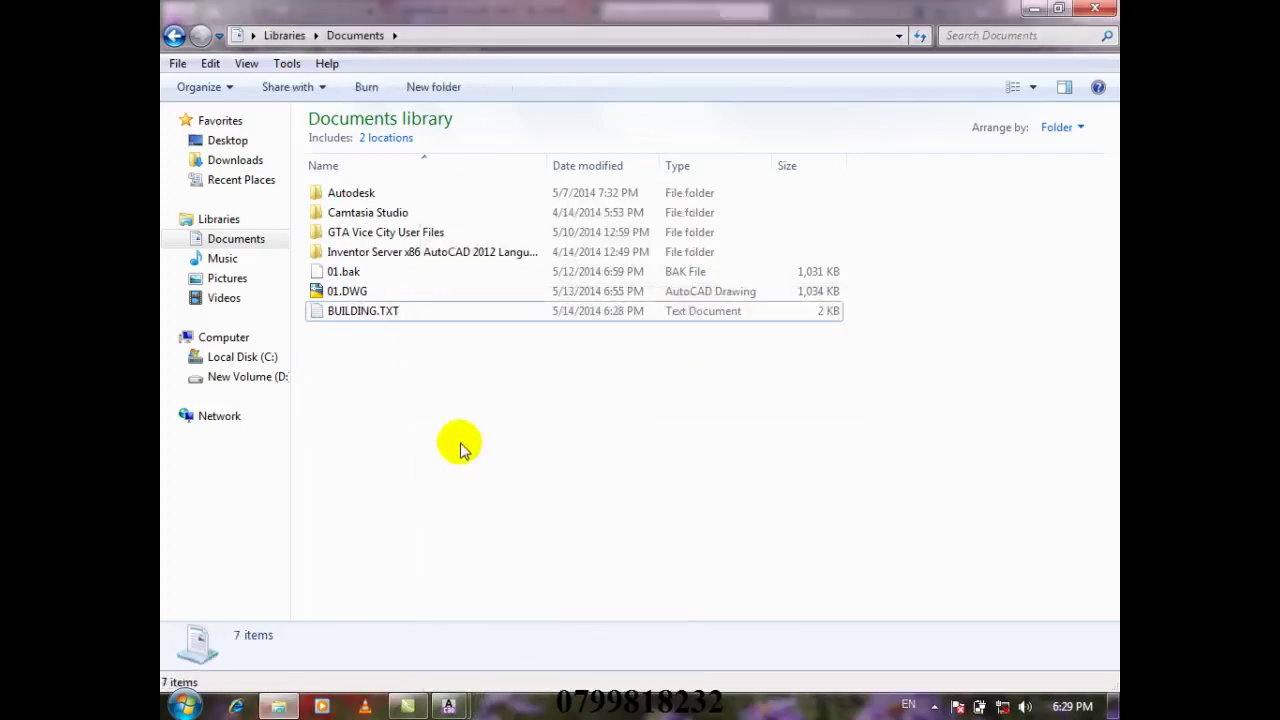
right_click(474, 396)
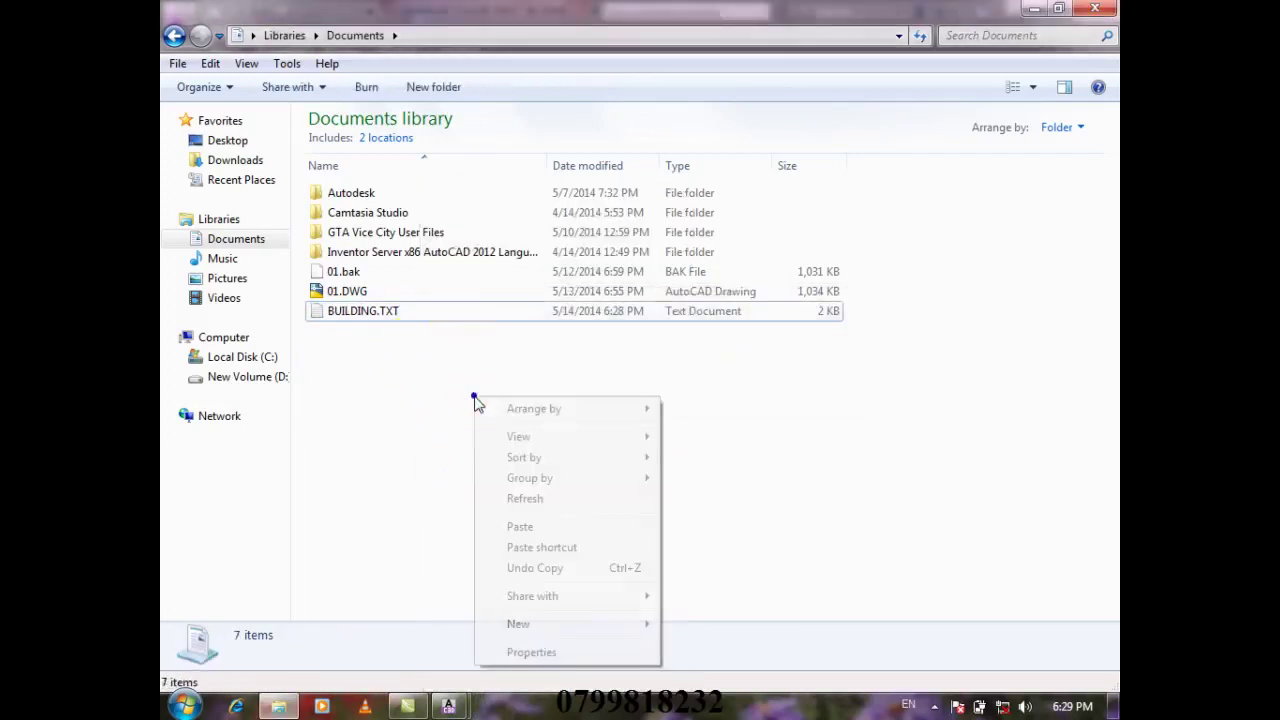
- Refresh the Documents library, switch to the empty Drawing1.dwg in Civil 3D and save it as BUILDING in My Documents
left_click(552, 501)
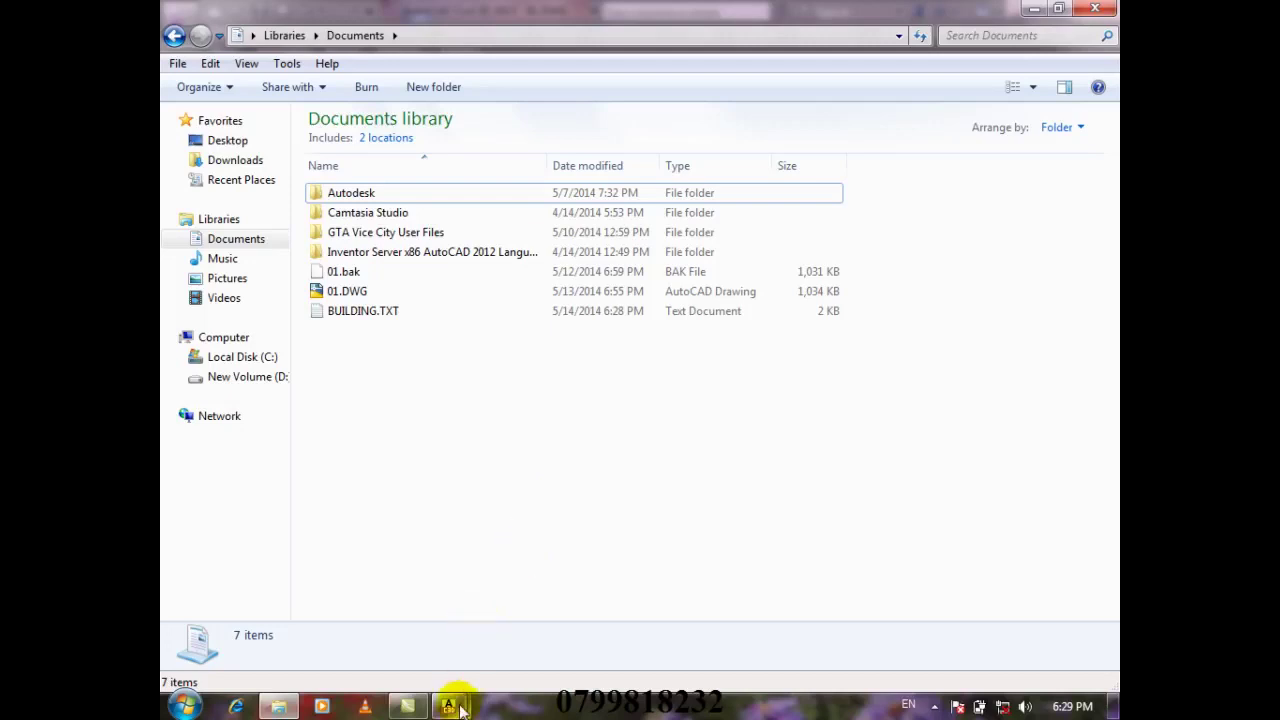
mouse_move(448, 706)
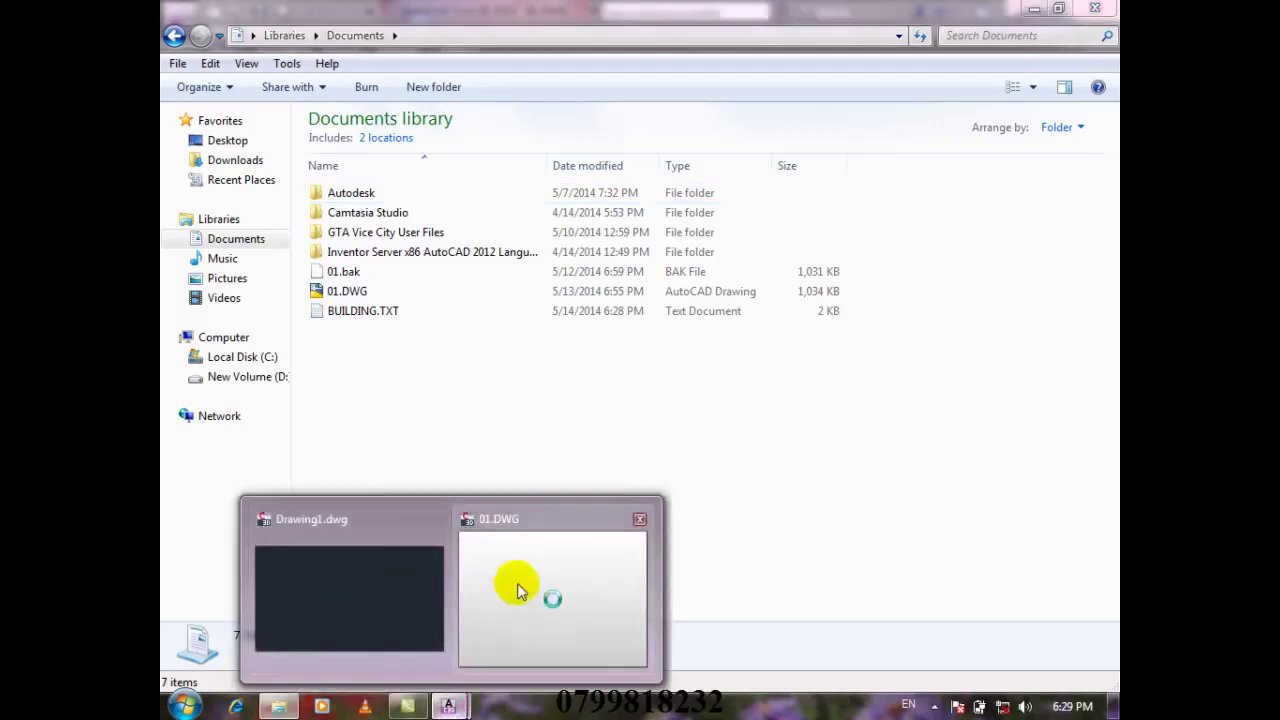
key("alt+Tab")
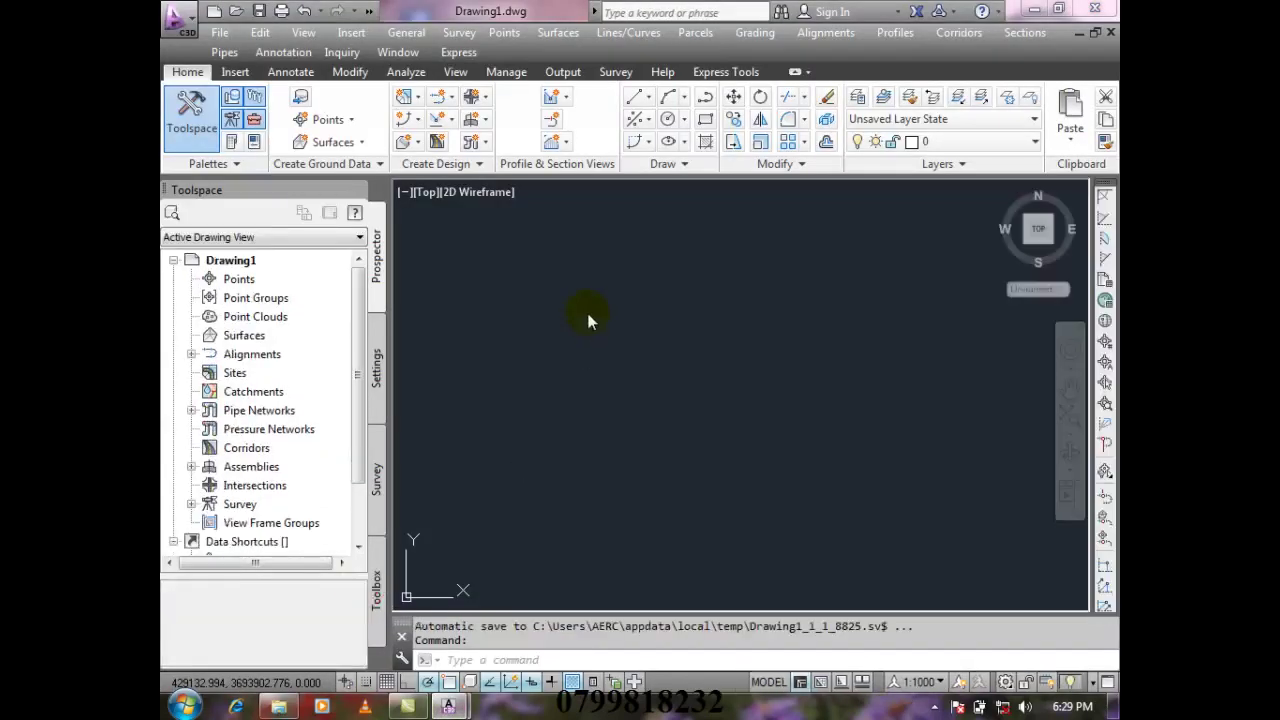
left_click(240, 260)
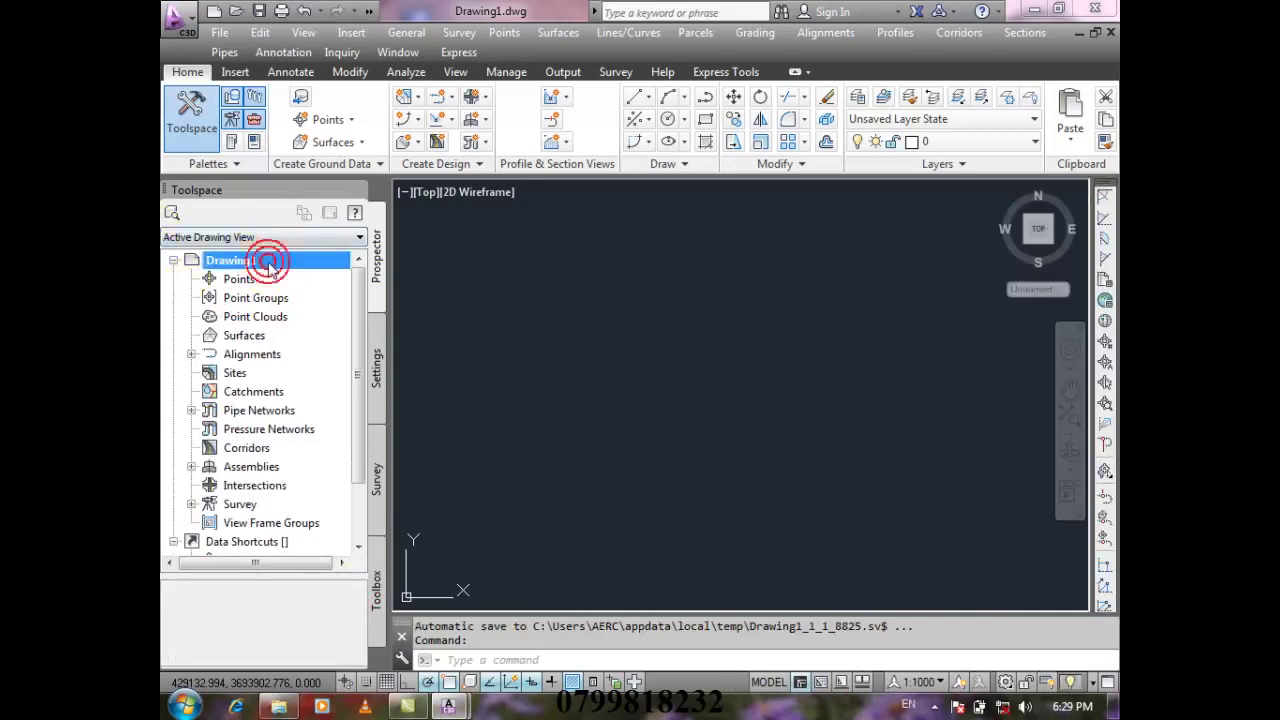
left_click(259, 11)
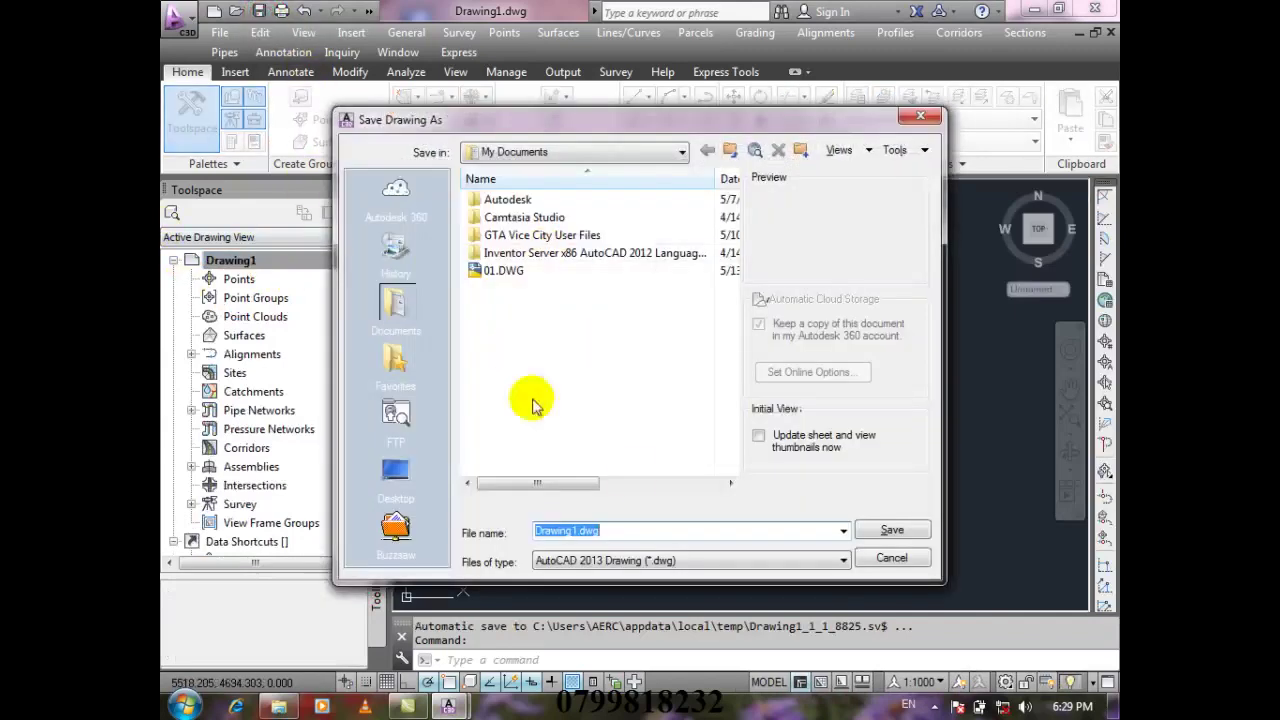
type("BUI")
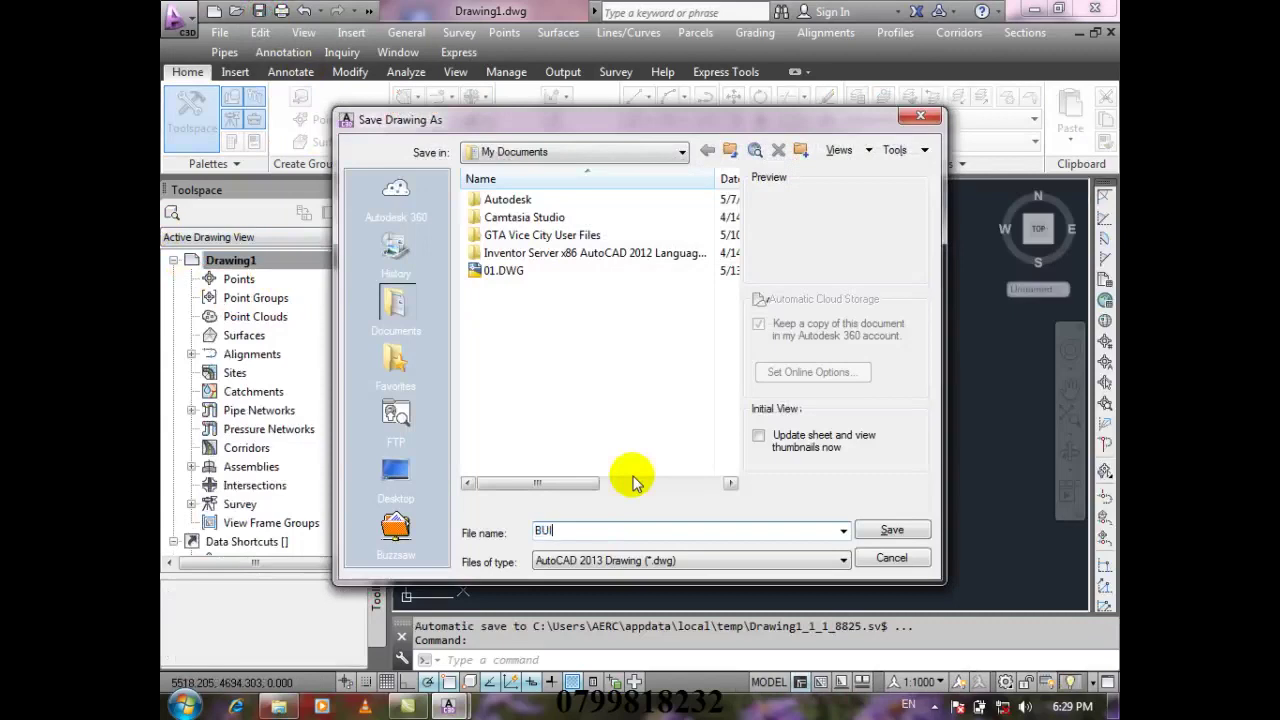
type("LDING")
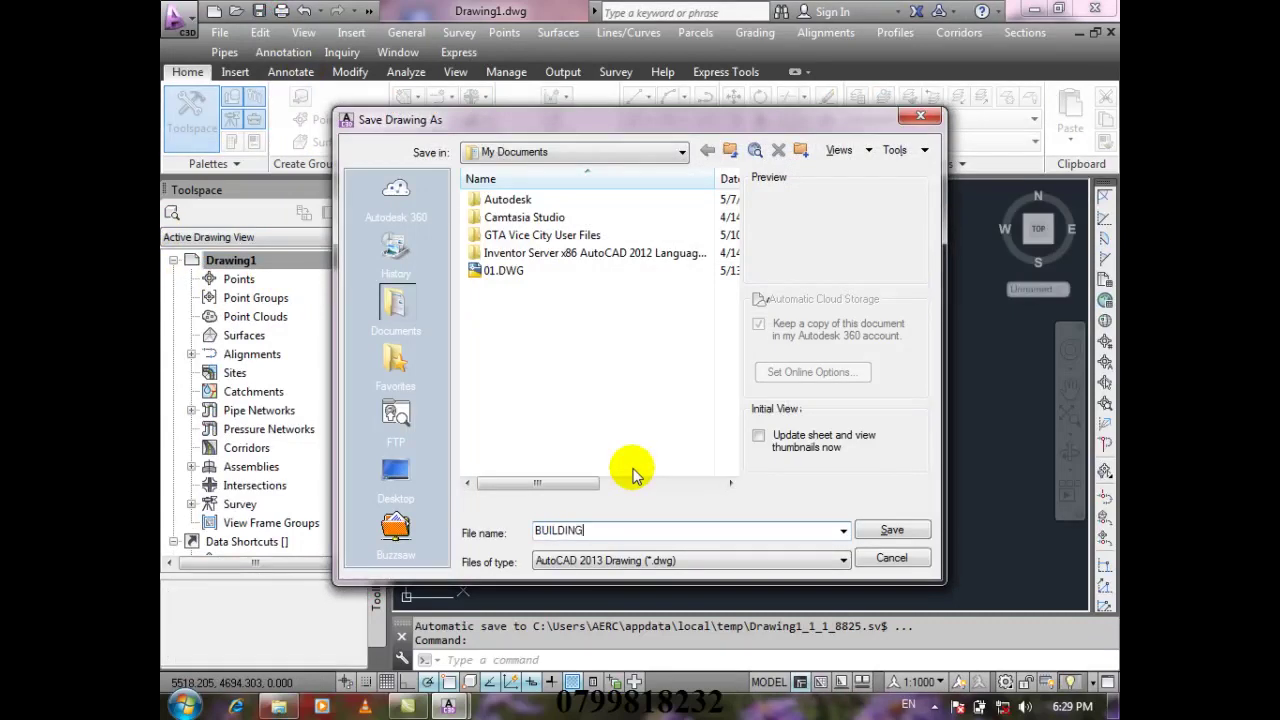
left_click(903, 538)
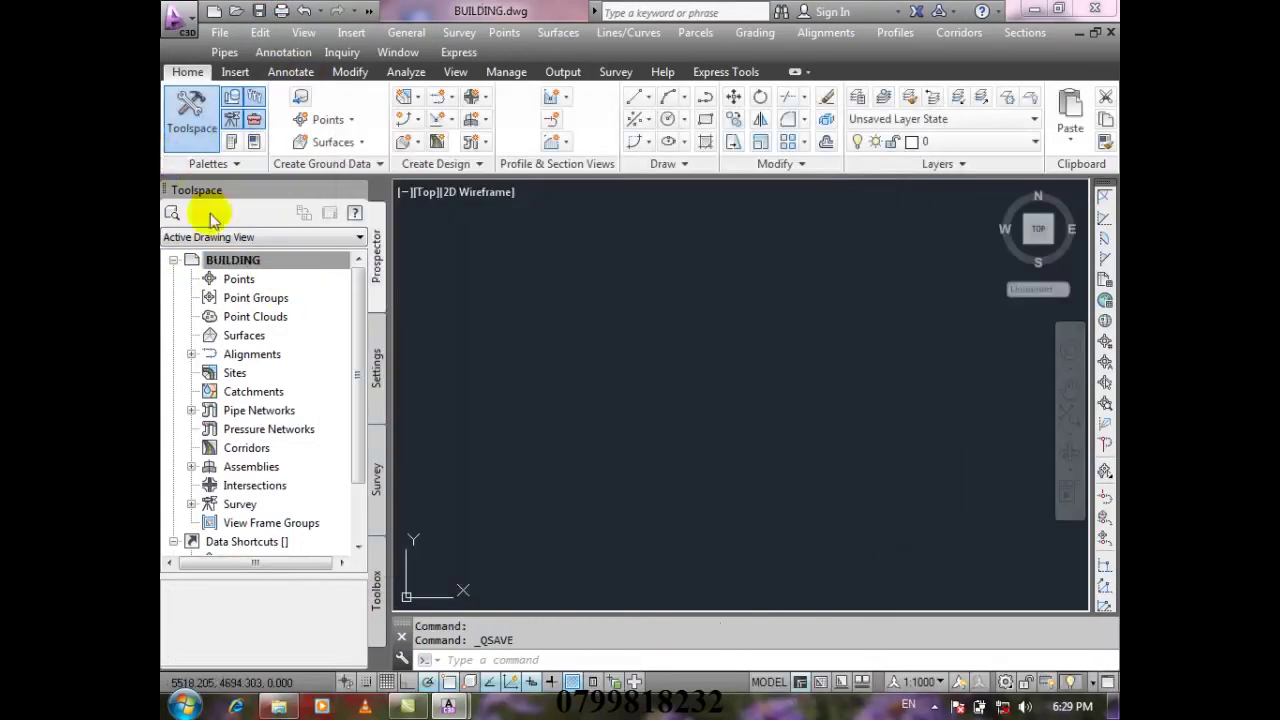
- Open the BUILDING drawing's settings and set the zone category to UTM, WGS84 Datum
left_click(378, 335)
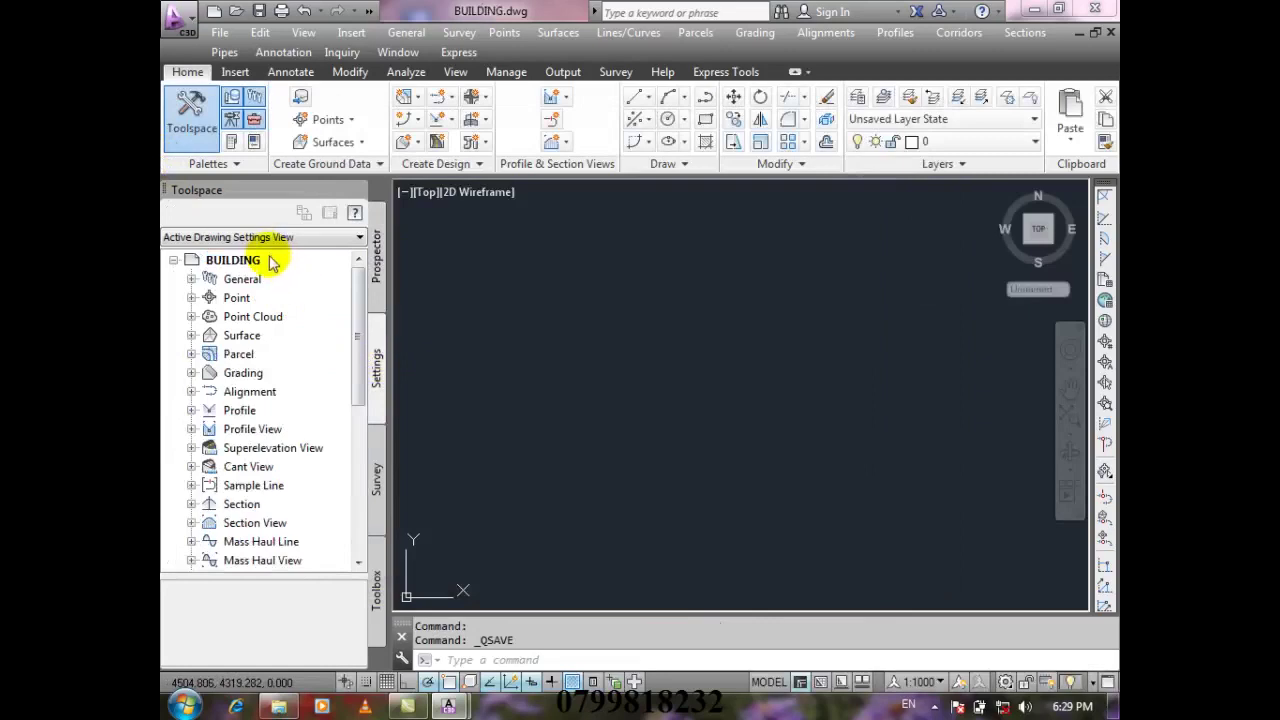
left_click(232, 260)
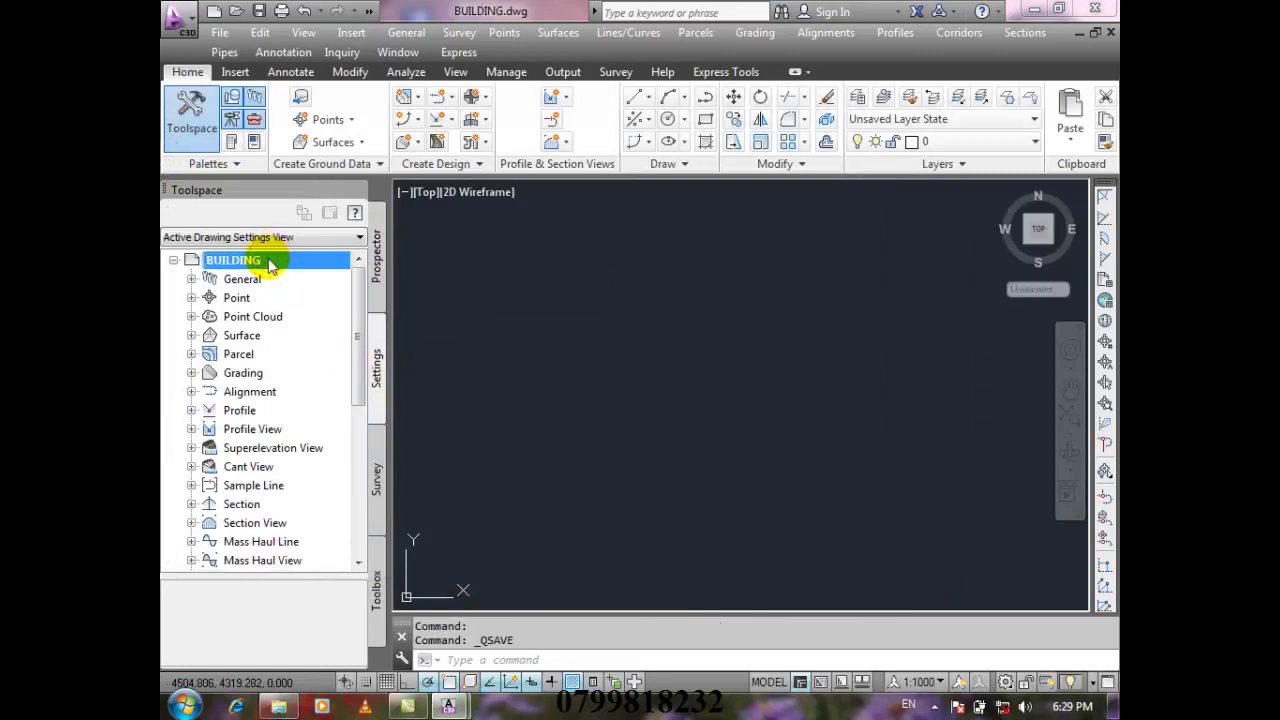
right_click(272, 264)
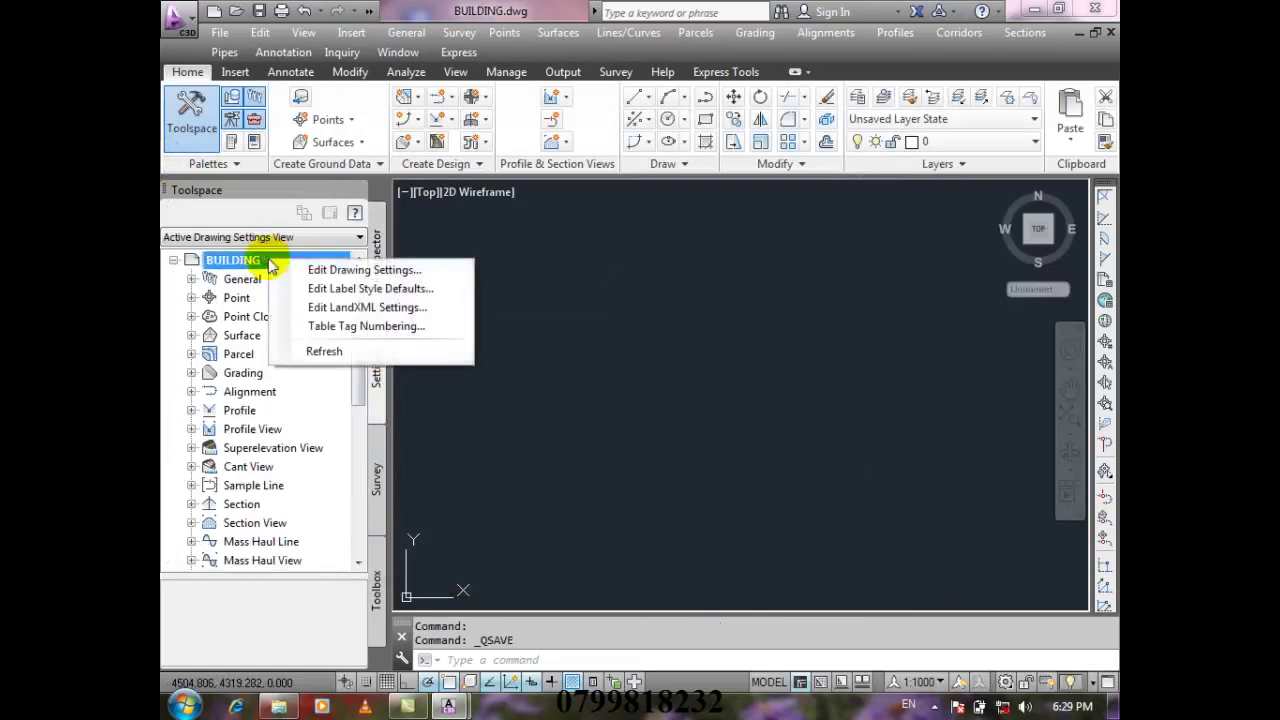
left_click(410, 270)
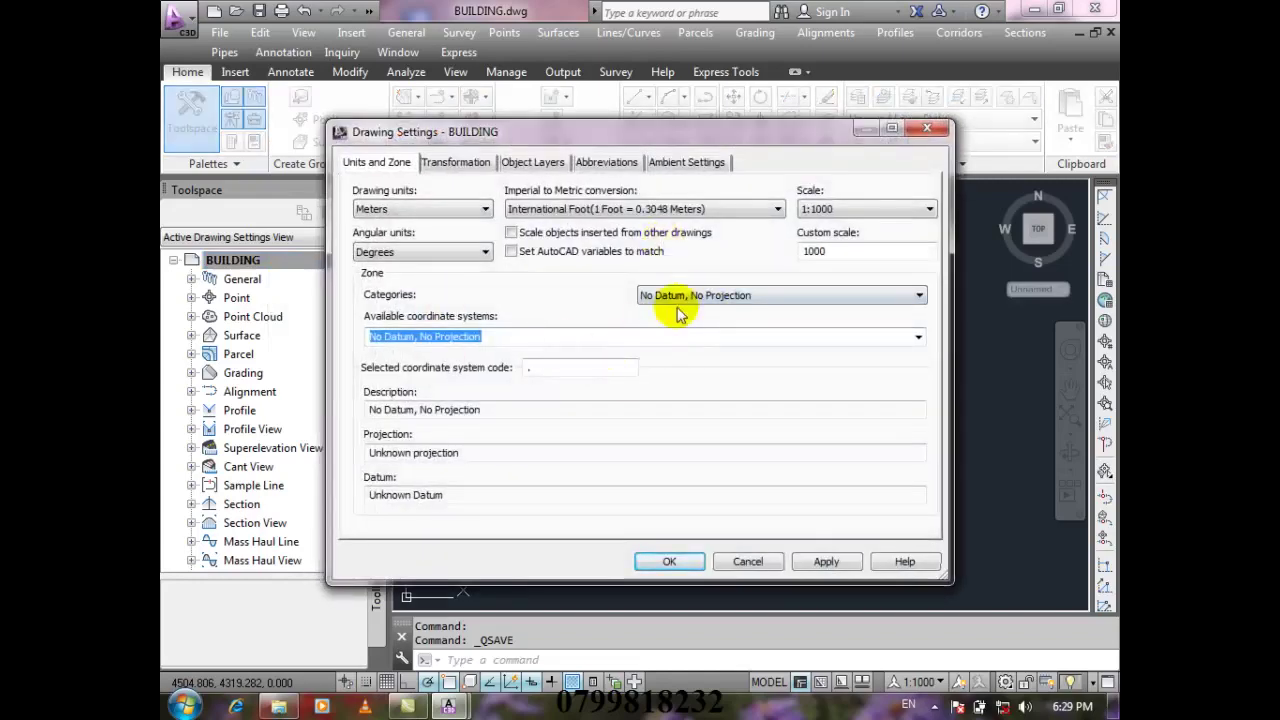
left_click(687, 295)
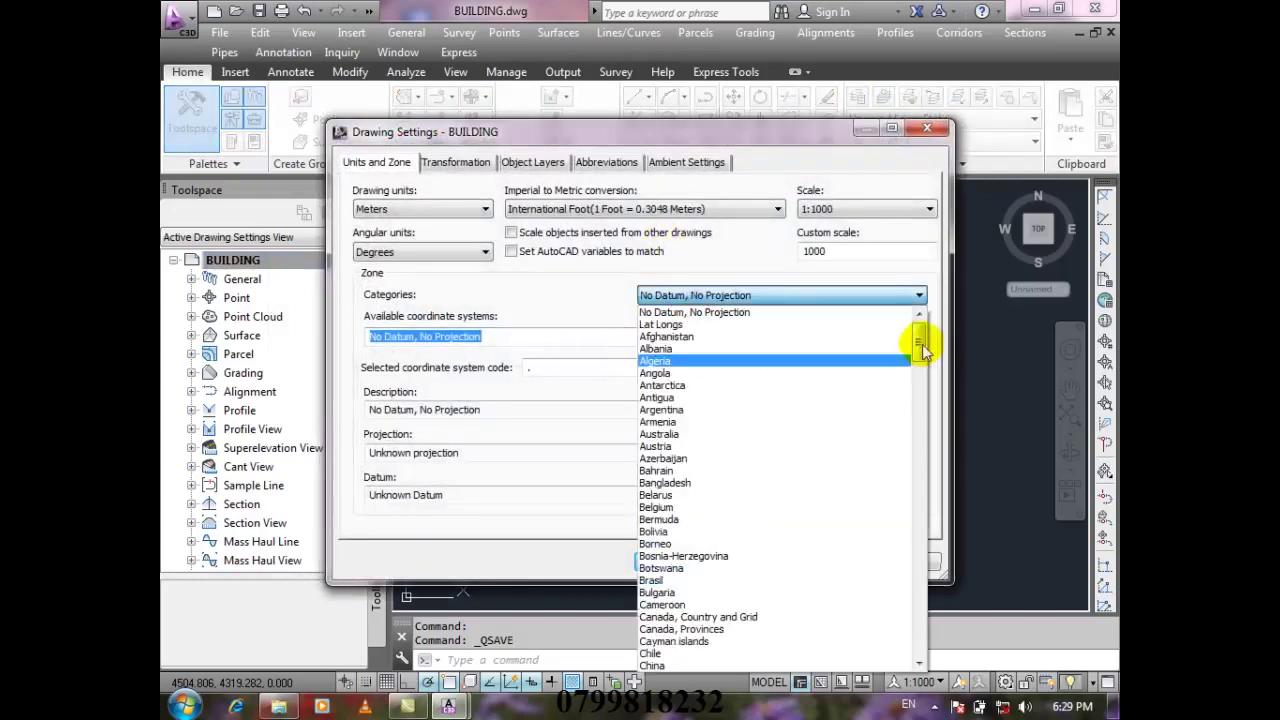
left_click(910, 295)
left_click_drag(920, 345, 920, 650)
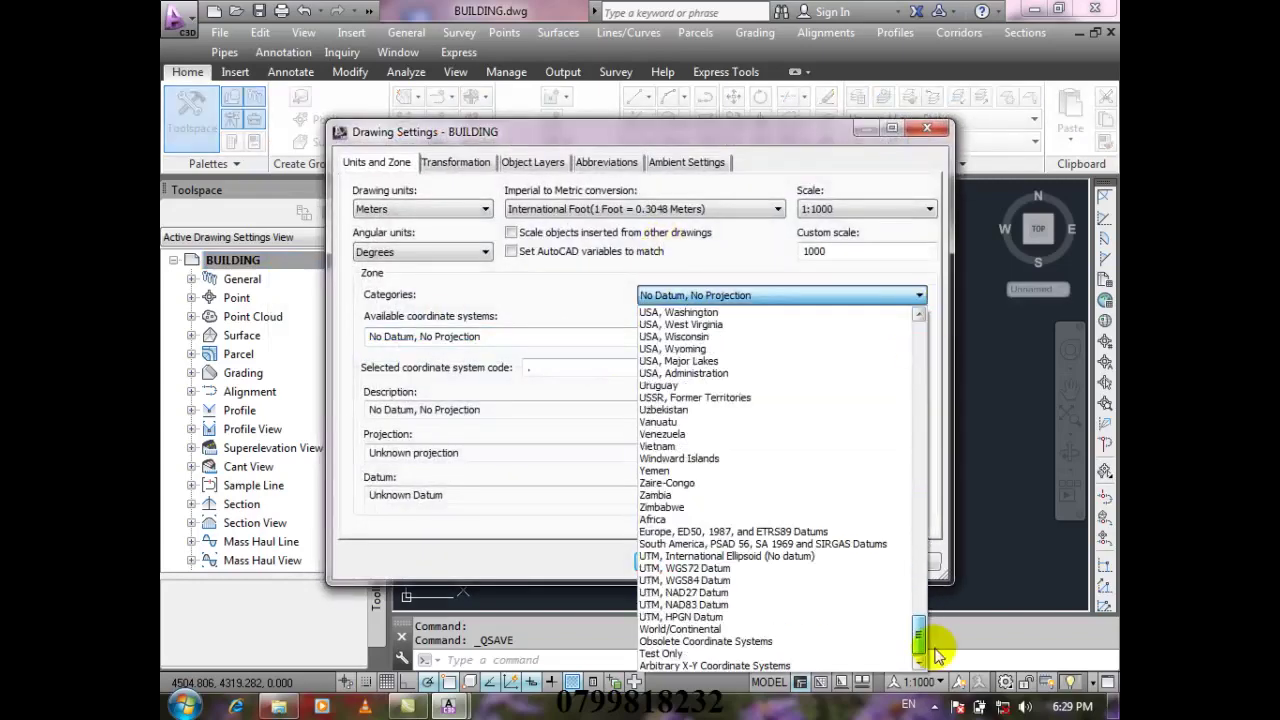
left_click(745, 580)
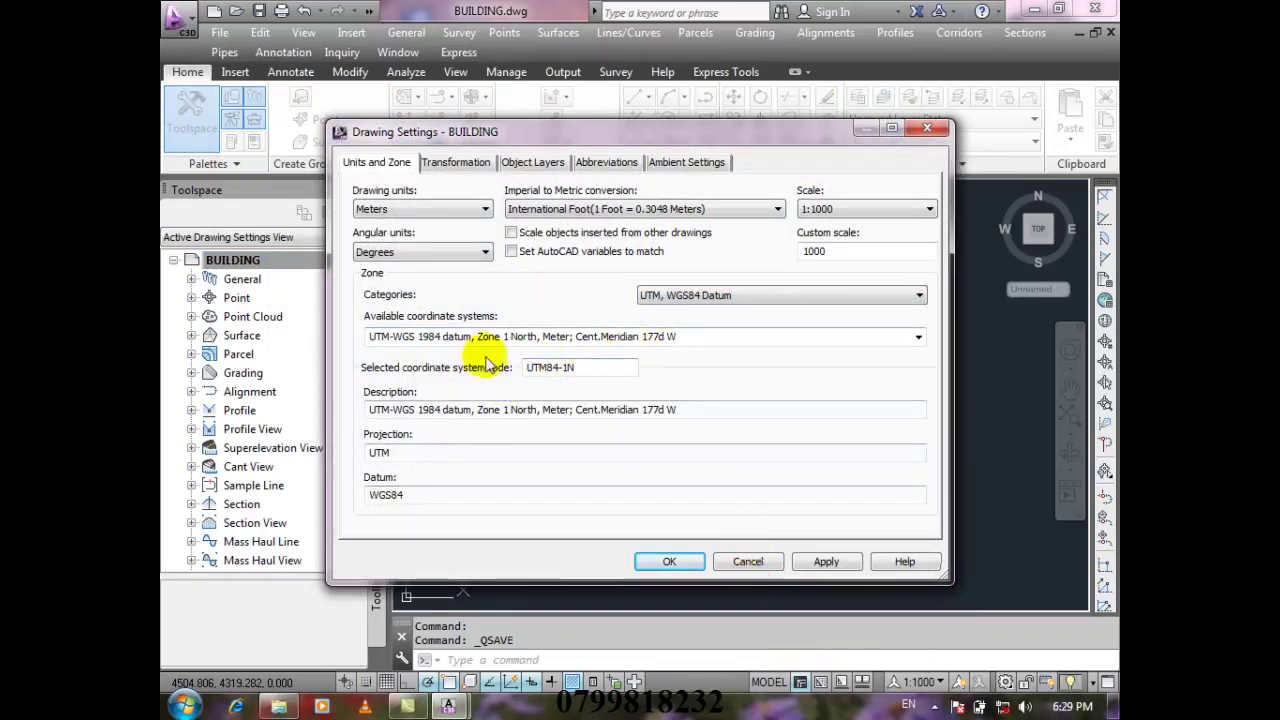
- Set the coordinate system code to UTM84-42N and the drawing scale to 1:100, and accept the drawing settings
left_click(567, 366)
key("BackSpace")
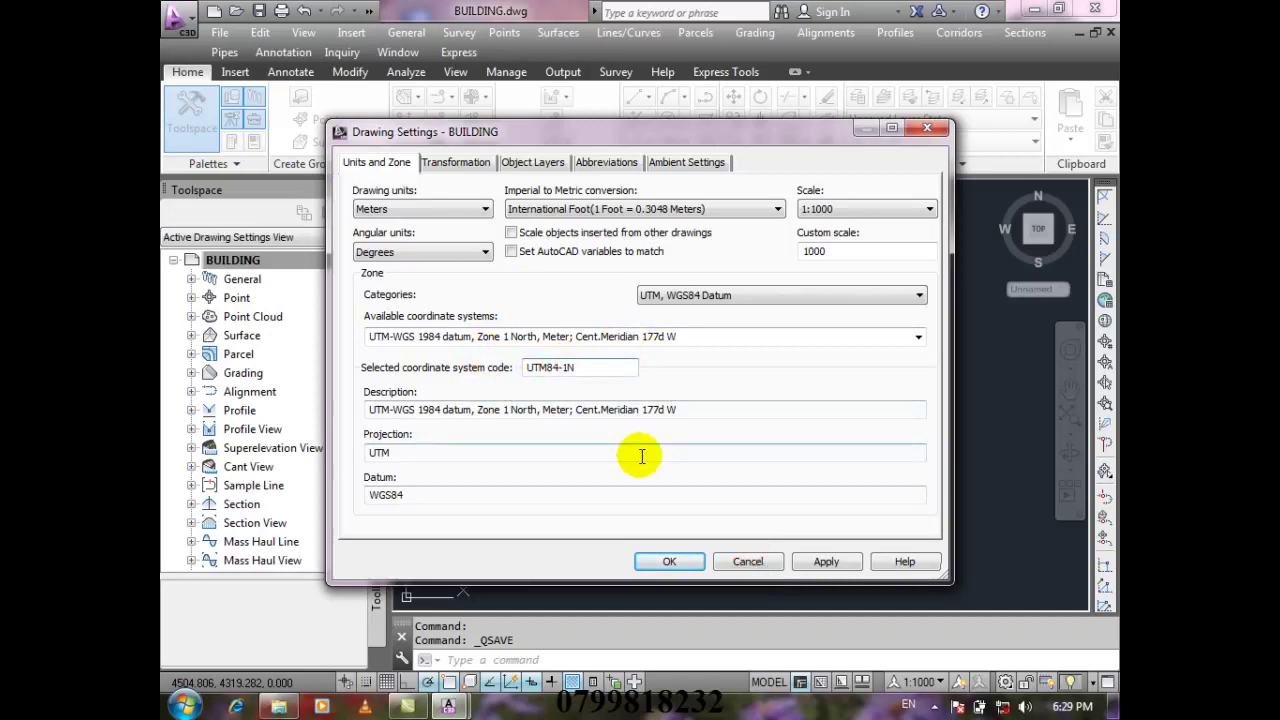
type("42")
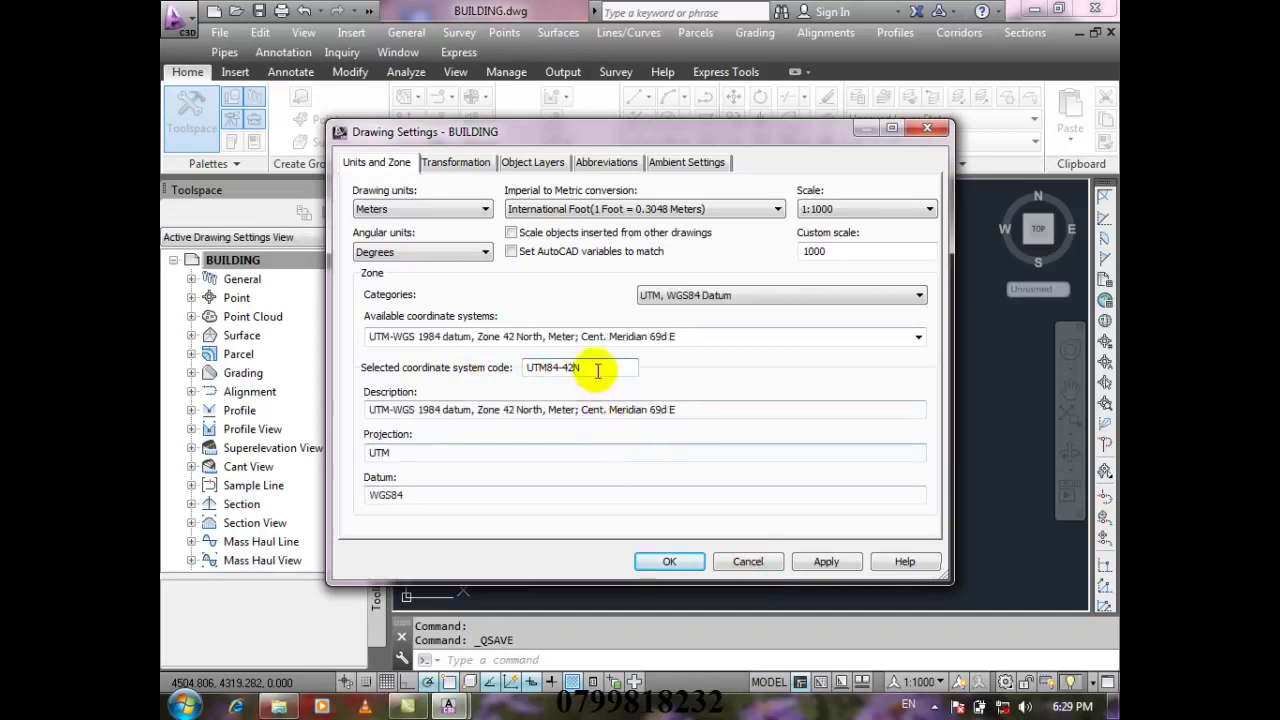
left_click(690, 563)
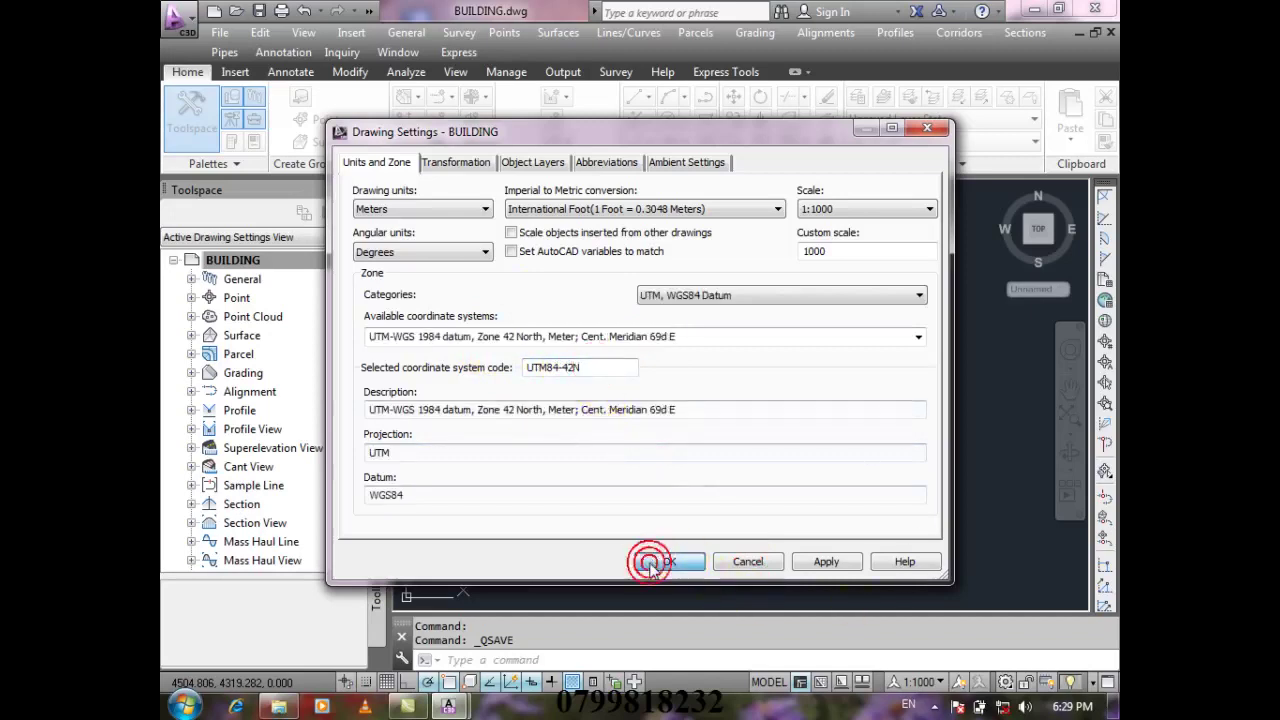
left_click(868, 210)
left_click(846, 230)
left_click(664, 563)
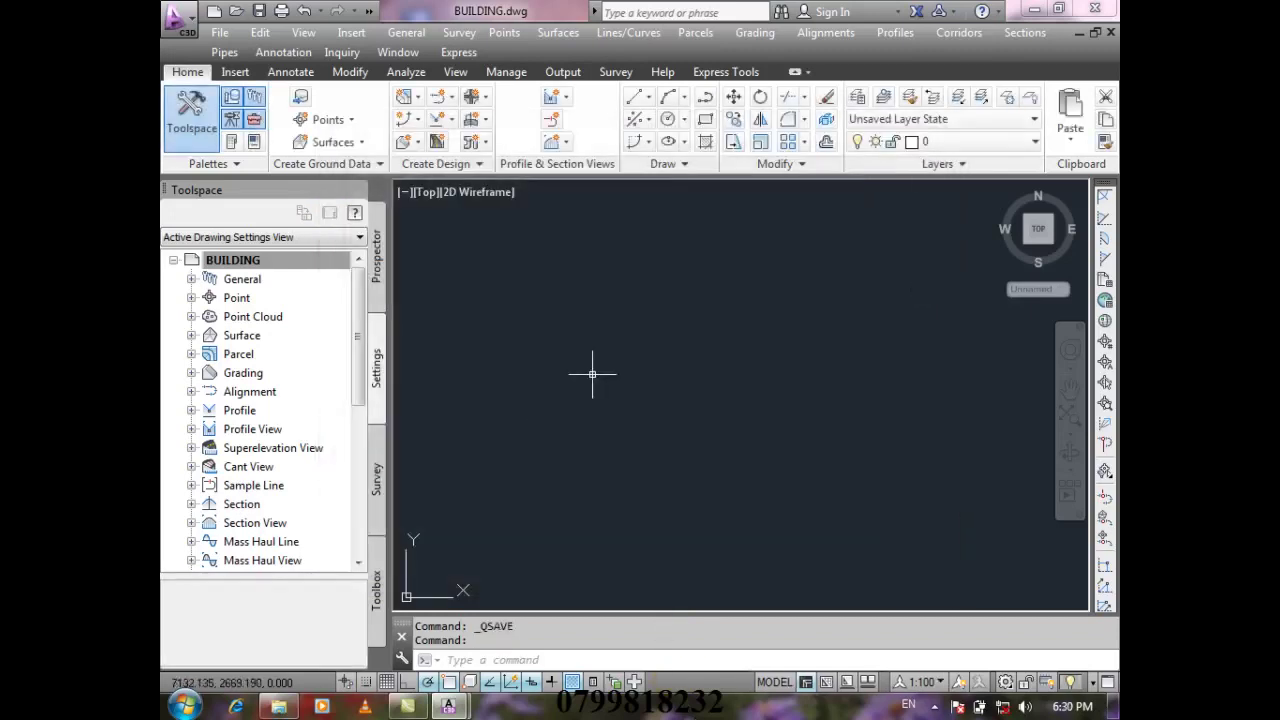
- Start importing points into the BUILDING drawing with the NEZ (space delimited) point file format
left_click(377, 308)
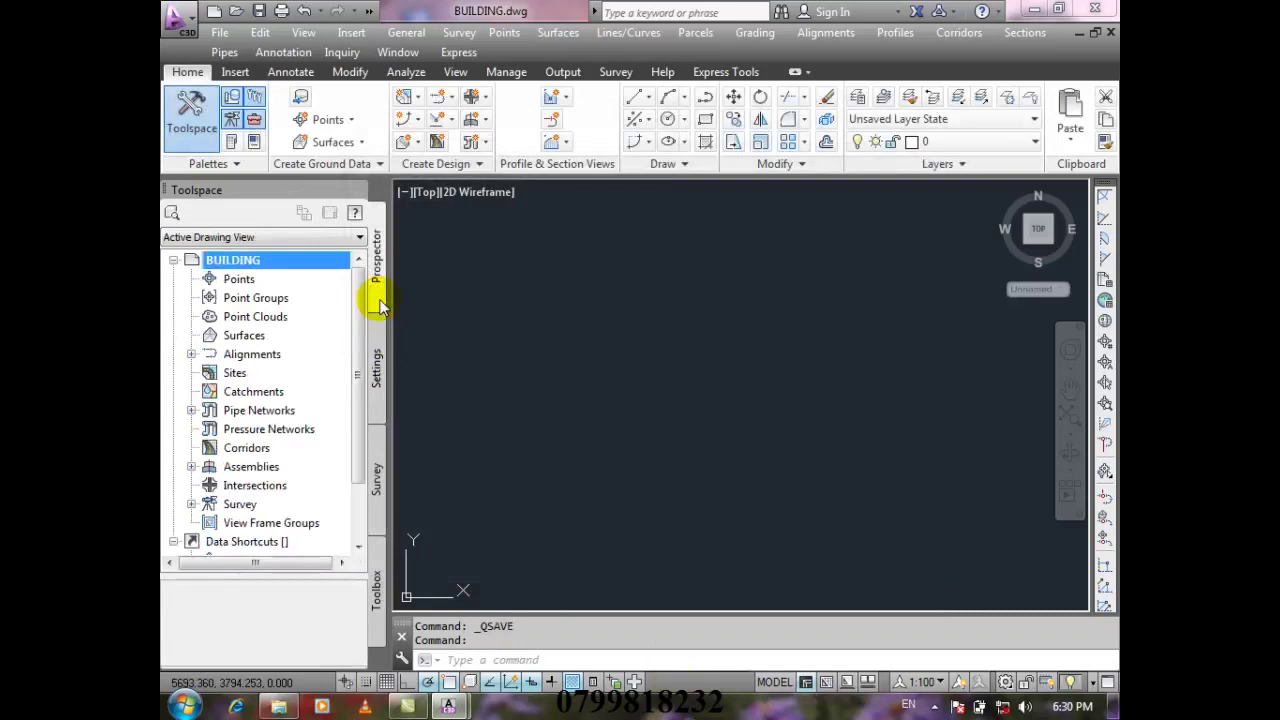
left_click(504, 32)
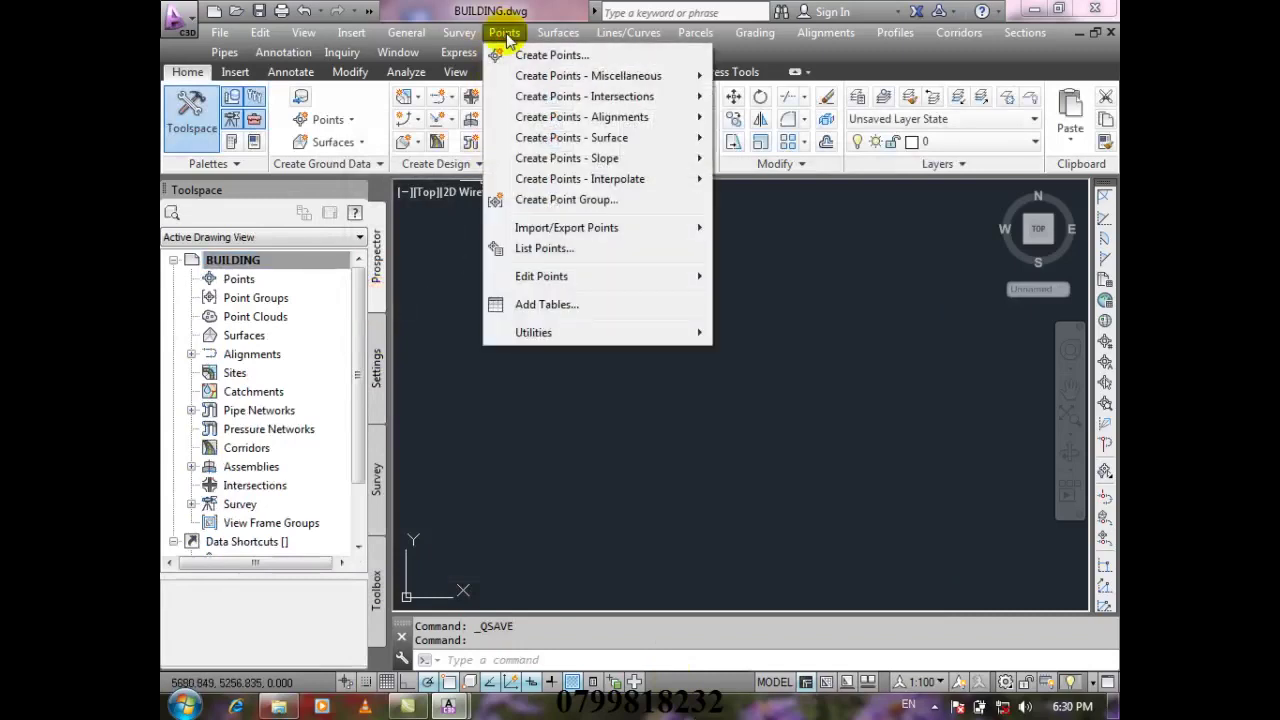
mouse_move(555, 228)
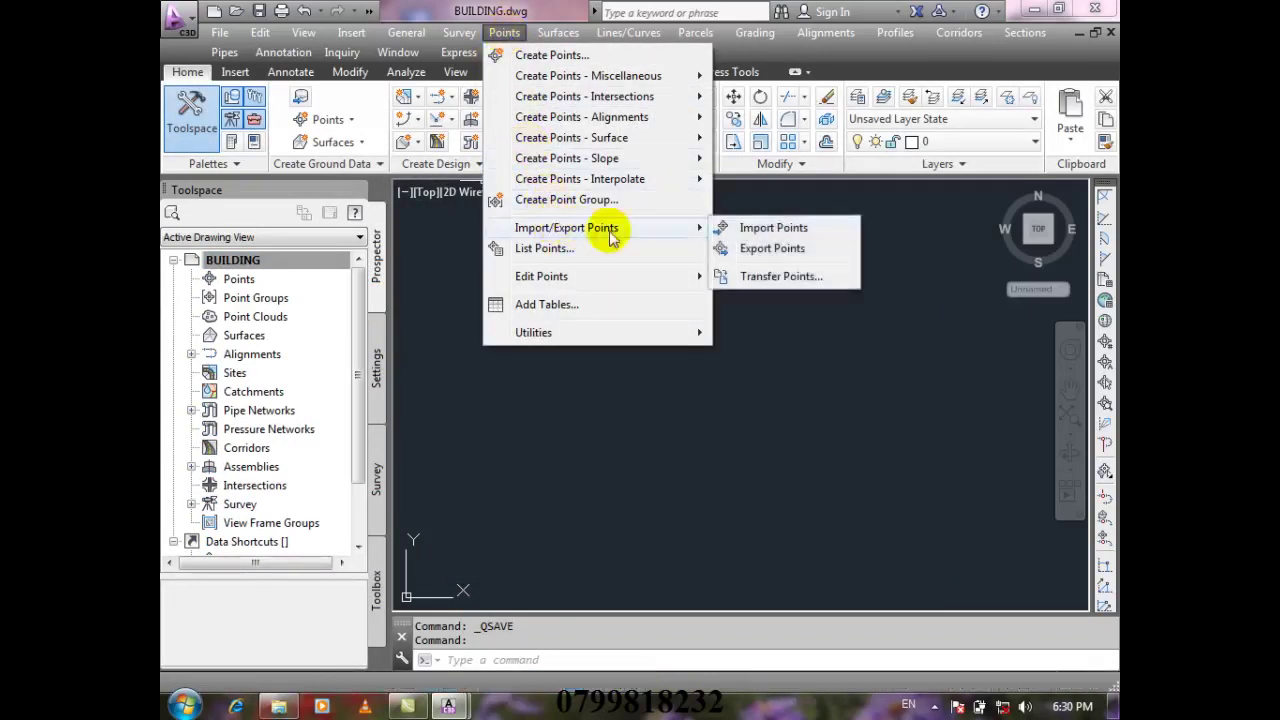
left_click(826, 229)
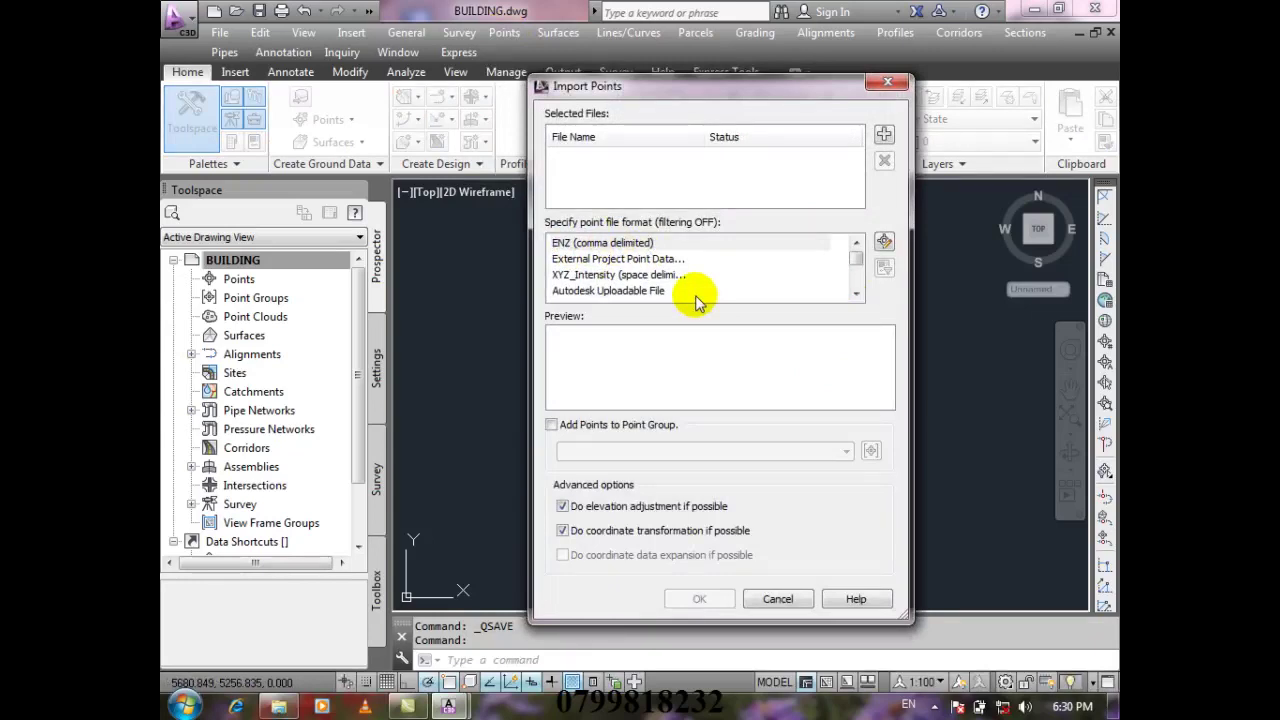
left_click(856, 294)
left_click(856, 294)
left_click(856, 294)
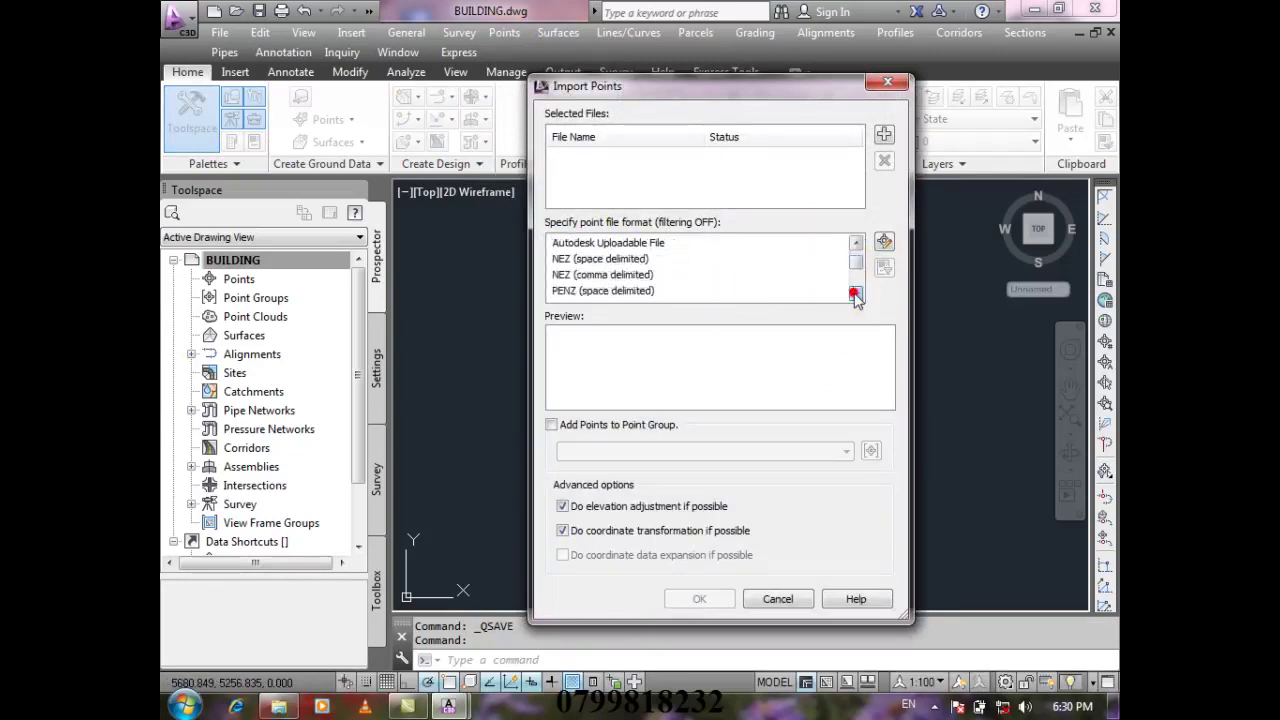
left_click(595, 259)
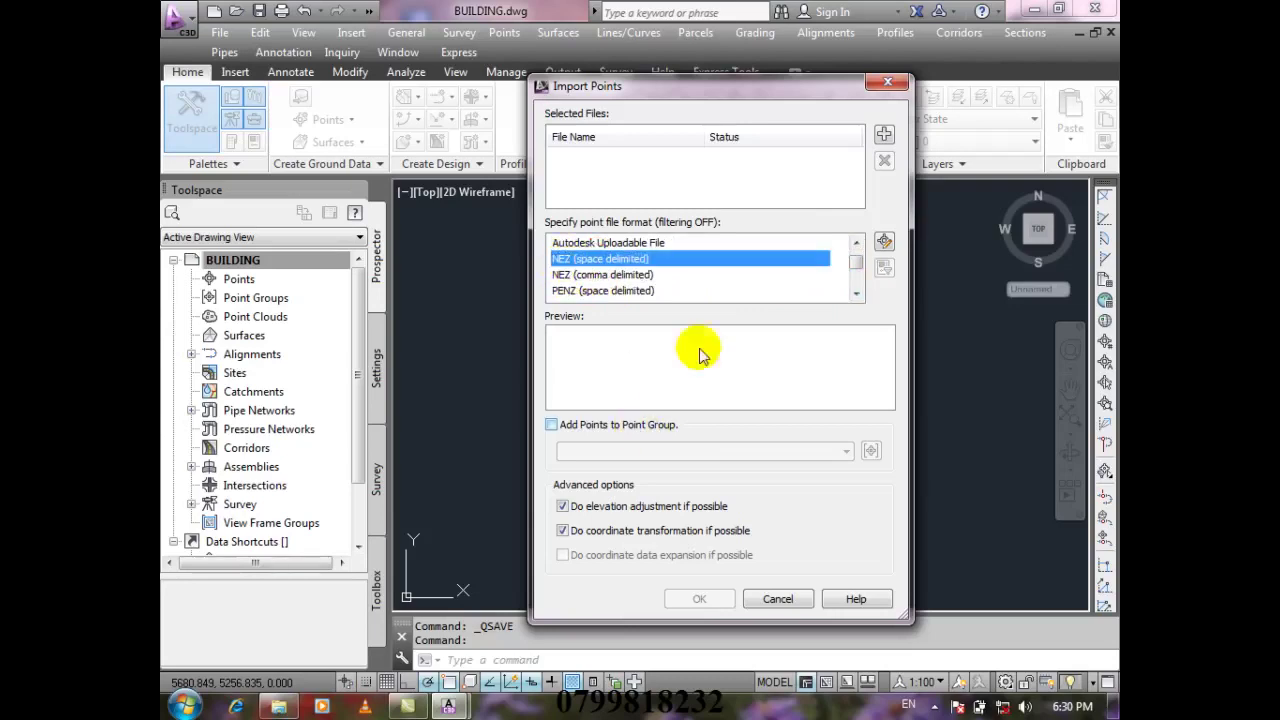
- Add BUILDING.TXT from the Documents folder as the source file, check the coordinate preview and import the points
left_click(884, 137)
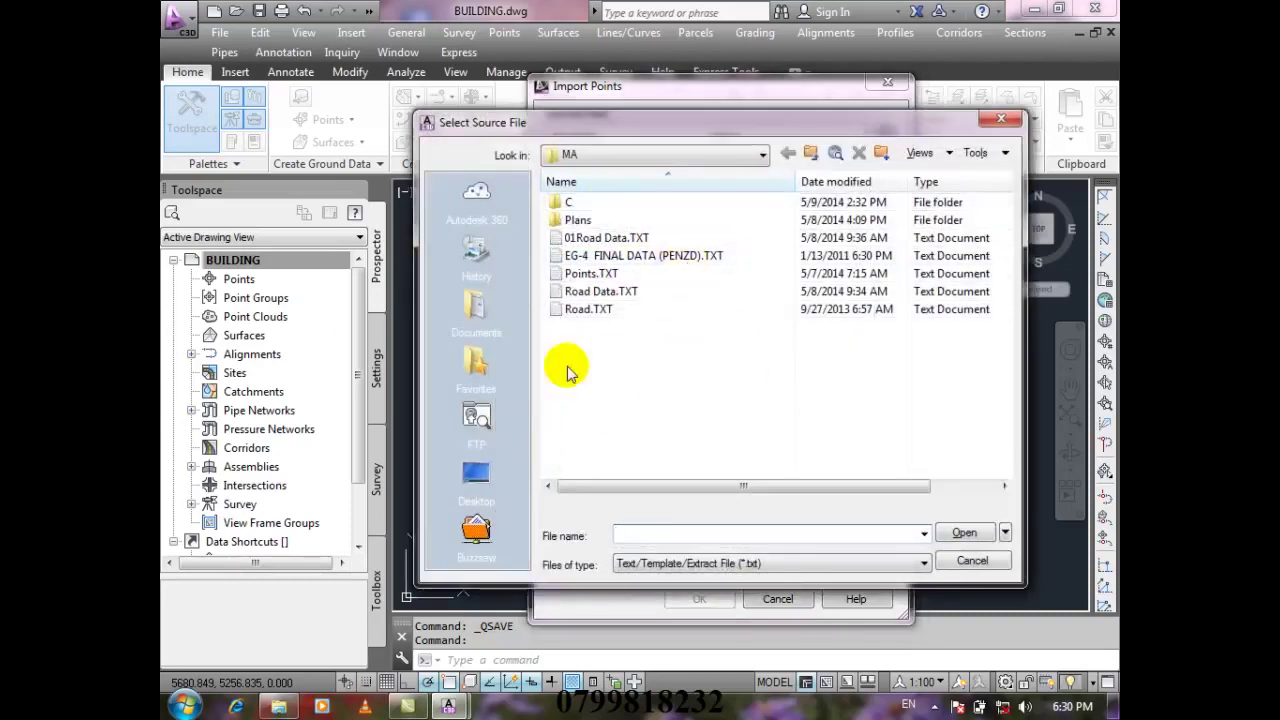
left_click(477, 335)
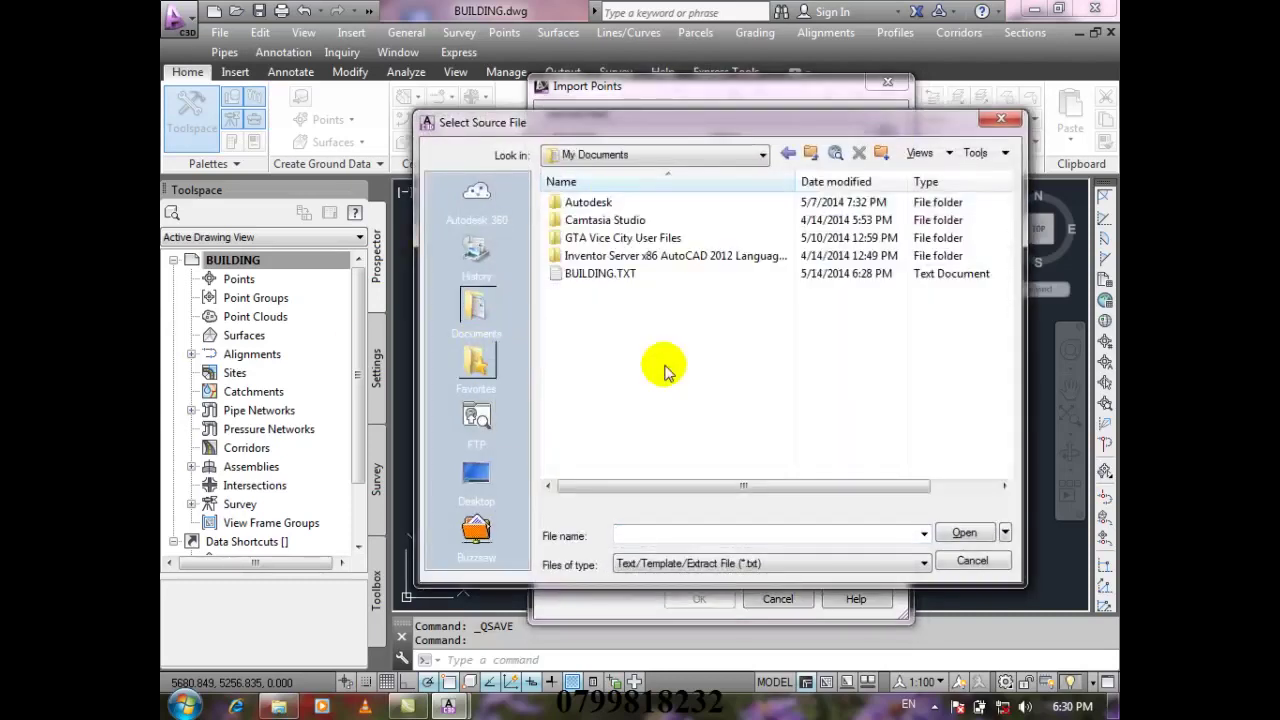
left_click(600, 274)
left_click(968, 533)
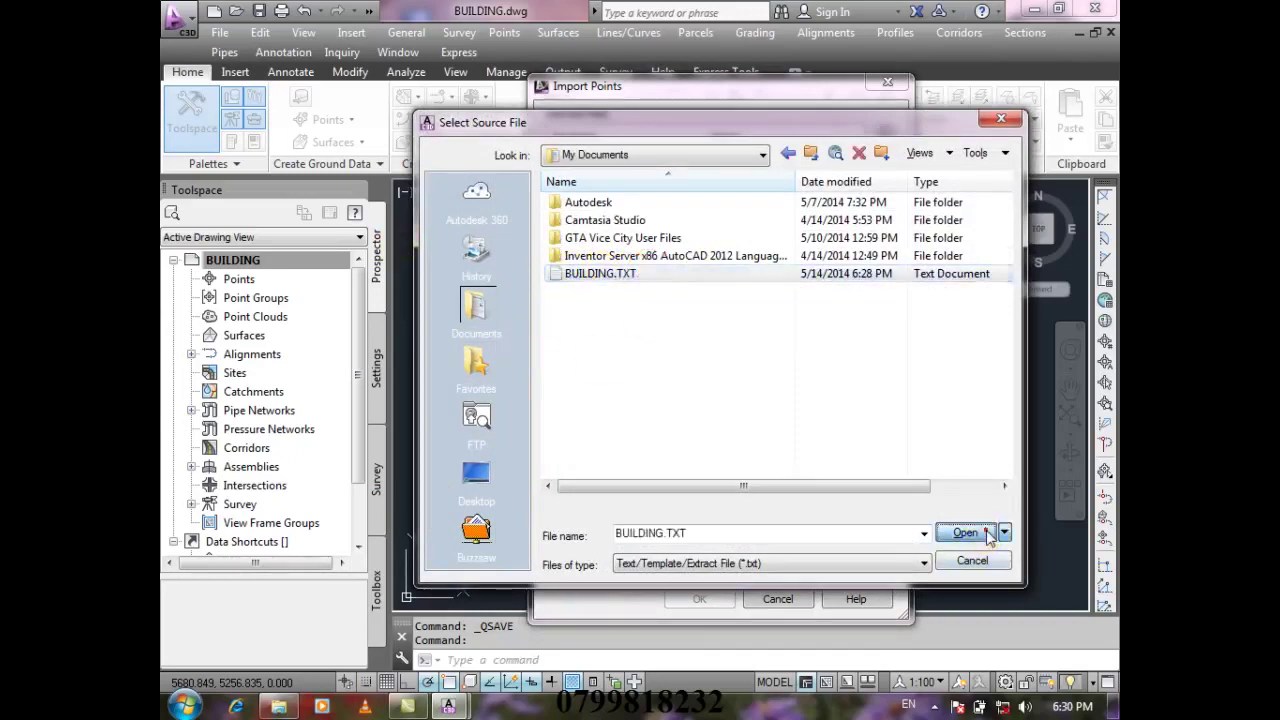
mouse_move(886, 350)
left_mouse_down()
mouse_move(888, 383)
mouse_move(889, 334)
left_mouse_up()
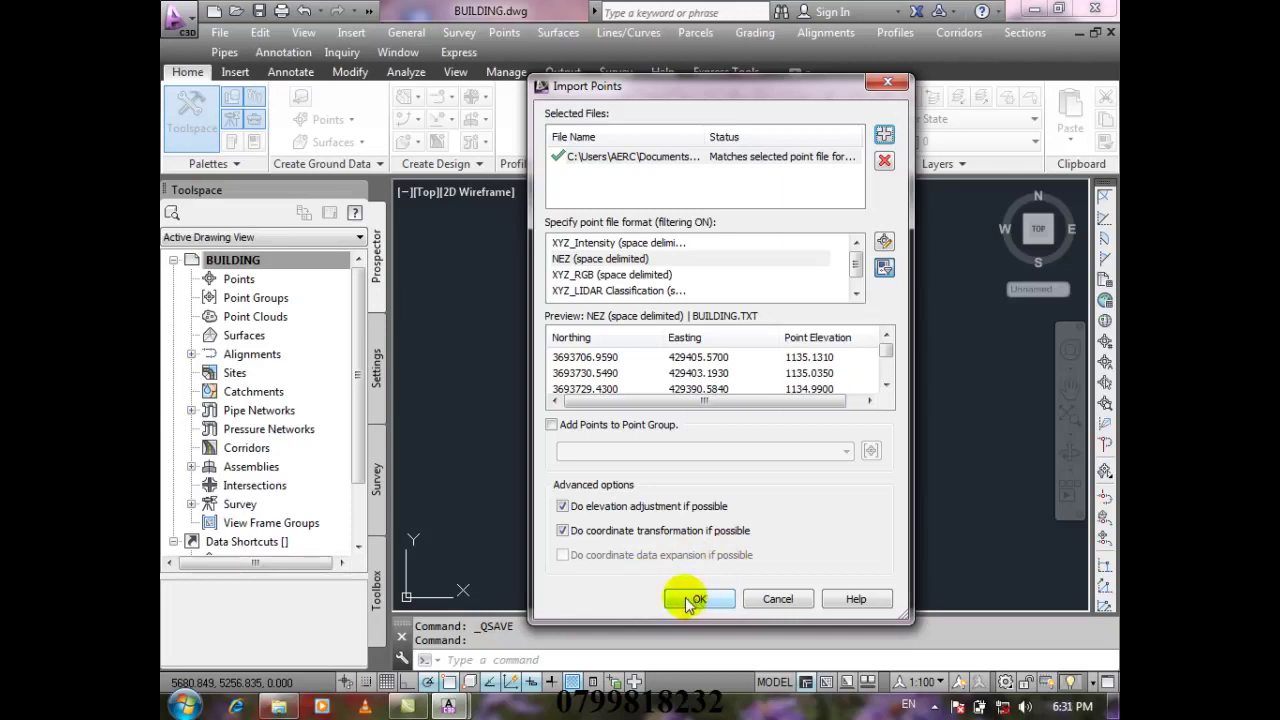
left_click(690, 600)
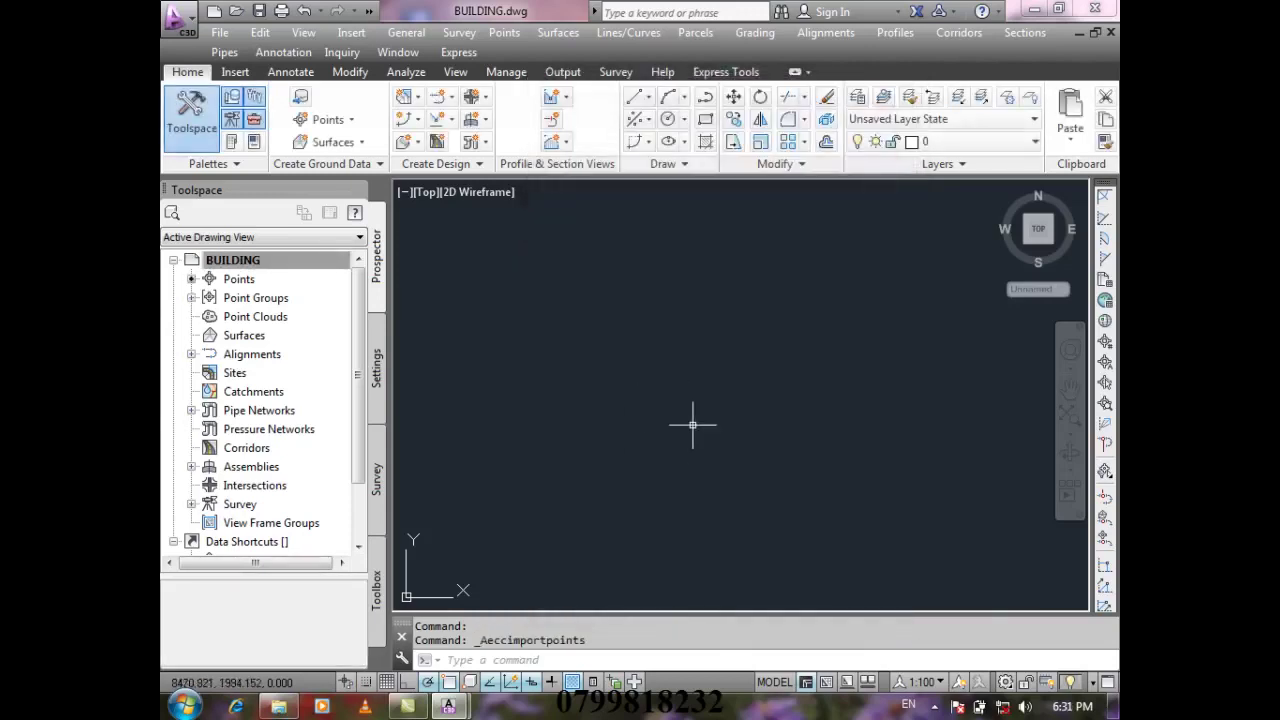
- Zoom the drawing to its extents to display the imported points
type("z")
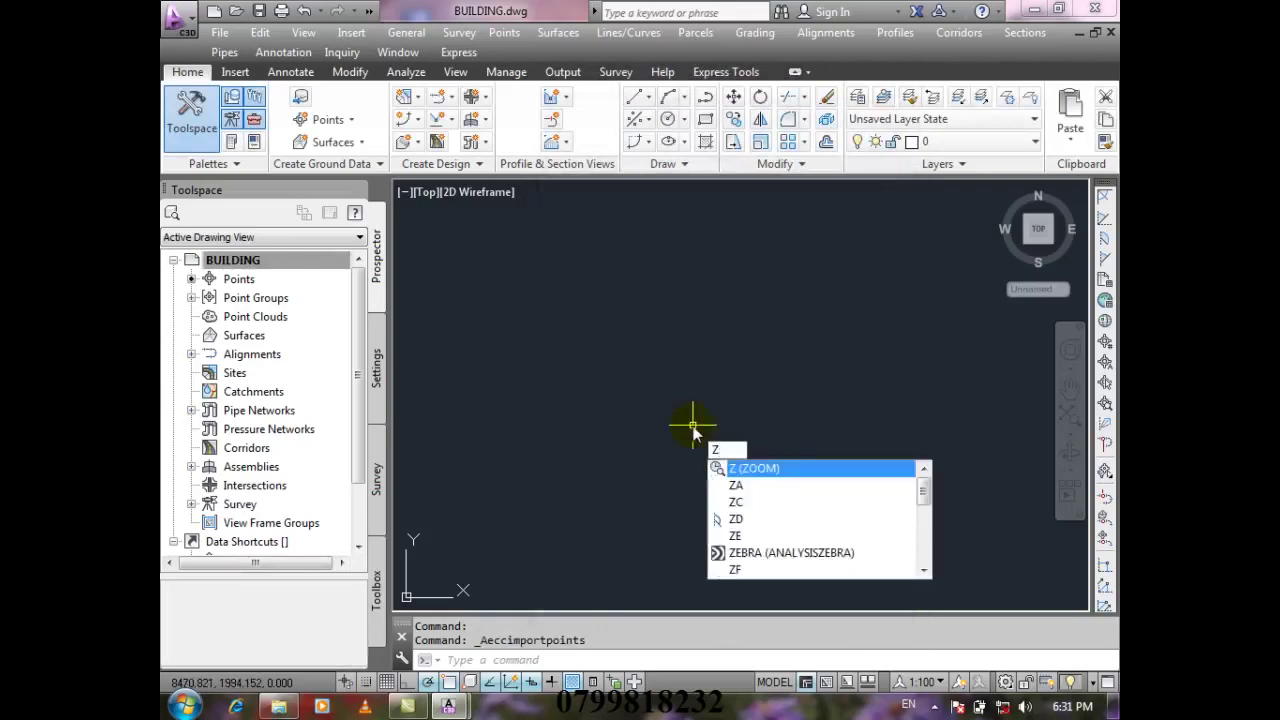
key("Return")
type("e")
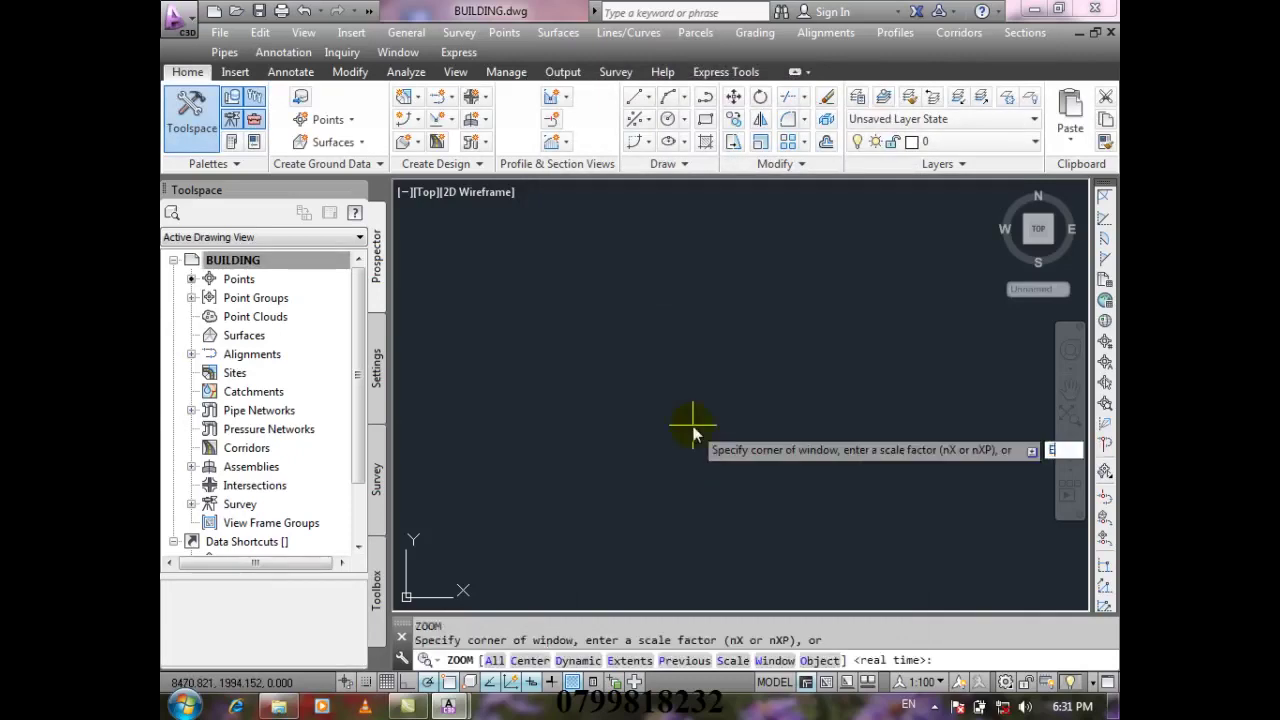
key("Return")
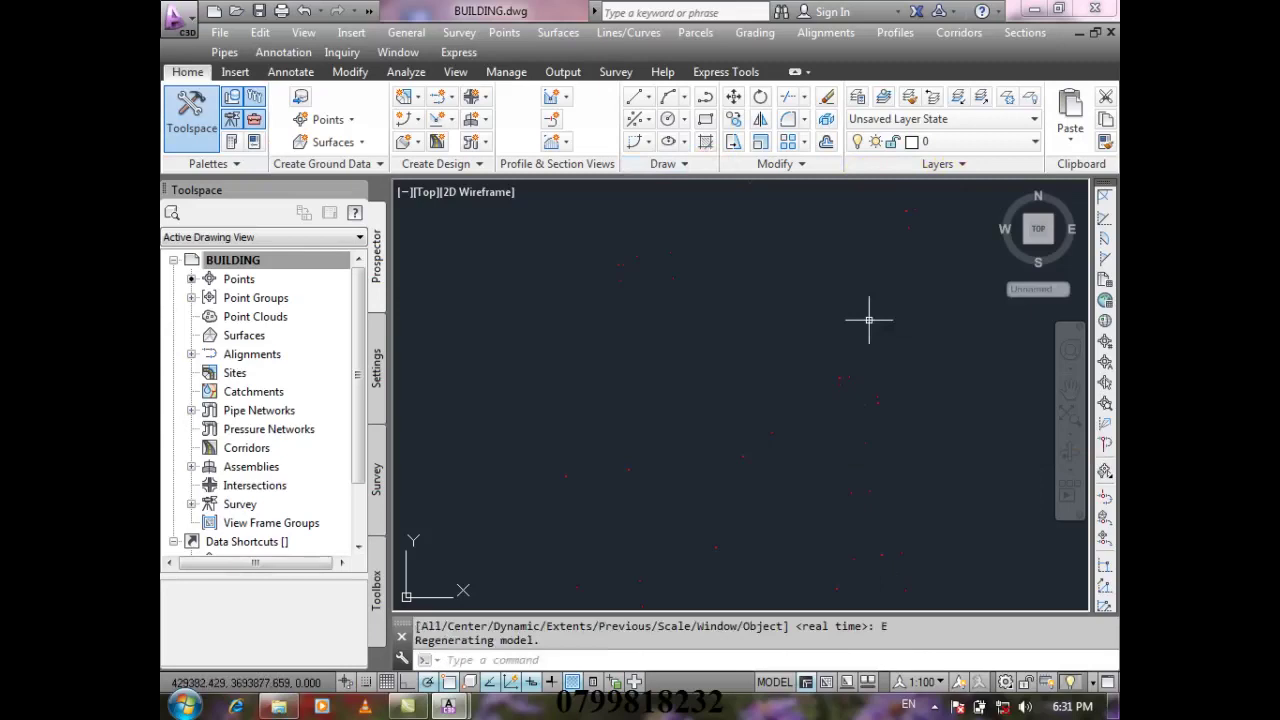
- Set the default point style of the _All Points point group in the BUILDING drawing to Tree
left_click(318, 263)
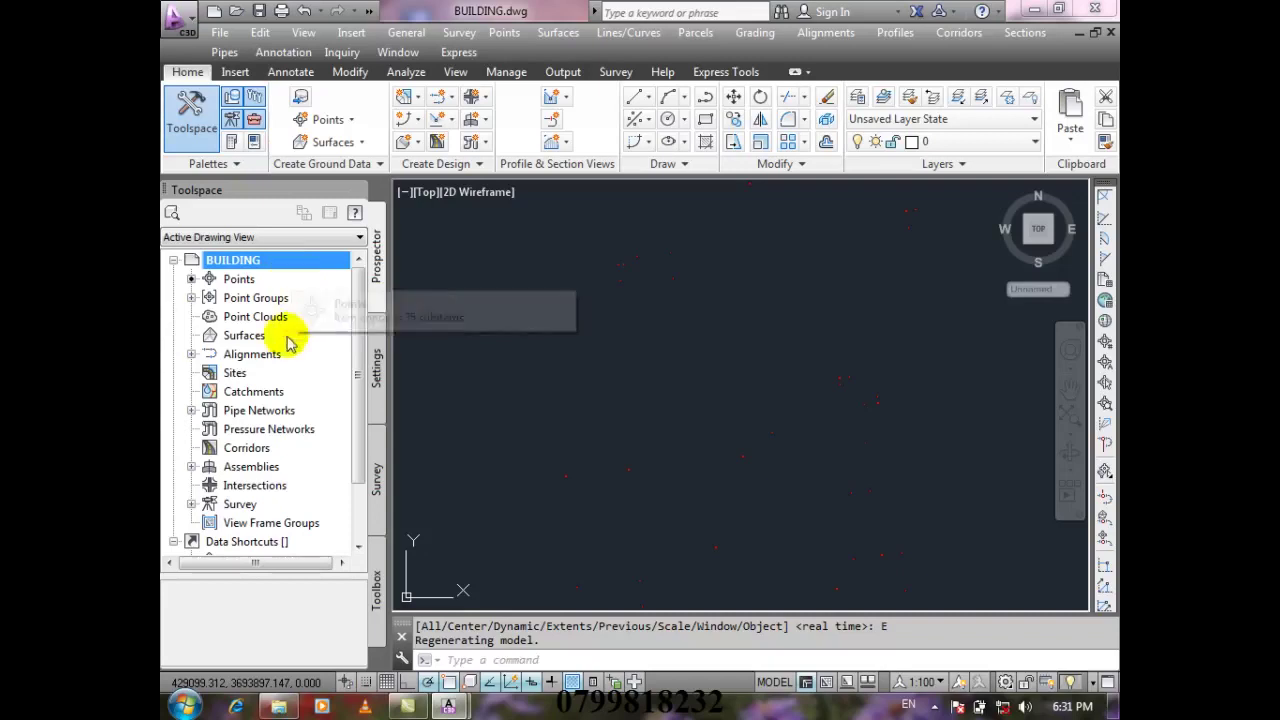
left_click(191, 298)
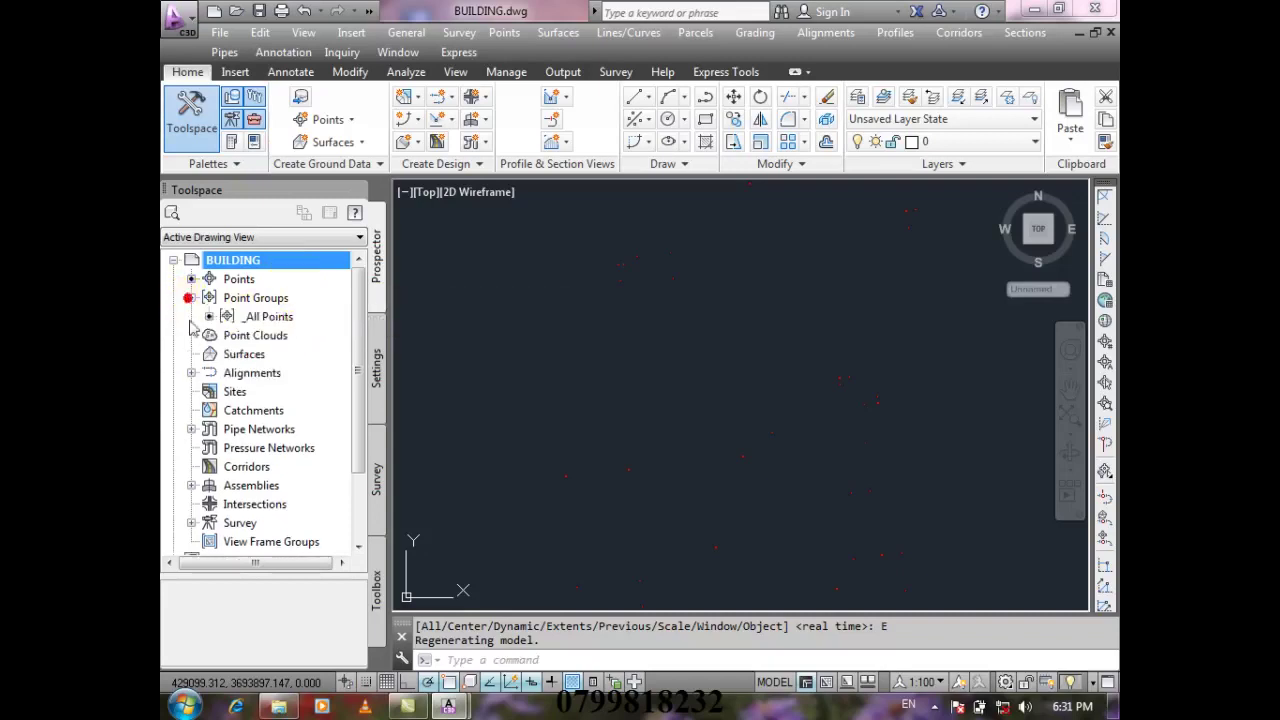
right_click(300, 318)
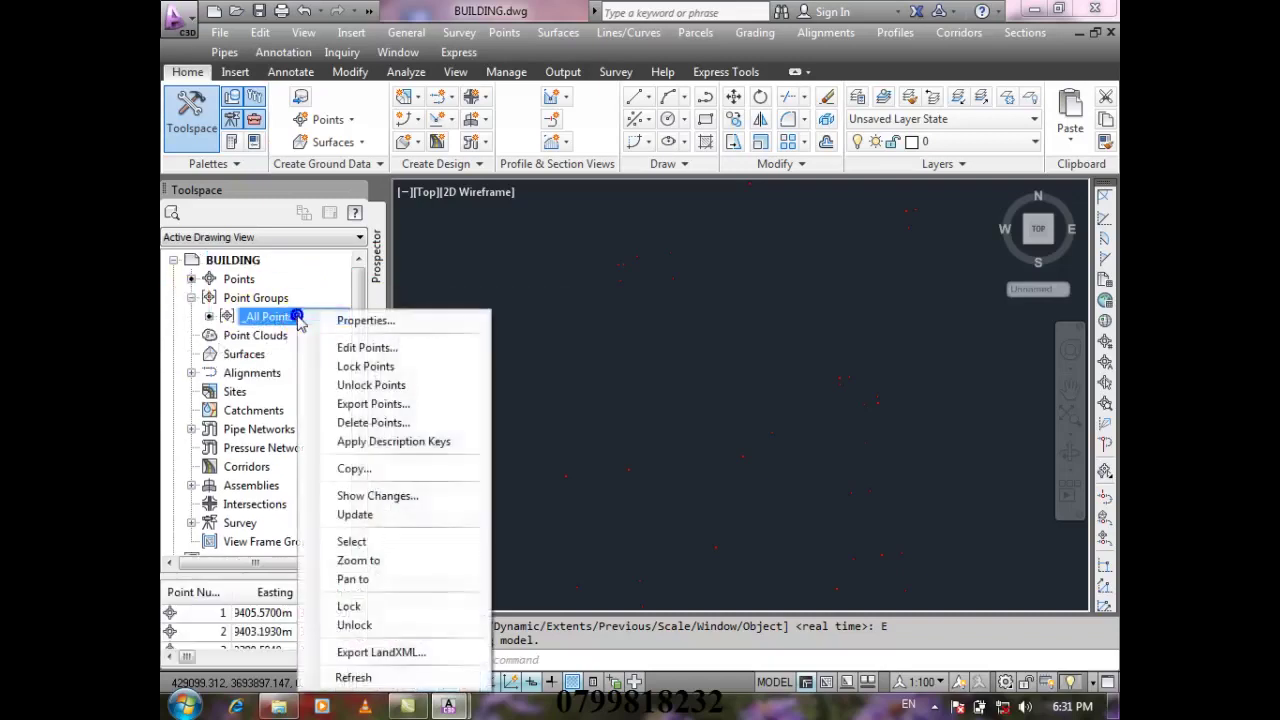
left_click(395, 321)
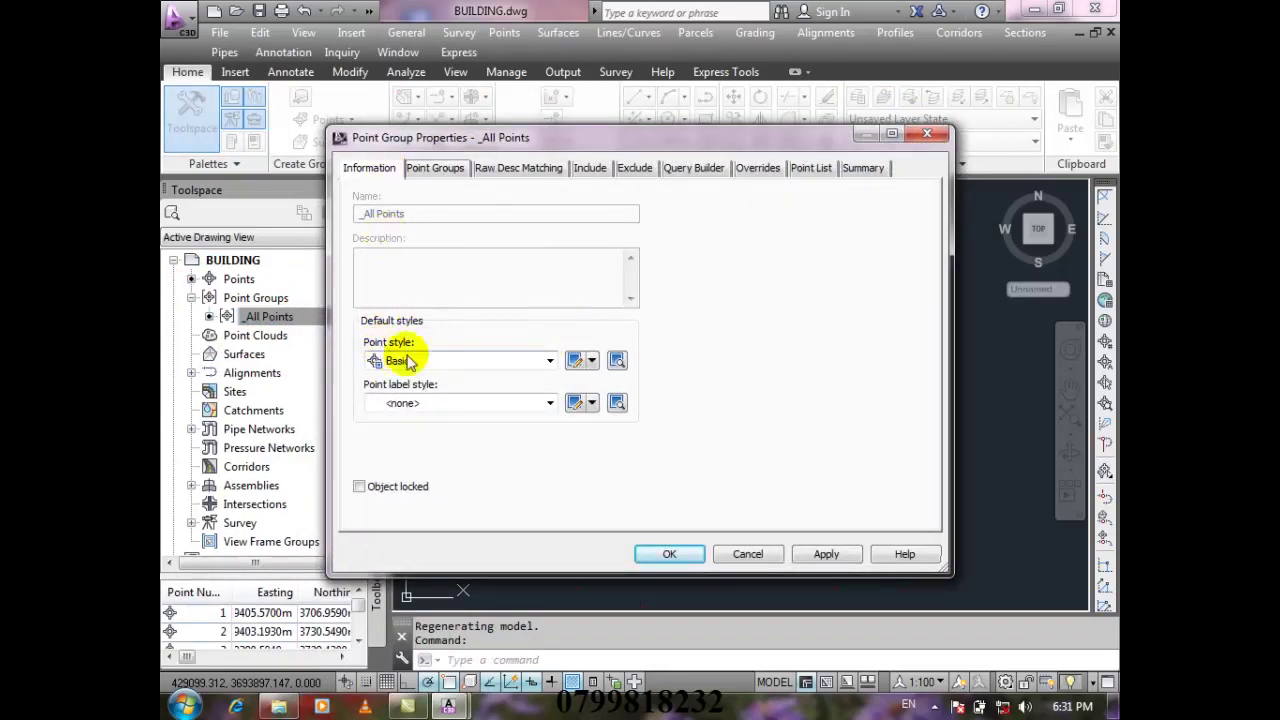
left_click(549, 360)
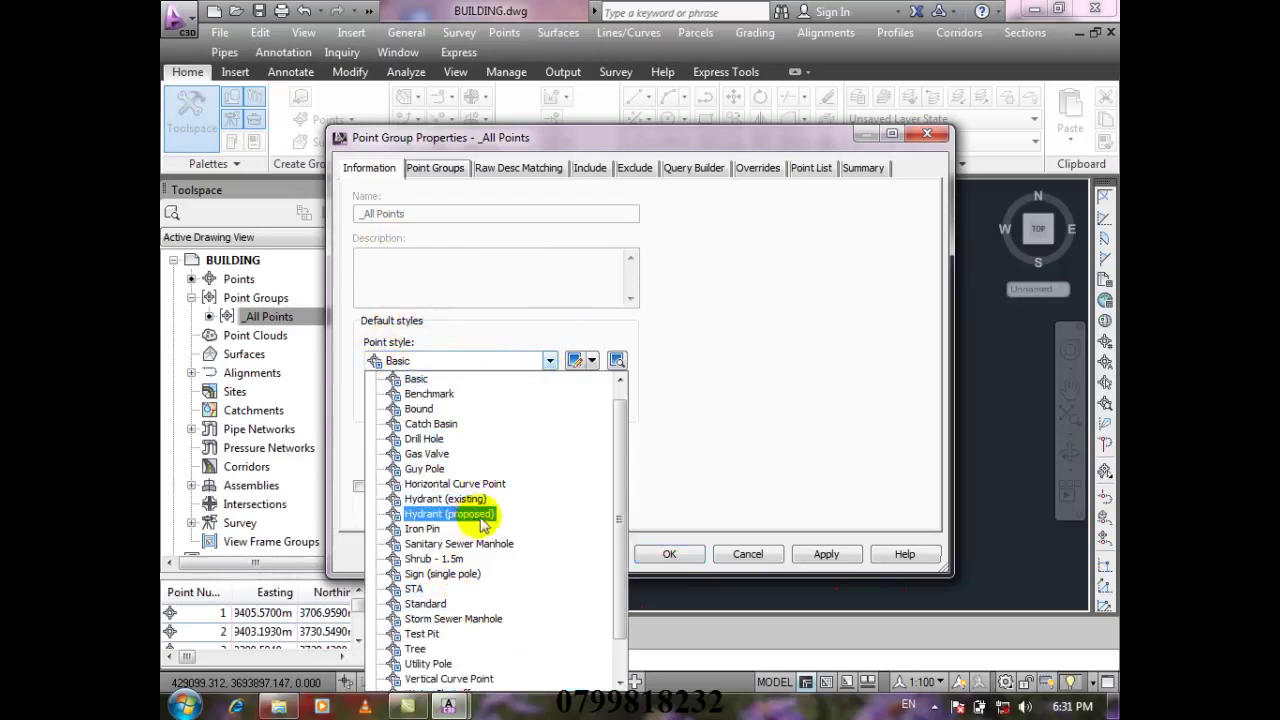
scroll(618, 476, "down", 1)
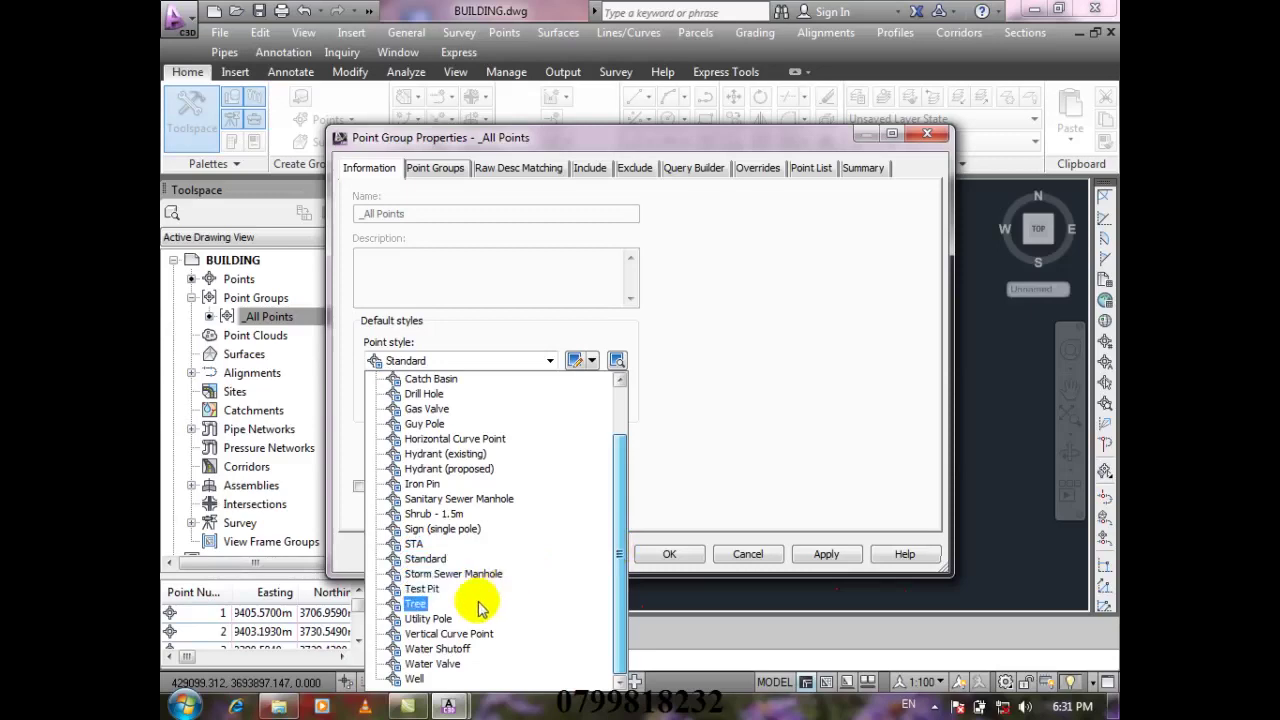
scroll(471, 560, "up", 2)
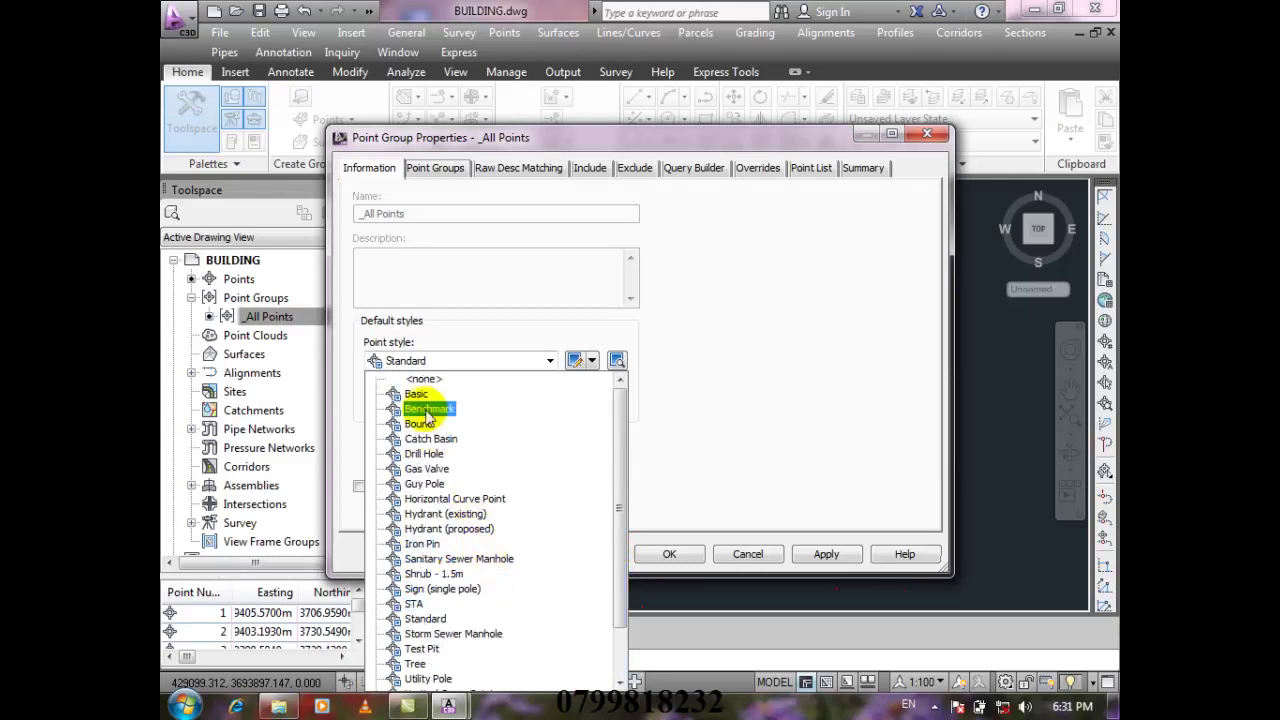
scroll(428, 456, "down", 2)
left_click(432, 603)
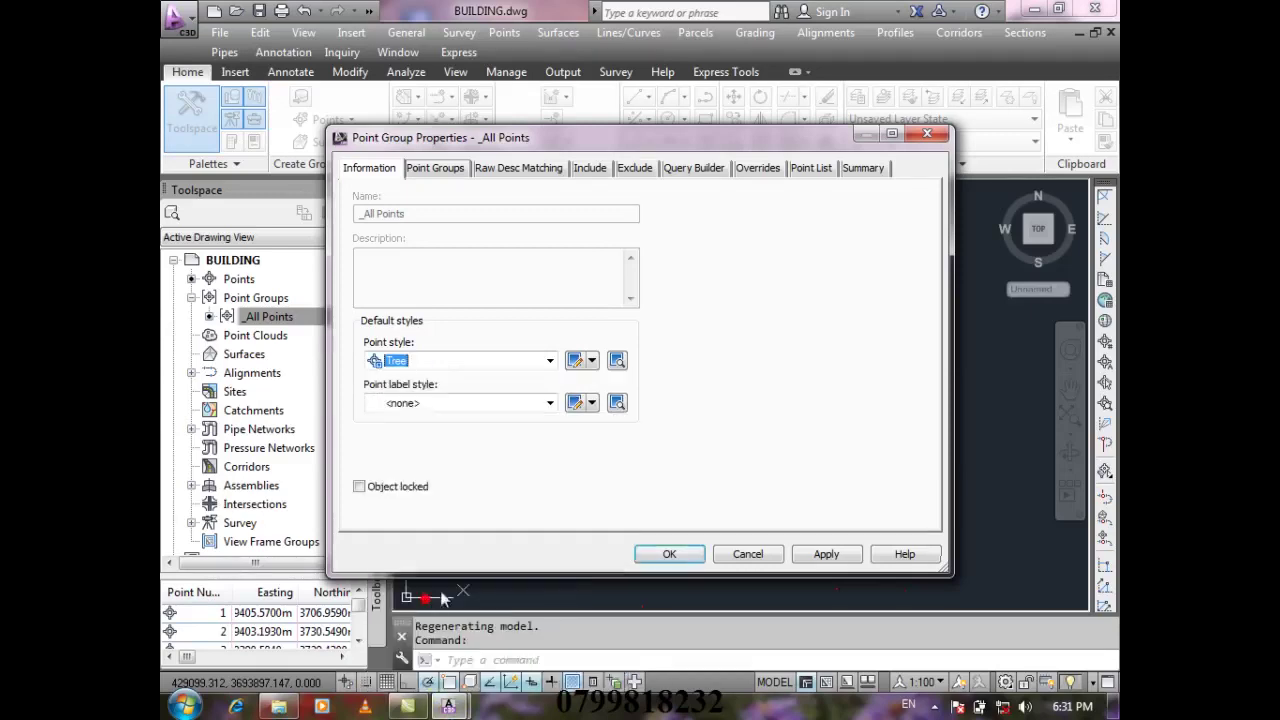
- Set the _All Points group's point label style to Northing and Easting and accept the point group properties
left_click(548, 403)
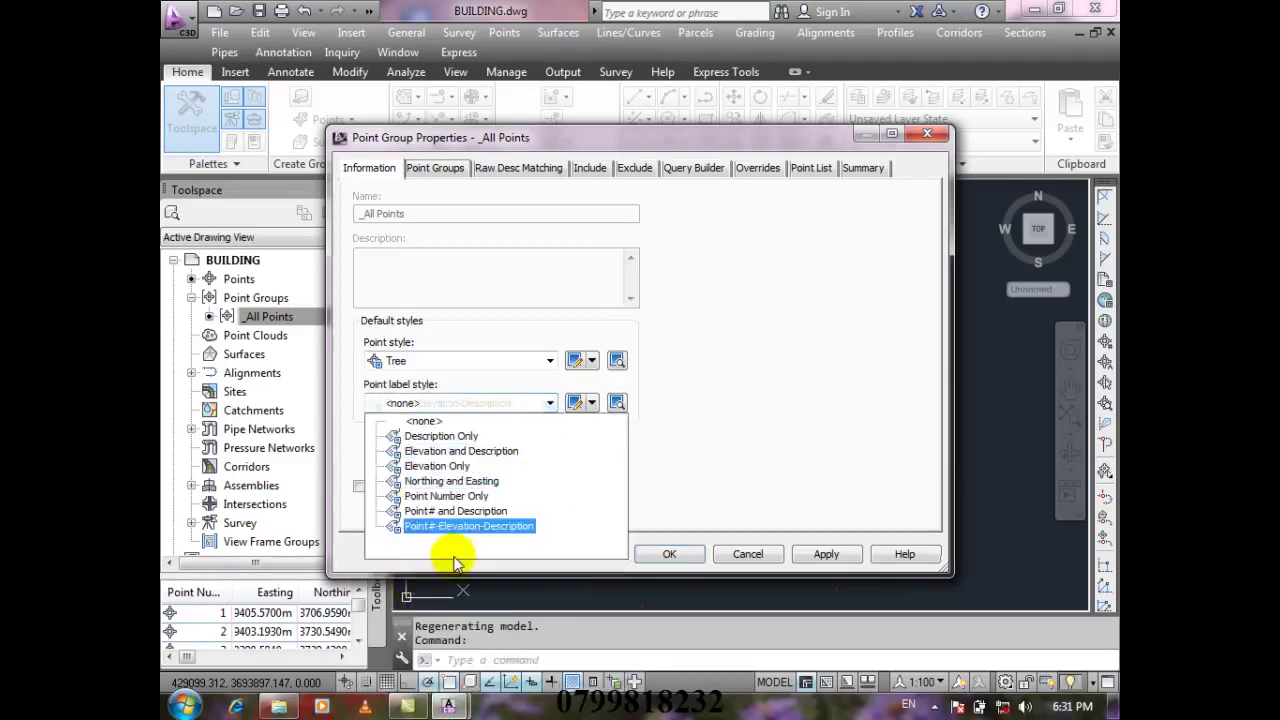
left_click(445, 481)
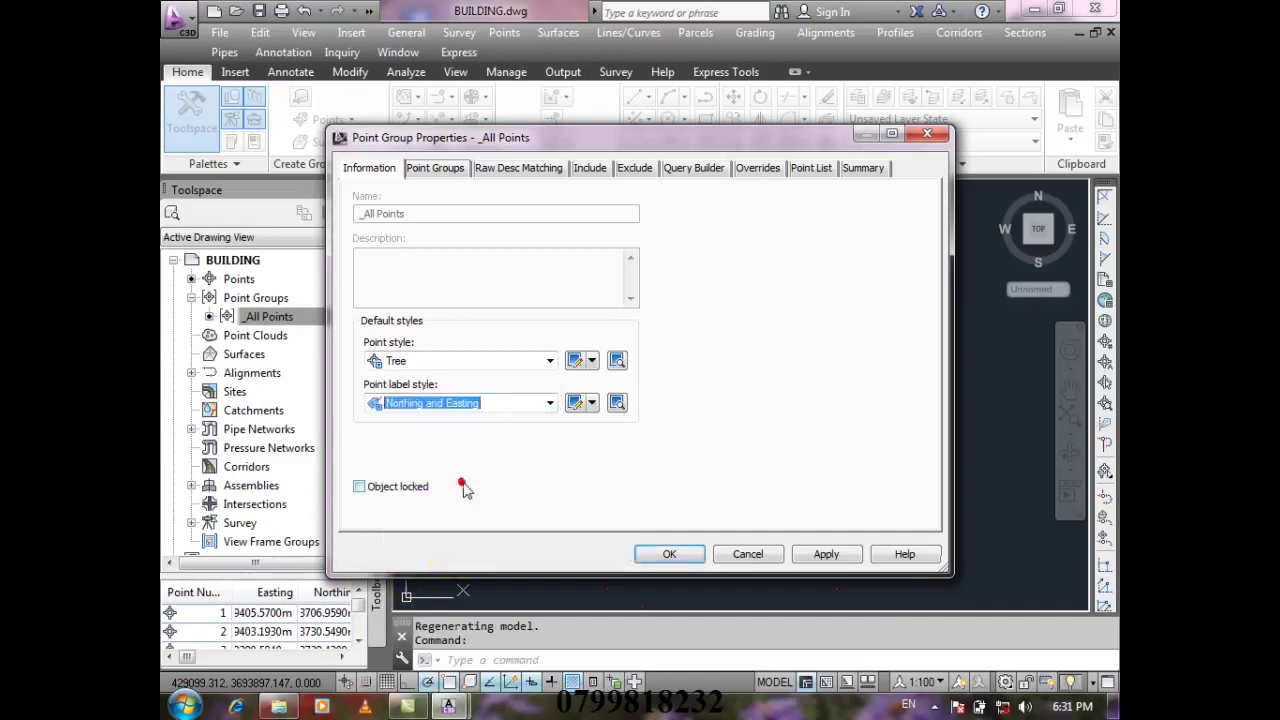
left_click(658, 554)
- Inspect the tree symbols and their northing and easting labels up close, and return to the drawing extents
scroll(848, 376, "up", 5)
scroll(851, 378, "up", 5)
scroll(745, 308, "down", 3)
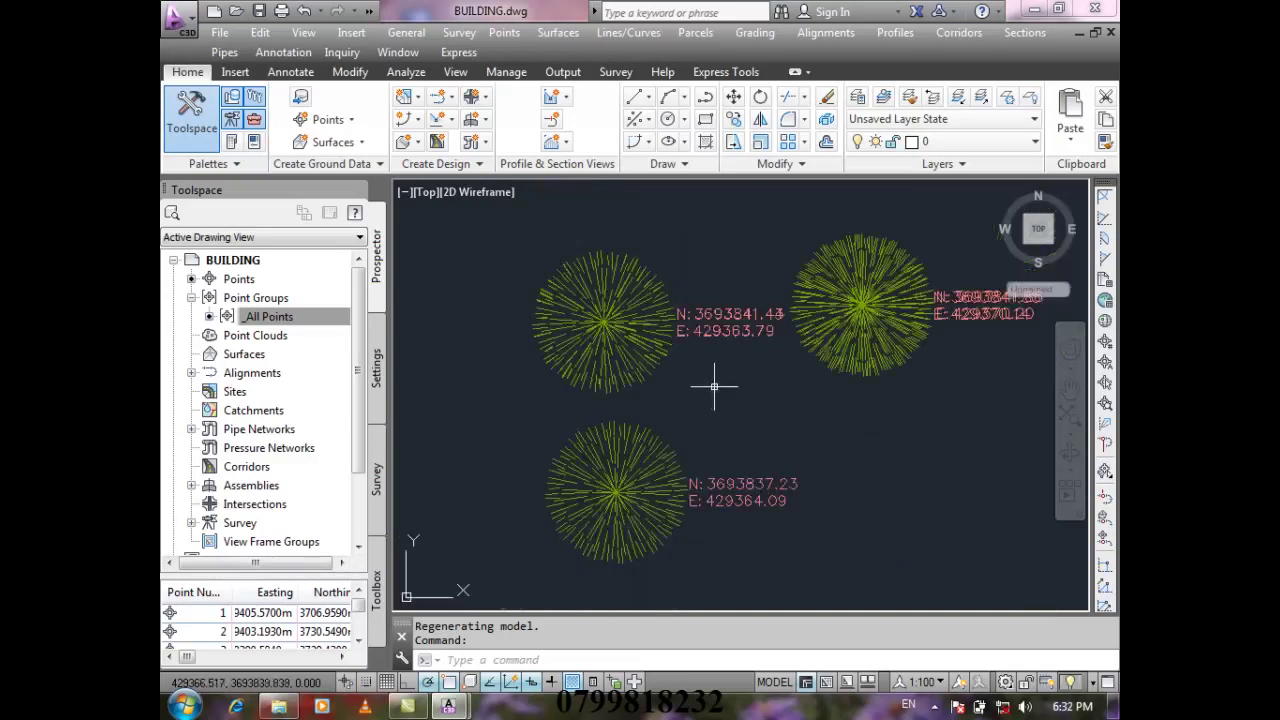
type("z")
key("Return")
type("e")
key("Return")
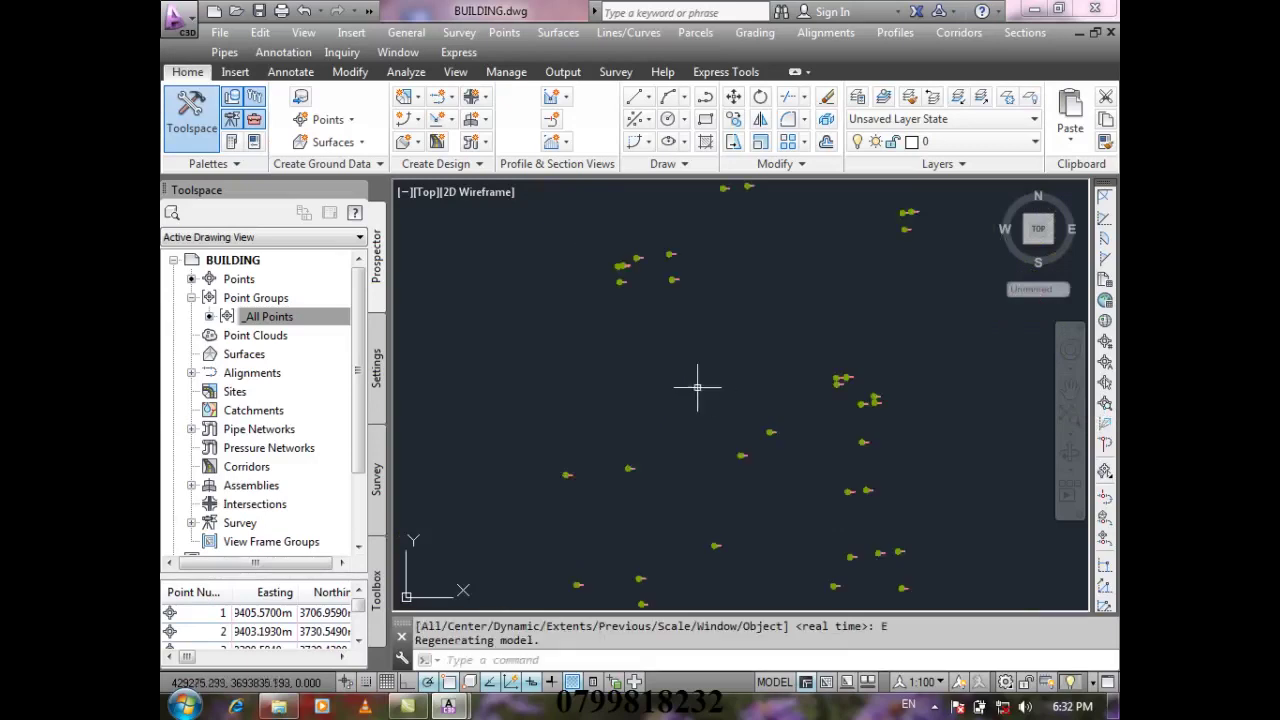
left_click(300, 318)
right_click(302, 321)
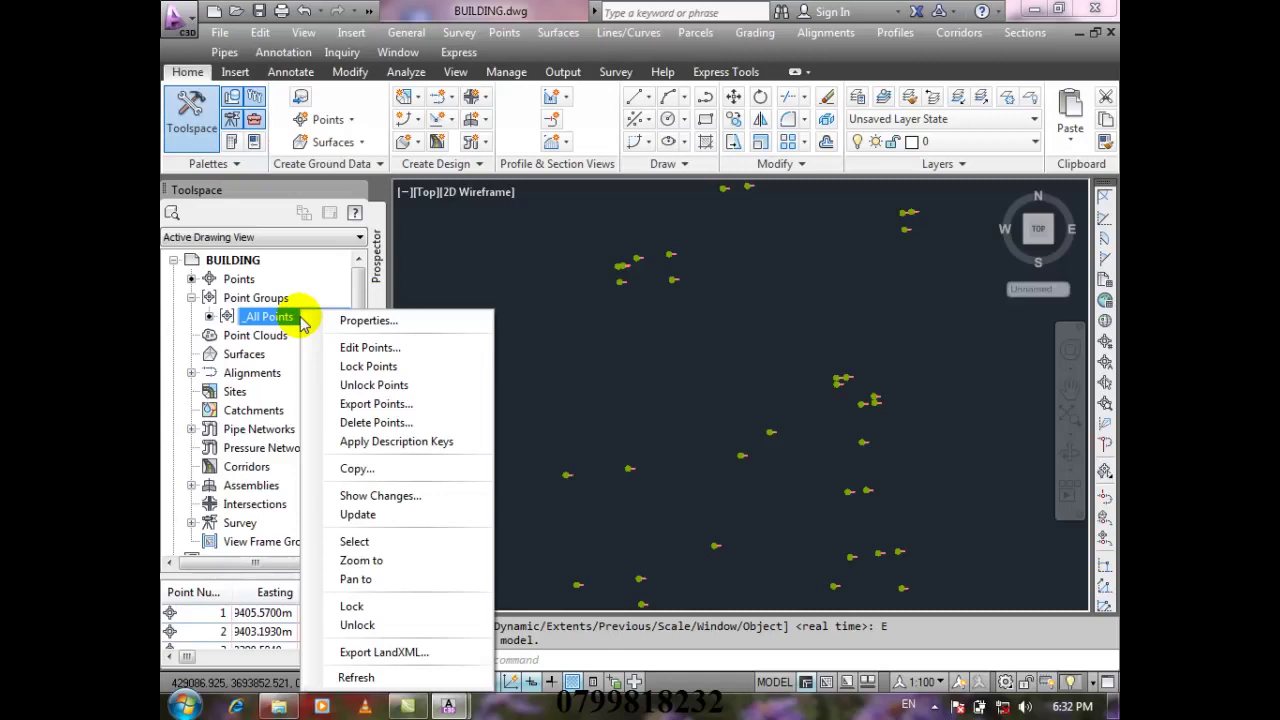
left_click(272, 190)
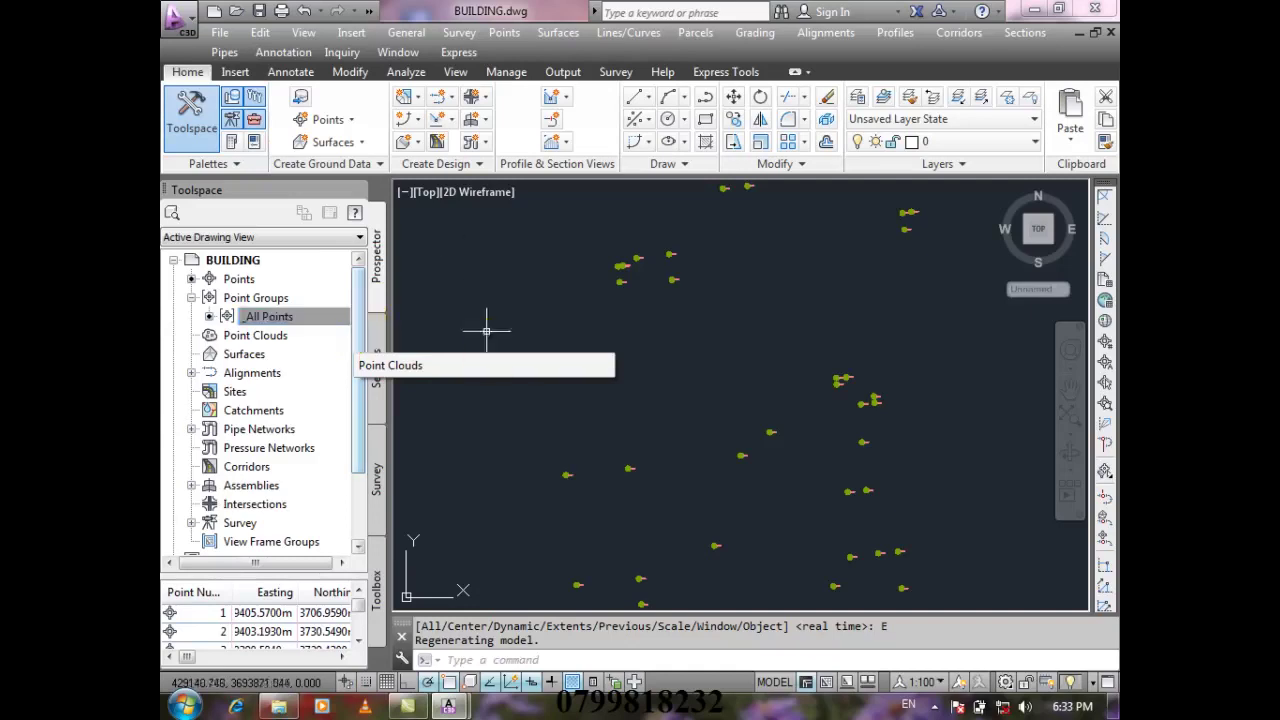
- Switch to the 01.DWG drawing and start a point transfer with NEZ (space delimited) as the source format
mouse_move(463, 710)
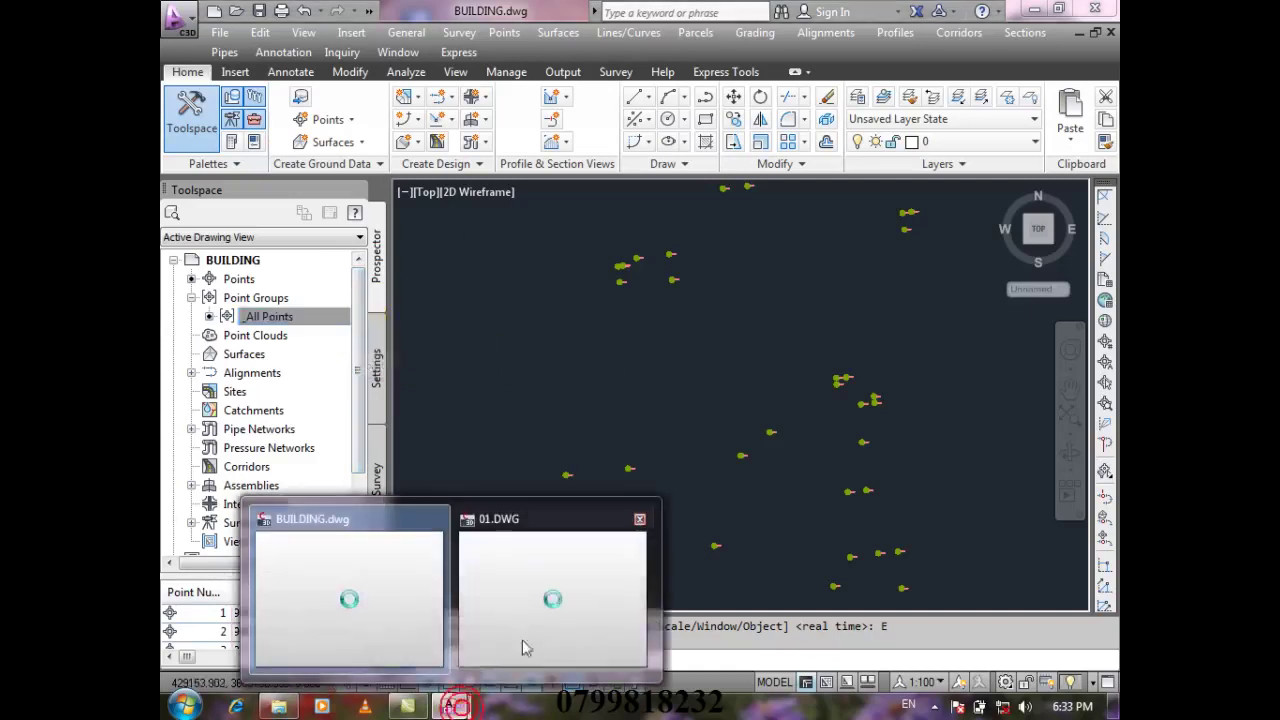
left_click(543, 600)
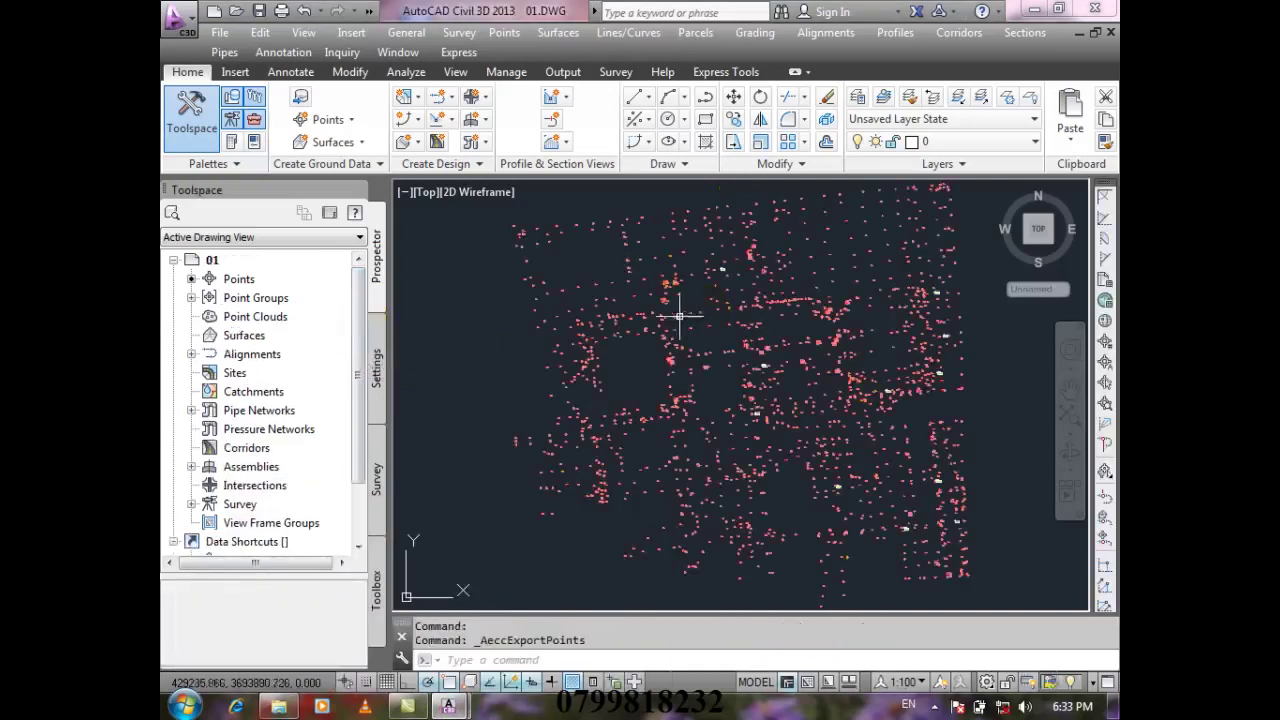
left_click(504, 32)
mouse_move(633, 230)
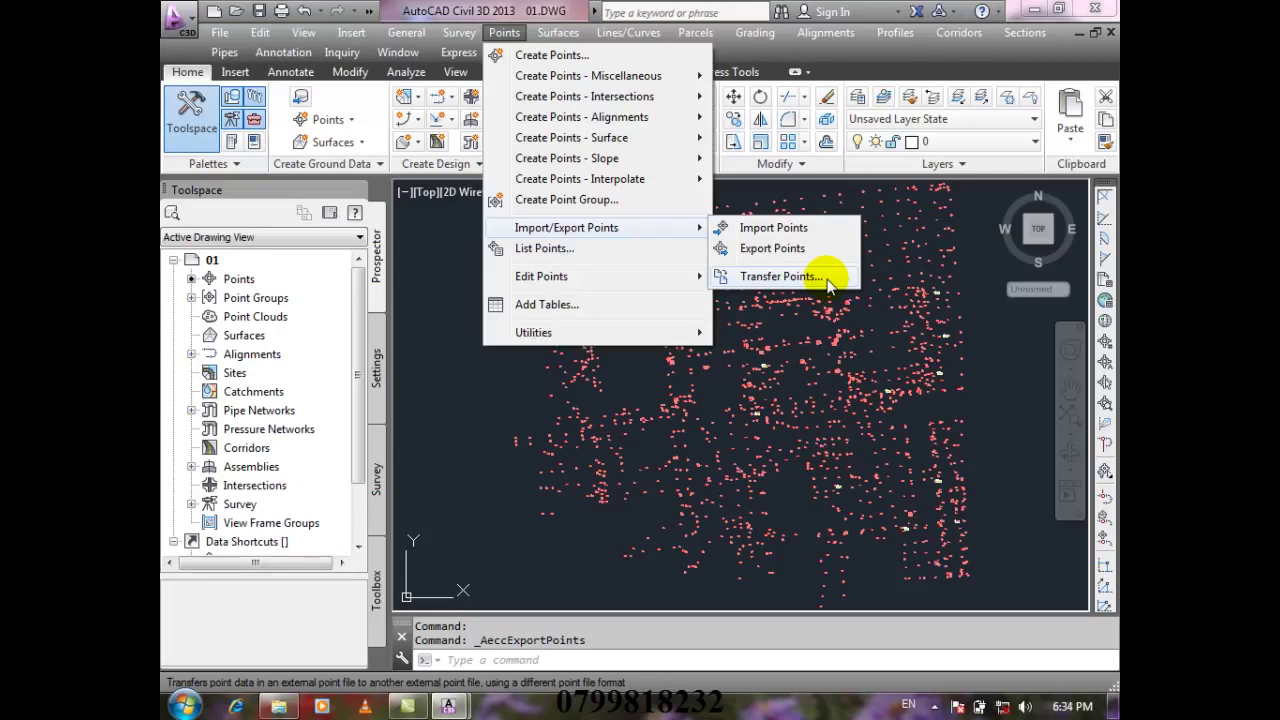
left_click(826, 284)
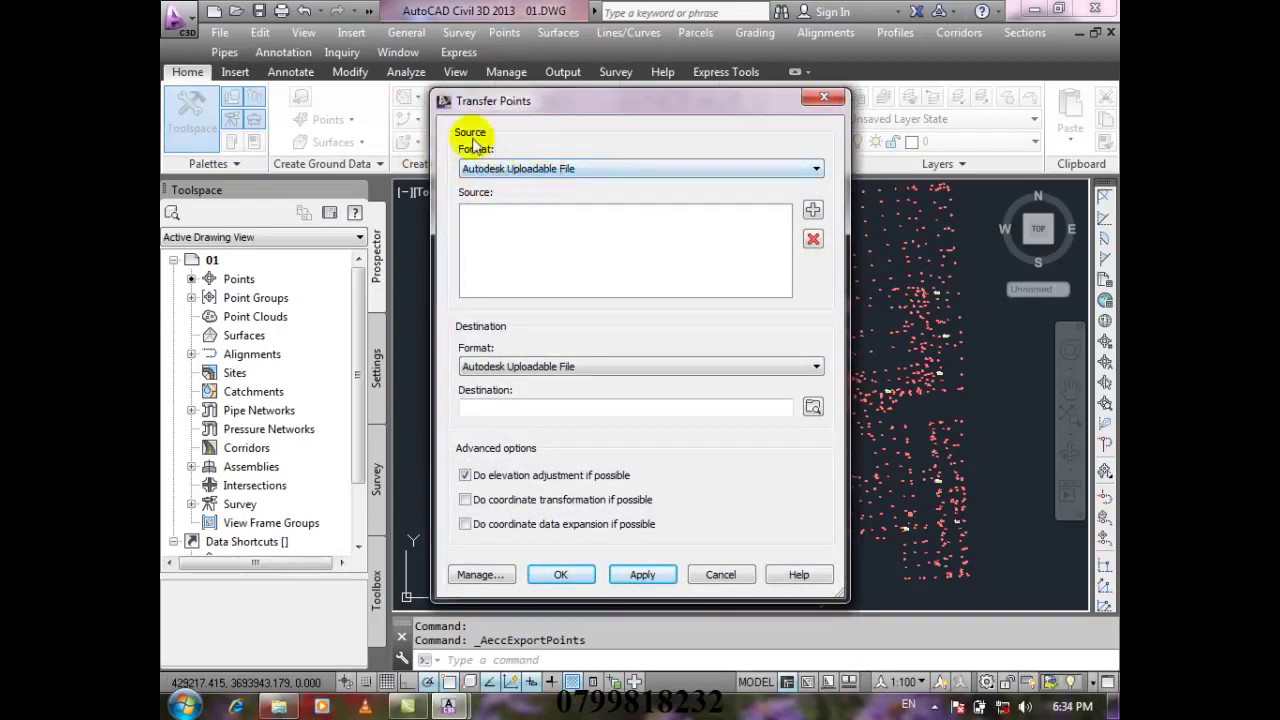
left_click(511, 172)
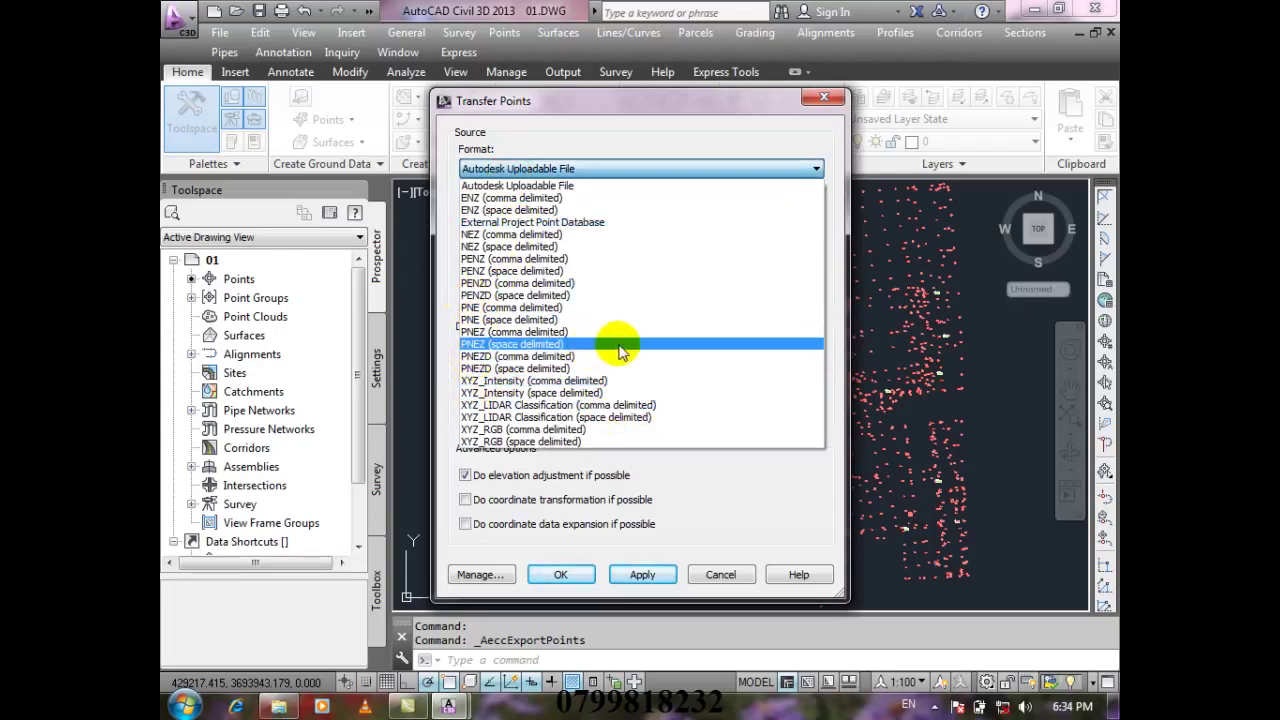
left_click(568, 250)
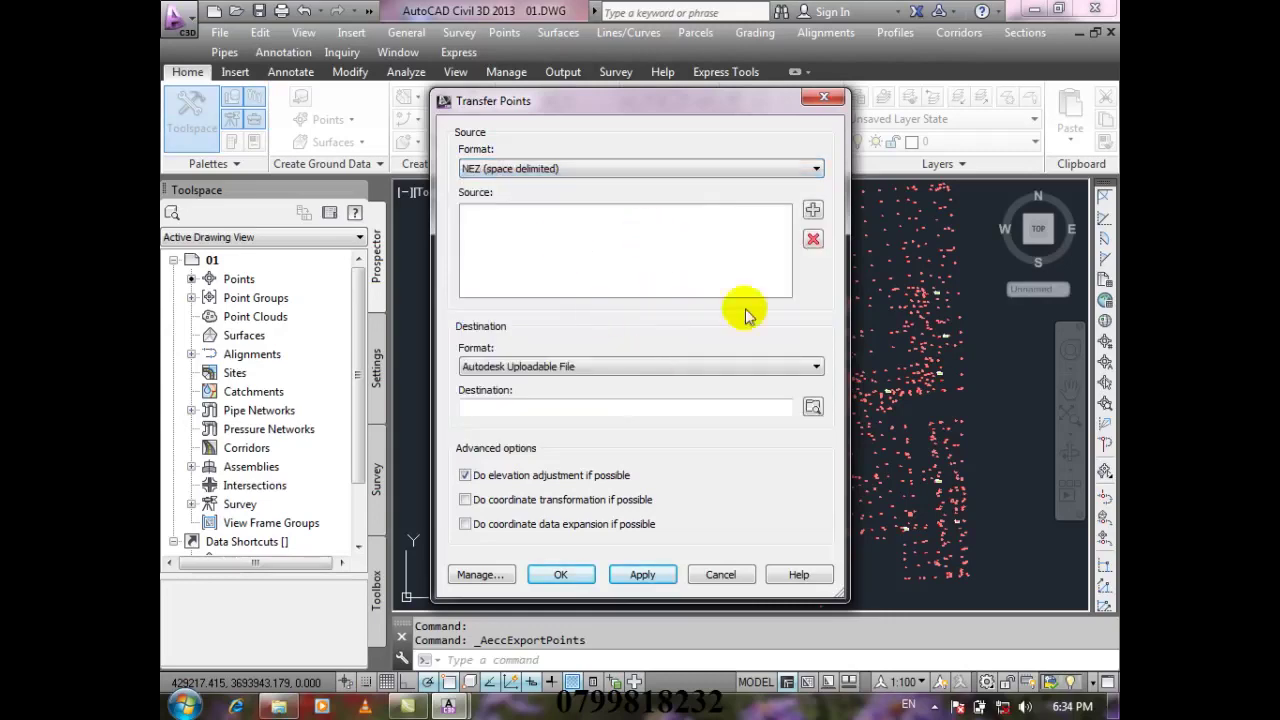
- Add BUILDING.TXT from the Documents folder as the source file of the point transfer
left_click(813, 210)
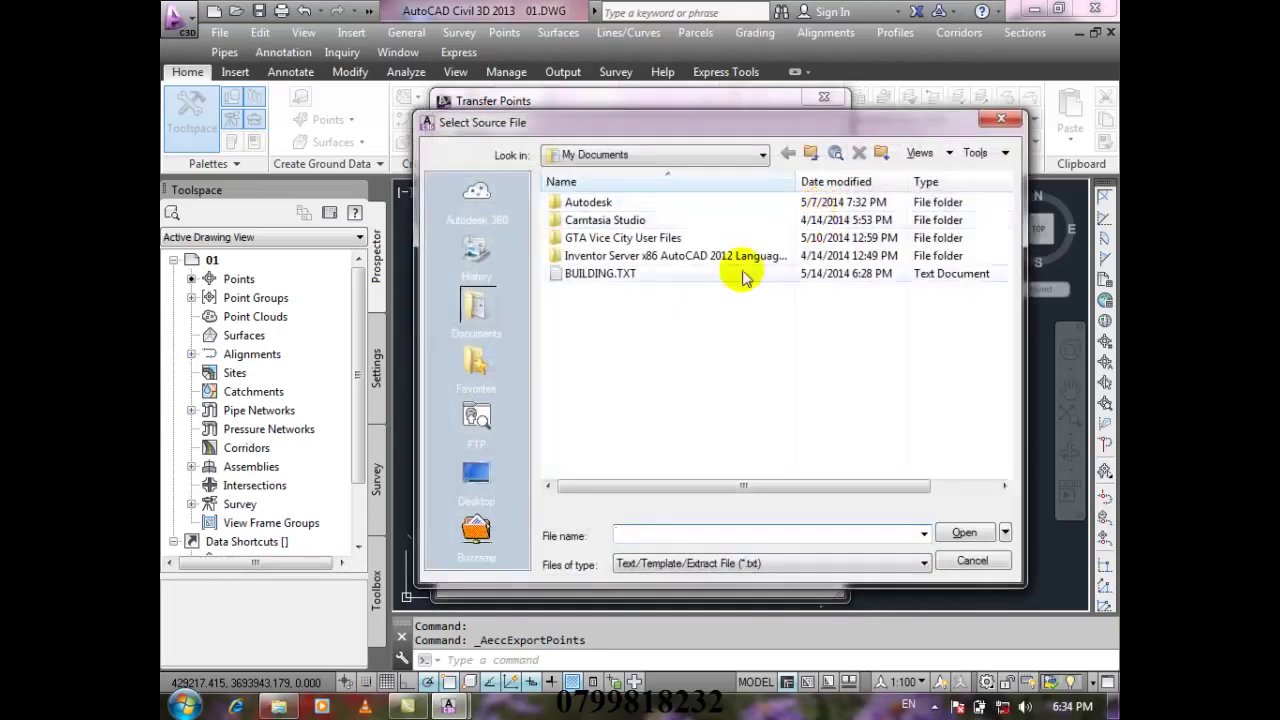
left_click(590, 274)
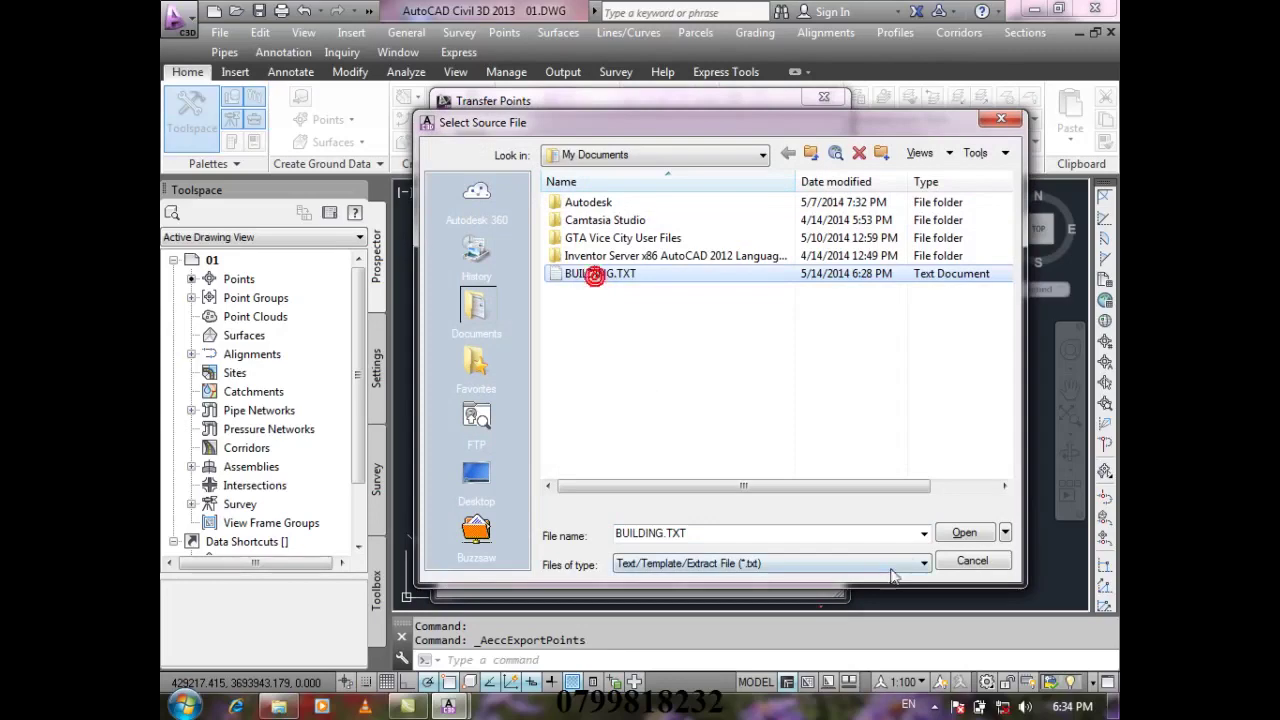
left_click(963, 532)
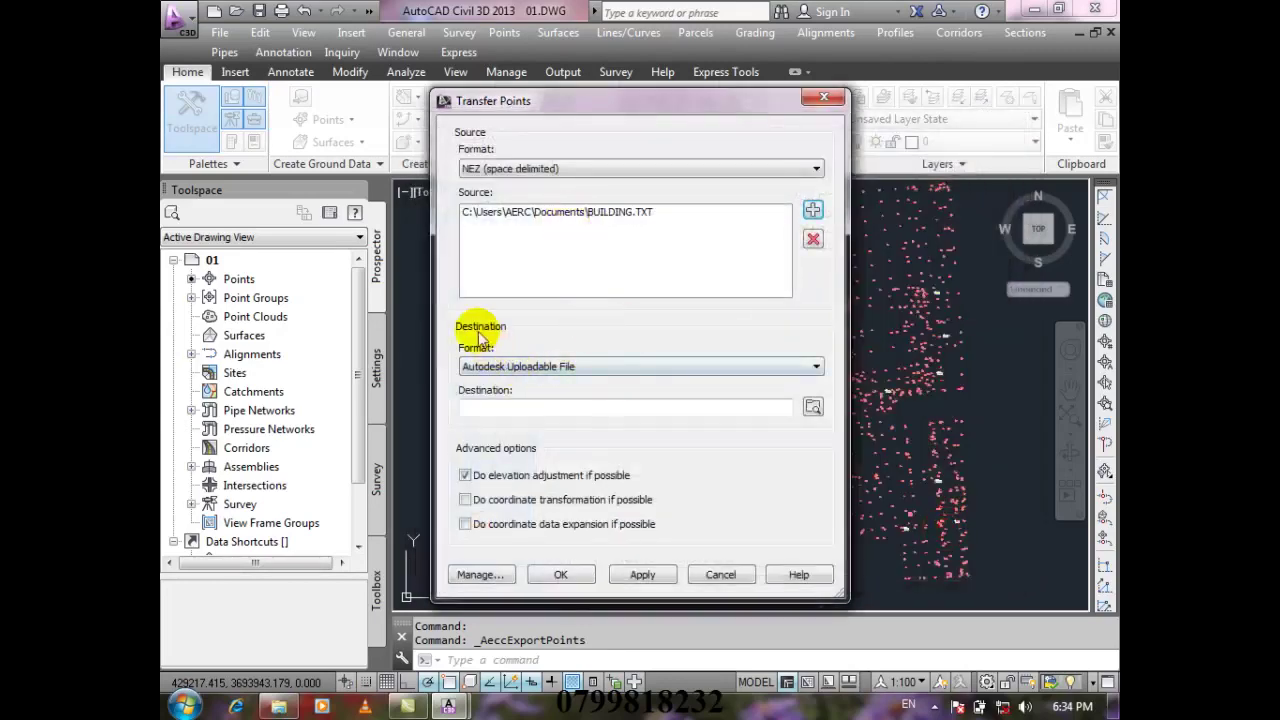
- Set the transfer's destination format to ENZ (comma delimited) and its destination file to EDBUILDING.TXT in the Documents folder
left_click(540, 367)
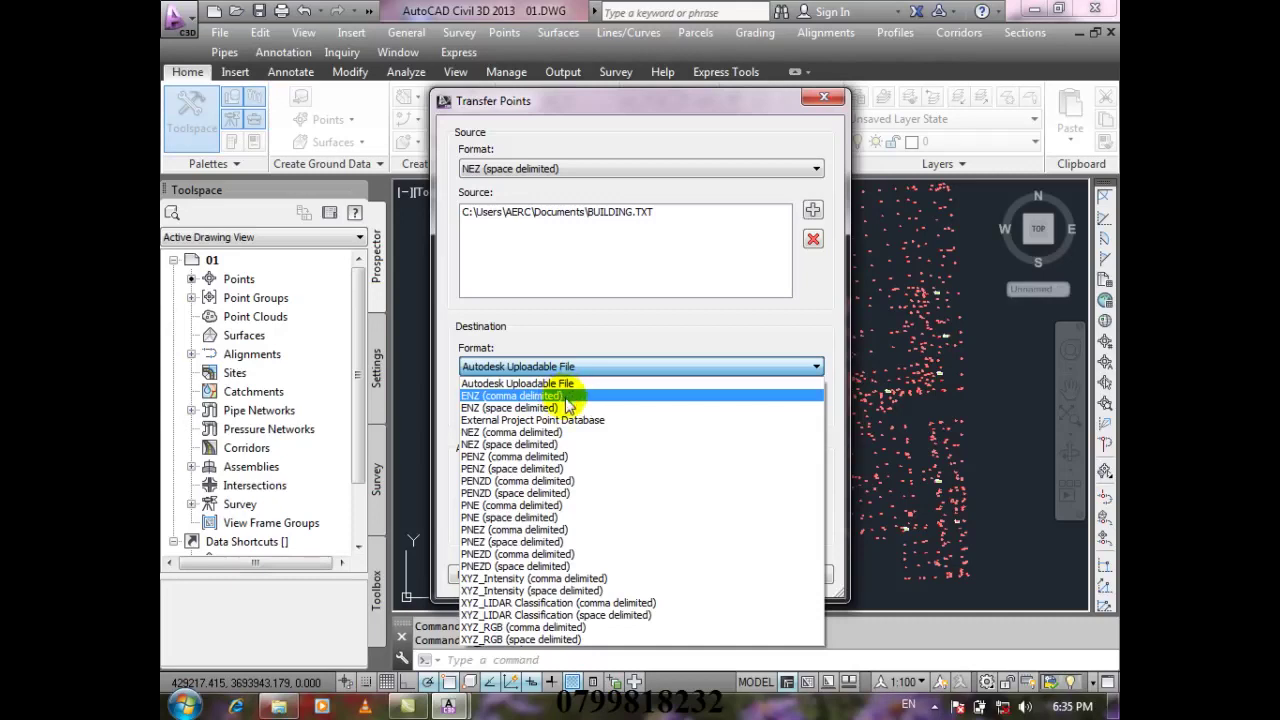
left_click(566, 397)
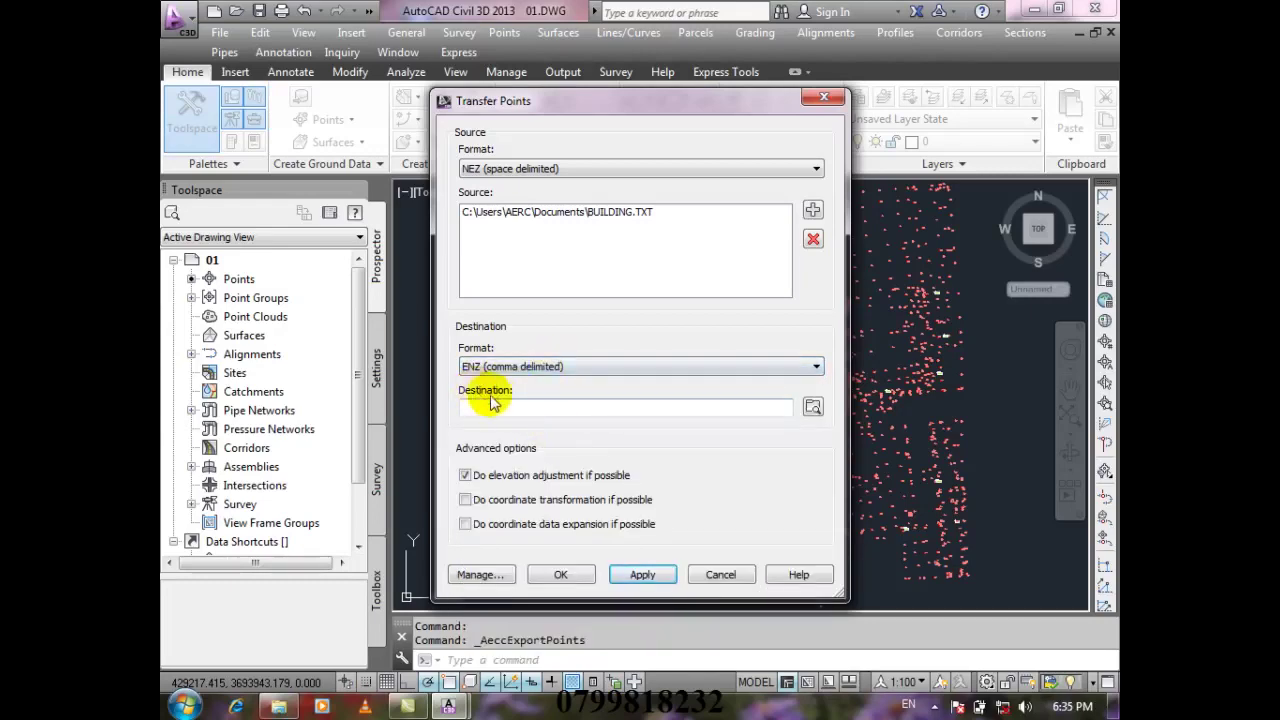
left_click(810, 406)
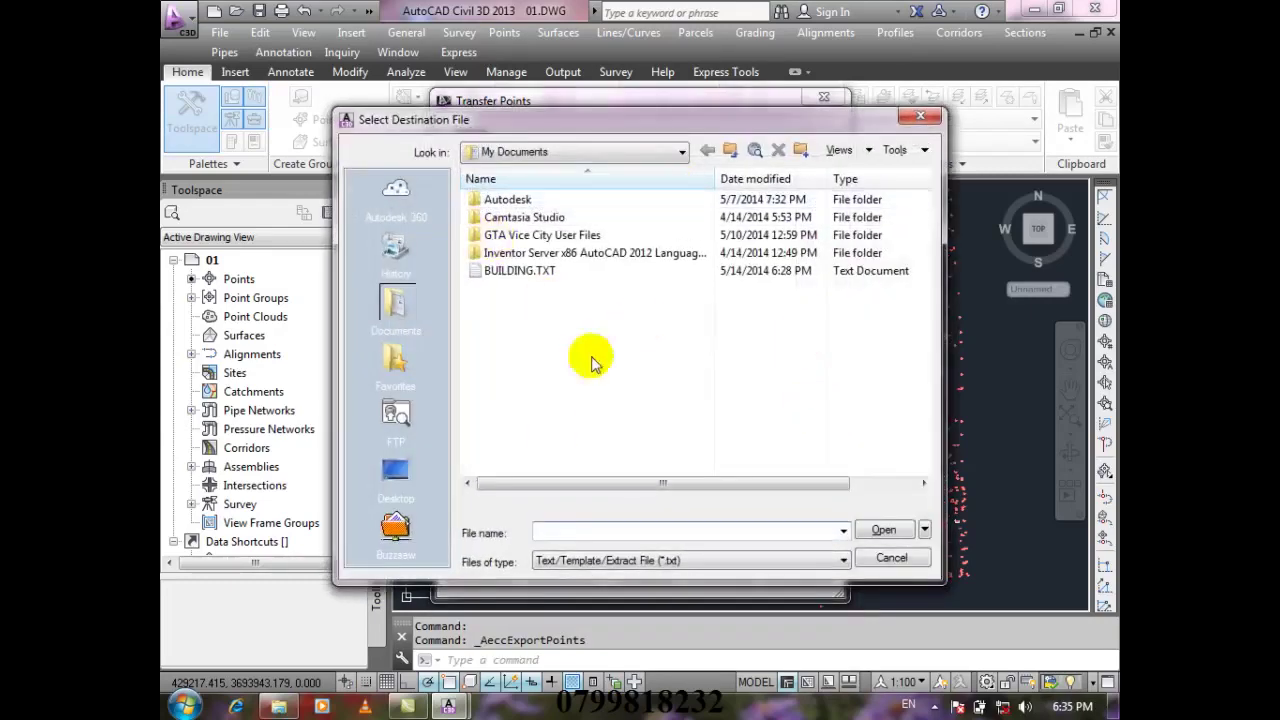
left_click(518, 272)
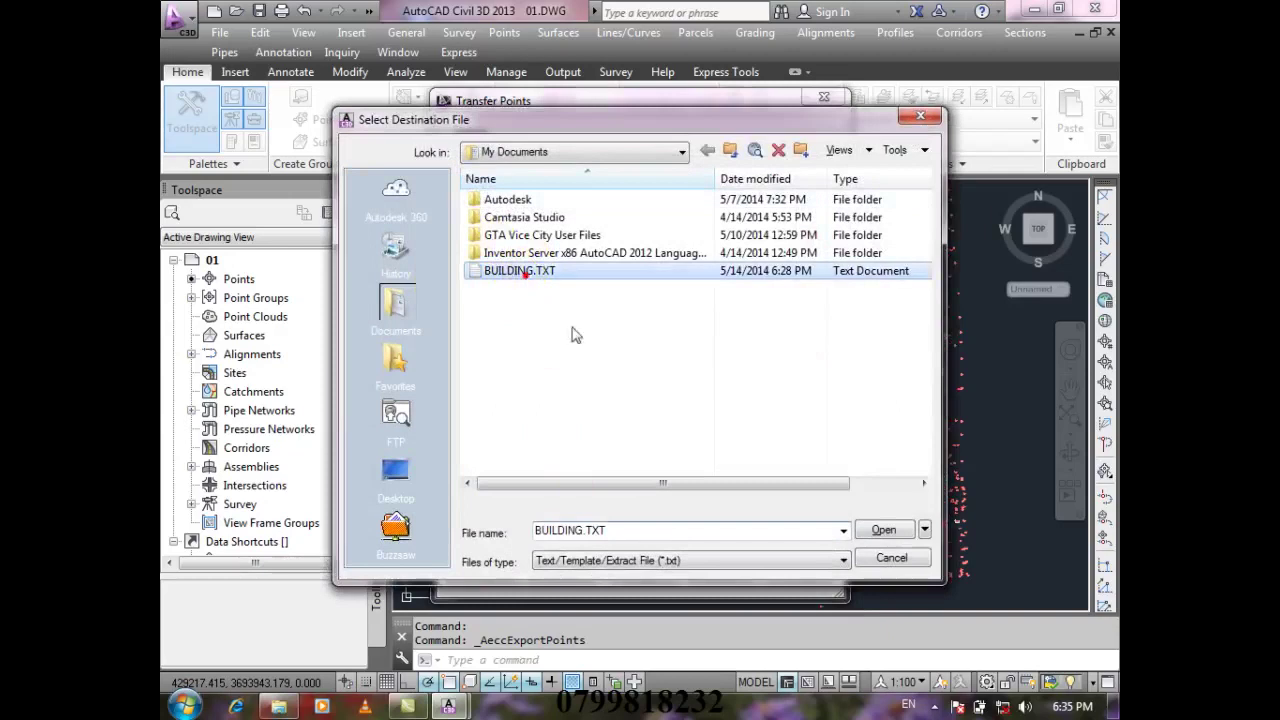
double_click(550, 532)
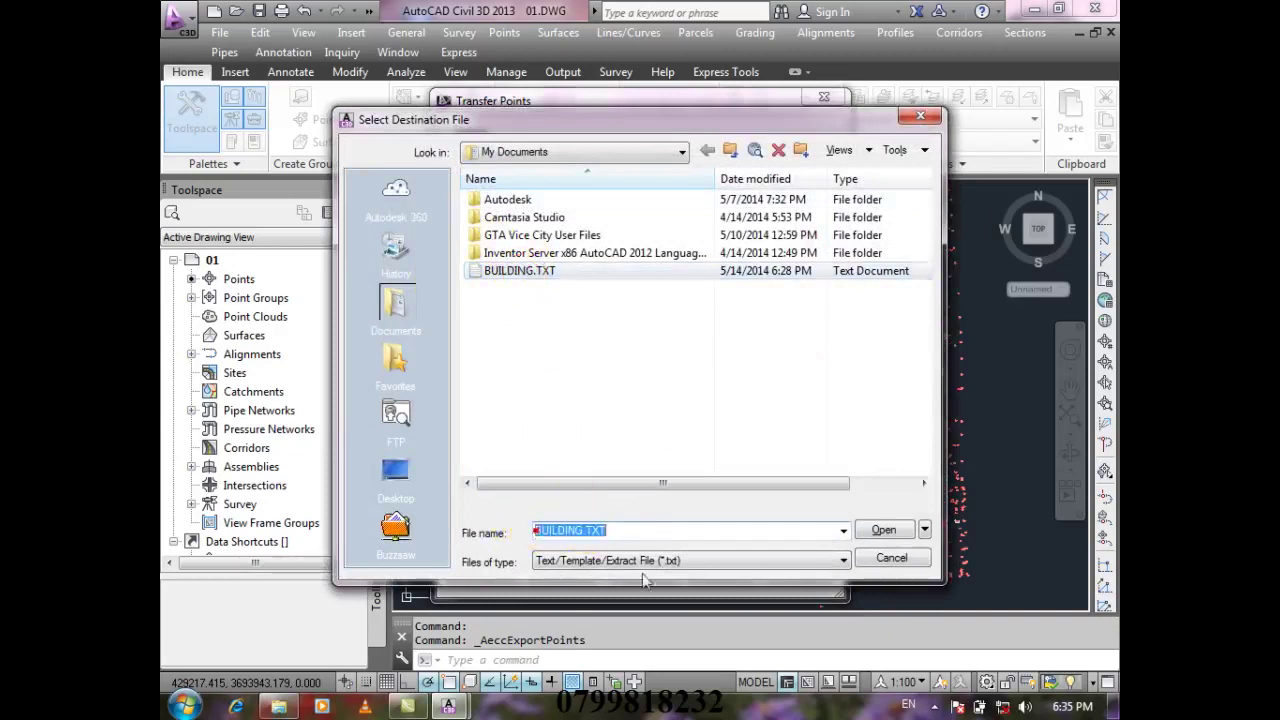
left_click(537, 531)
type("ED")
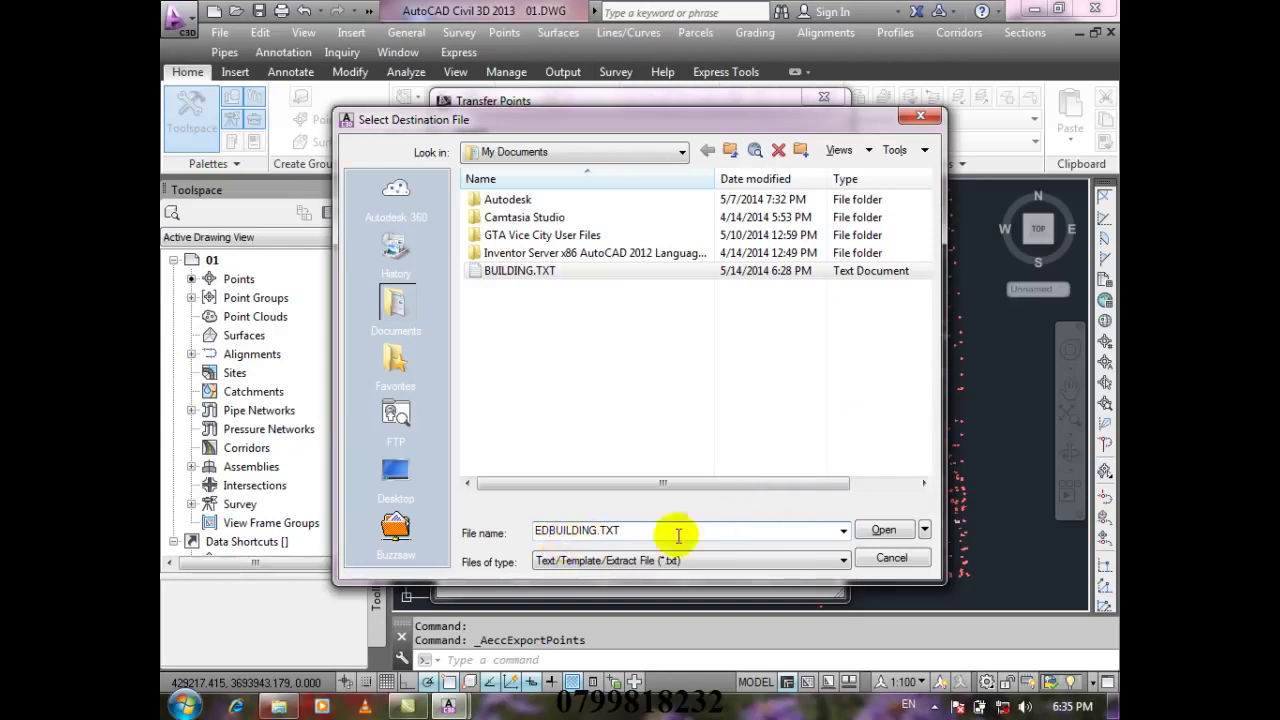
left_click(885, 531)
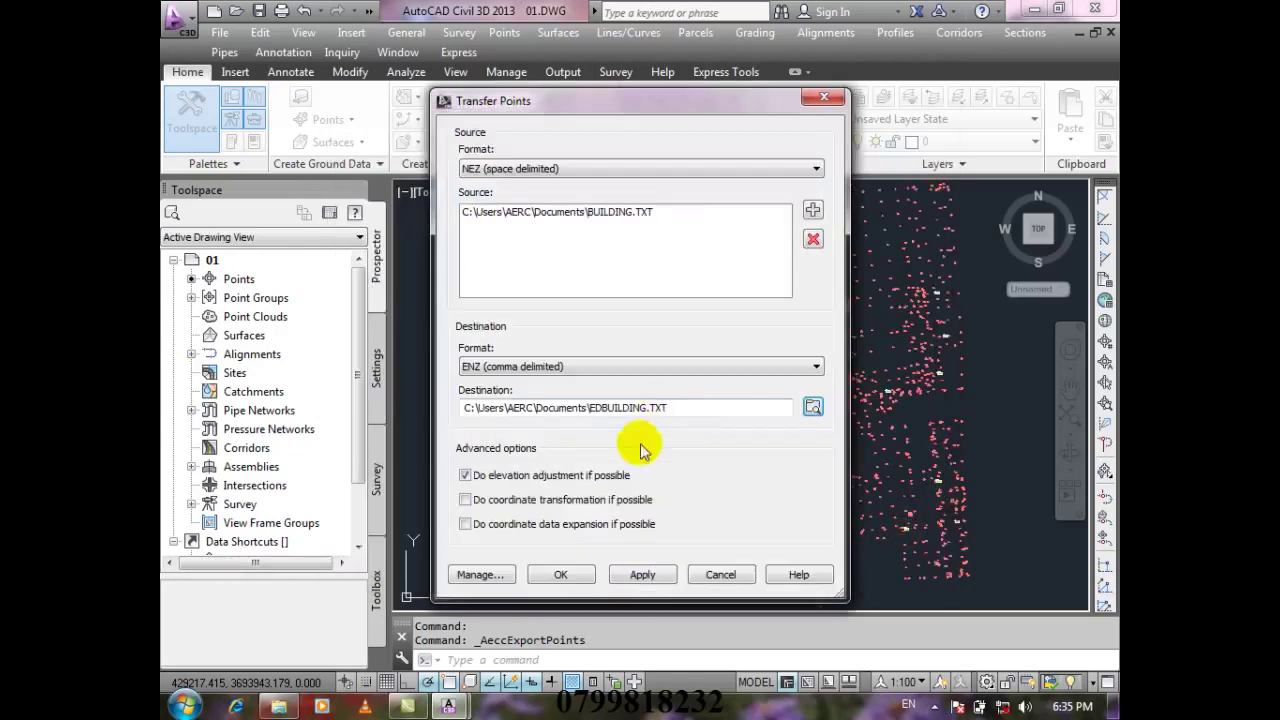
- Enable coordinate transformation and coordinate data expansion for the transfer, and run it
left_click(506, 499)
left_click(512, 524)
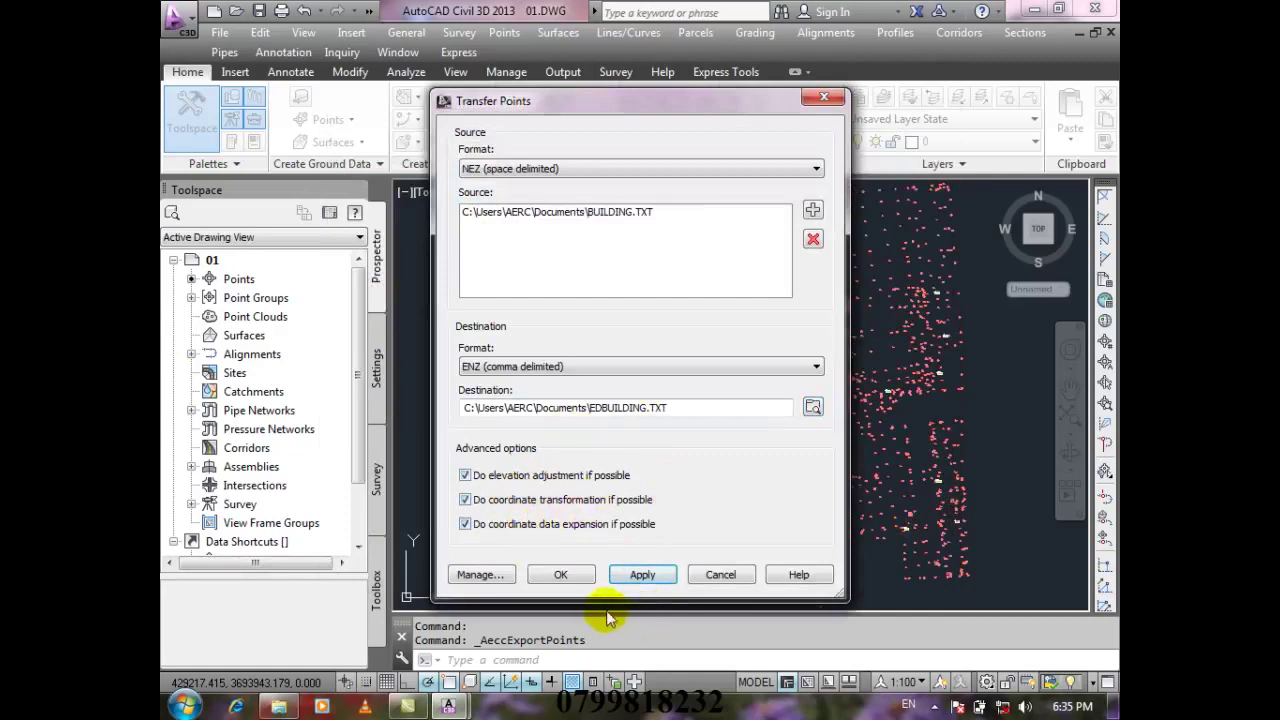
left_click(566, 575)
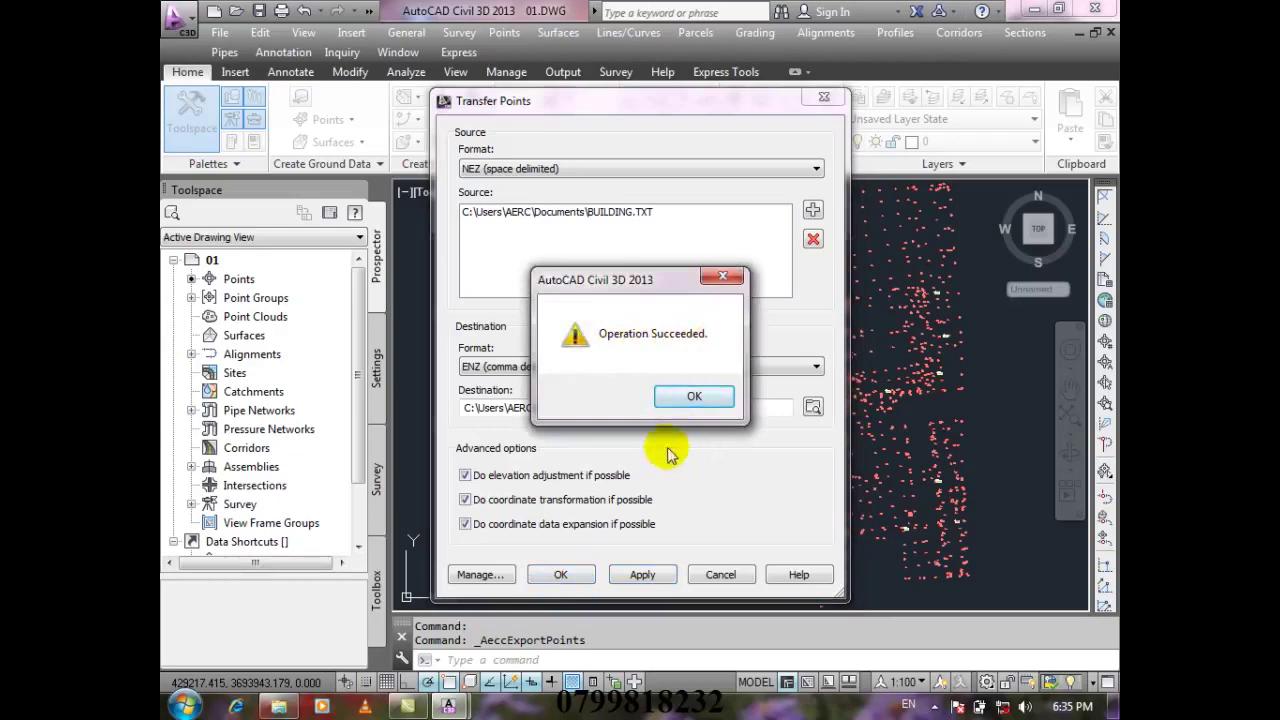
left_click(676, 398)
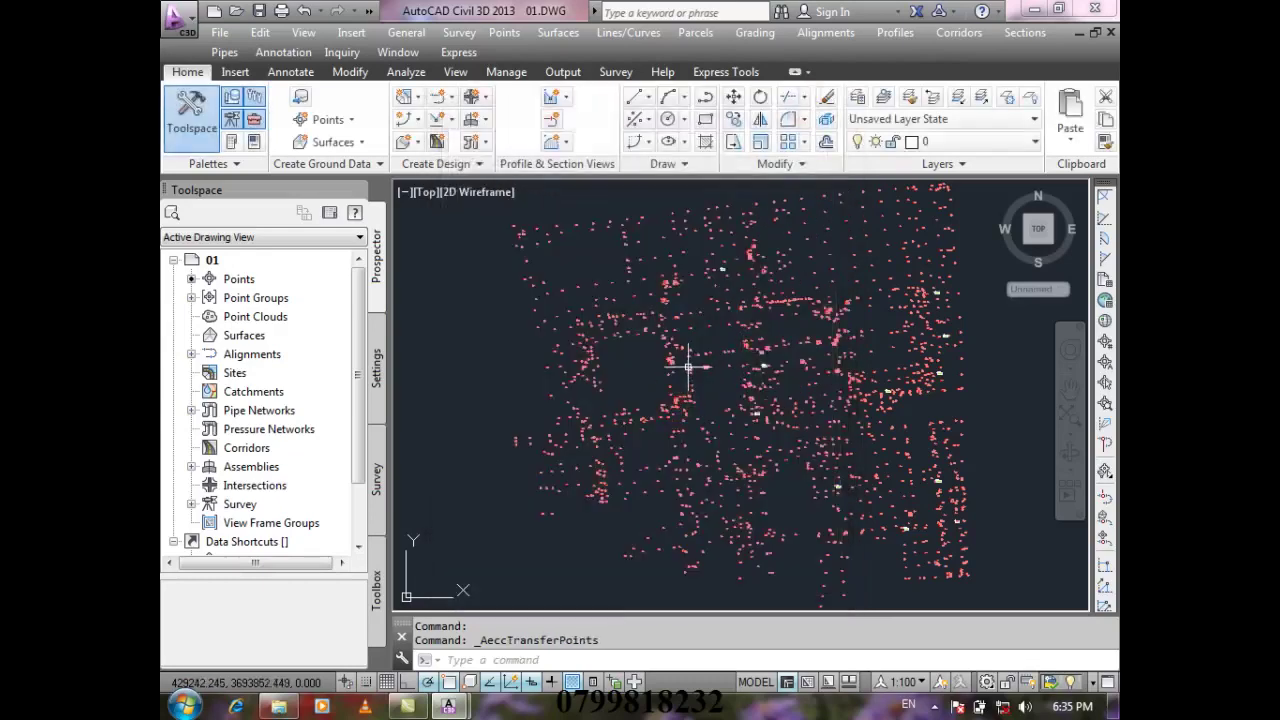
- Switch to the Documents library in Windows Explorer and open EDBUILDING.TXT to examine the order and delimiter of its coordinates
left_click(280, 707)
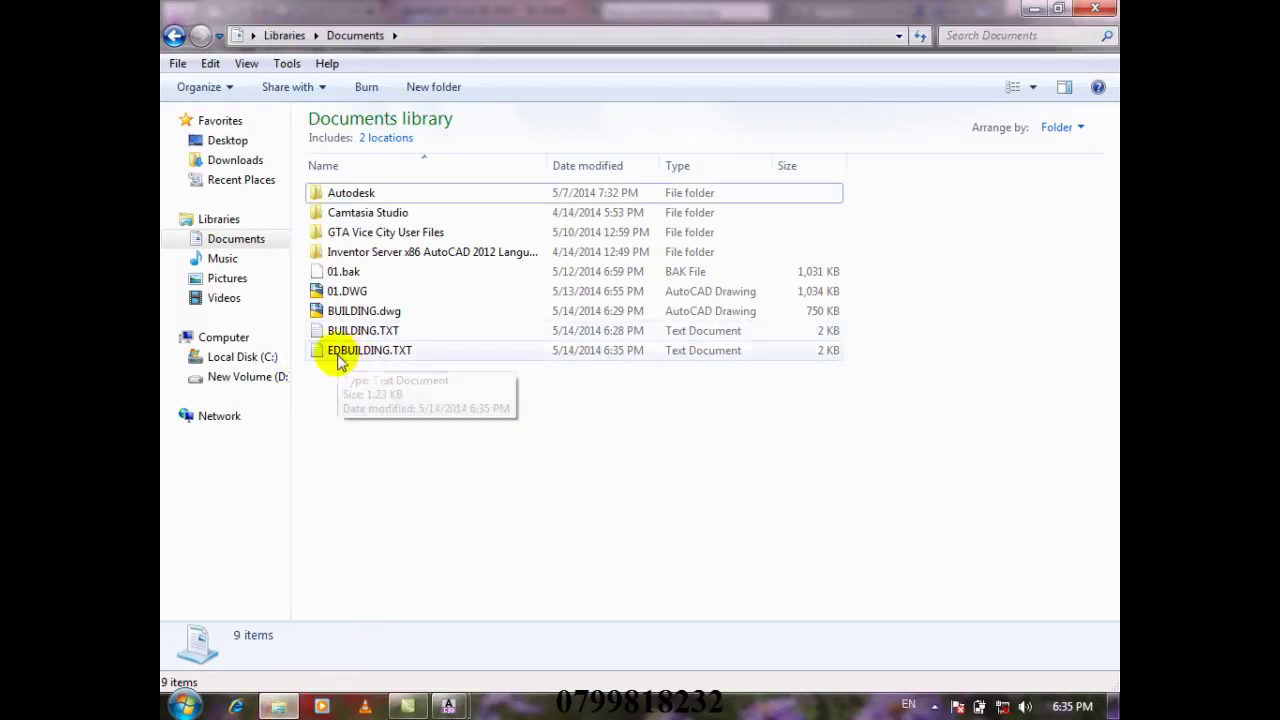
double_click(405, 350)
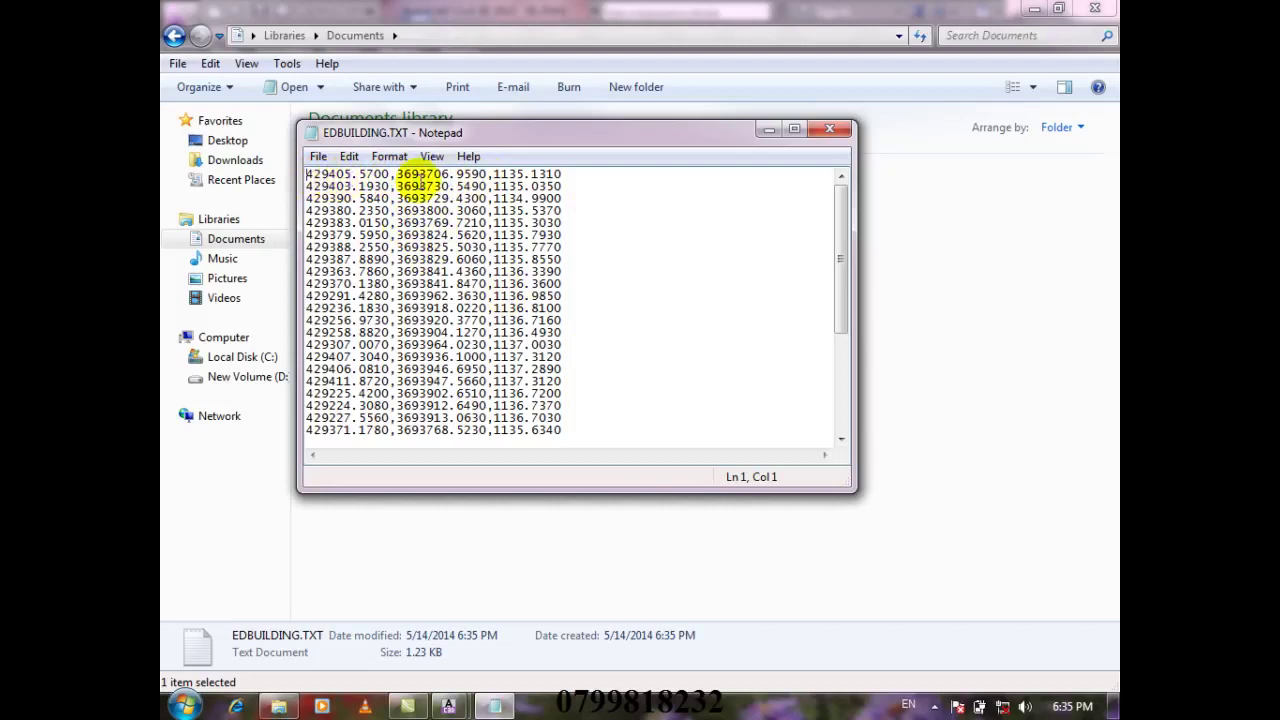
- Close EDBUILDING.TXT and open the original BUILDING.TXT to compare its coordinate order and delimiter, then close it
left_click(829, 129)
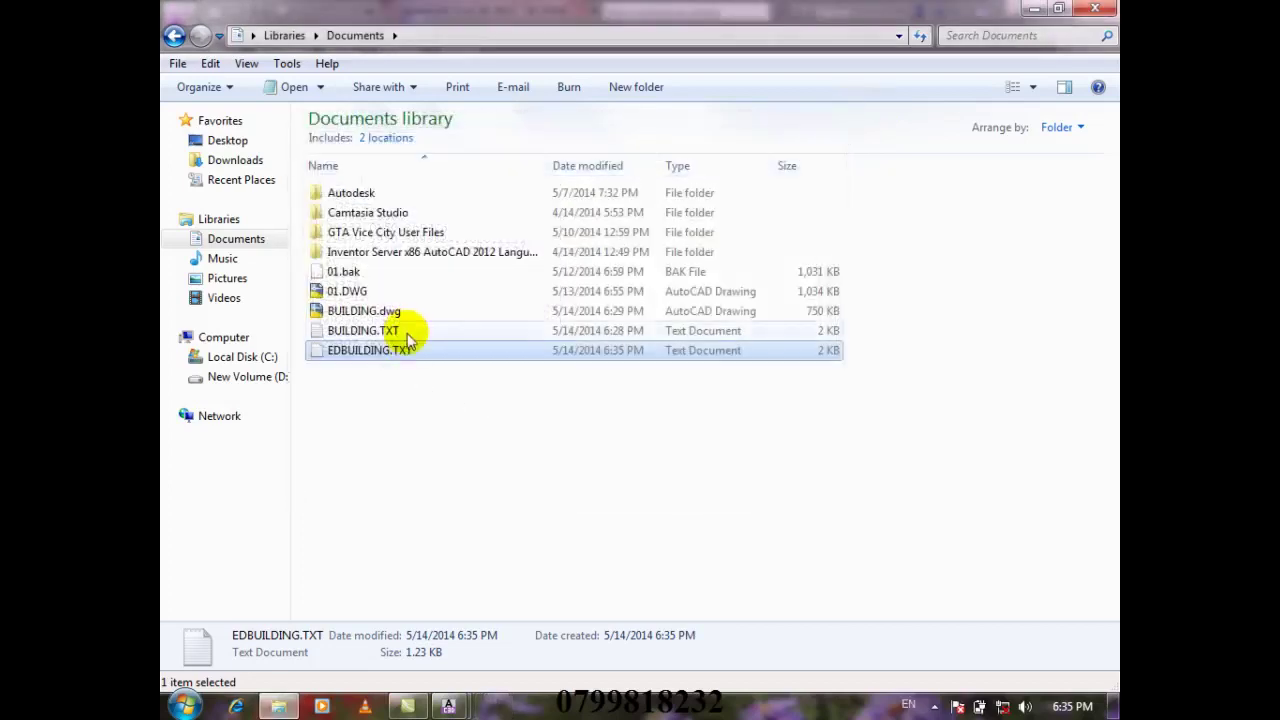
double_click(395, 330)
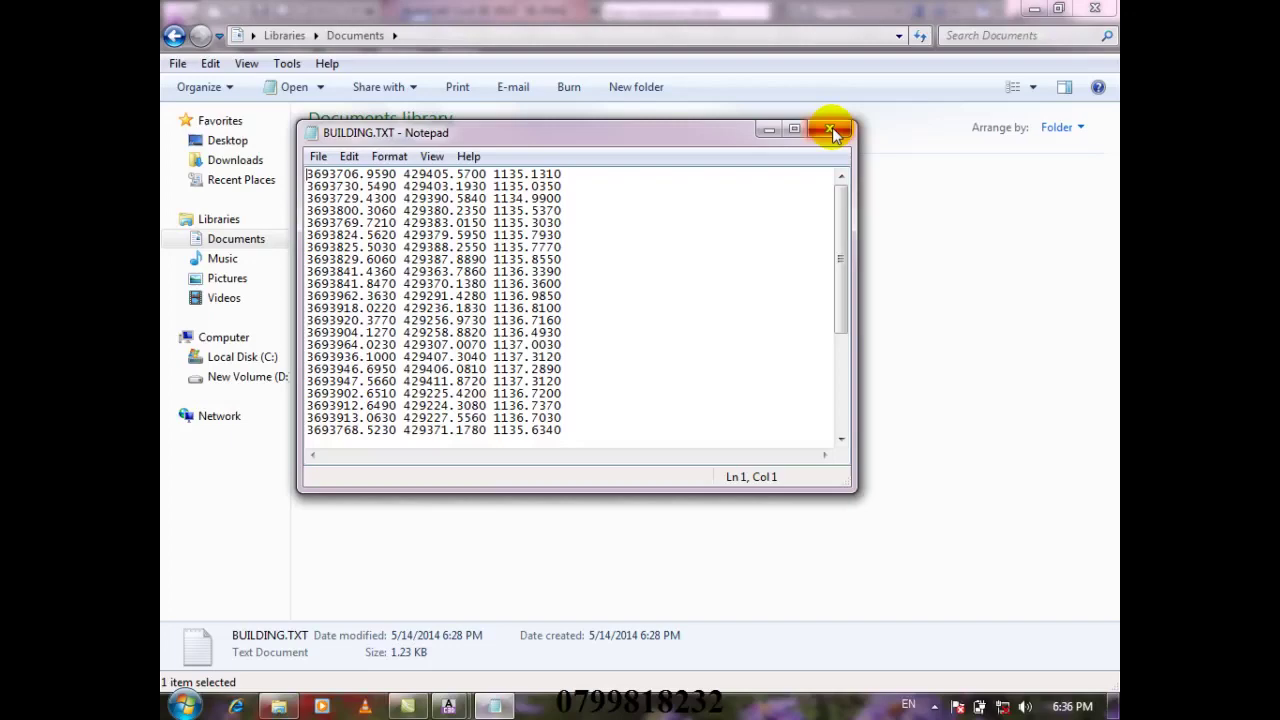
left_click(830, 130)
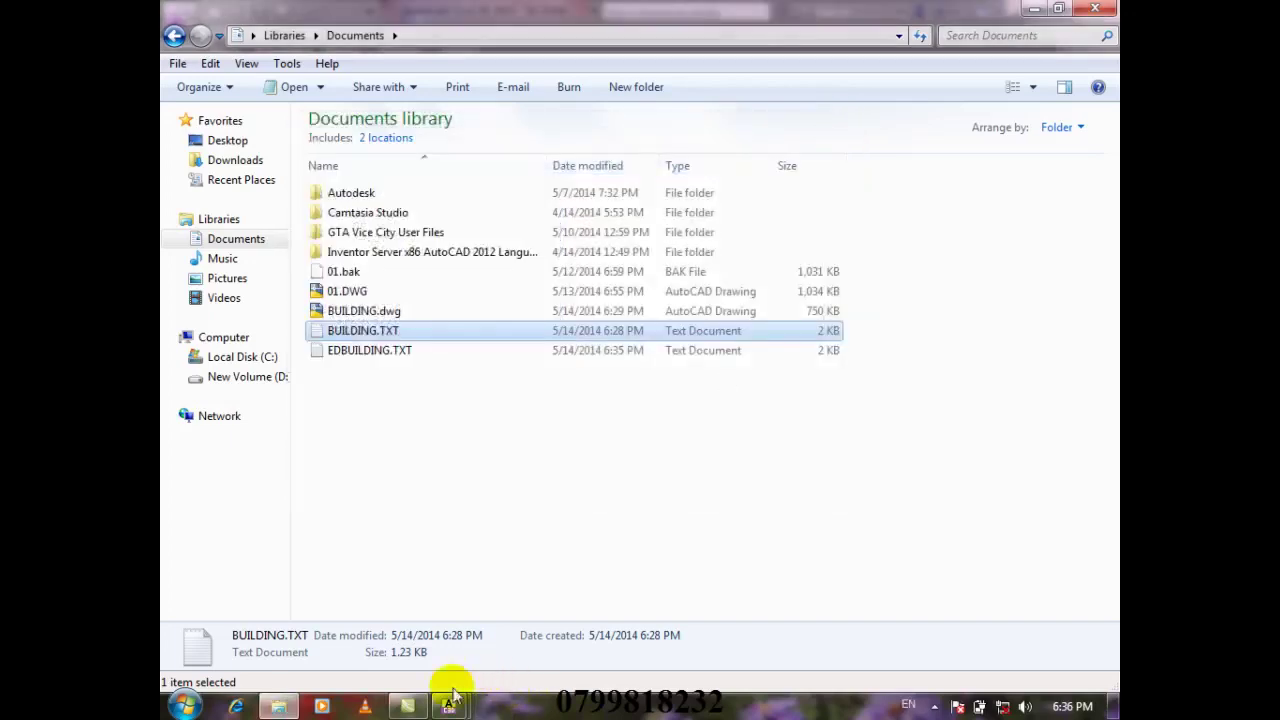
- Switch to AutoCAD Civil 3D and list all the drawing's points sorted by point number to examine their properties
mouse_move(448, 706)
left_click(494, 648)
left_click(510, 36)
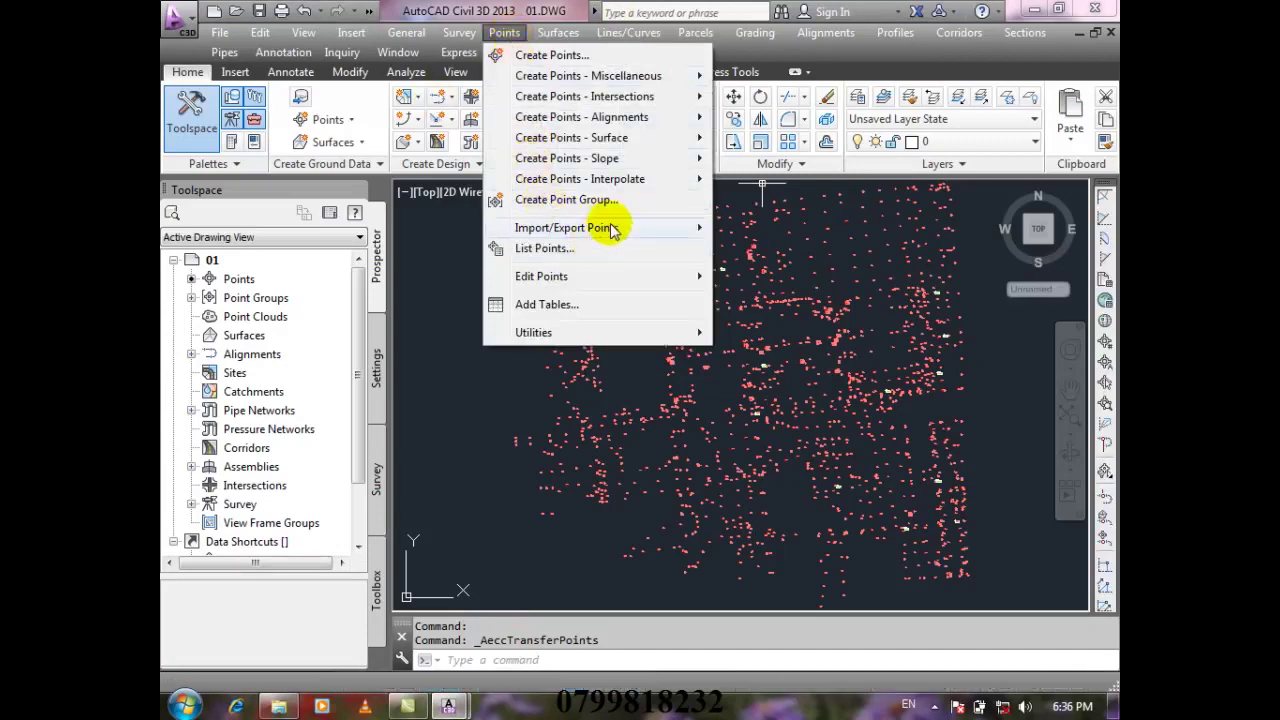
mouse_move(613, 230)
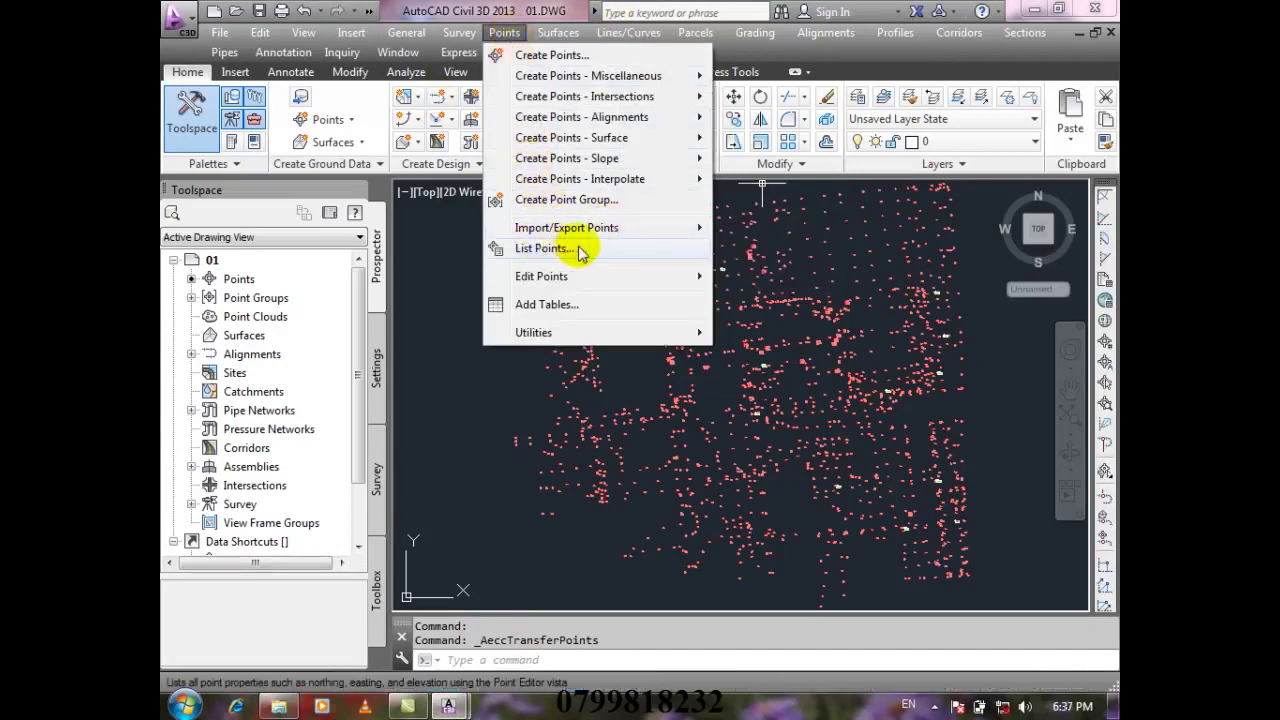
left_click(580, 250)
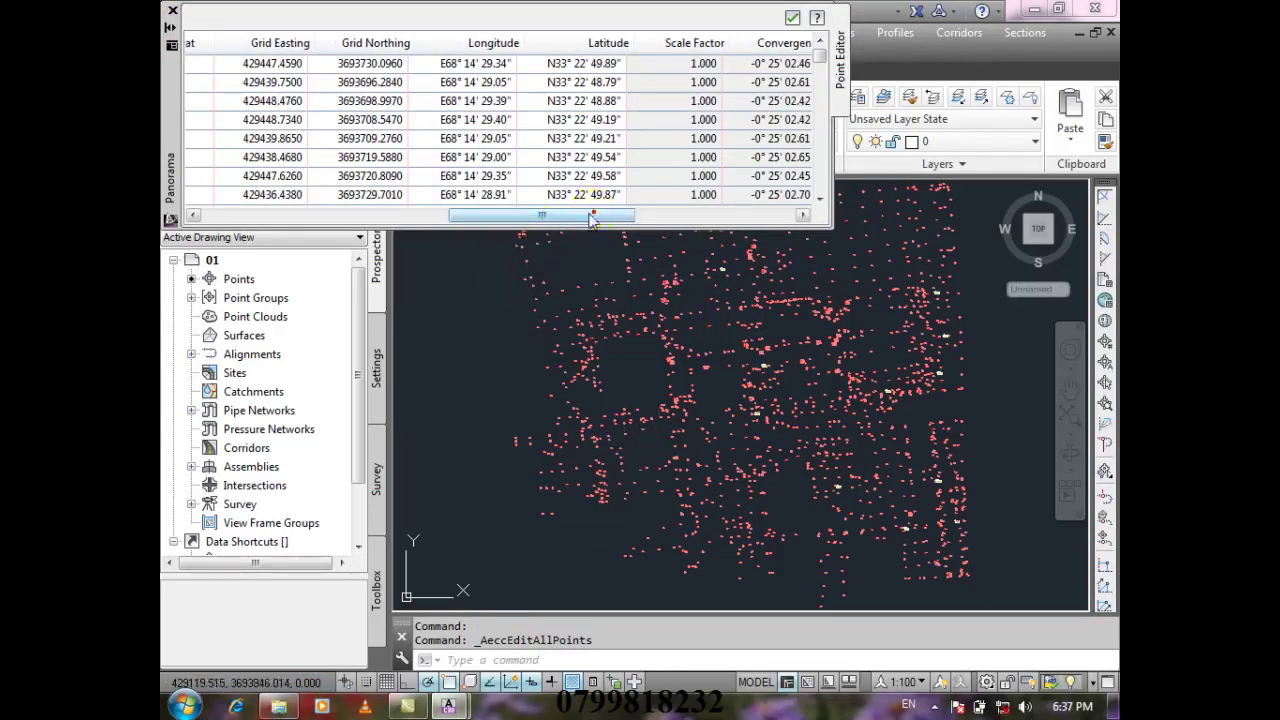
left_click_drag(594, 213, 288, 246)
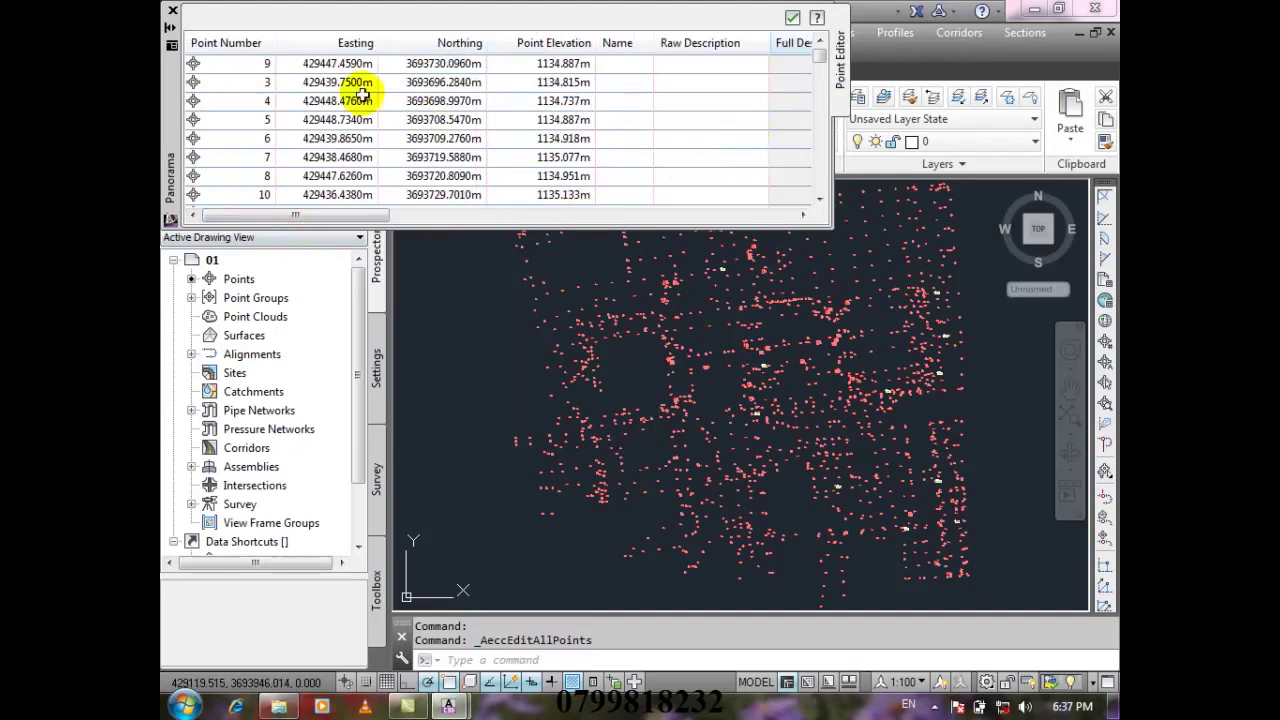
left_click(245, 46)
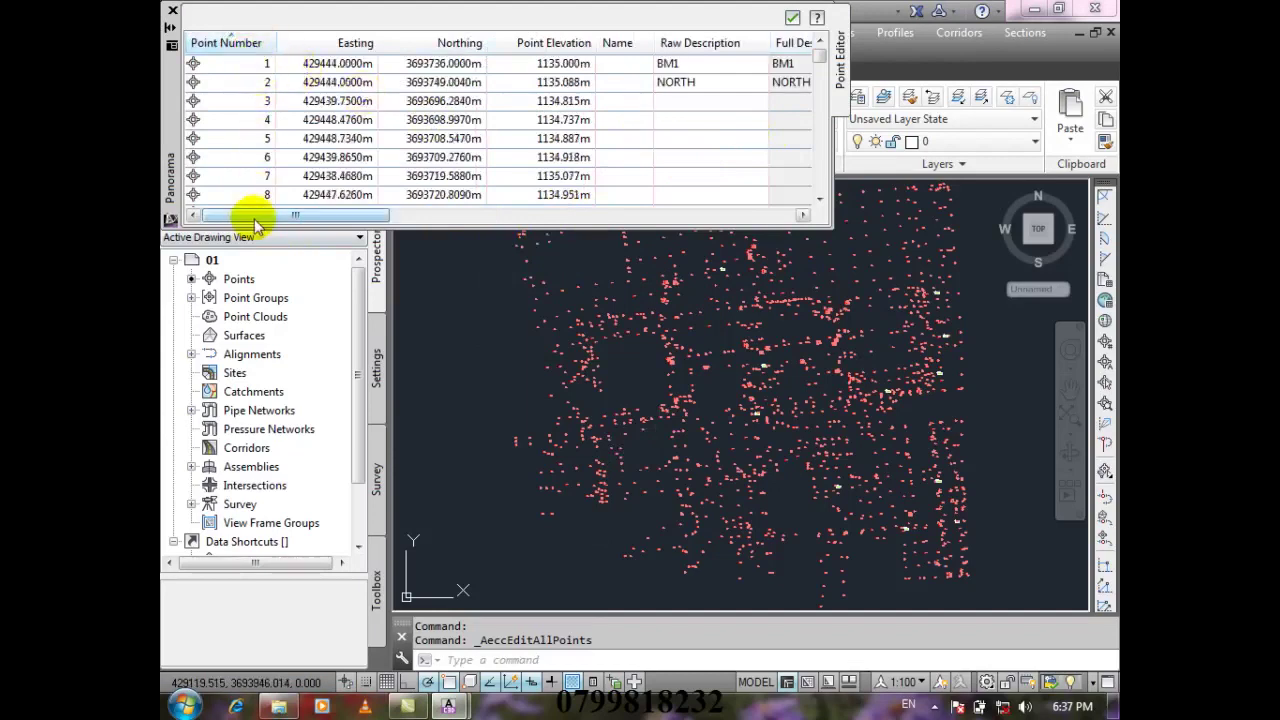
left_click(793, 18)
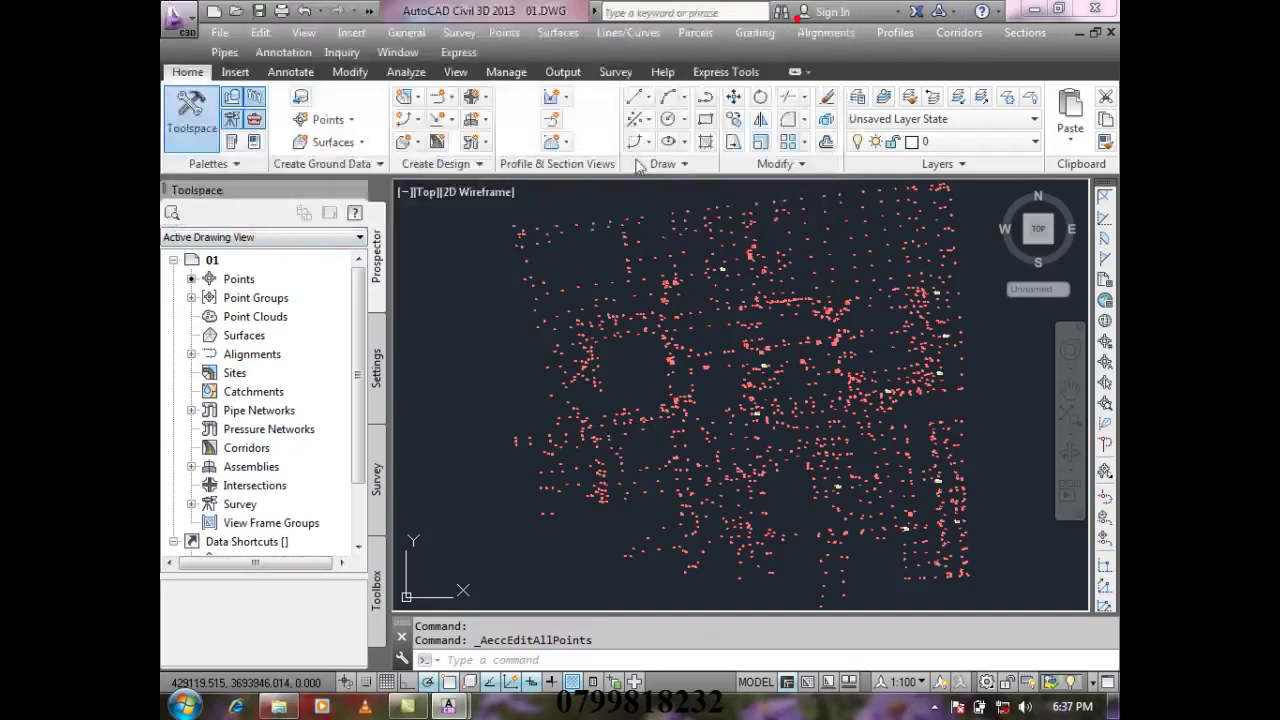
- Open the drawing's points for editing, pick the elevation of point 1, and close the point editor
left_click(504, 33)
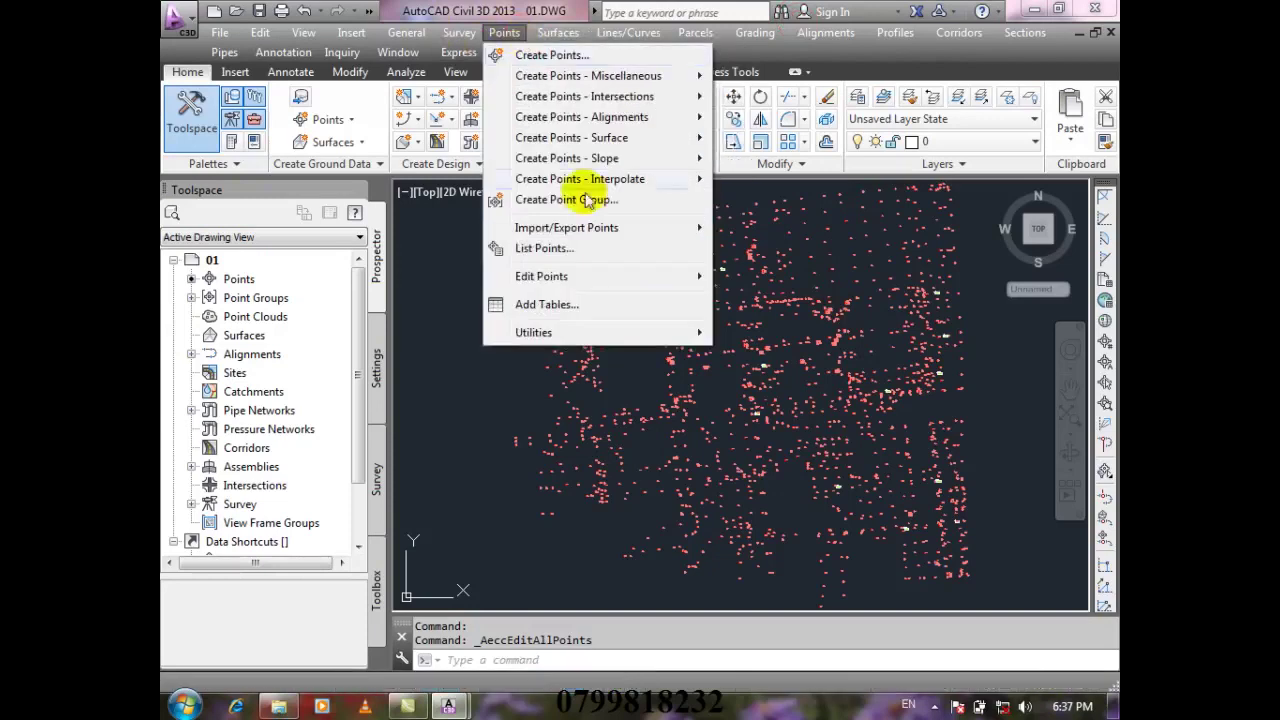
mouse_move(585, 277)
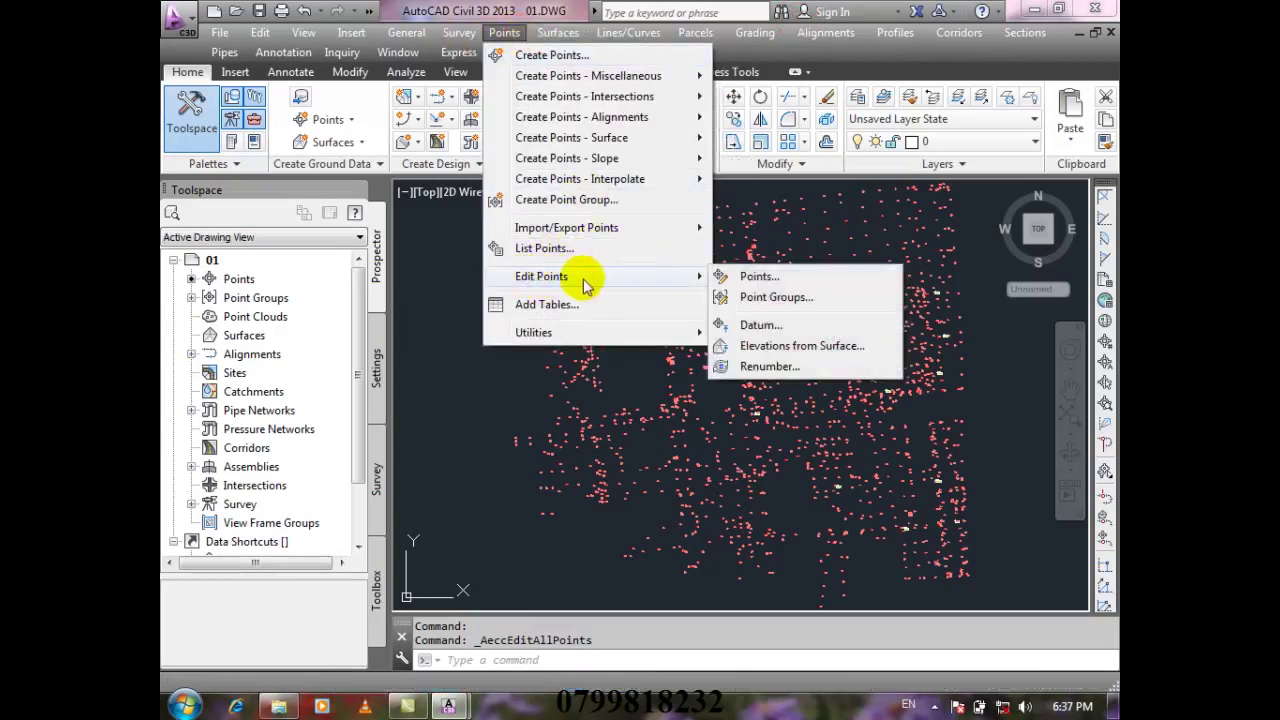
left_click(784, 277)
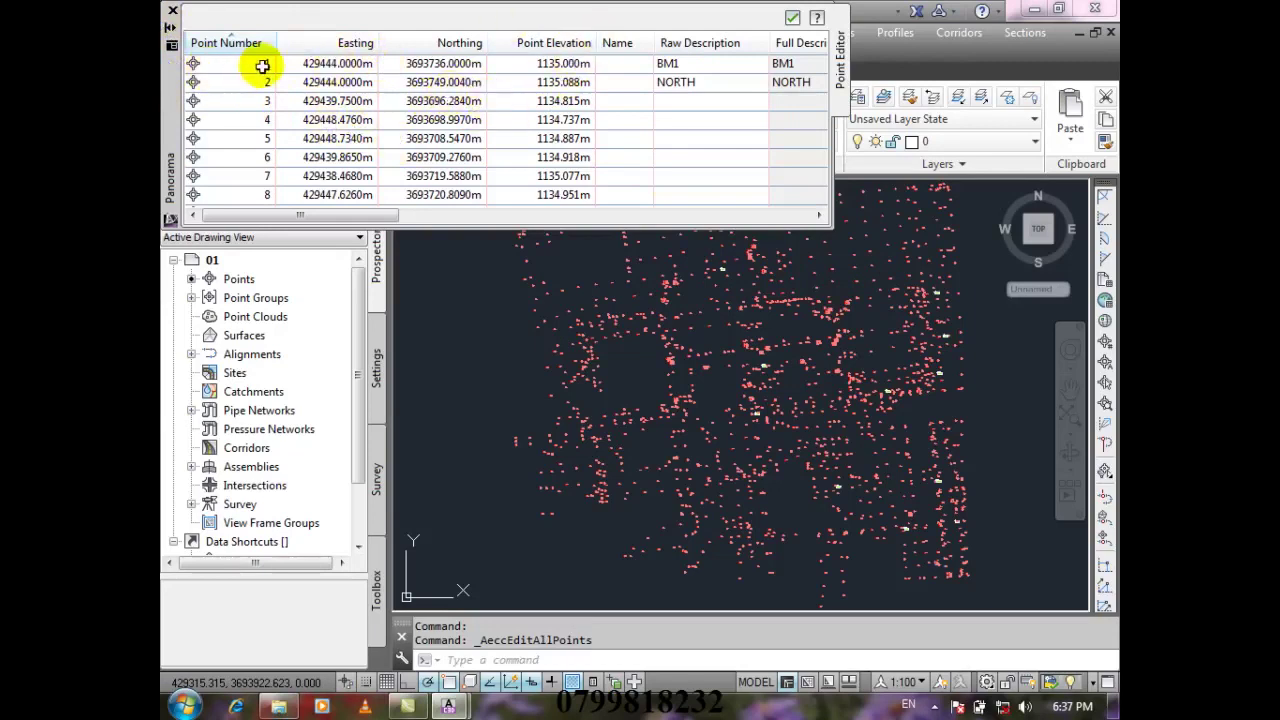
left_click(560, 63)
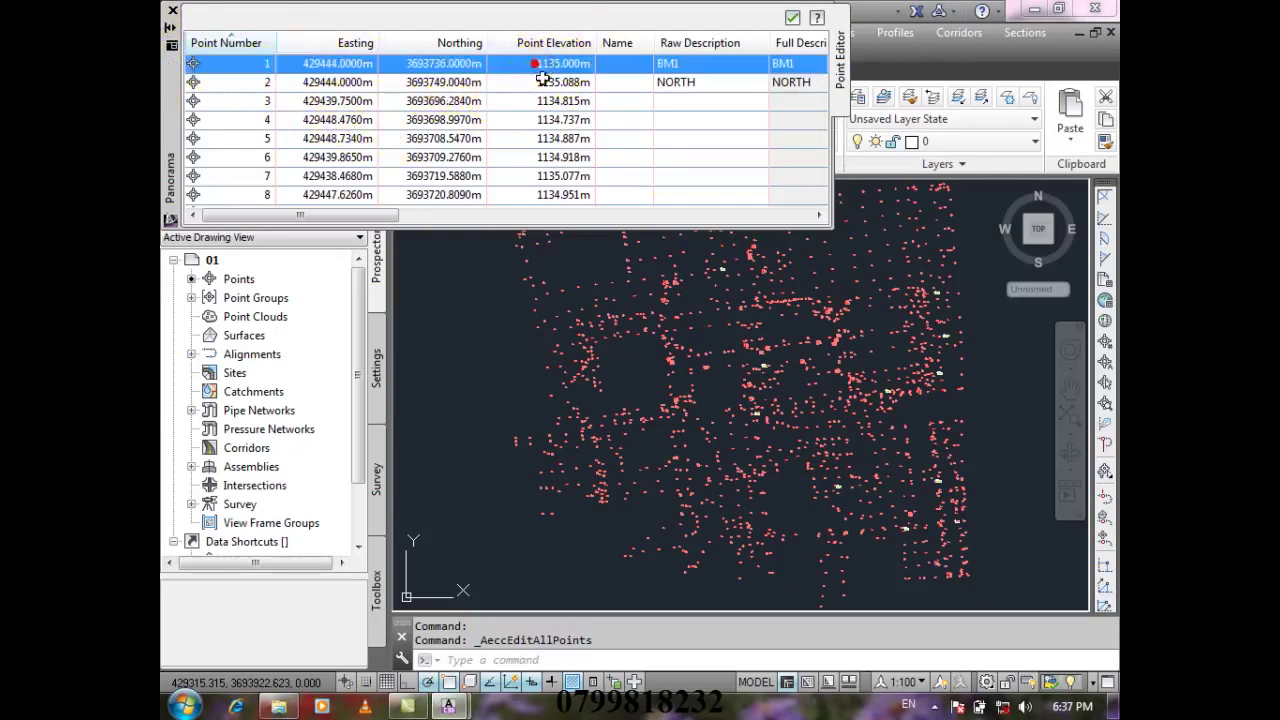
left_click(566, 63)
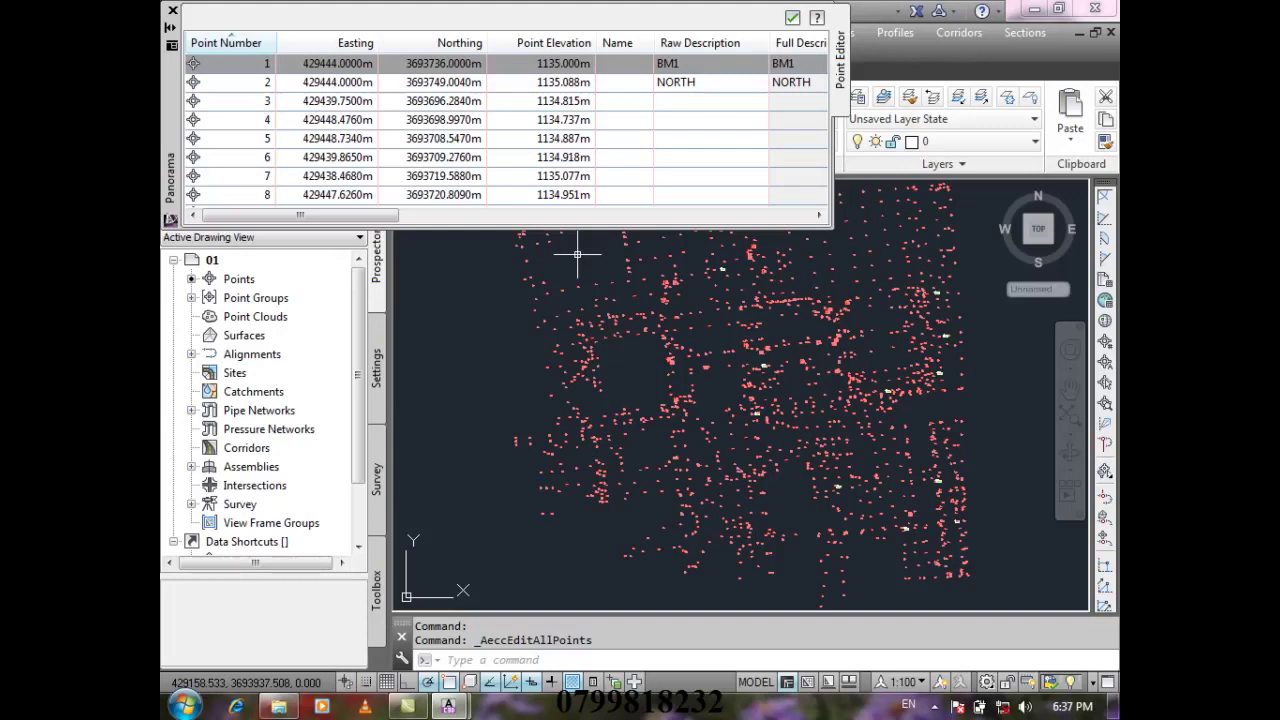
left_click(172, 10)
- Open the BUILDING group's properties through the point groups editing command, review its default styles, and cancel without changes
left_click(504, 32)
mouse_move(615, 282)
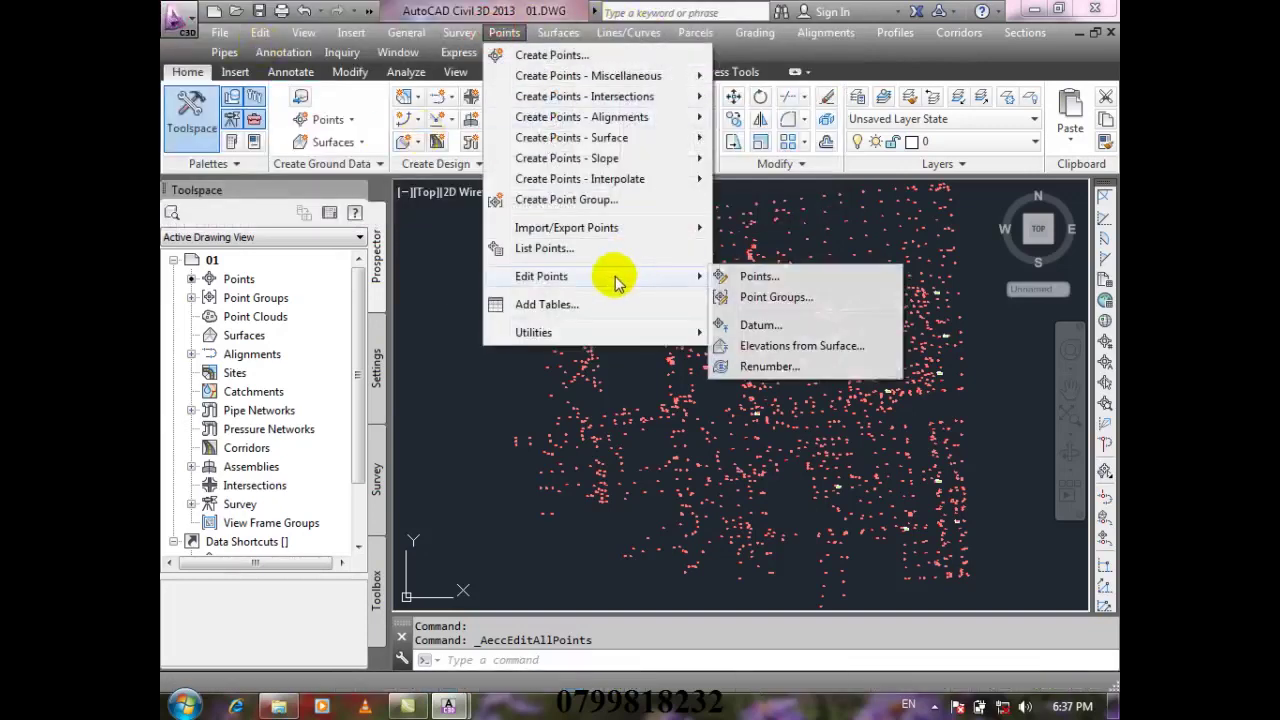
left_click(818, 300)
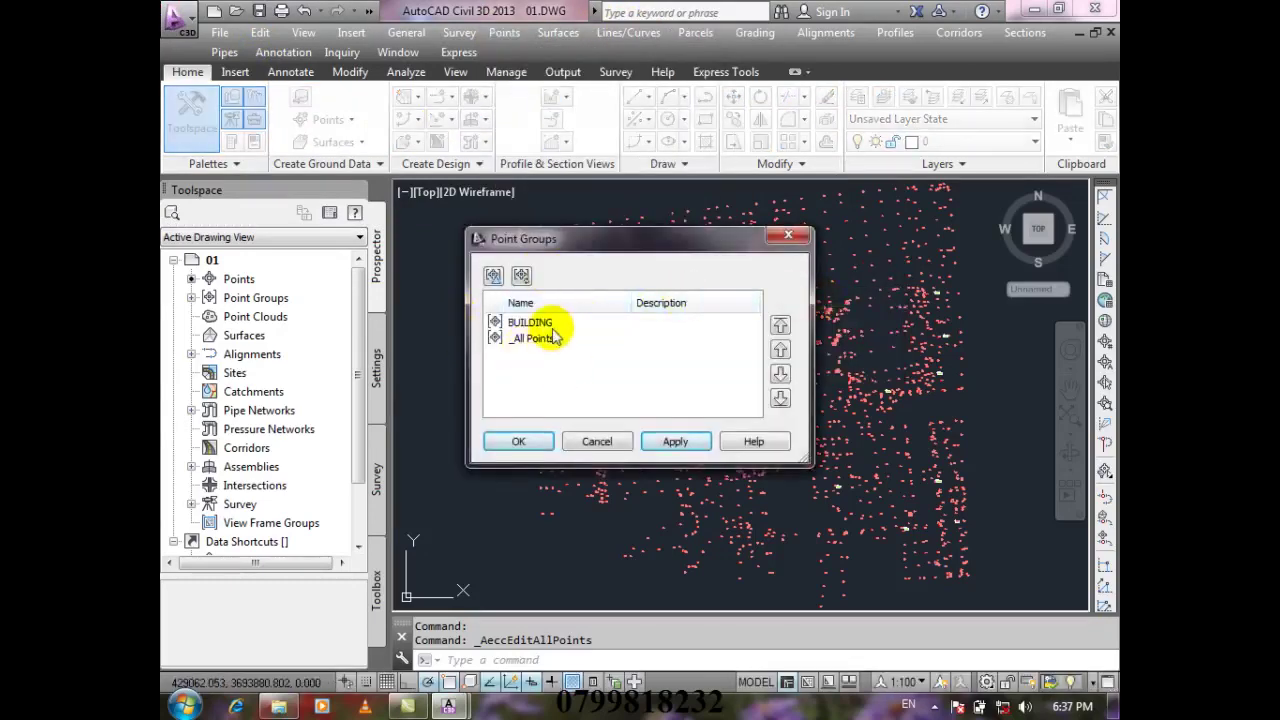
left_click(548, 324)
double_click(548, 324)
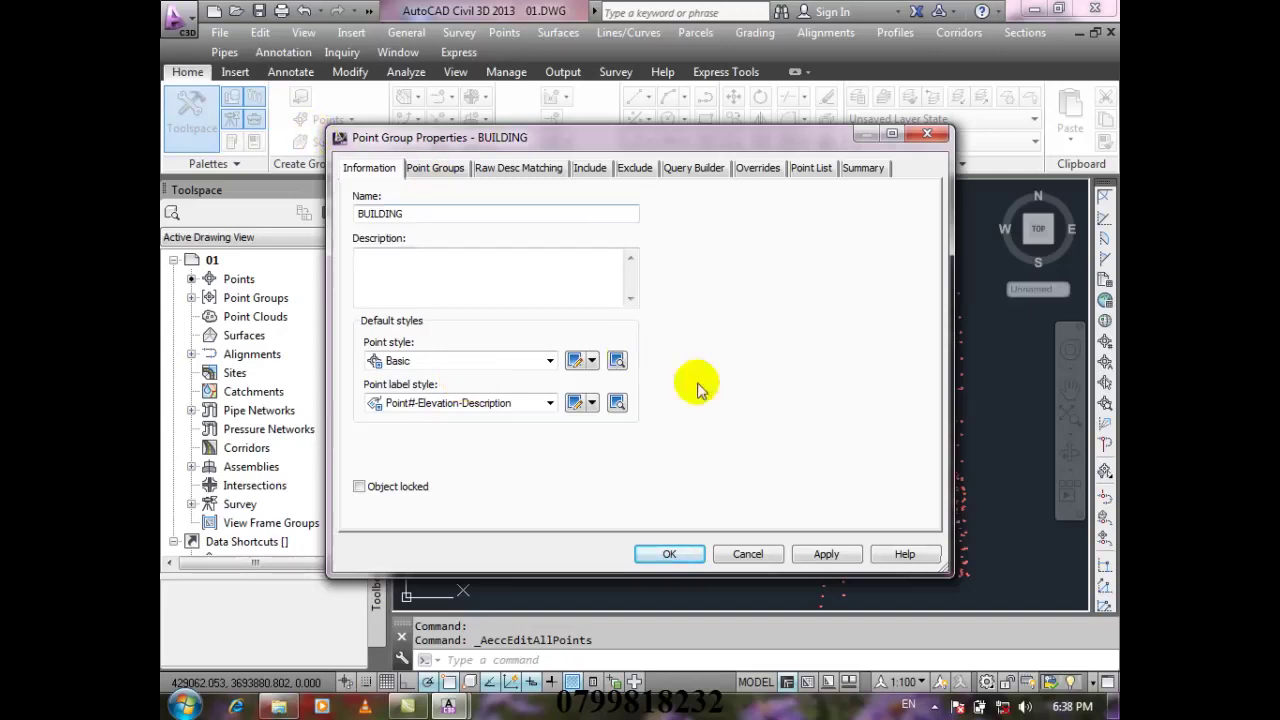
left_click(760, 554)
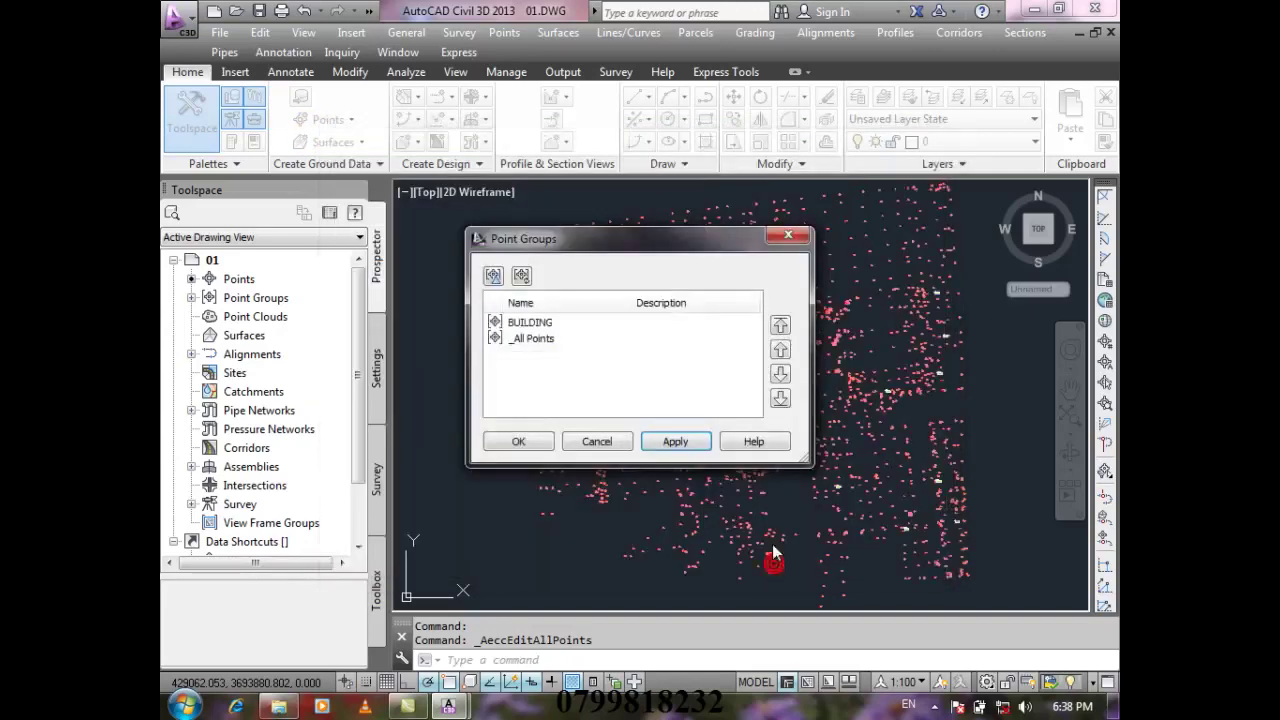
left_click(597, 441)
- Open the BUILDING group's properties directly from the drawing's point group tree to review them, and close them
left_click(191, 297)
left_click(265, 316)
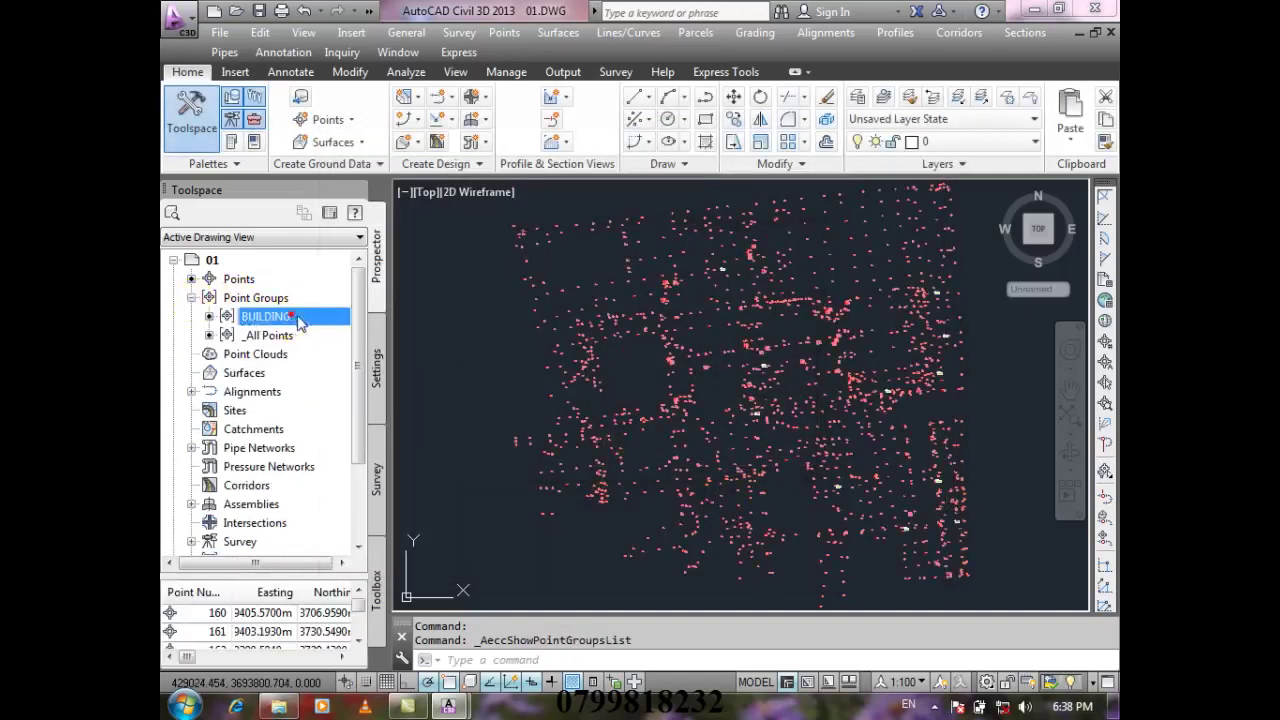
right_click(298, 317)
left_click(400, 293)
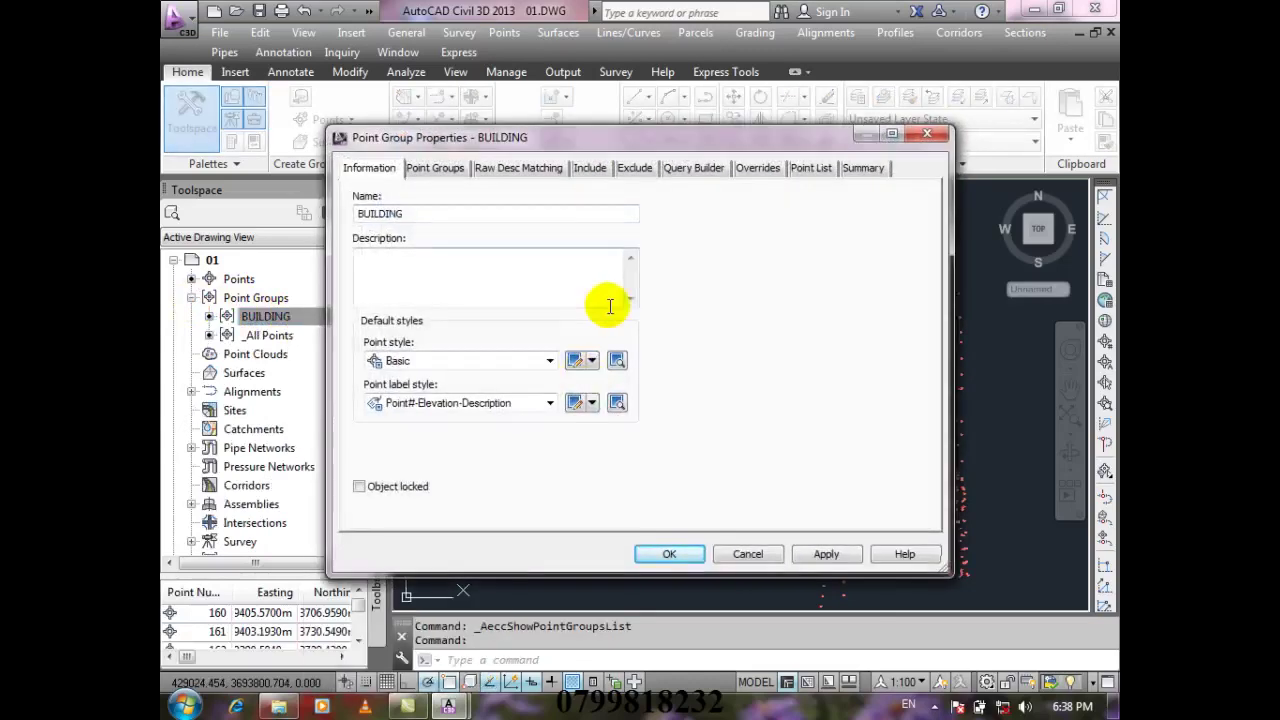
left_click(926, 133)
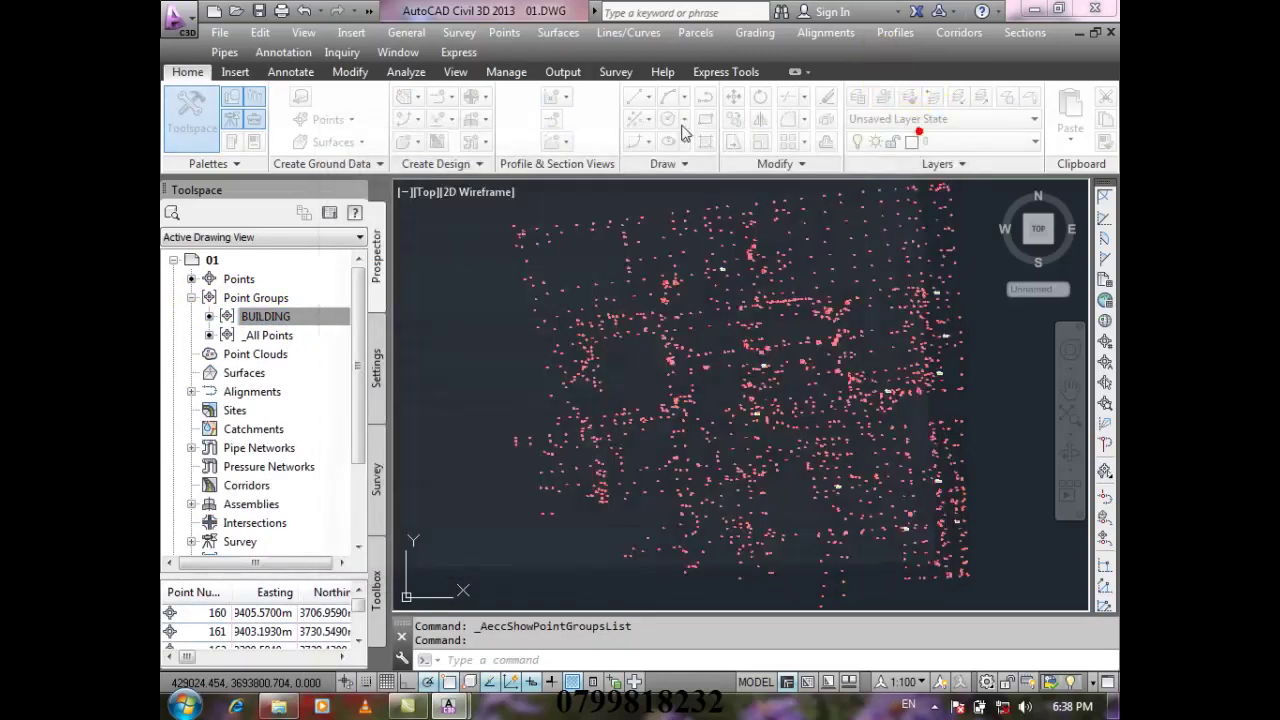
- Examine point 1509's label and coordinate details up close, and return to the full drawing extents
mouse_move(720, 465)
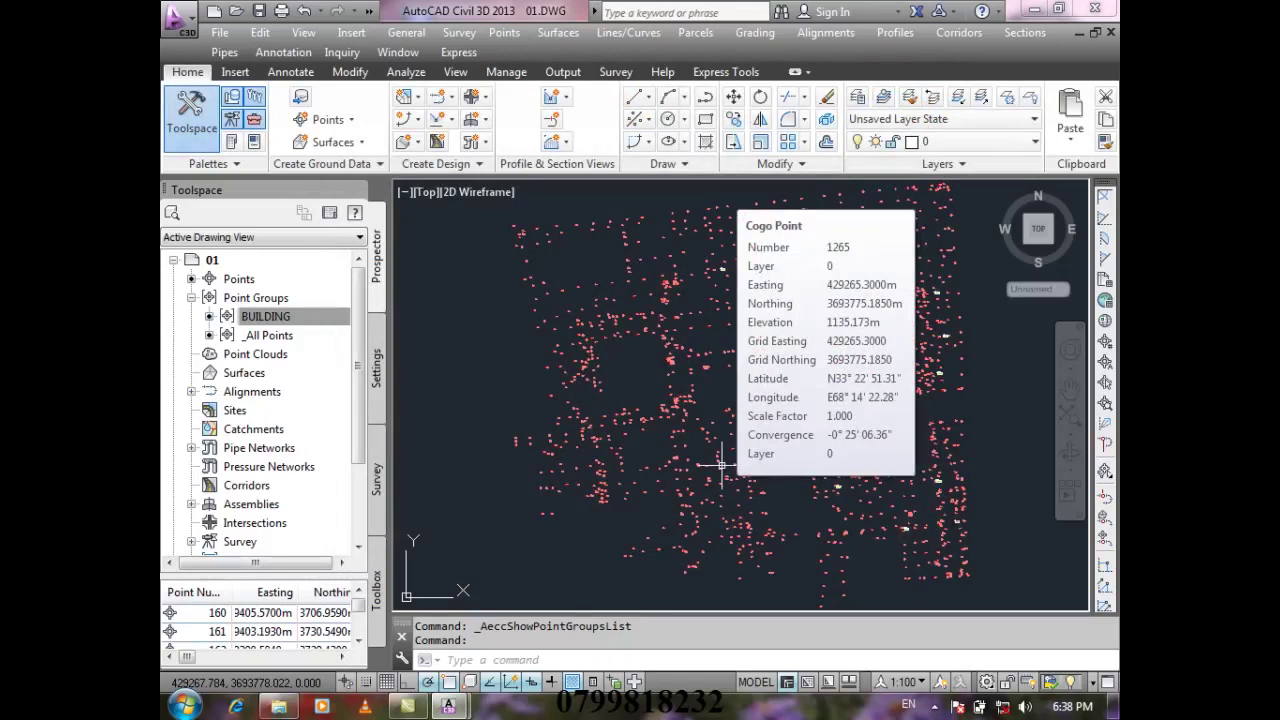
middle_click_drag(671, 294, 740, 355)
scroll(594, 274, "up", 5)
scroll(462, 270, "up", 4)
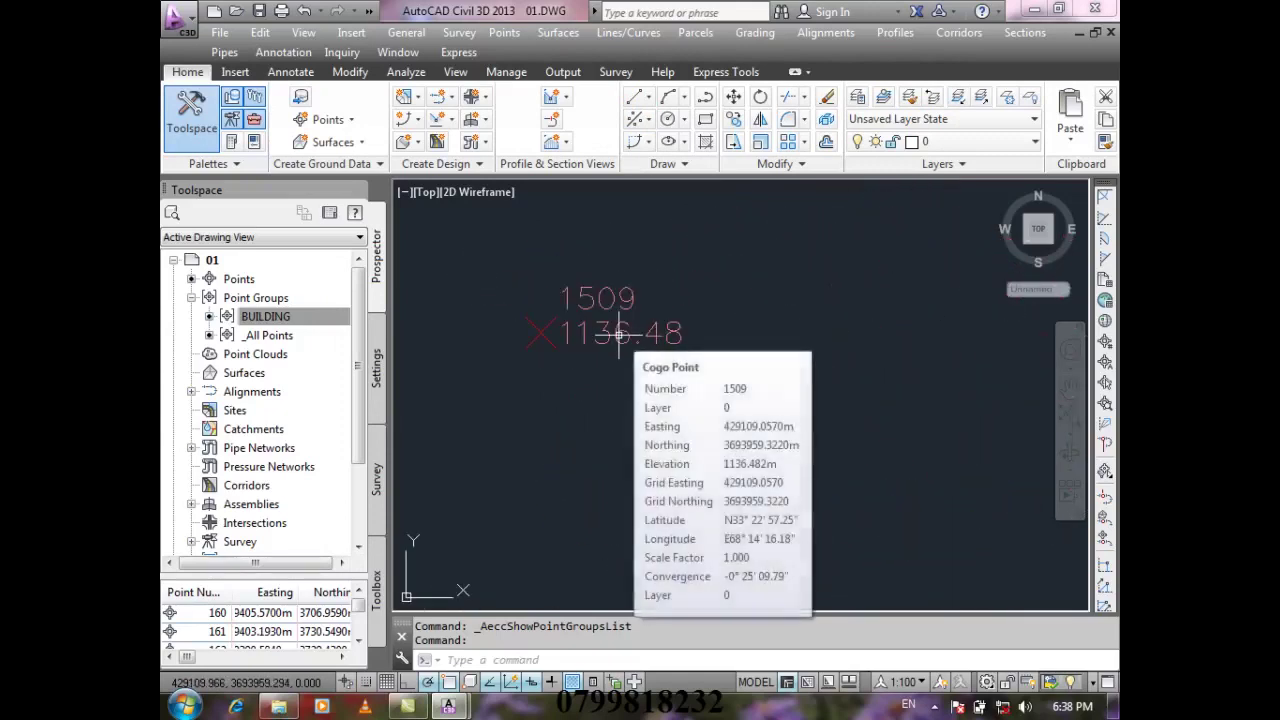
type("z")
key("Return")
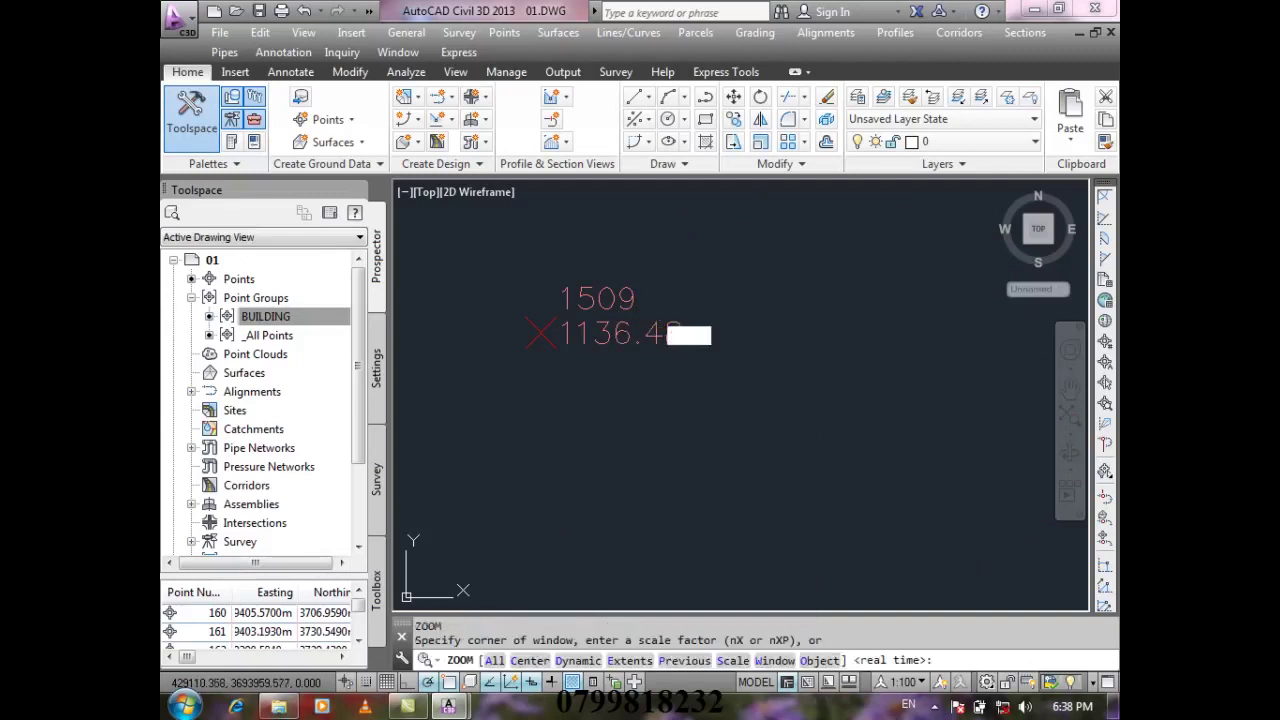
type("e")
key("Return")
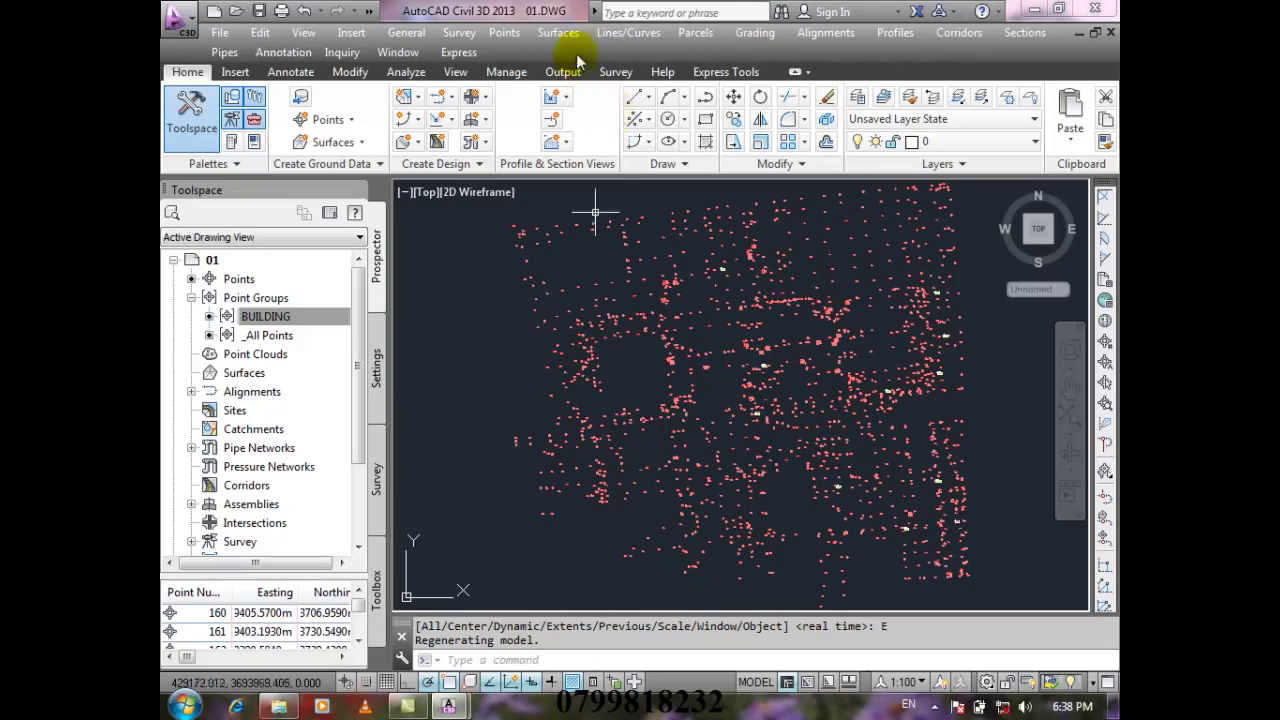
left_click(530, 32)
mouse_move(522, 36)
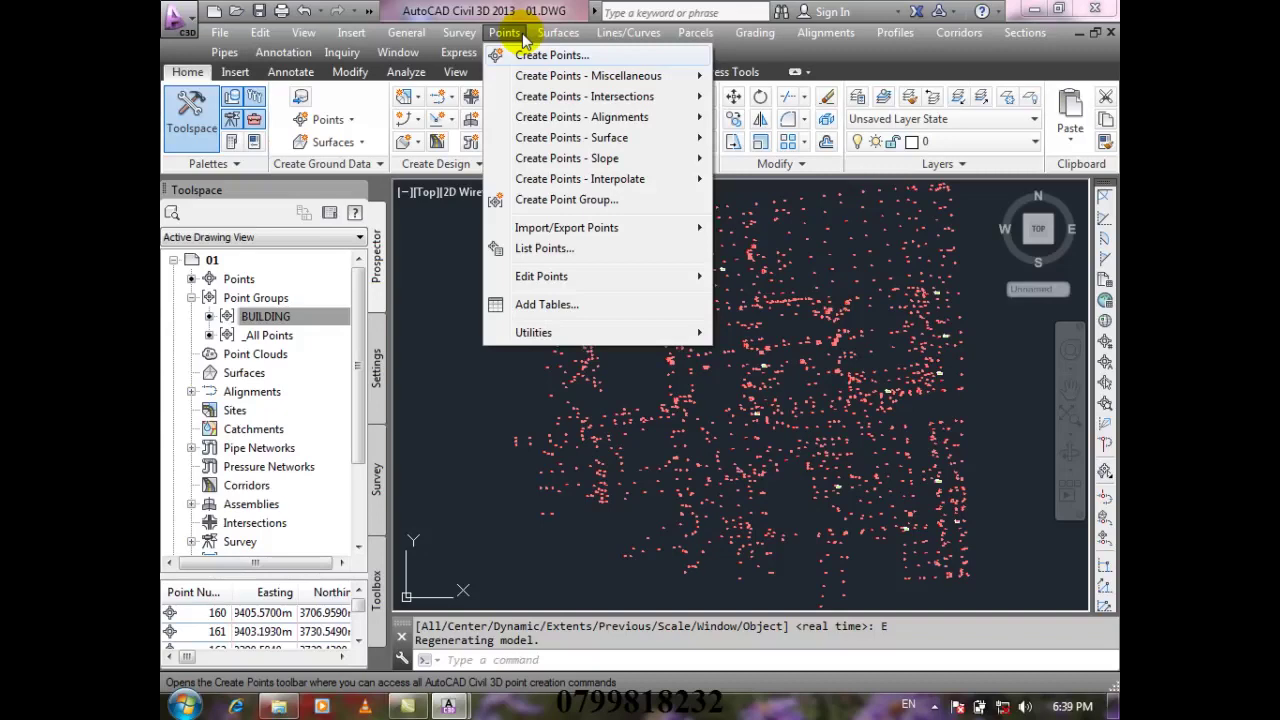
left_click(933, 706)
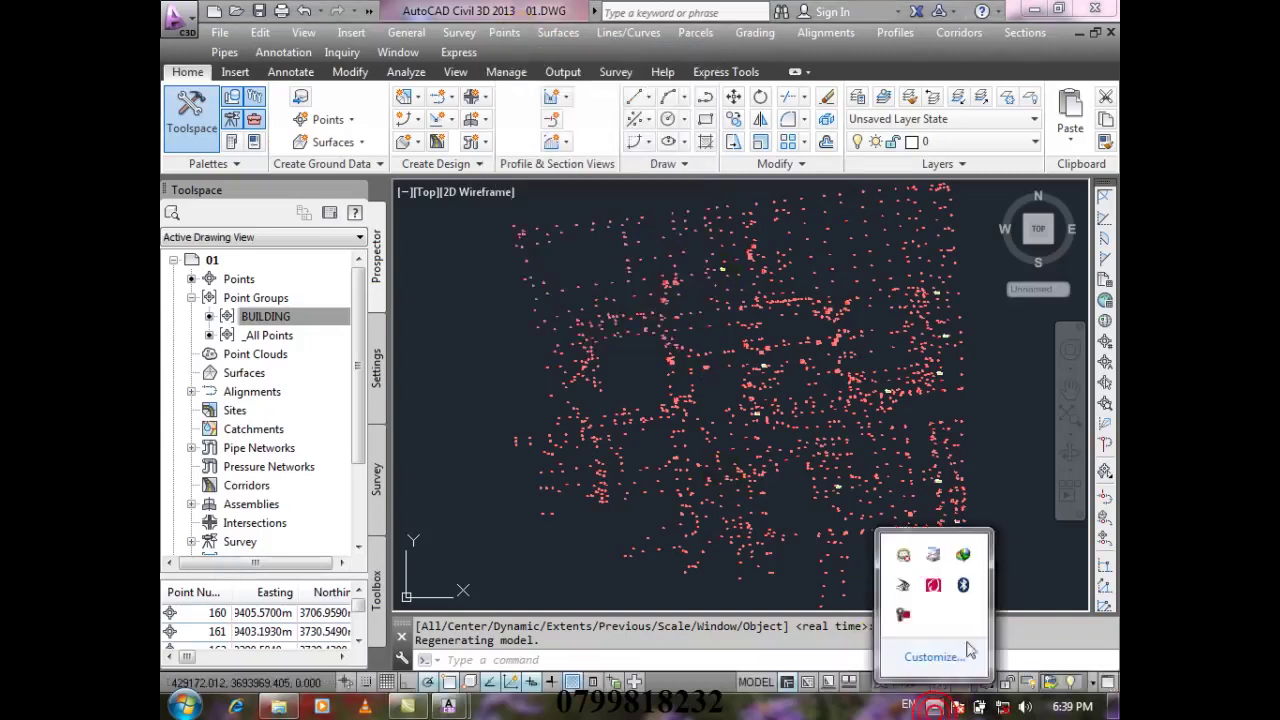
left_click(903, 613)
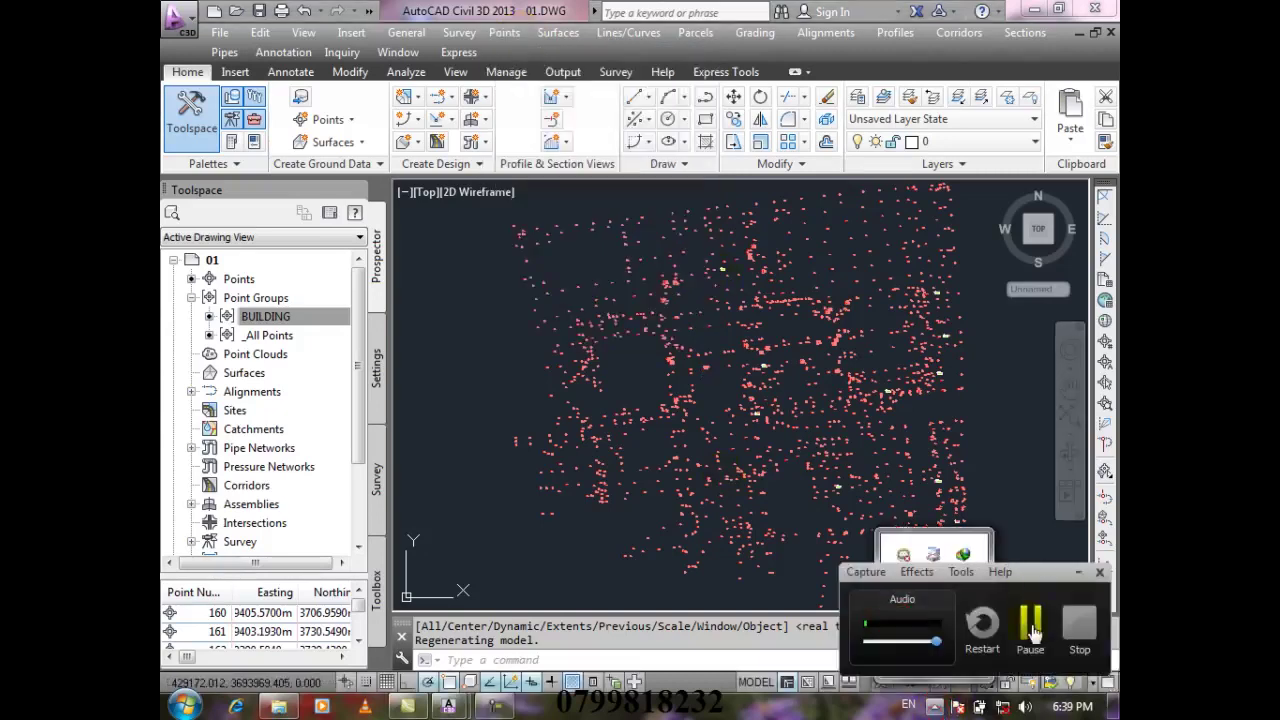
left_click(1032, 626)
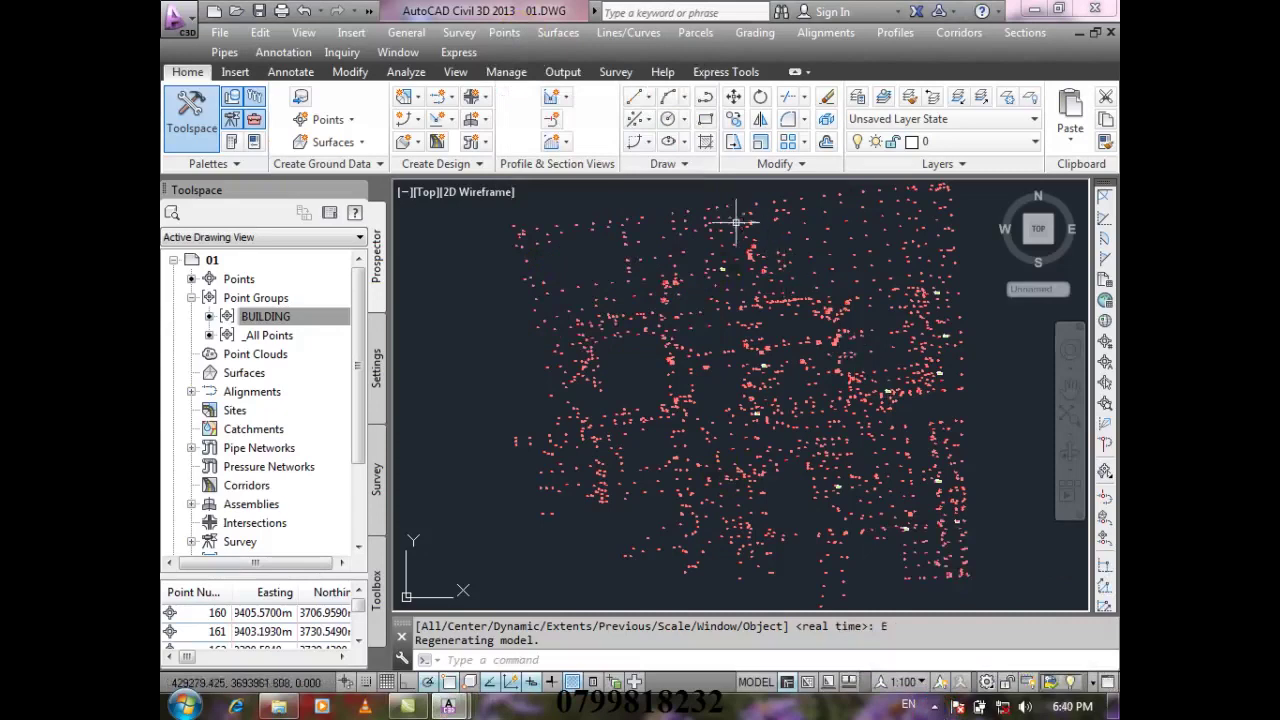
- Try to change the elevation datum of the drawing's points
left_click(506, 33)
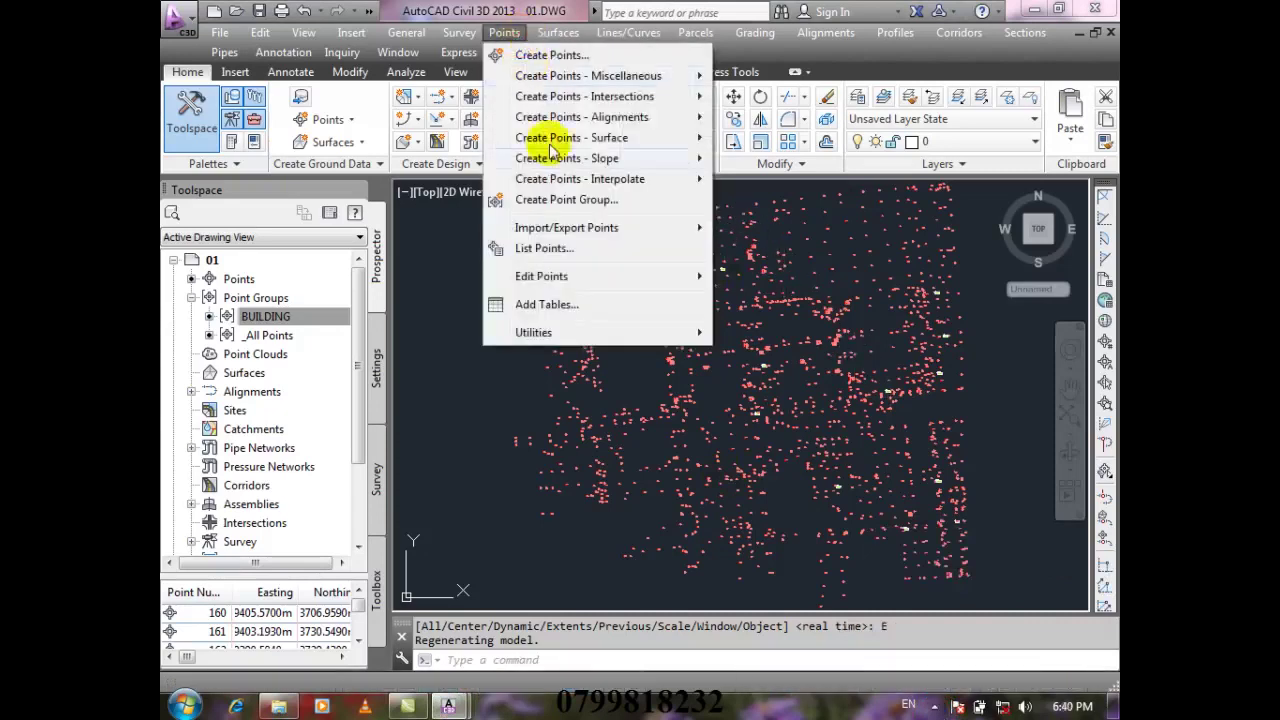
mouse_move(690, 277)
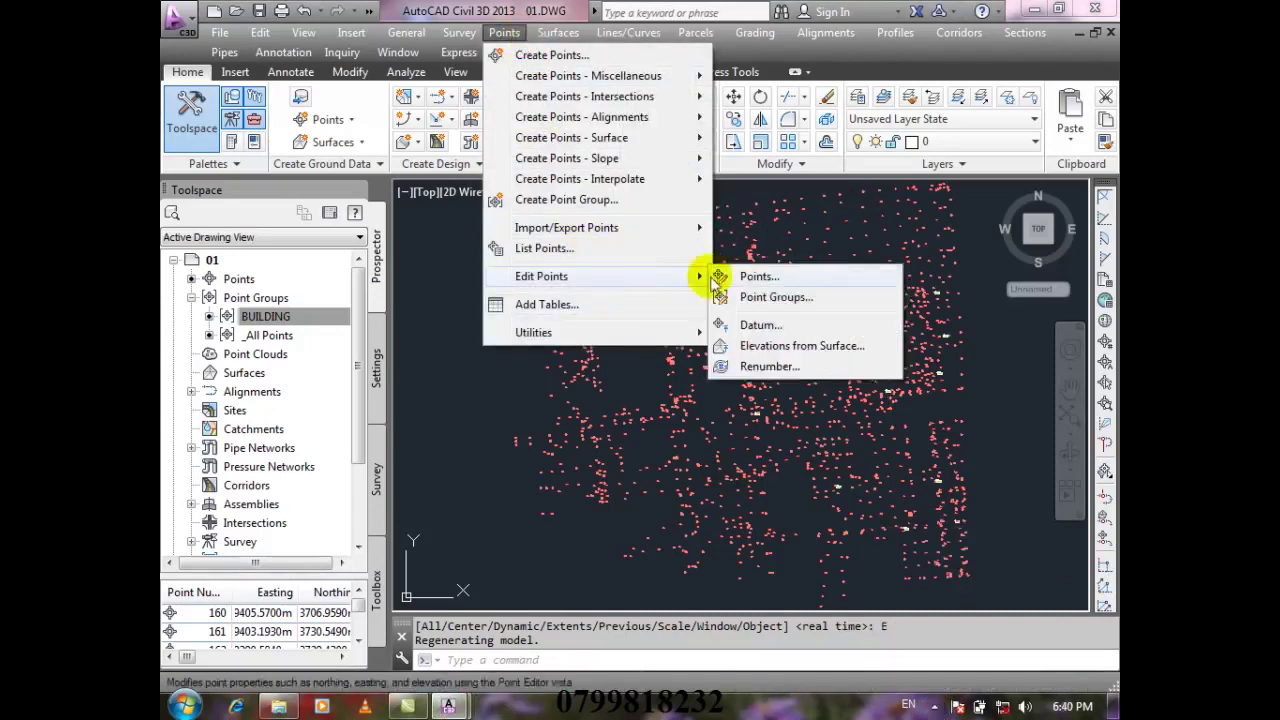
left_click(780, 325)
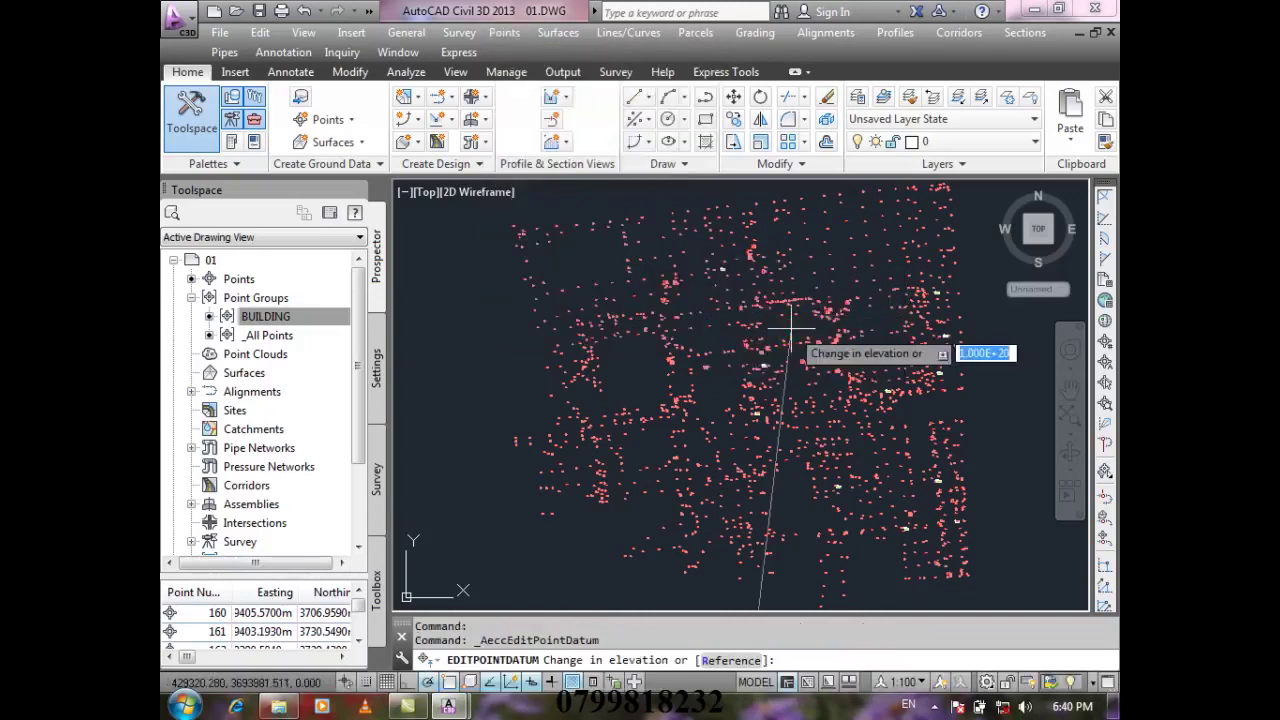
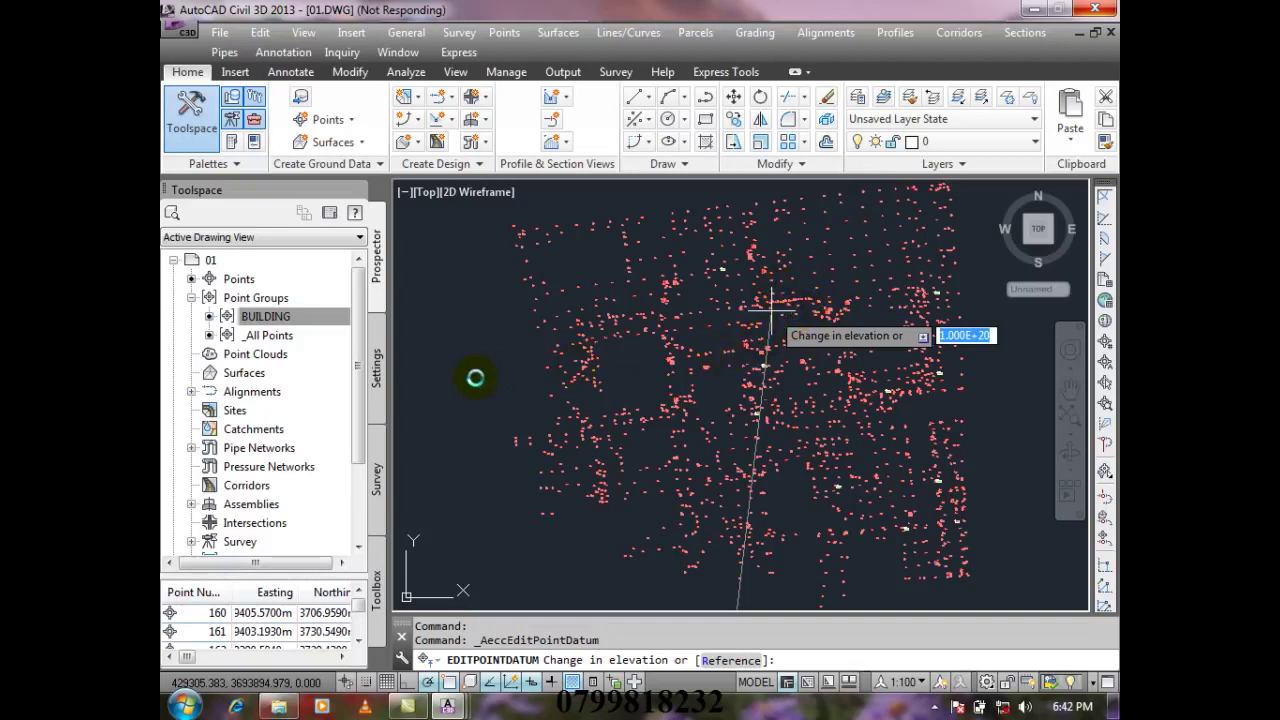
left_click(935, 706)
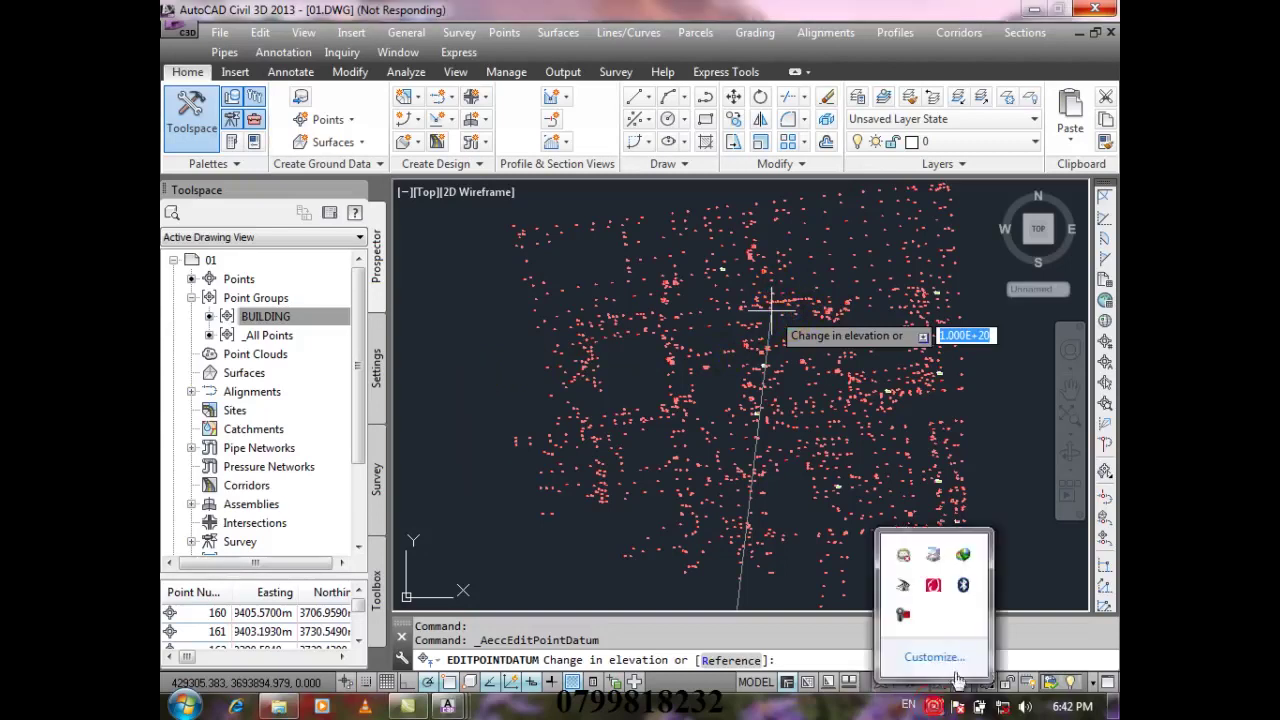
left_click(903, 614)
left_click(1028, 622)
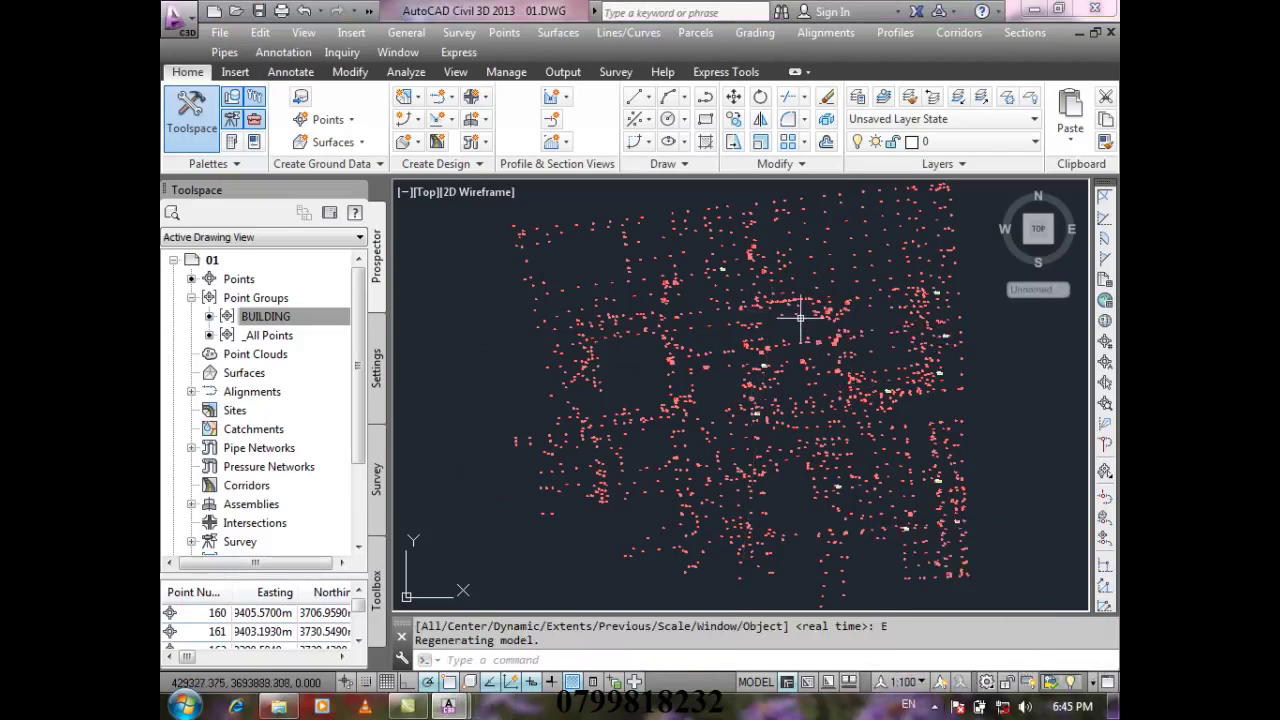
- Raise the elevation datum of all the drawing's points by 1
scroll(800, 318, "down", 2)
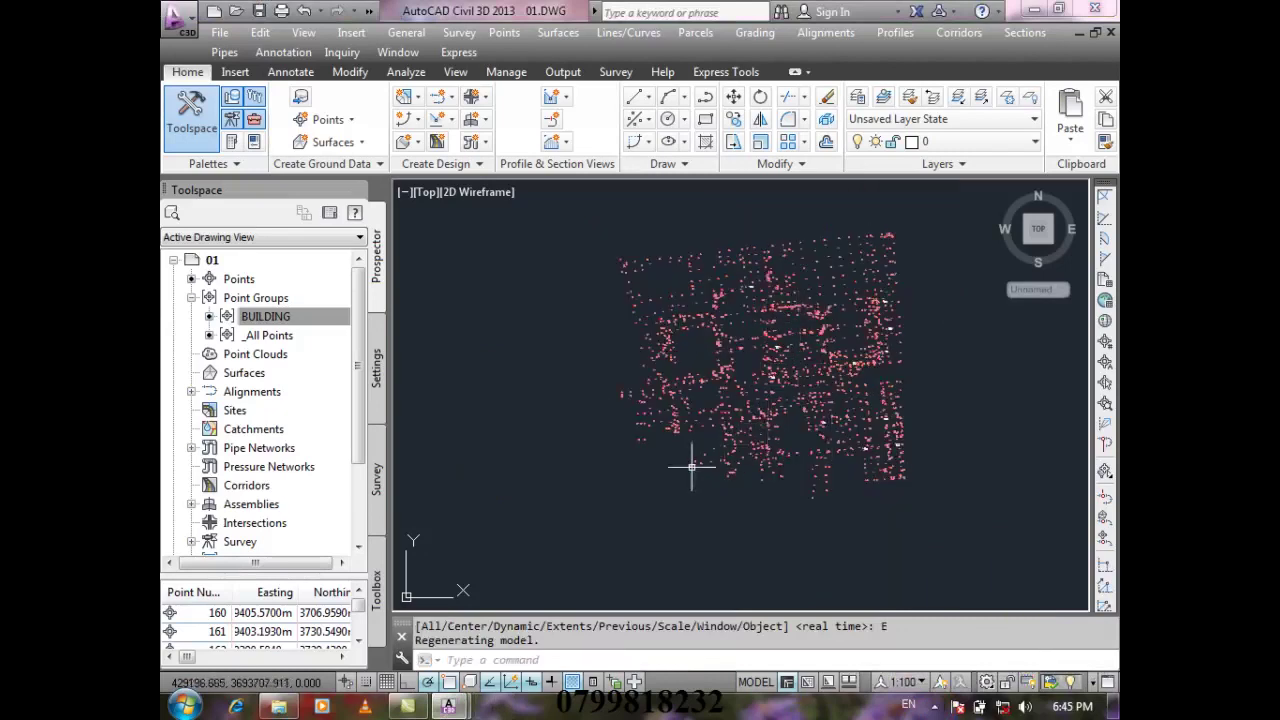
scroll(688, 466, "up", 10)
scroll(650, 475, "up", 2)
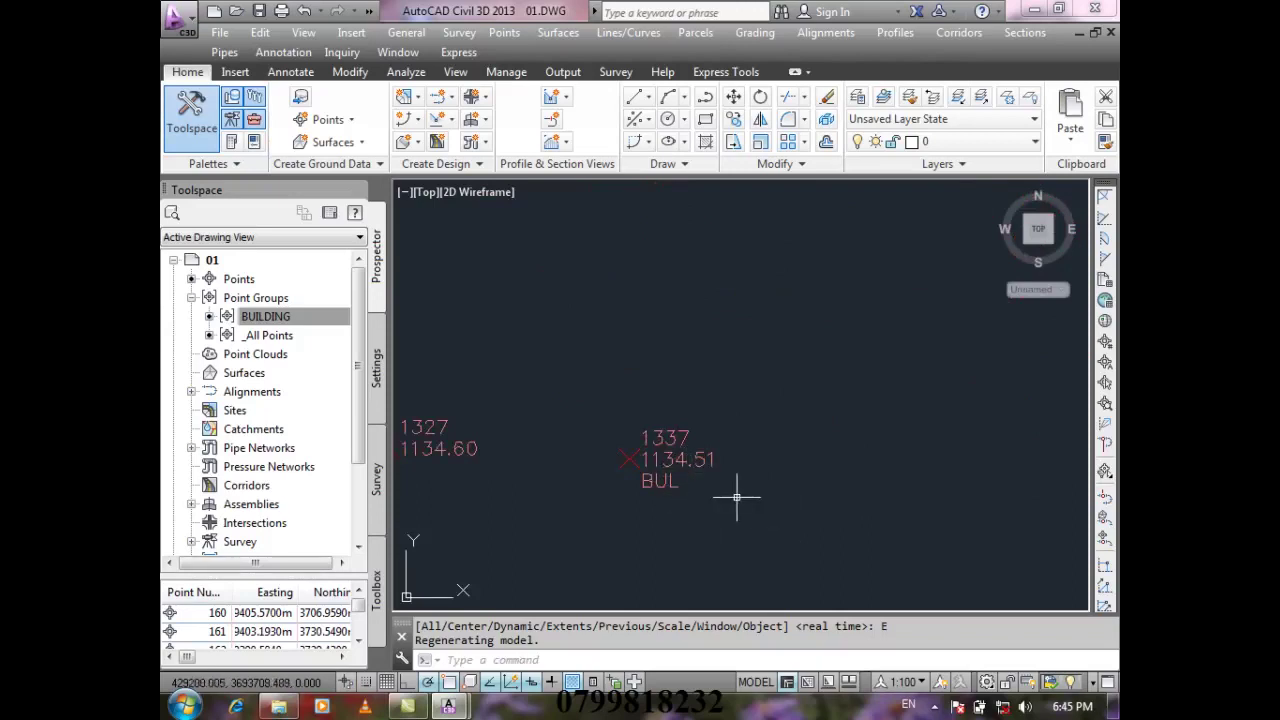
middle_click_drag(740, 440, 849, 380)
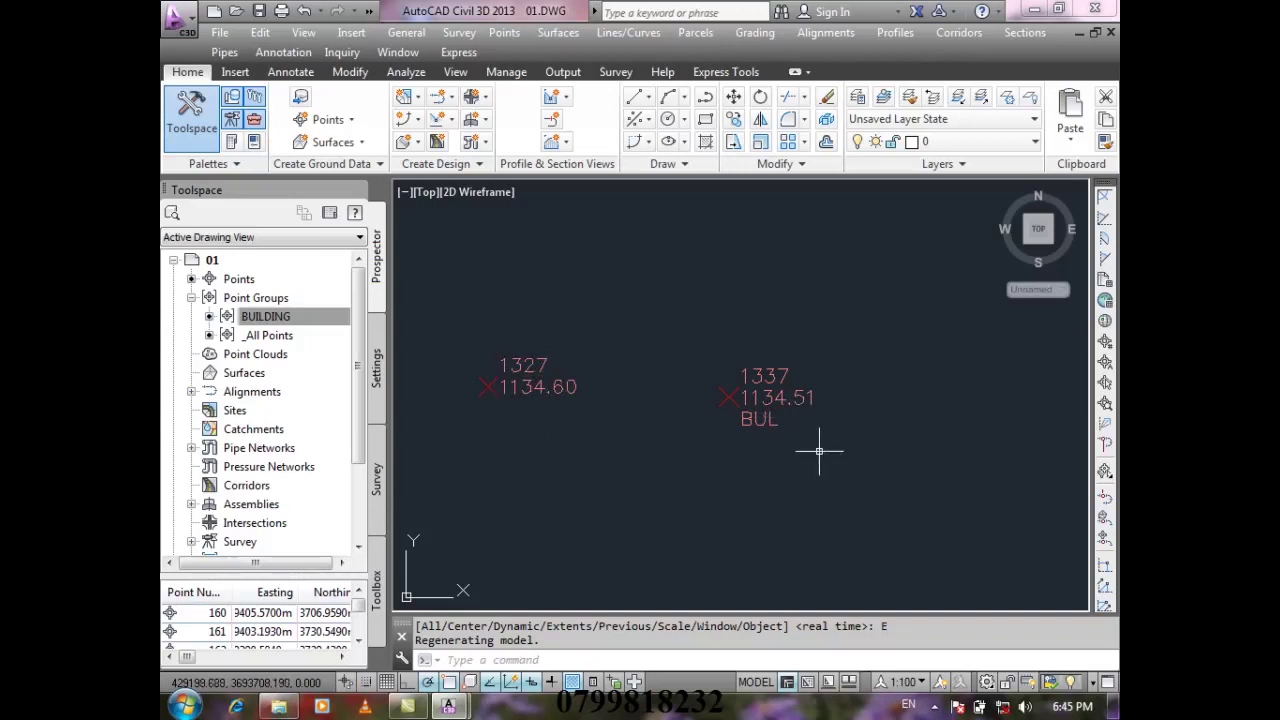
left_click(510, 33)
mouse_move(557, 272)
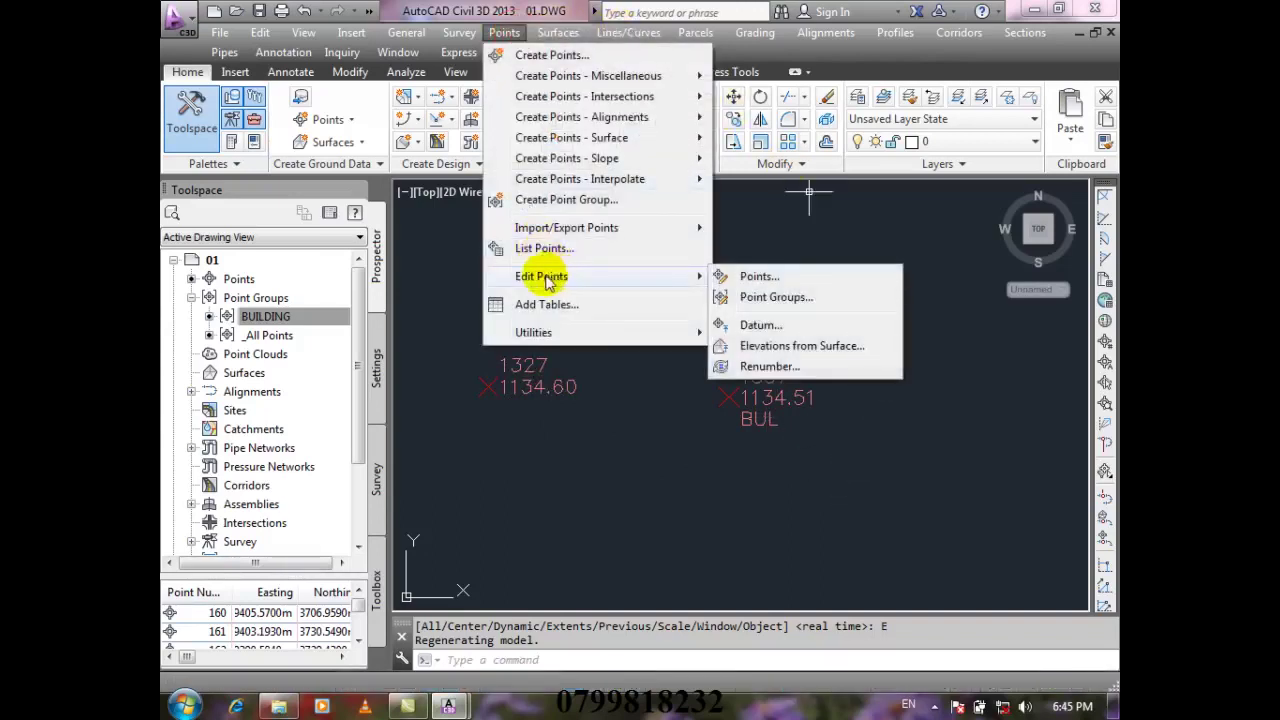
left_click(811, 323)
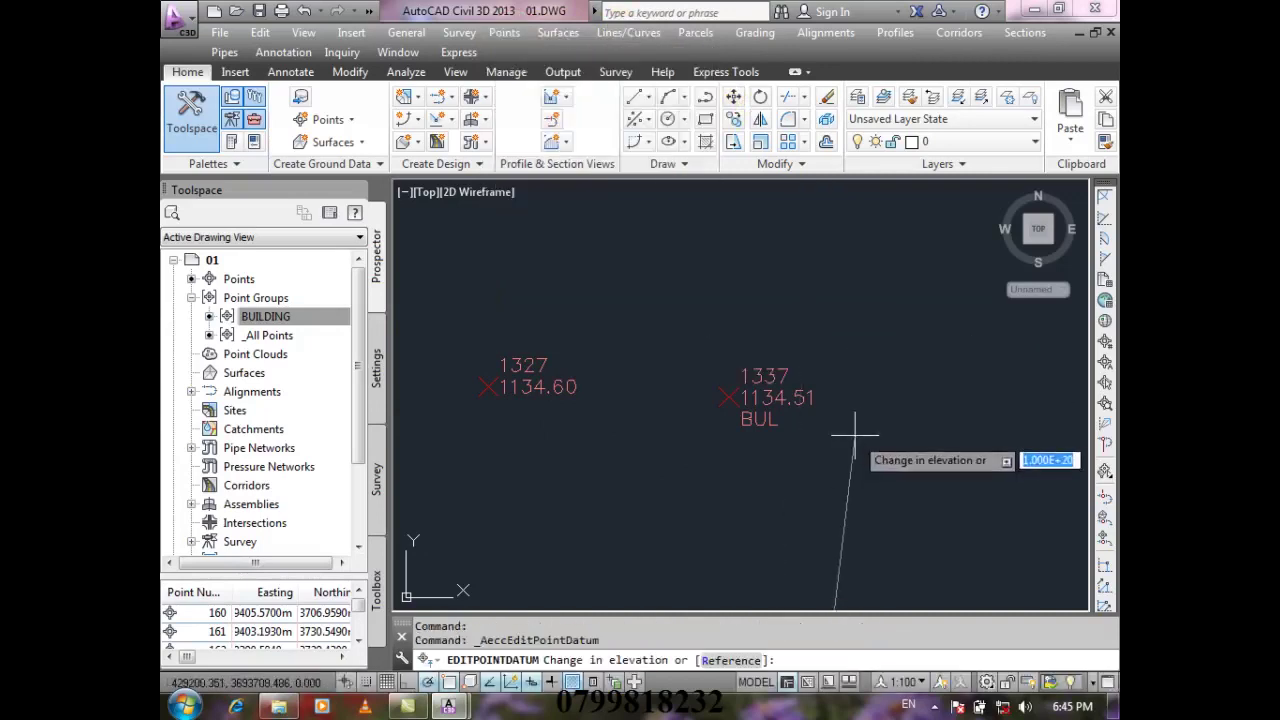
type("1")
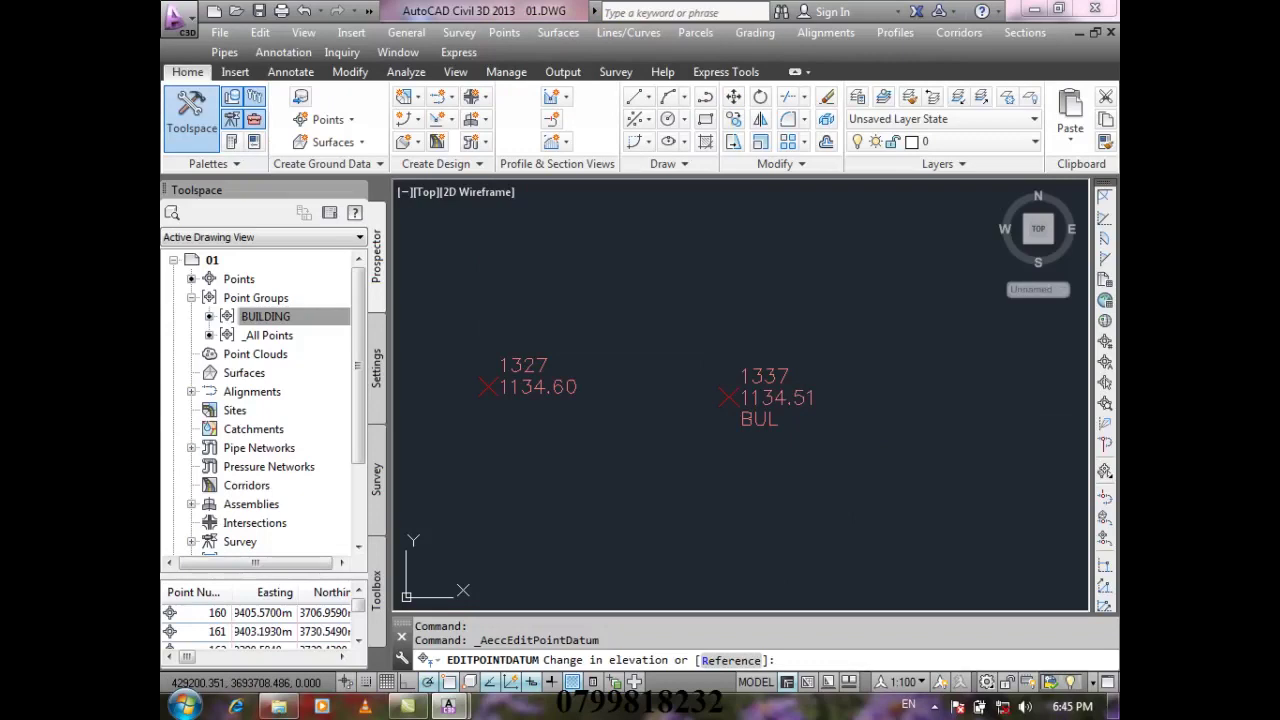
key("Return")
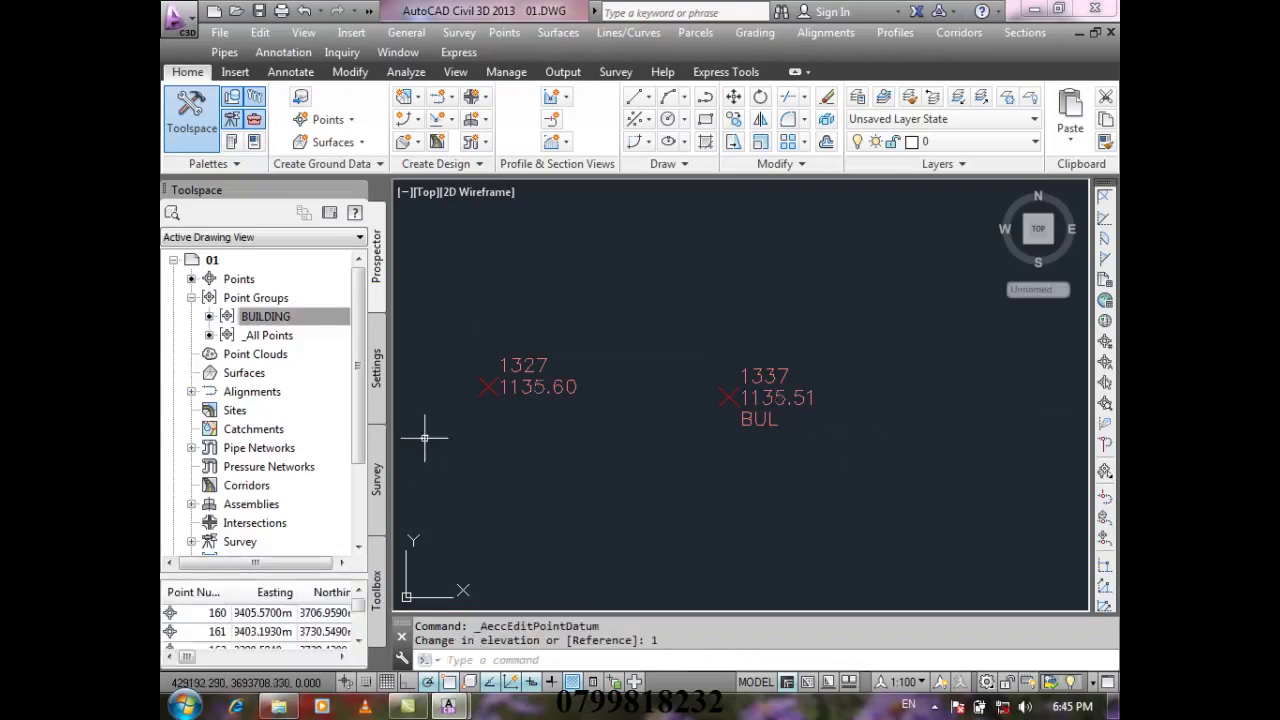
- Examine the elevation labels of points 1327, 1337 and 1328 up close, including point 1328's coordinate details
scroll(545, 410, "down", 3)
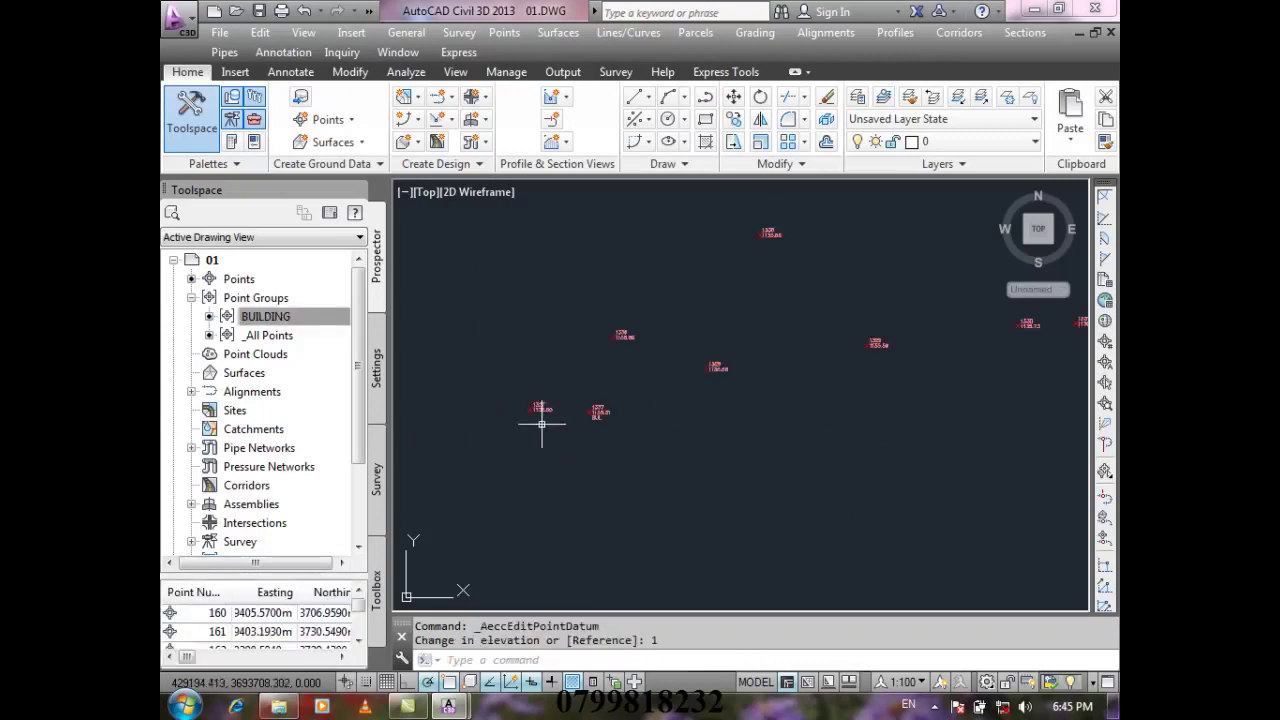
scroll(823, 405, "up", 5)
scroll(823, 405, "up", 3)
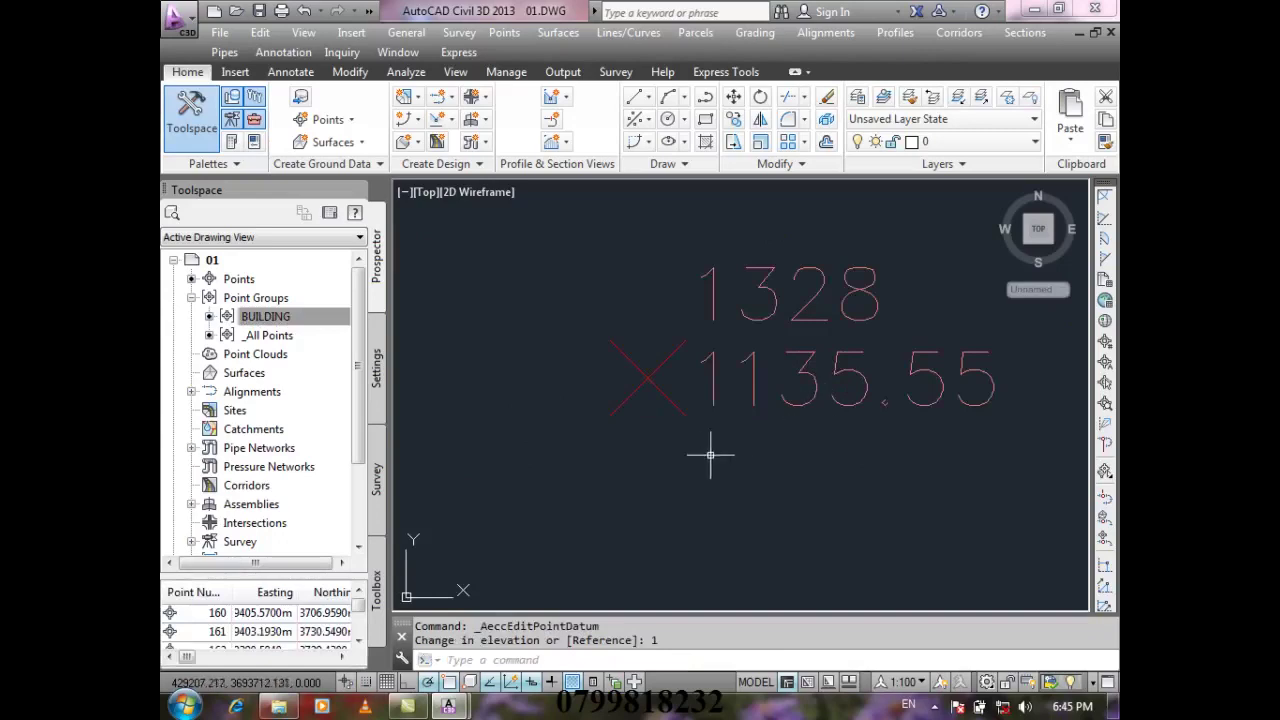
scroll(779, 415, "down", 3)
scroll(779, 410, "down", 2)
mouse_move(779, 410)
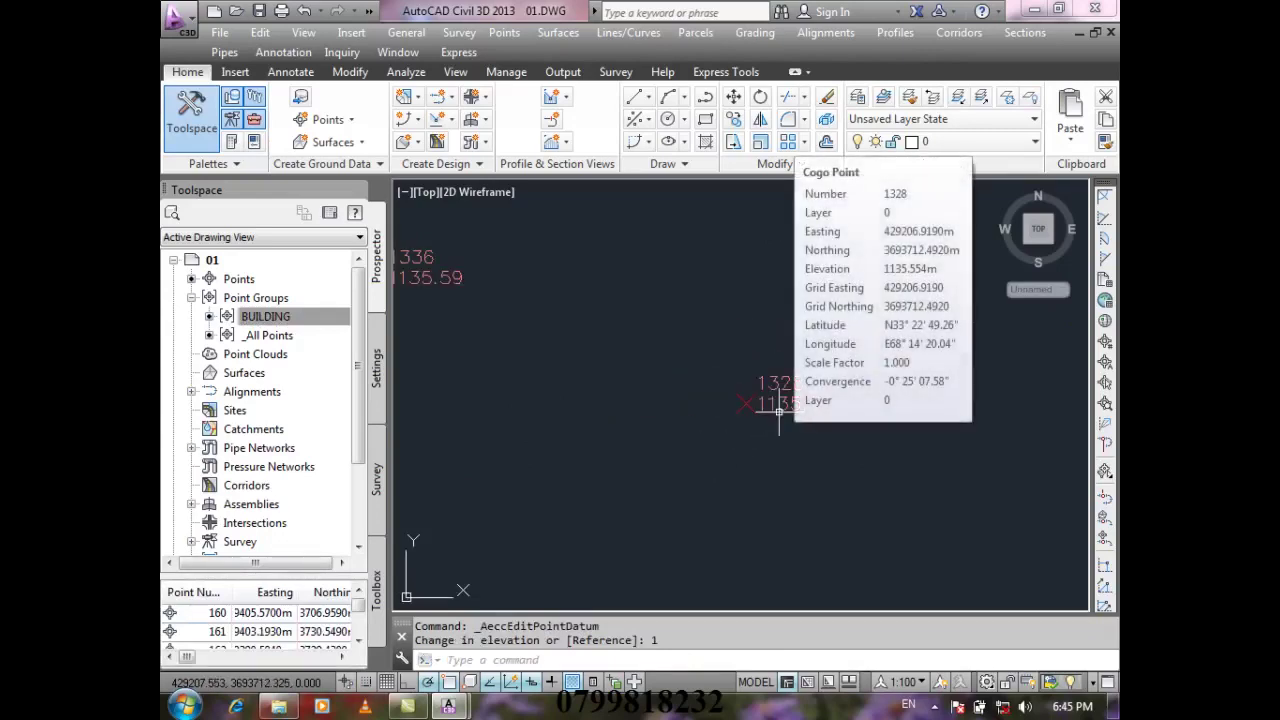
scroll(771, 380, "down", 2)
mouse_move(710, 445)
middle_mouse_down()
mouse_move(820, 400)
mouse_move(930, 320)
middle_mouse_up()
scroll(651, 380, "up", 4)
scroll(686, 434, "down", 2)
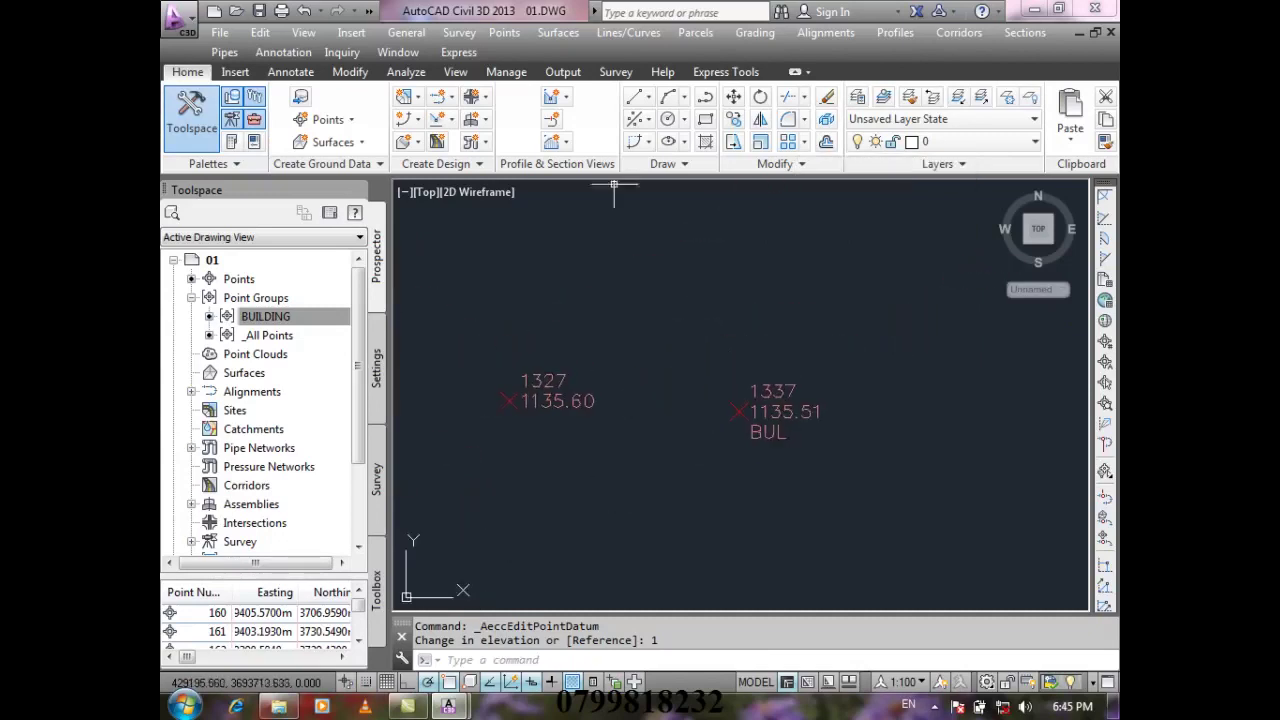
- Change the elevation datum of all the drawing's points by 0.6
left_click(504, 33)
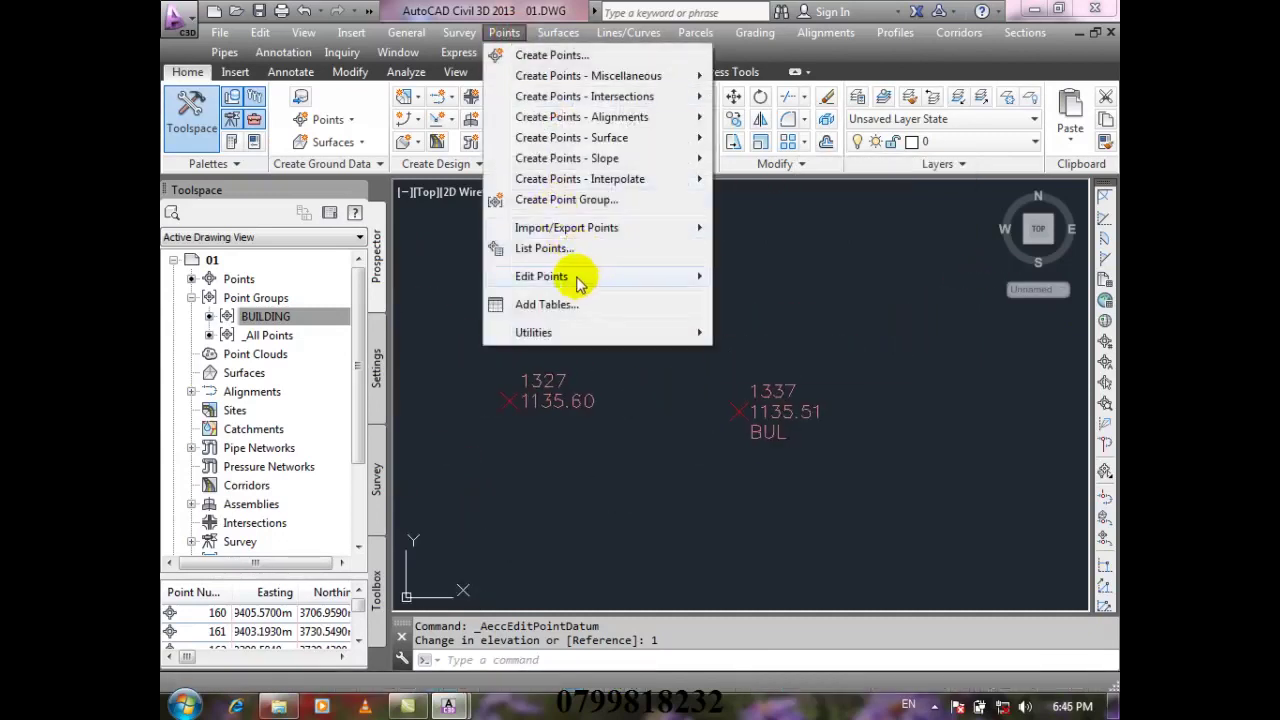
mouse_move(680, 286)
left_click(805, 325)
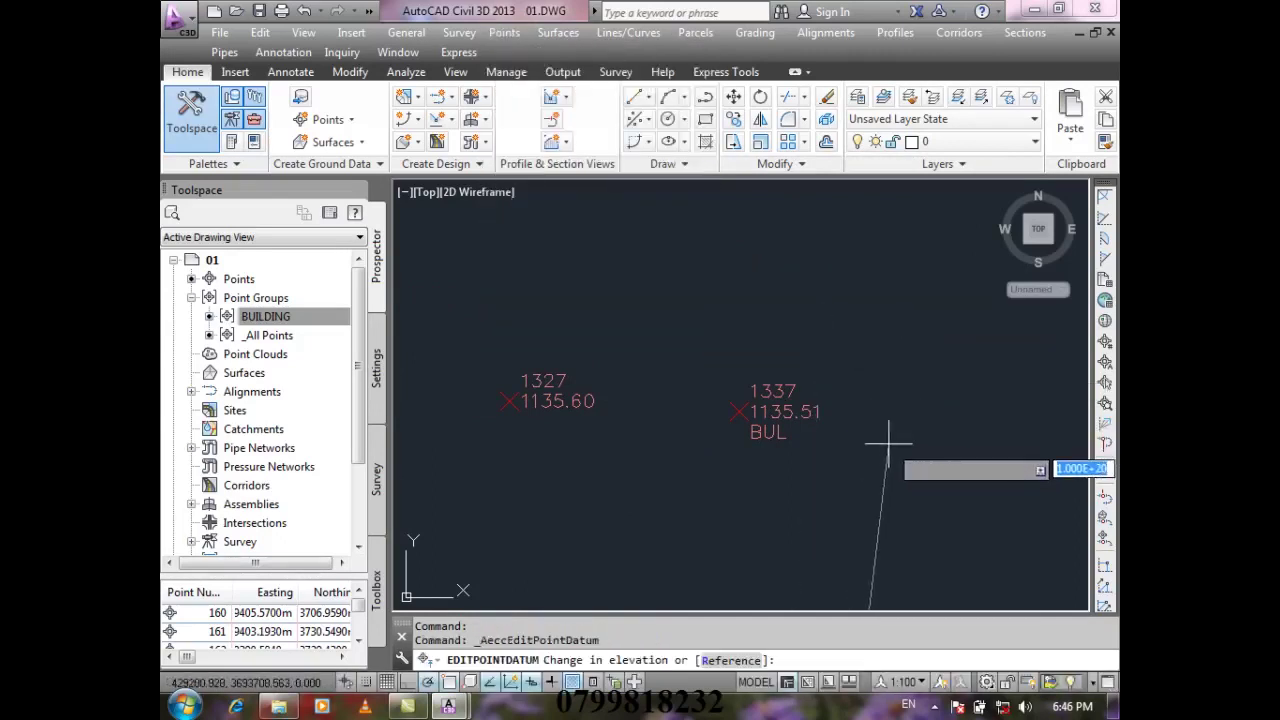
type("-1")
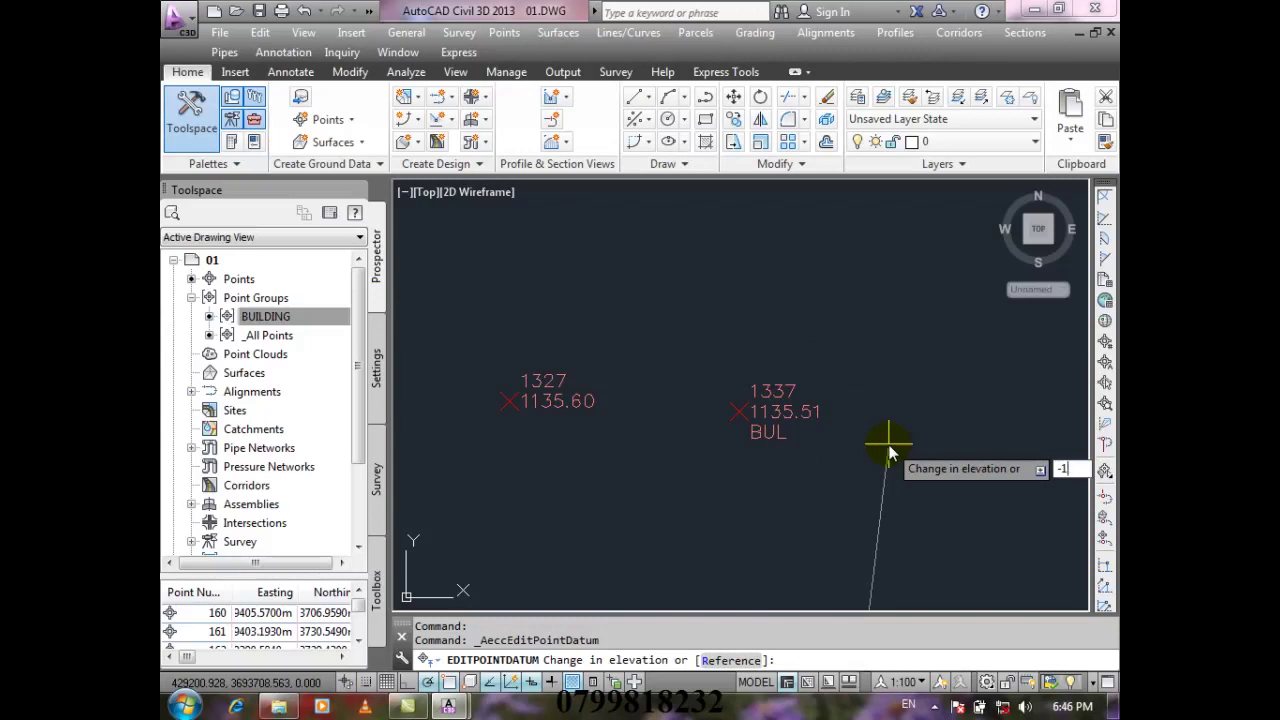
key("BackSpace")
key("BackSpace")
type("0.6")
key("Return")
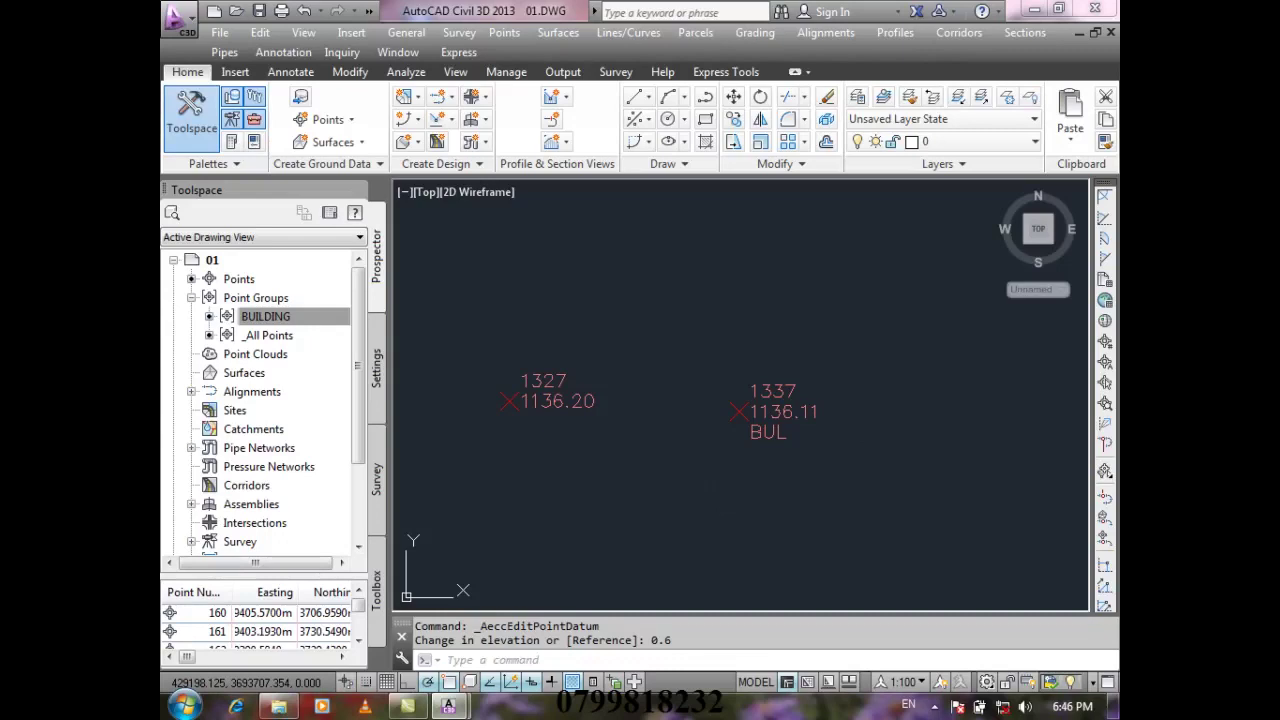
- Undo both elevation datum changes and return to the full drawing extents
key("ctrl+z")
key("ctrl+z")
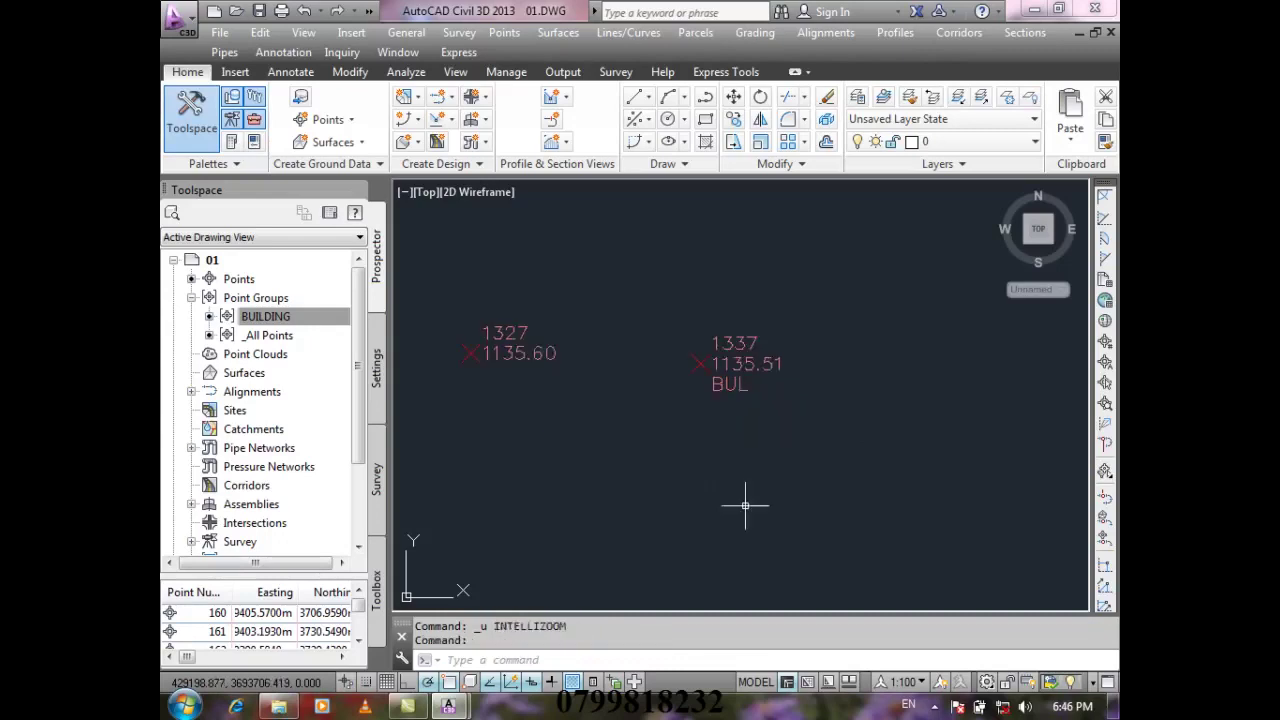
key("ctrl+z")
key("ctrl+z")
key("ctrl+z")
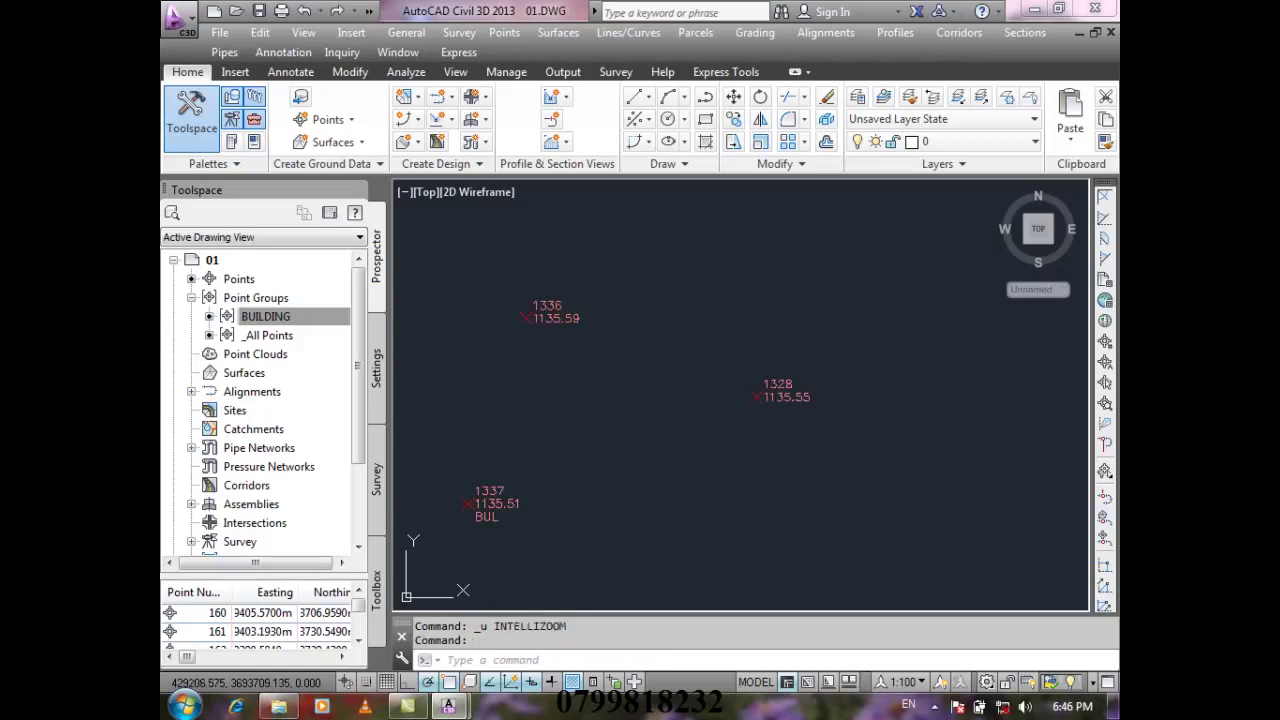
key("ctrl+z")
key("ctrl+z")
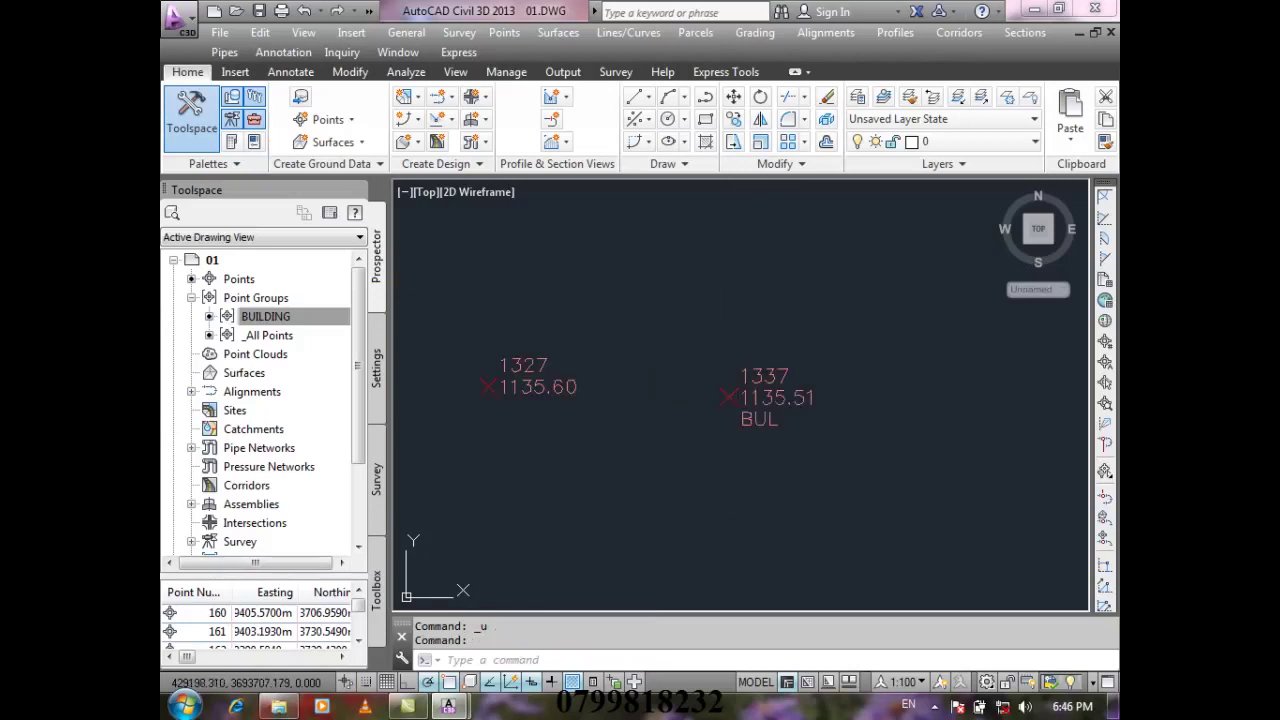
key("ctrl+z")
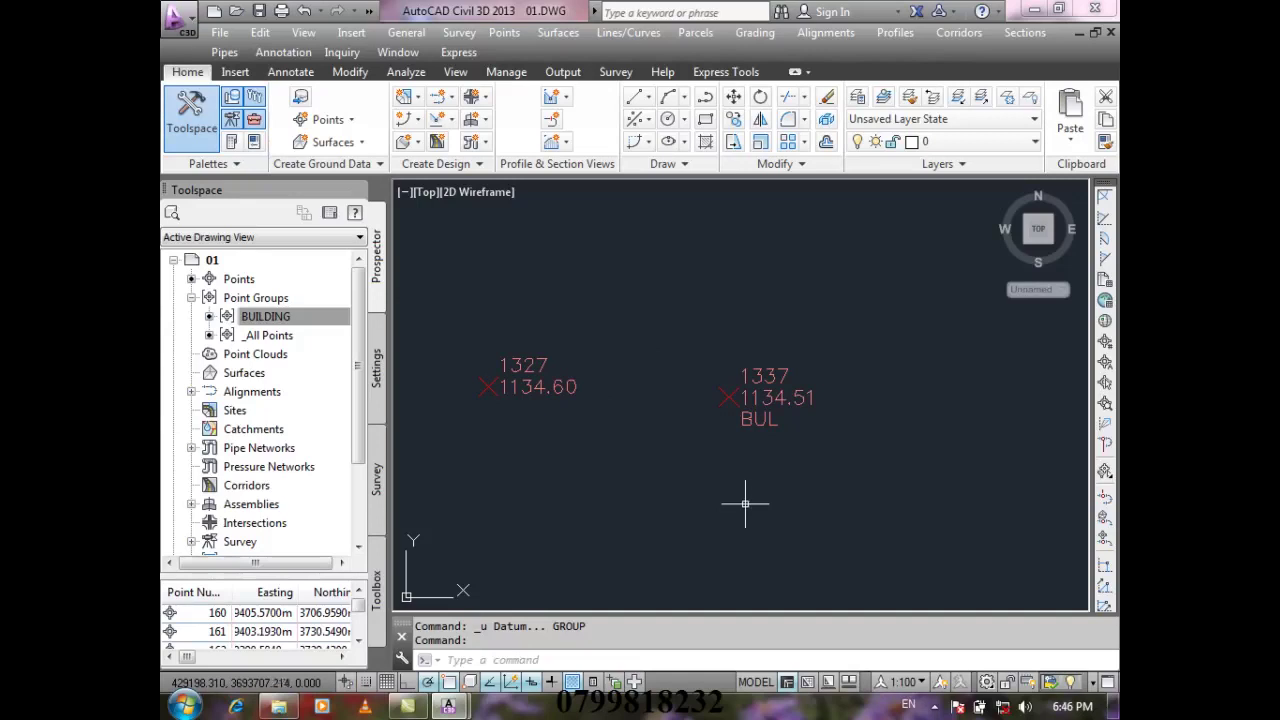
scroll(745, 506, "down", 2)
type("z")
key("Return")
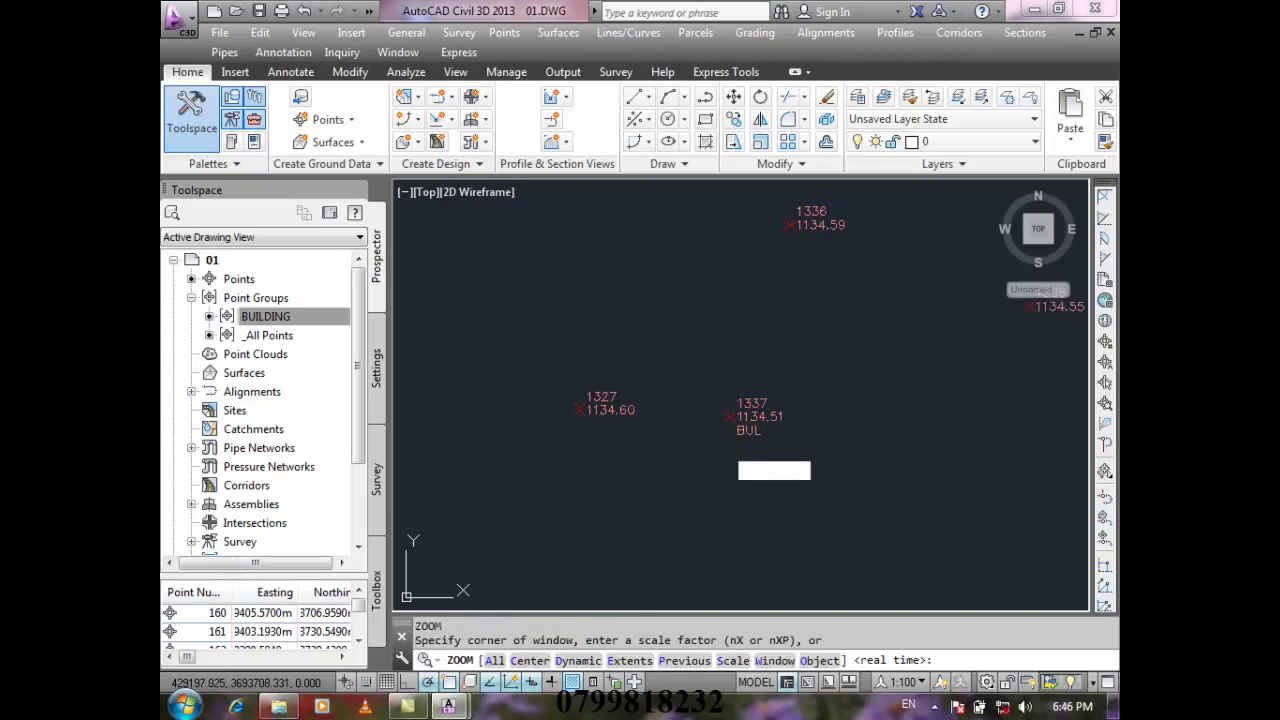
type("e")
key("Return")
left_click(530, 35)
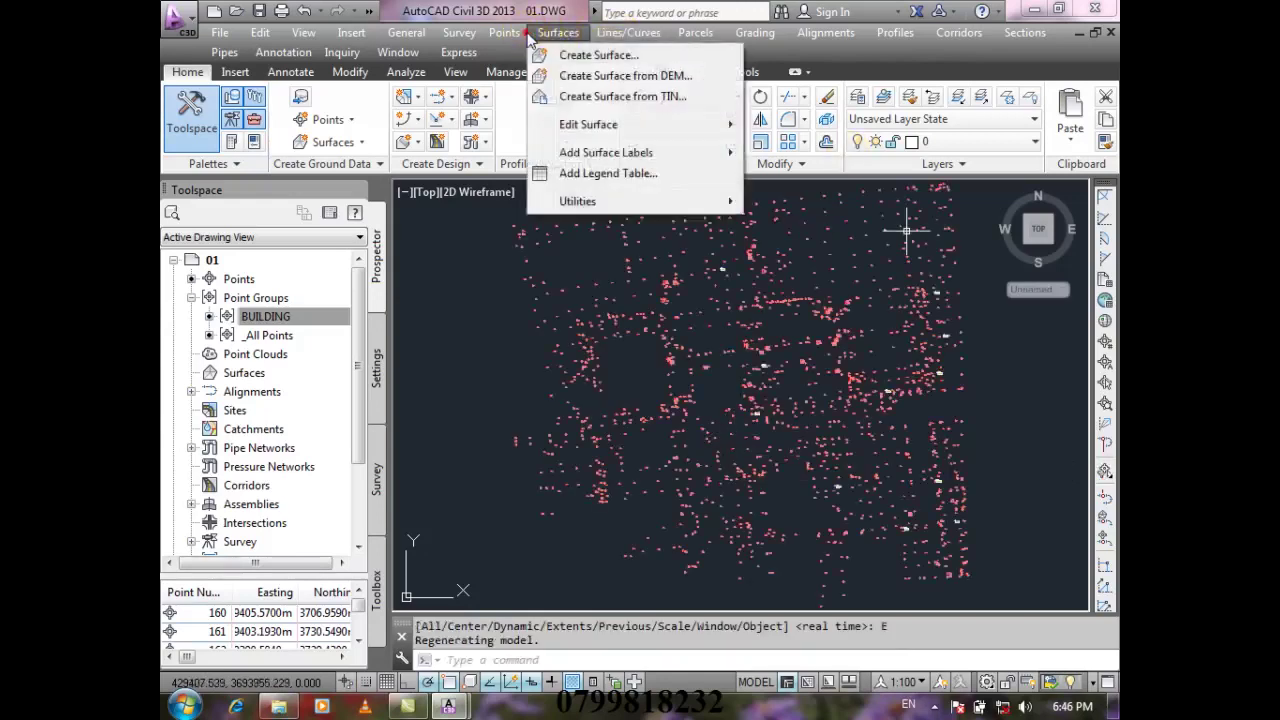
mouse_move(517, 37)
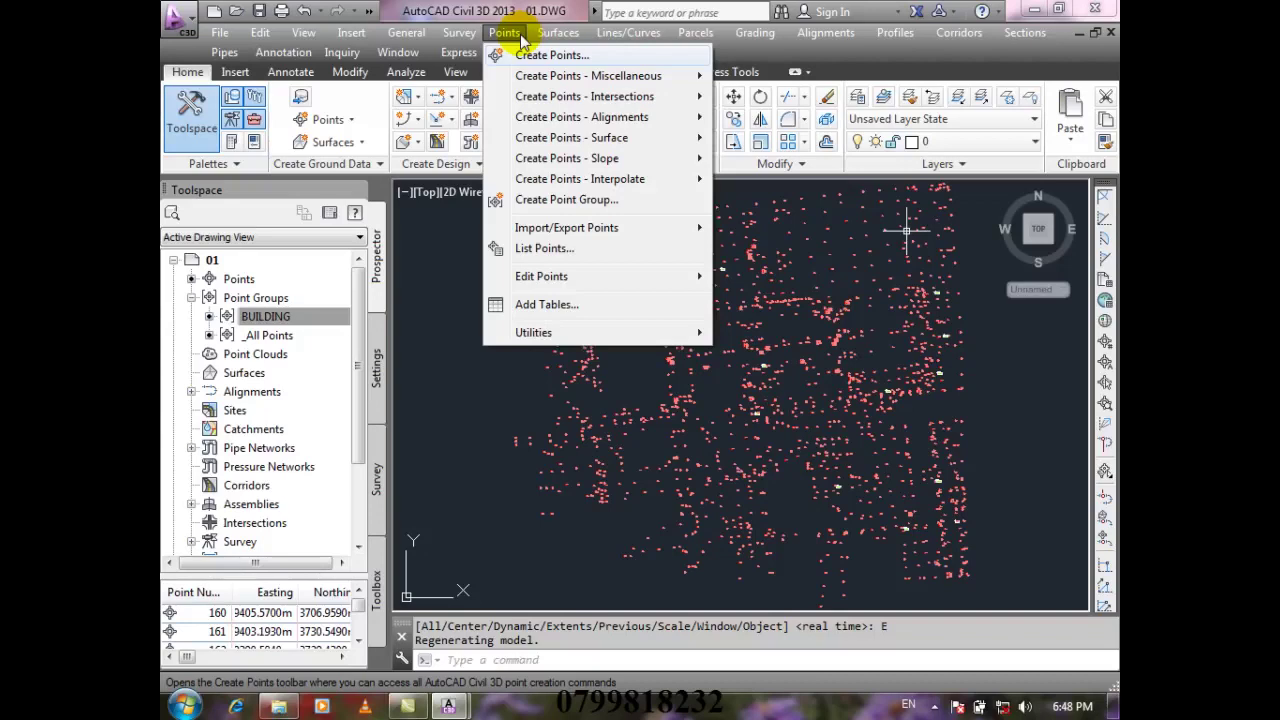
left_click(931, 706)
left_click(904, 616)
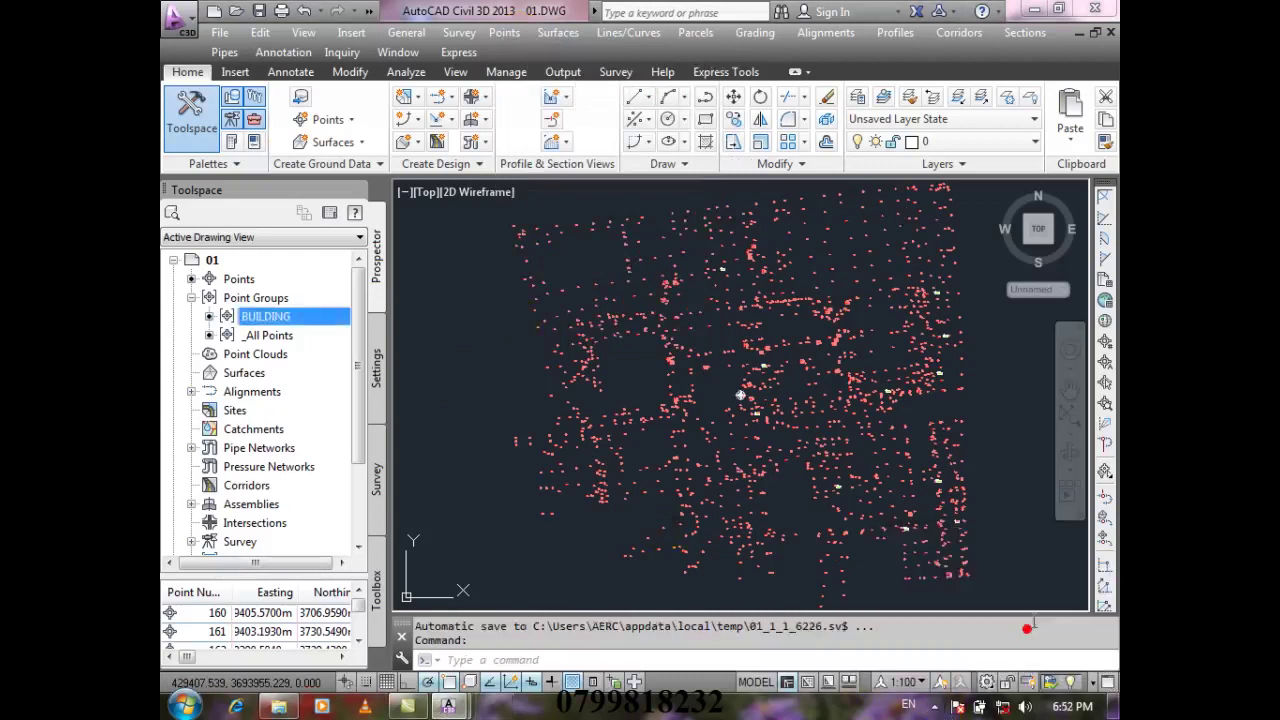
left_click(506, 33)
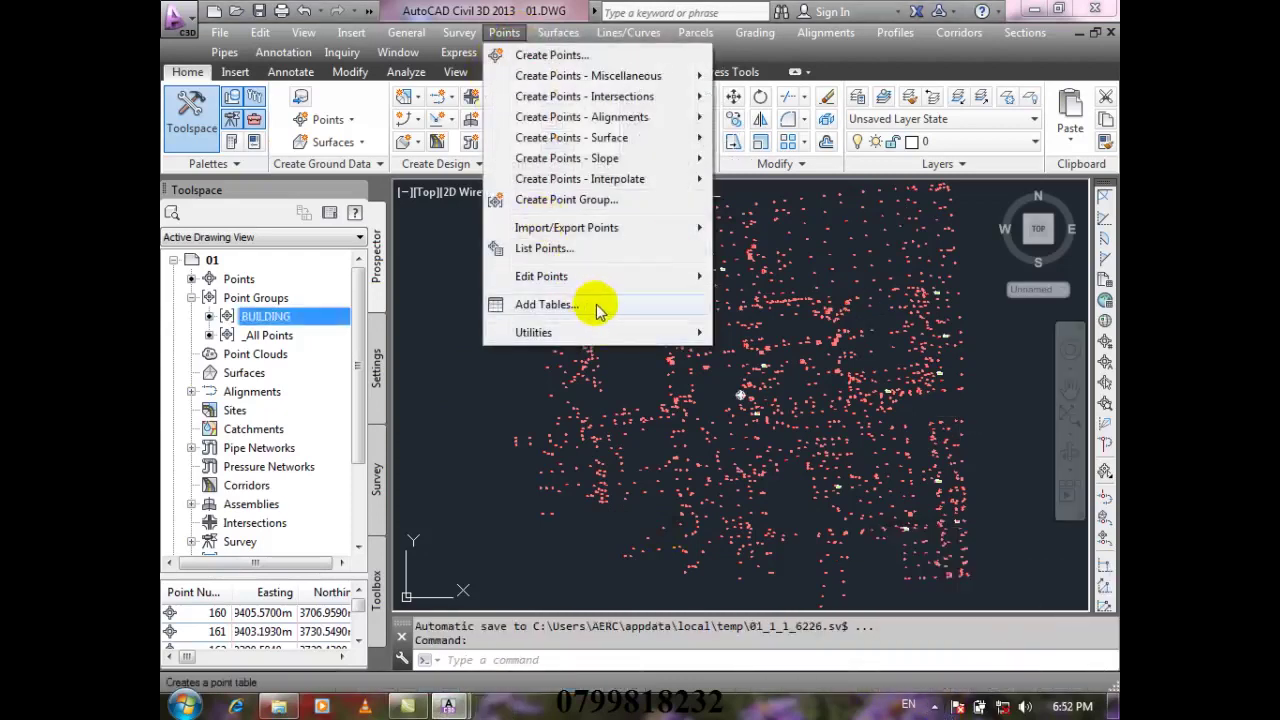
mouse_move(611, 279)
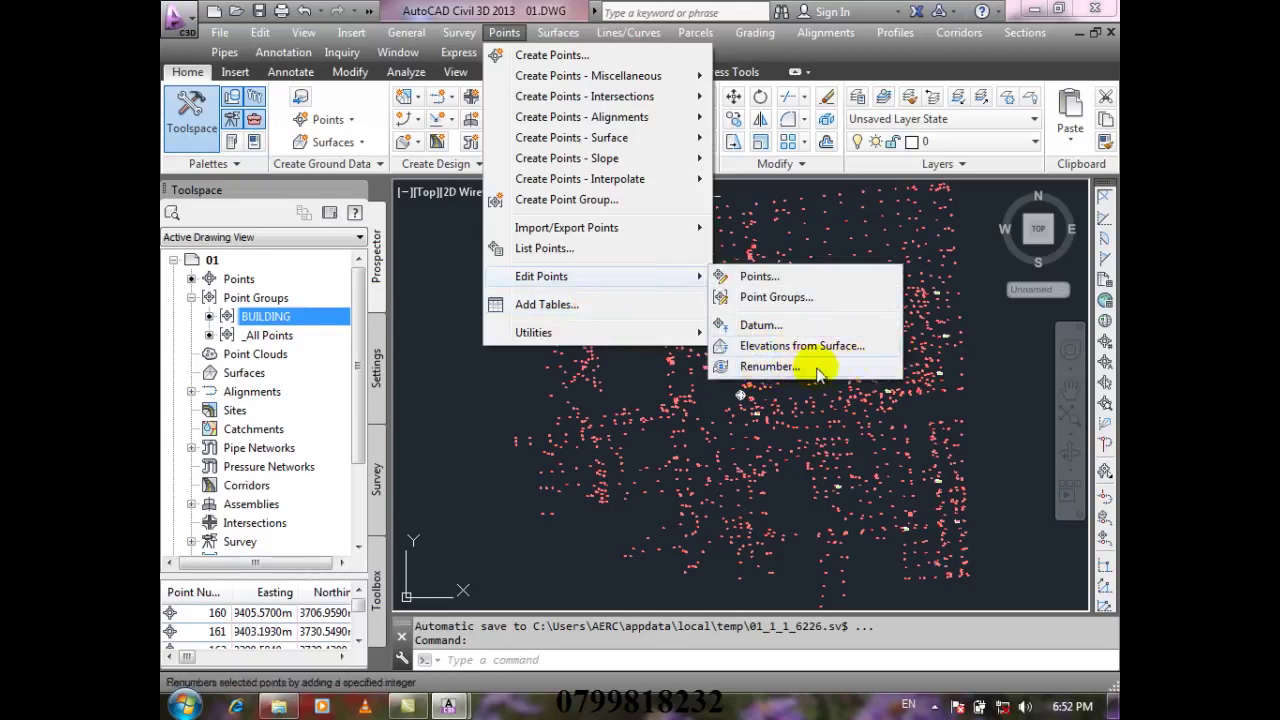
left_click(490, 375)
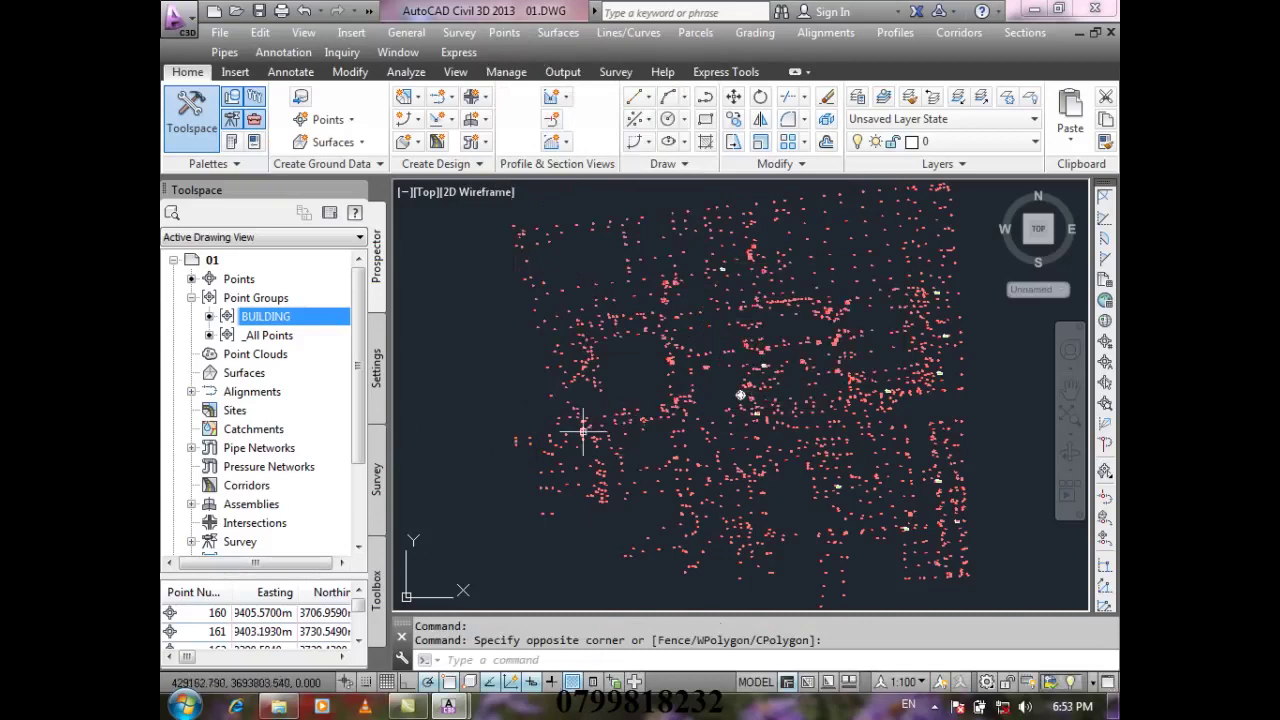
- Renumber point 1509 at the northwest corner of the points, using an additive factor of 350
scroll(750, 350, "up", 5)
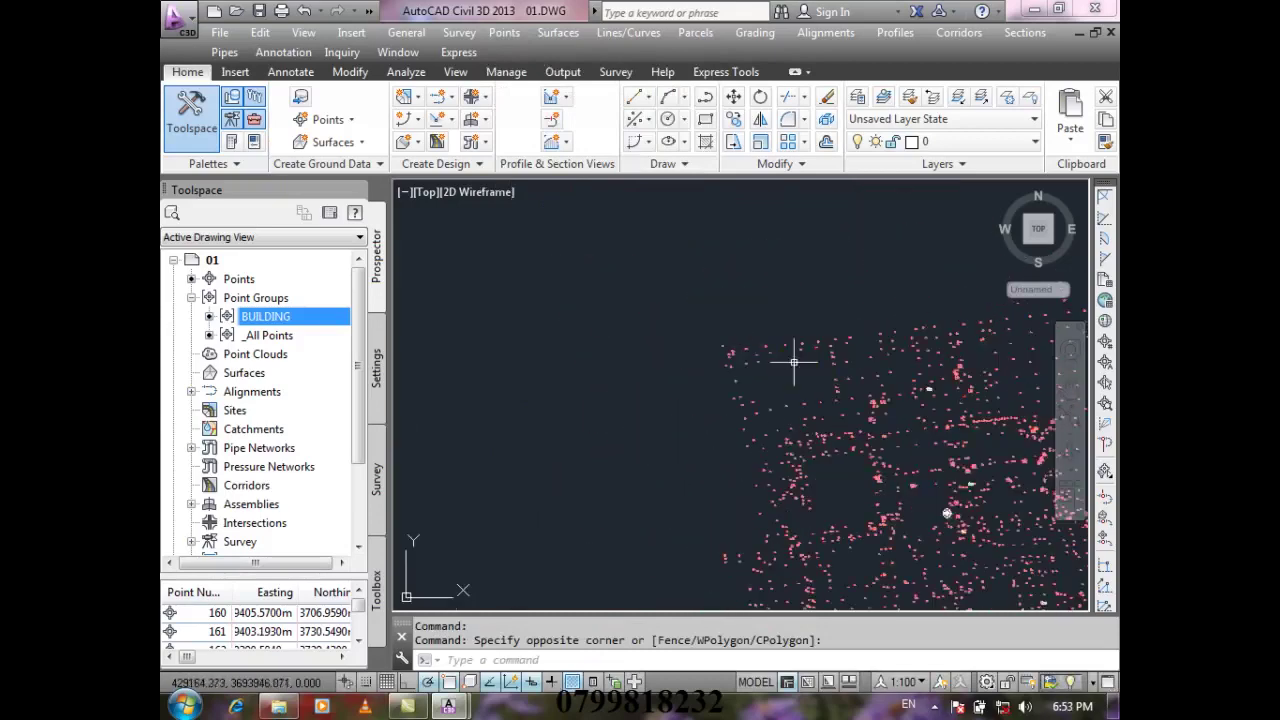
scroll(720, 345, "up", 10)
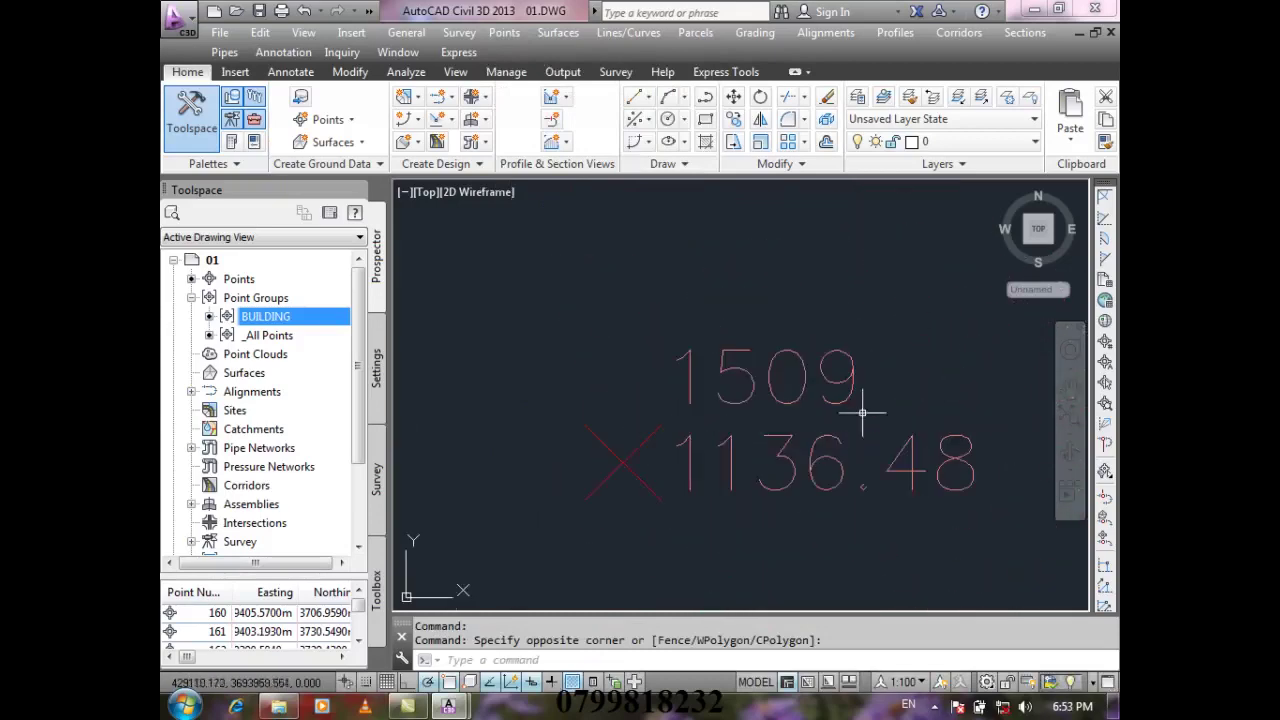
scroll(720, 286, "down", 5)
scroll(837, 285, "up", 3)
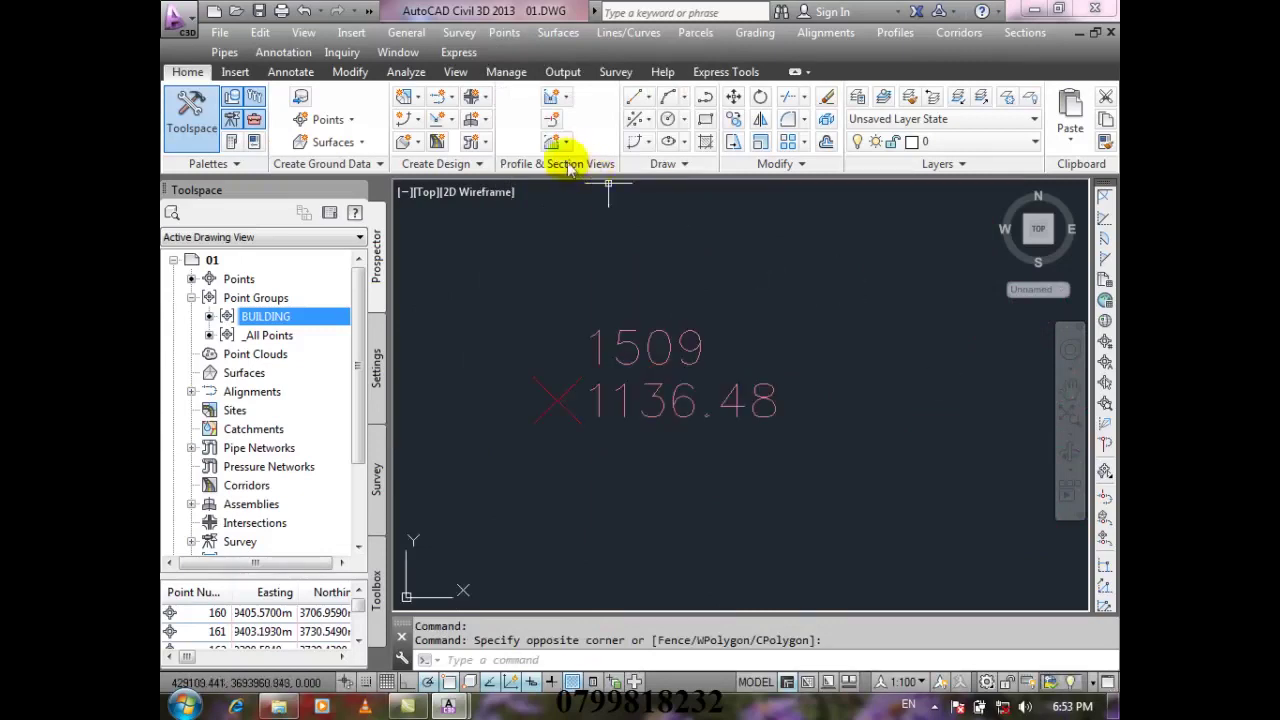
left_click(505, 33)
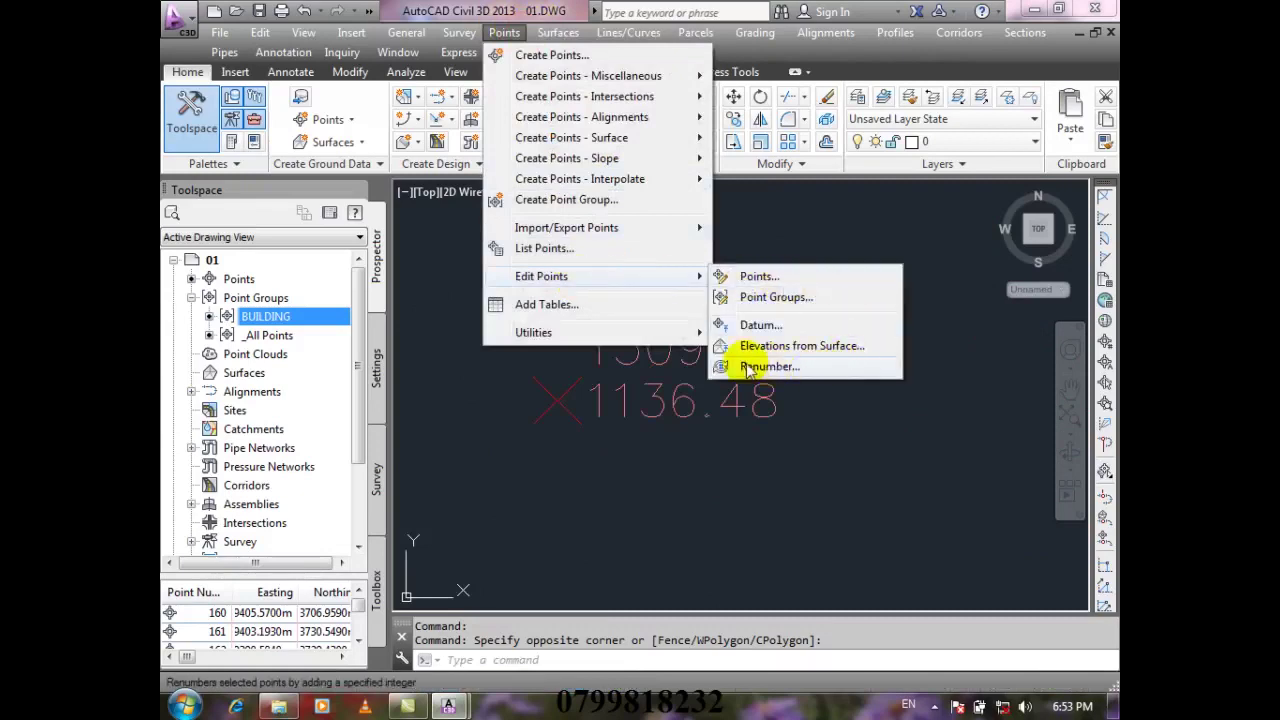
left_click(795, 367)
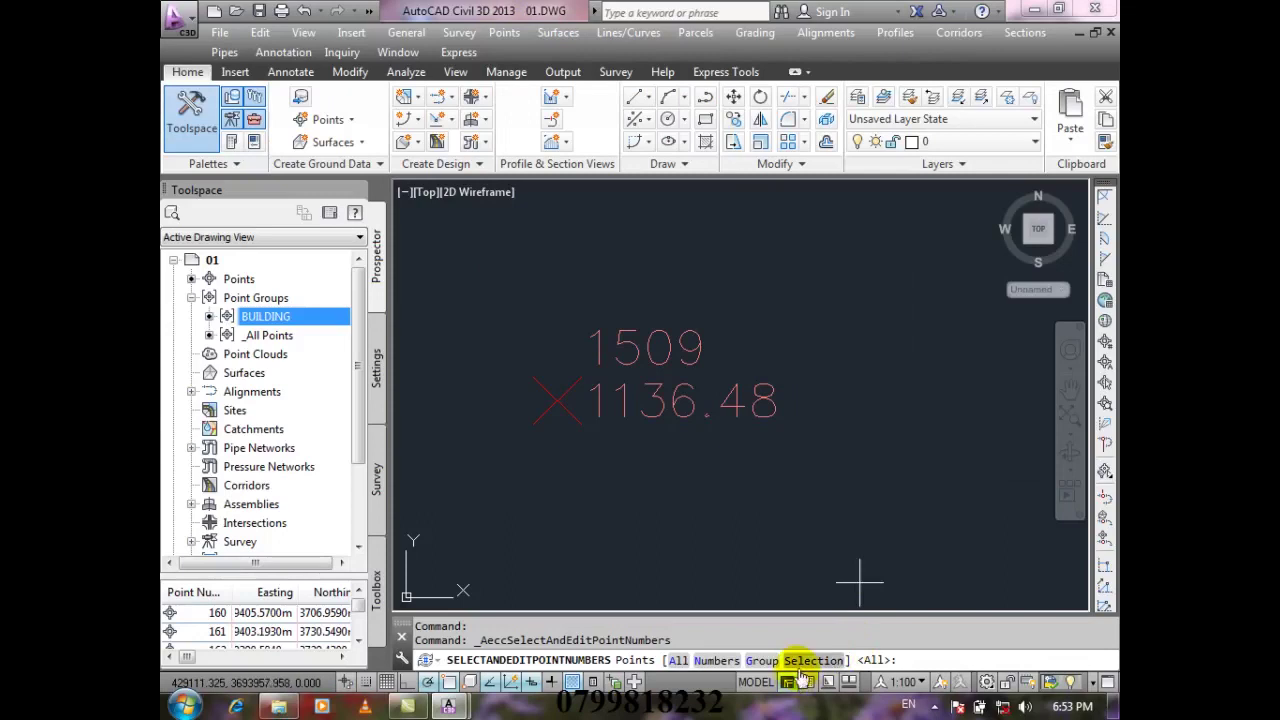
type("S")
key("Return")
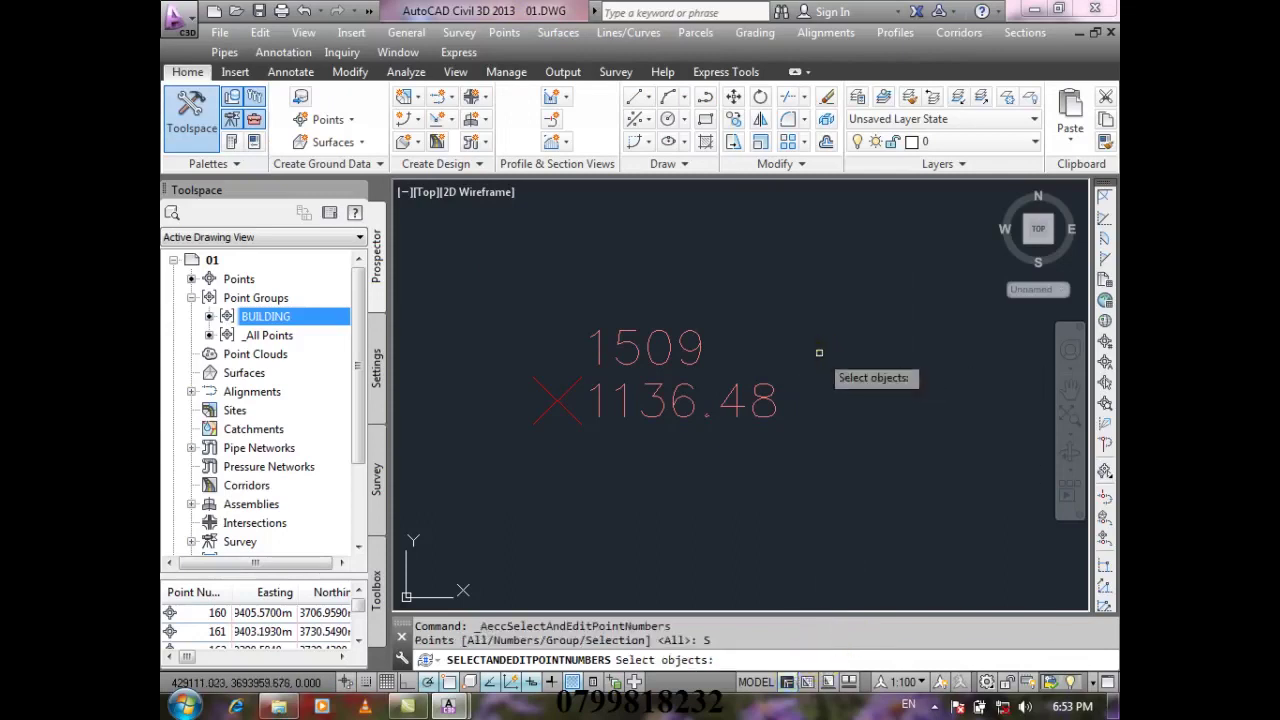
left_click(562, 393)
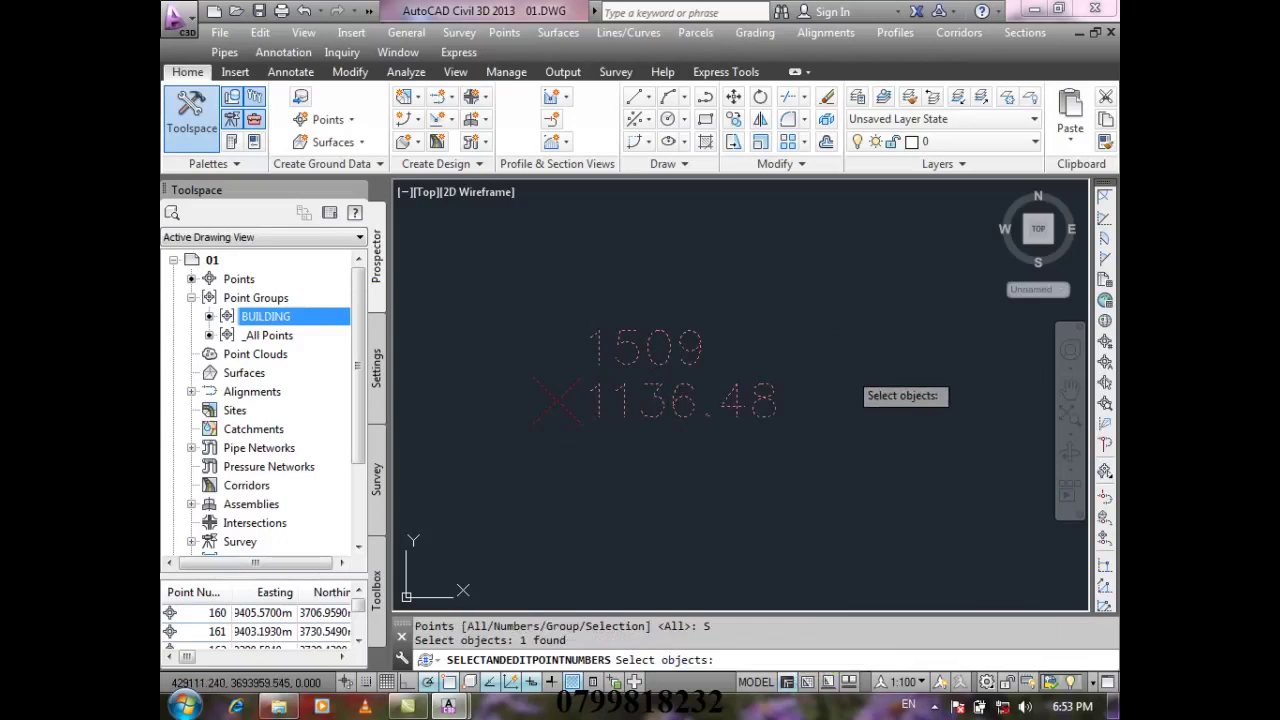
key("Return")
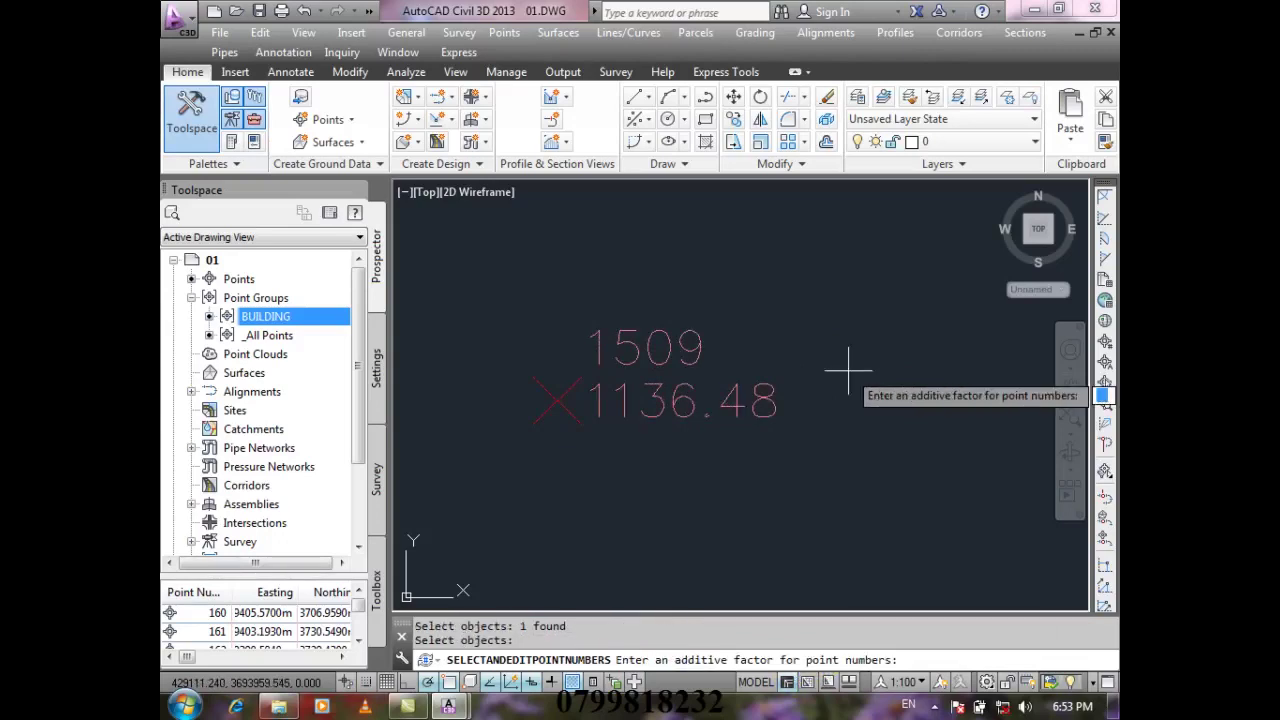
type("350")
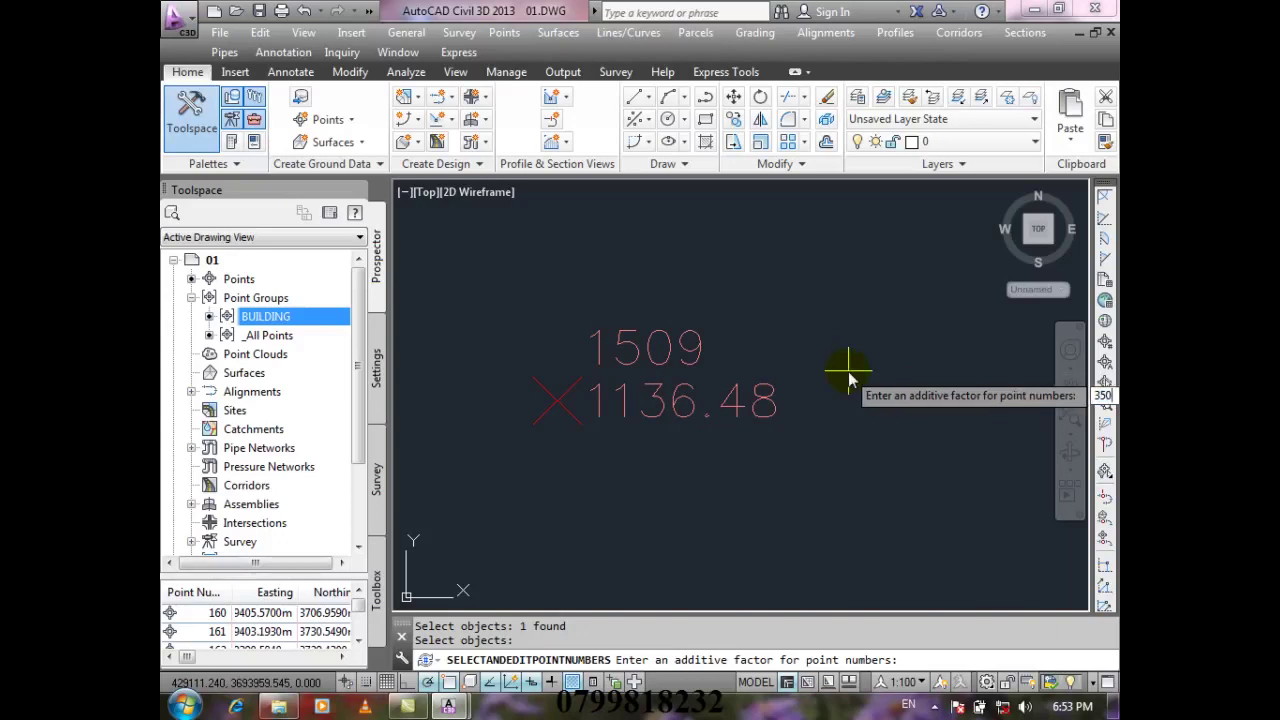
key("Return")
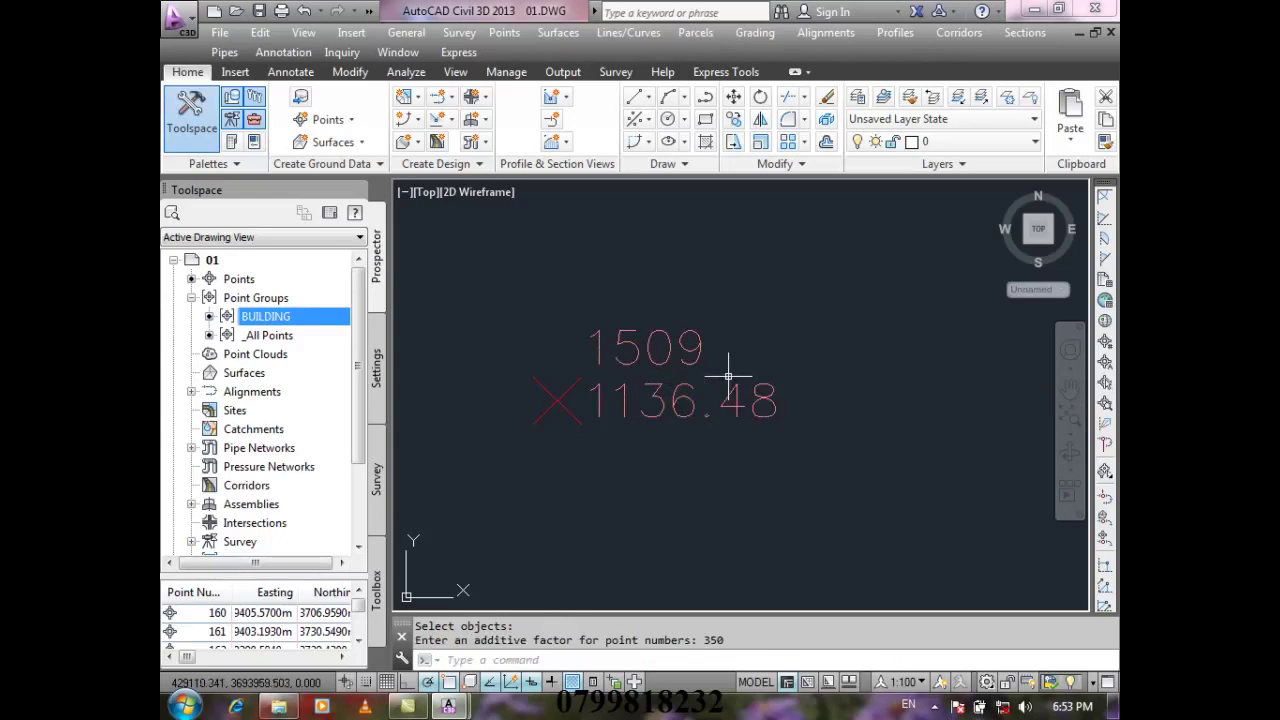
- Refresh the BUILDING and _All Points point groups, regenerate the drawing at full extents, and check the renumbered corner point's label
right_click(305, 318)
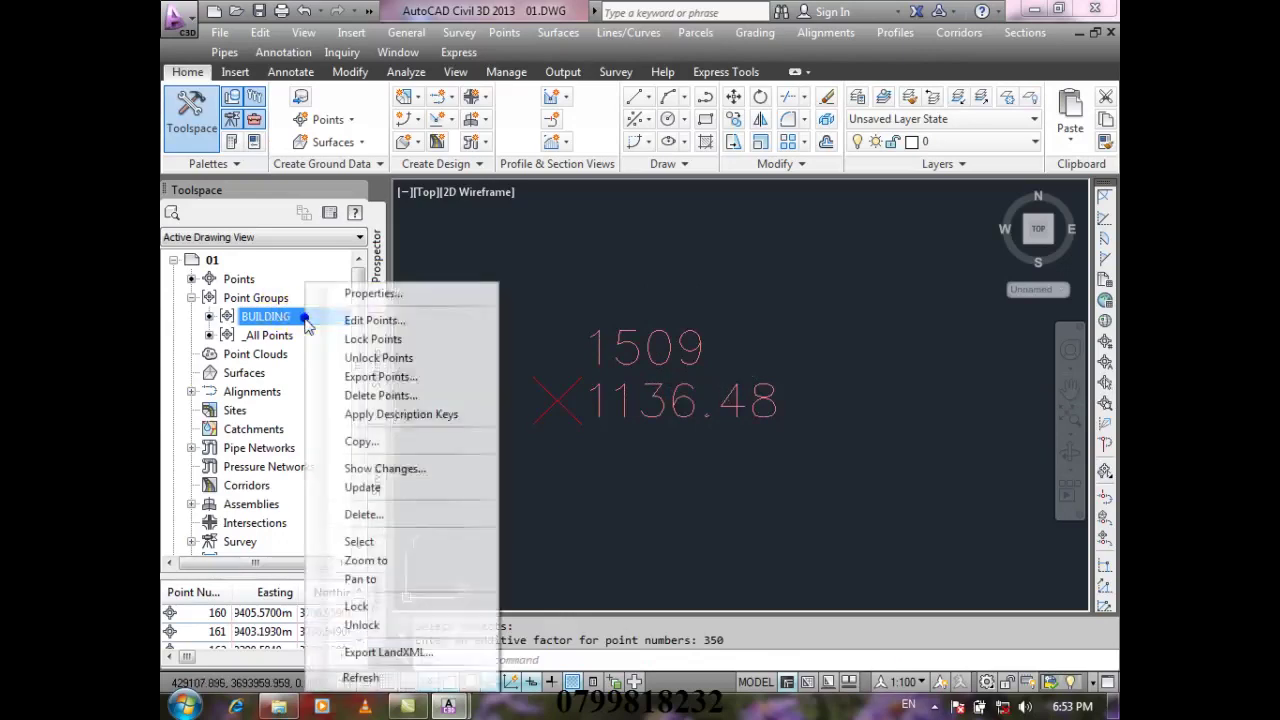
left_click(388, 679)
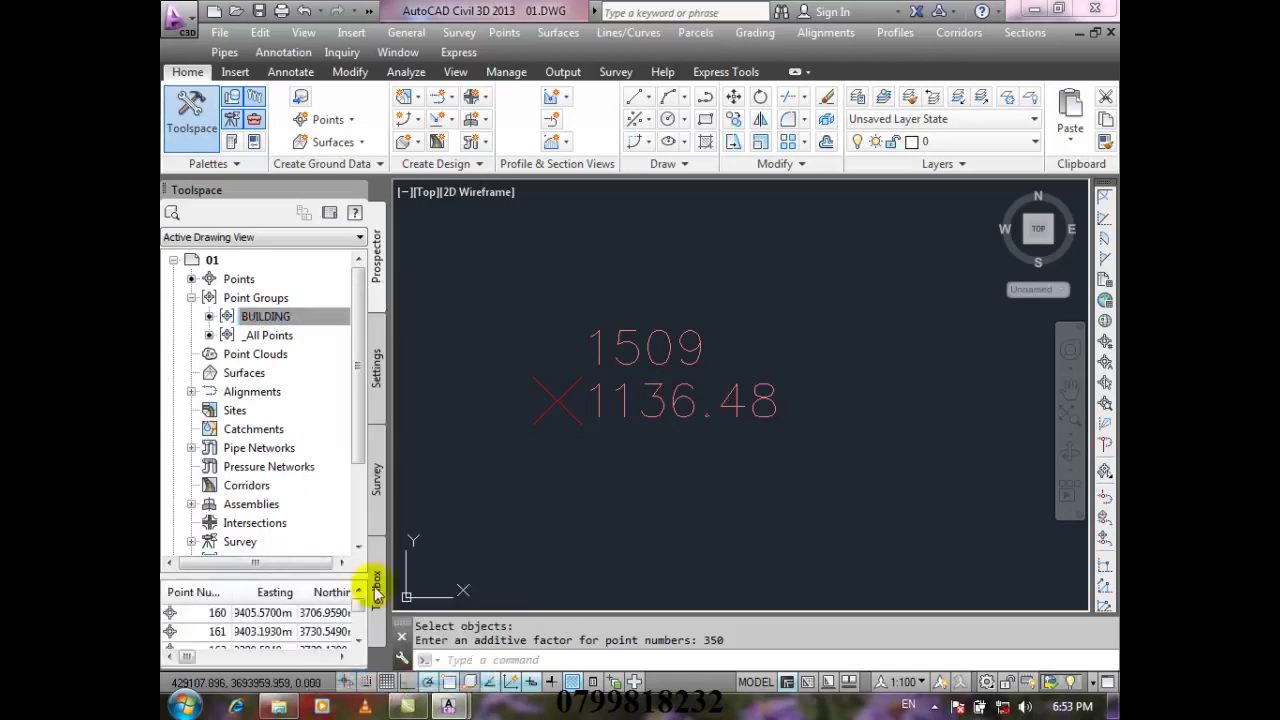
right_click(302, 335)
left_click(349, 626)
scroll(643, 346, "down", 10)
type("z")
key("Return")
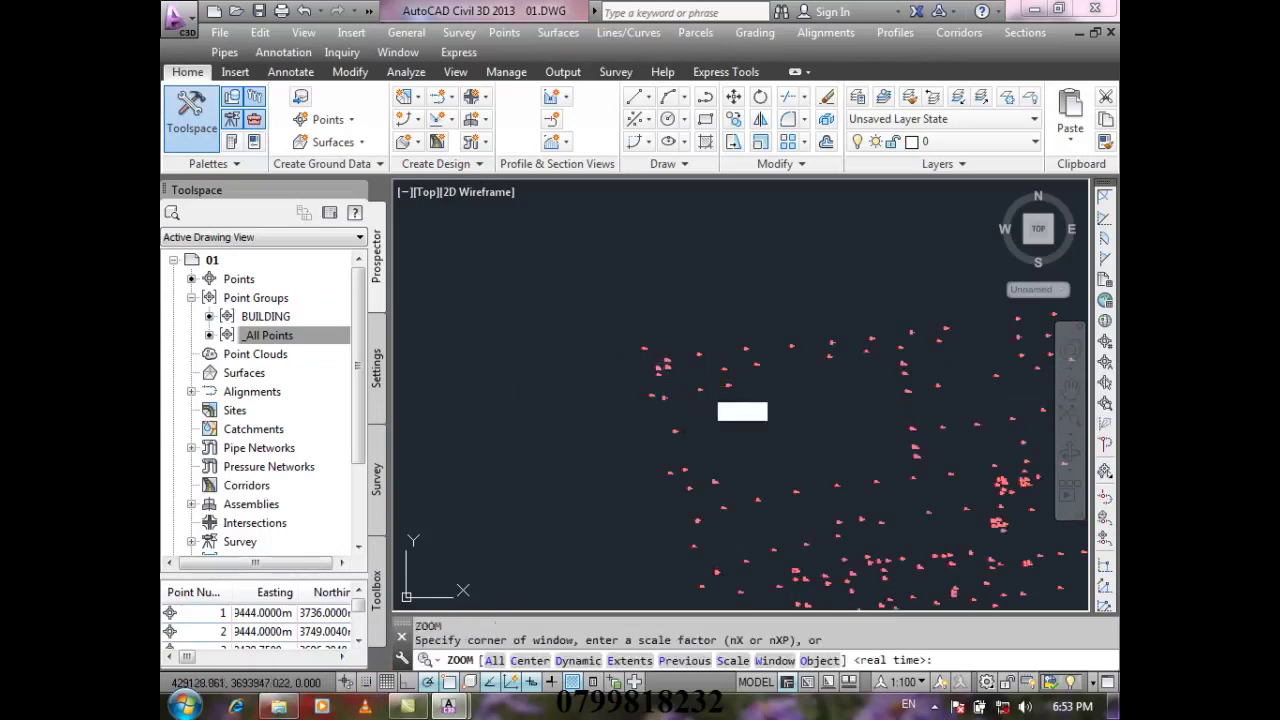
type("e")
key("Return")
scroll(507, 210, "up", 5)
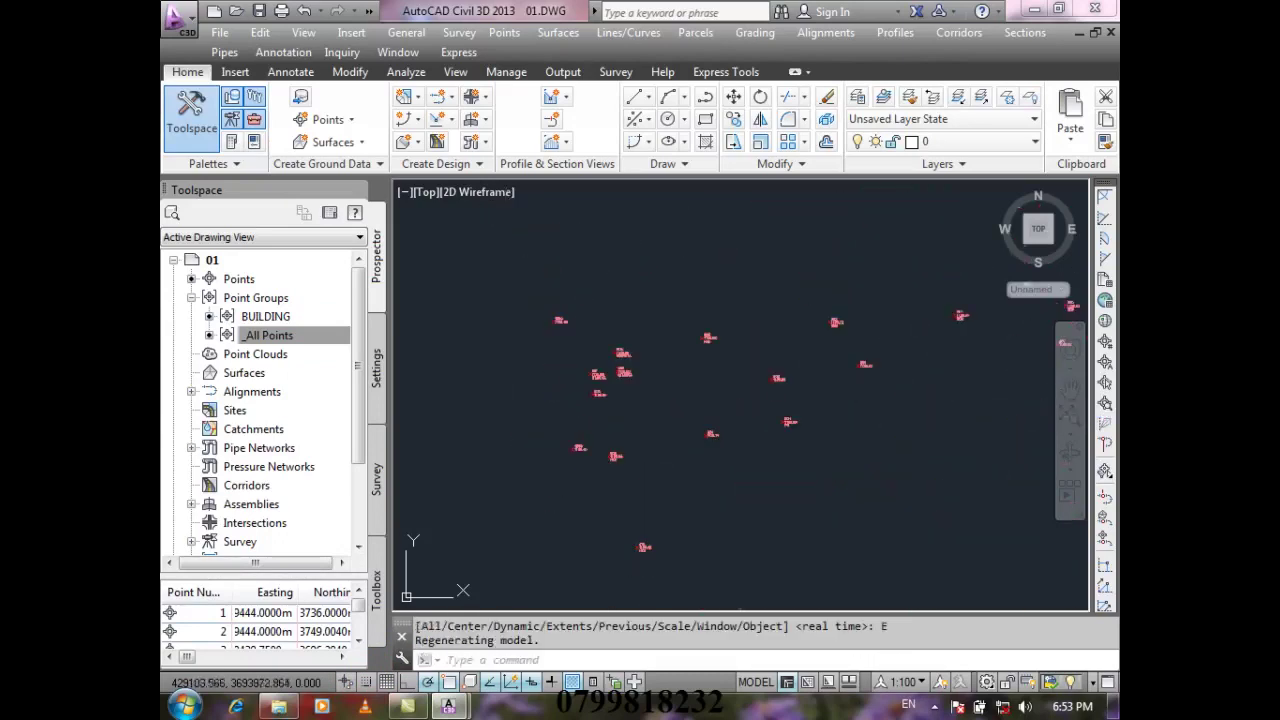
scroll(551, 287, "up", 5)
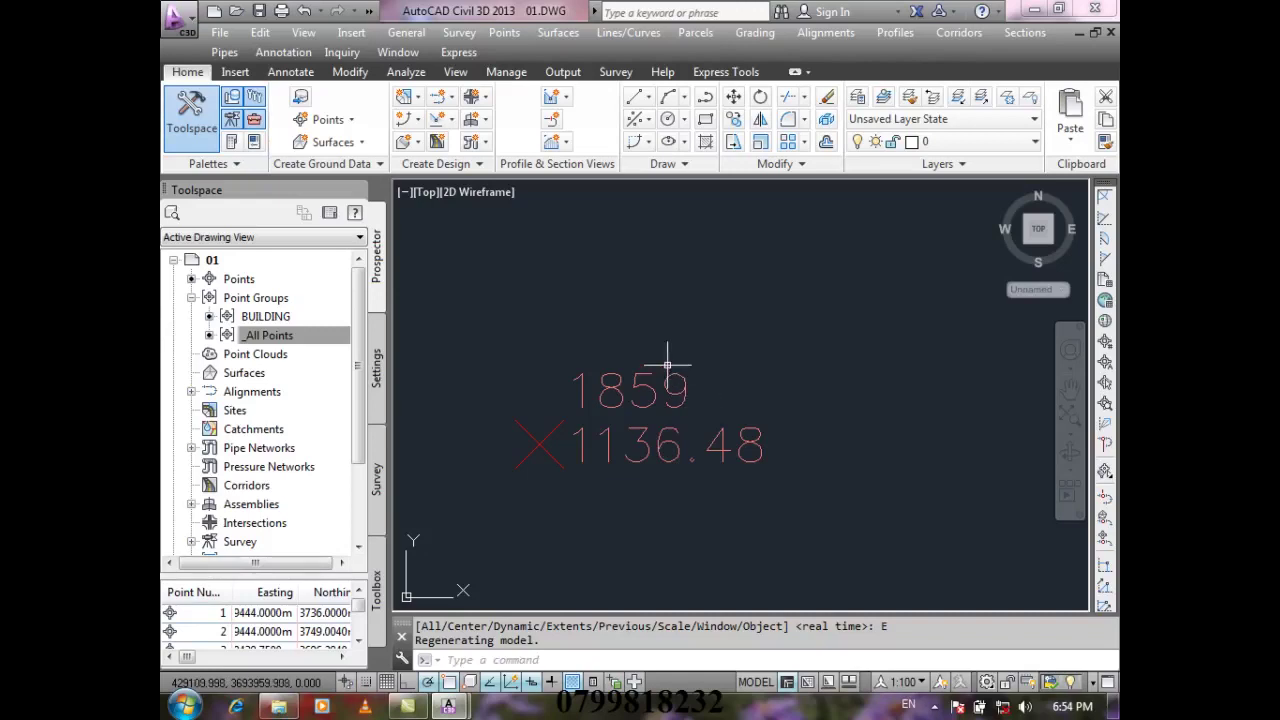
mouse_move(600, 386)
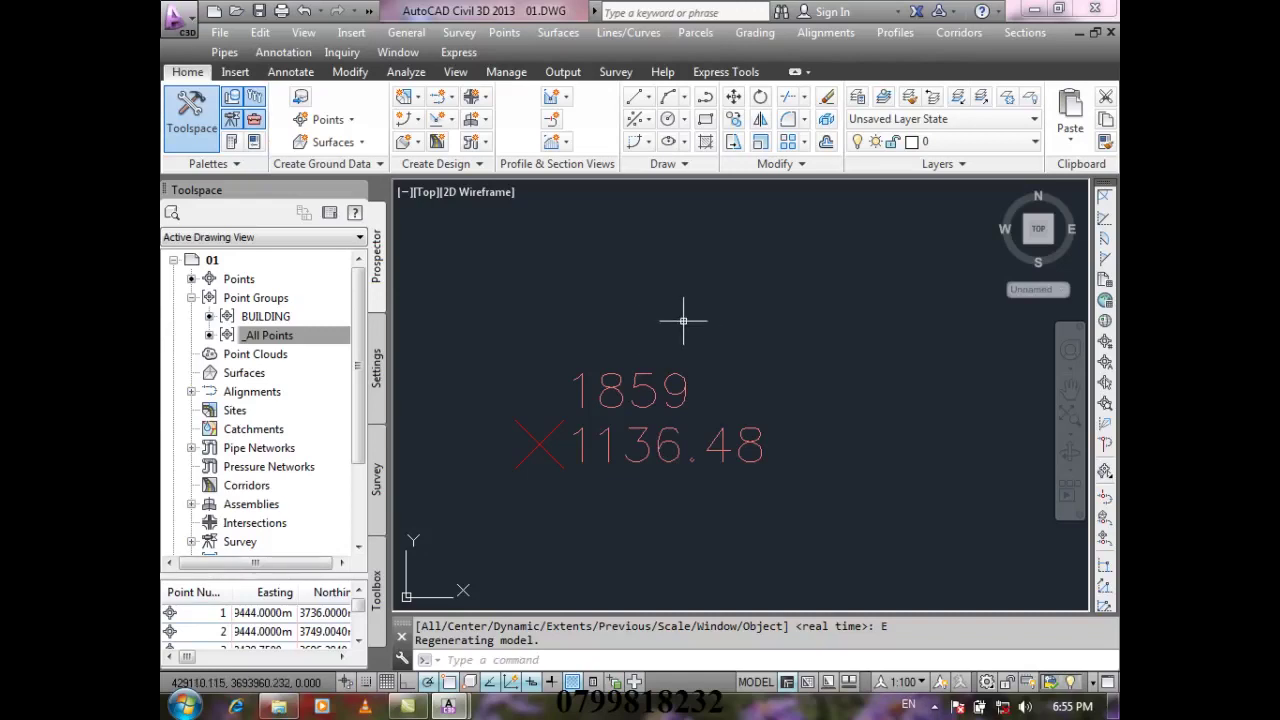
- Try to undo the renumbering of the northwest corner point and check its number label
key("ctrl+z")
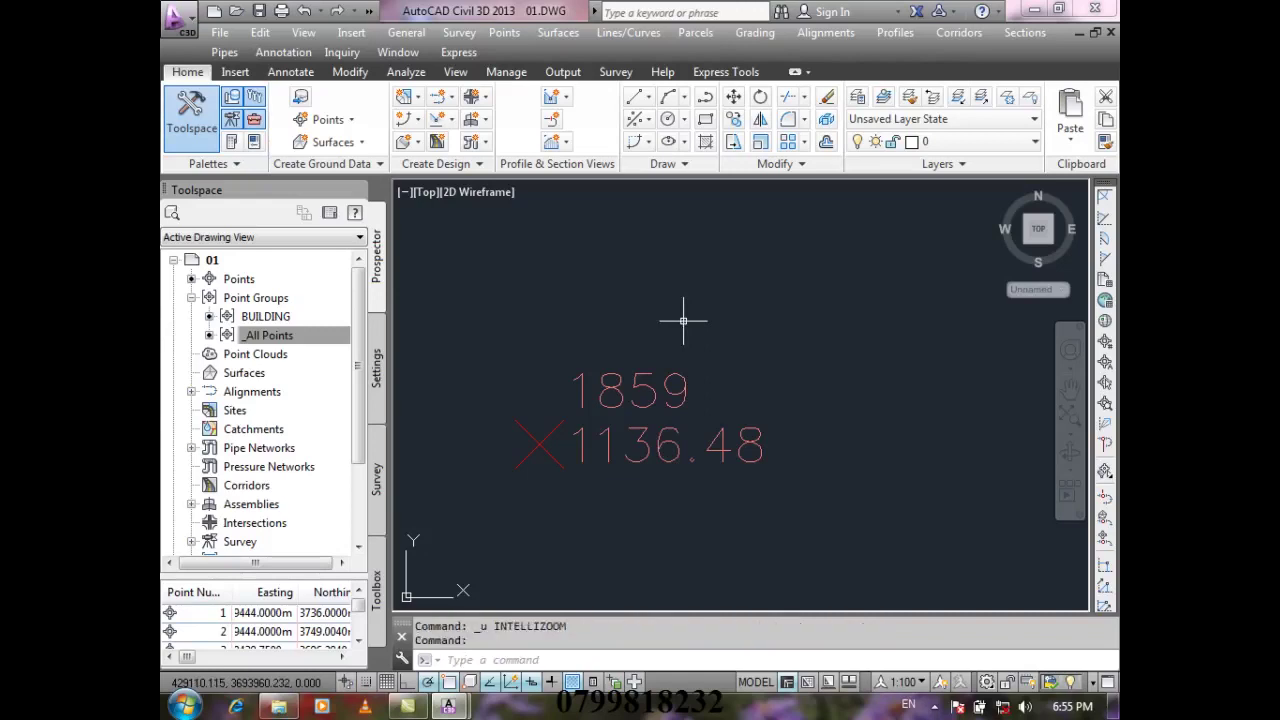
scroll(683, 321, "up", 5)
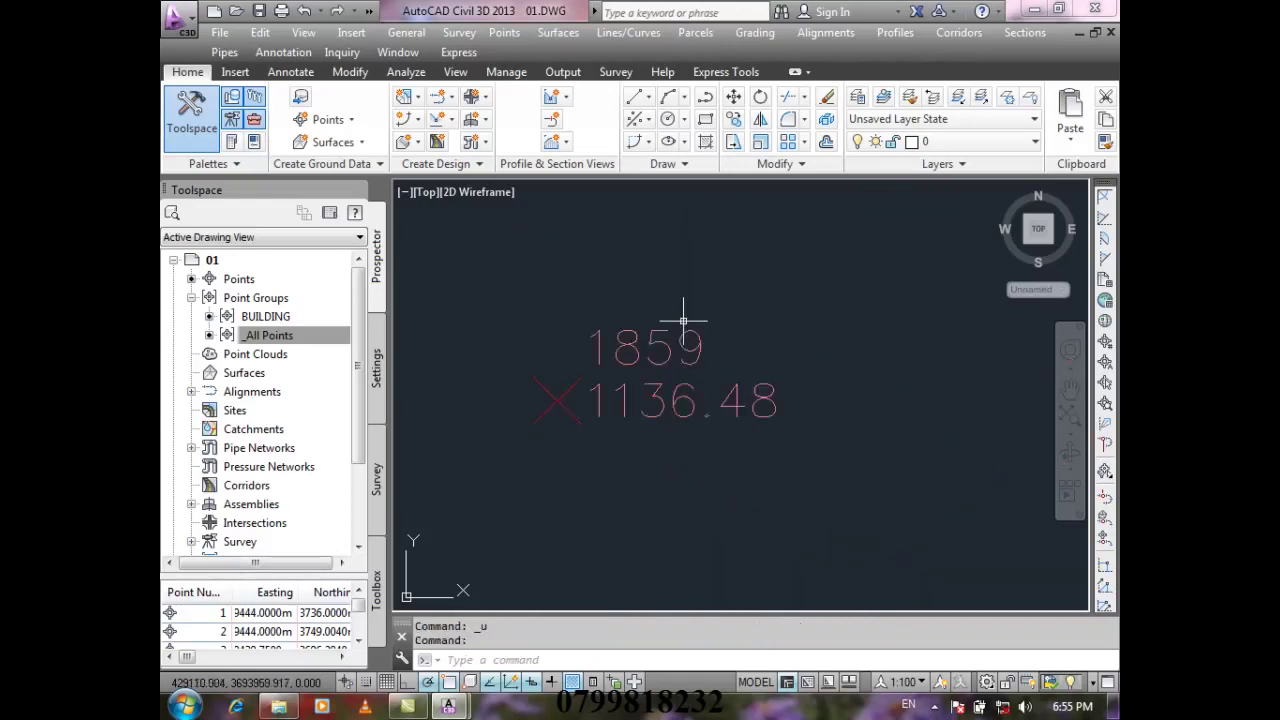
key("ctrl+z")
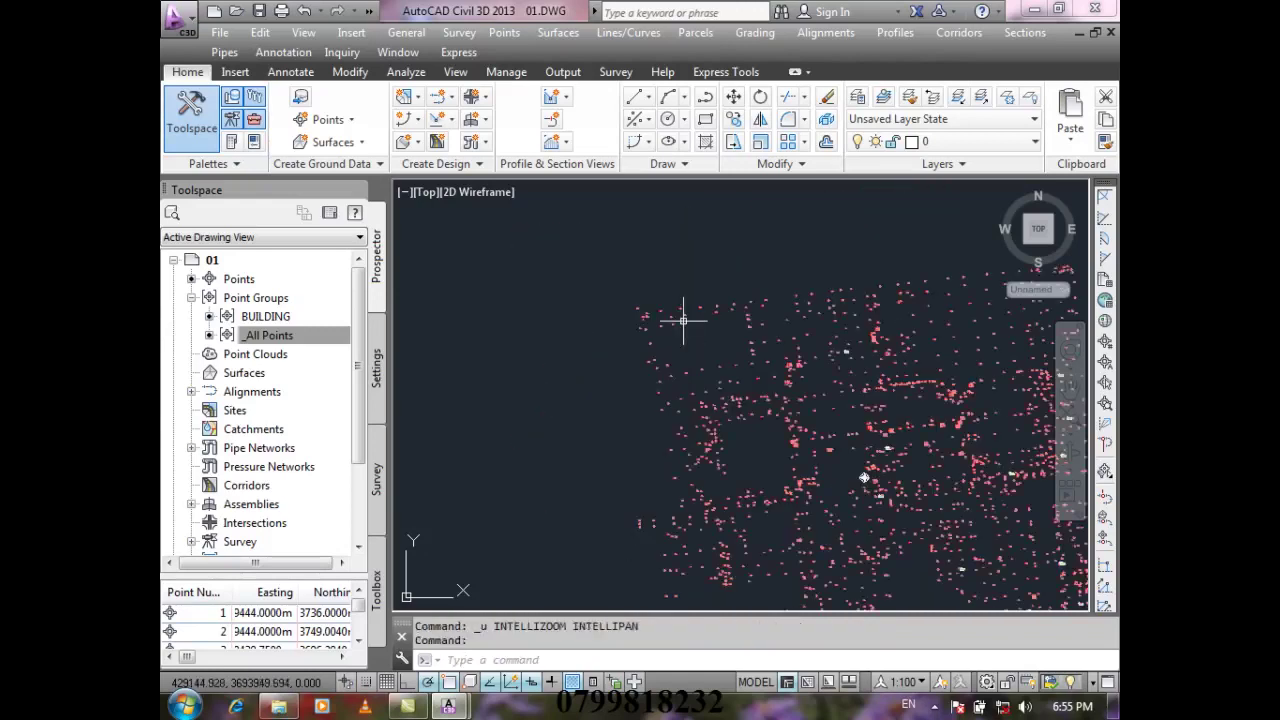
scroll(634, 289, "up", 3)
scroll(620, 466, "up", 3)
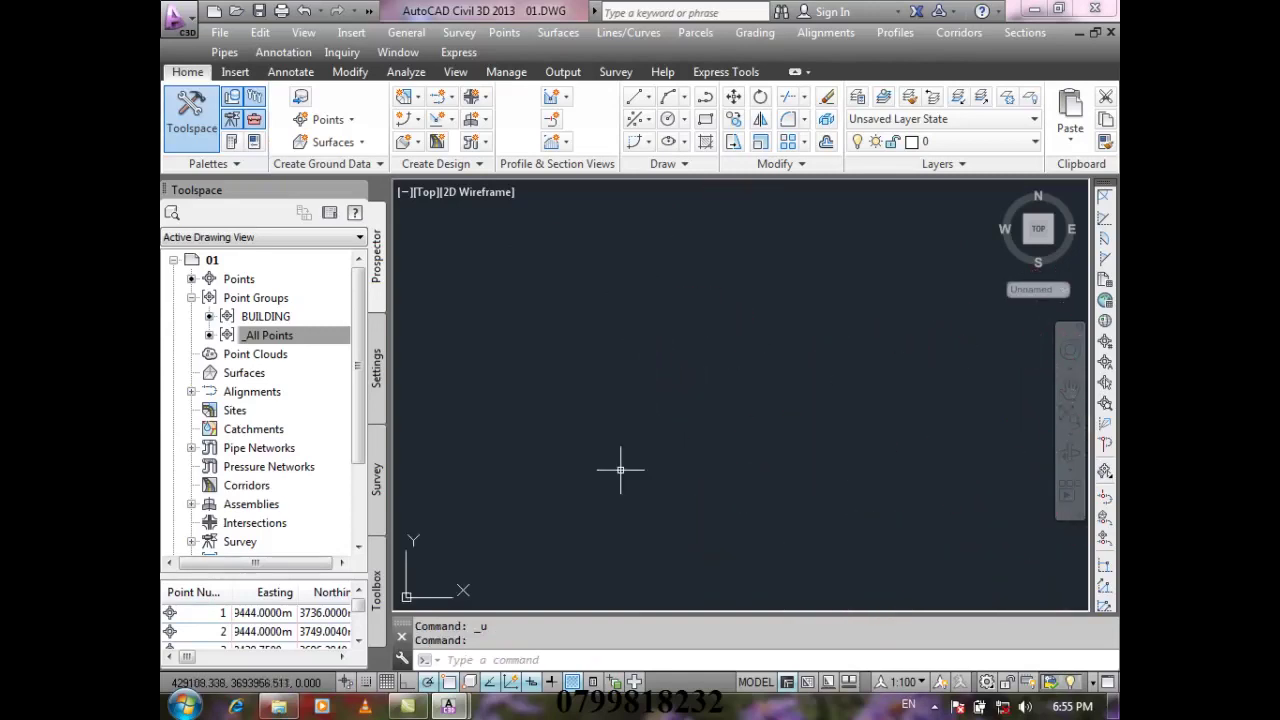
scroll(644, 403, "down", 5)
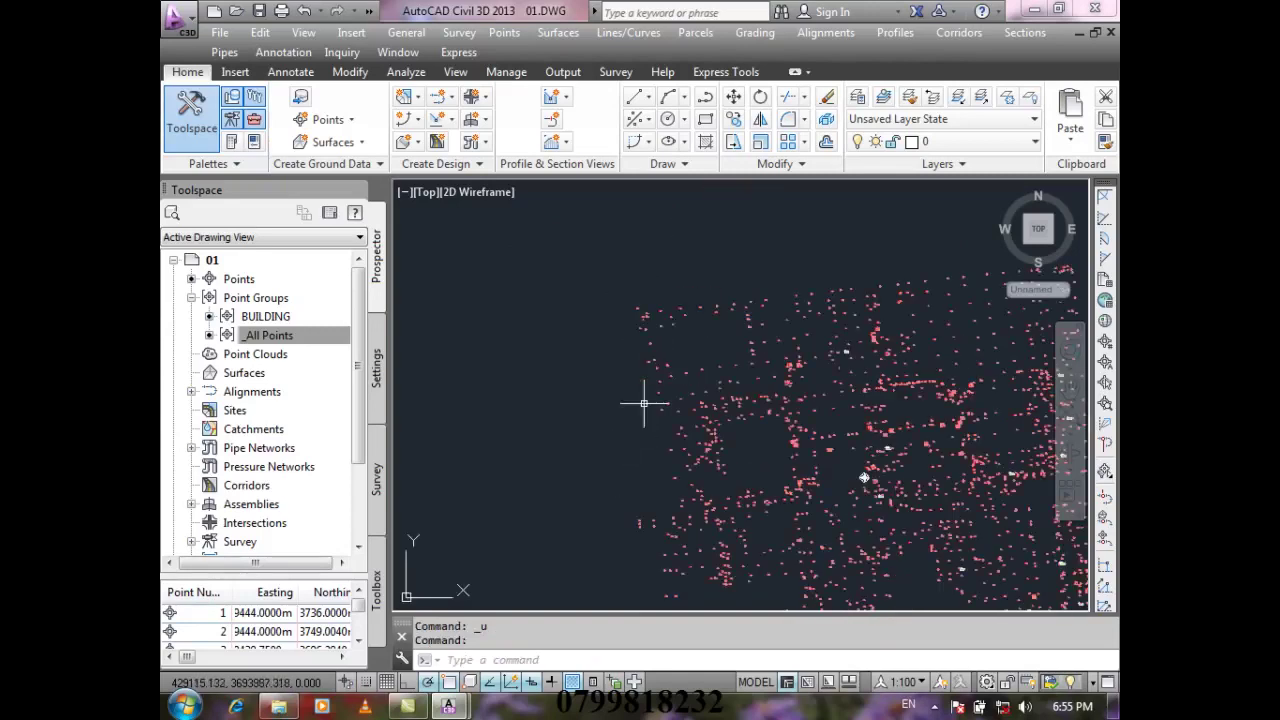
scroll(644, 403, "up", 6)
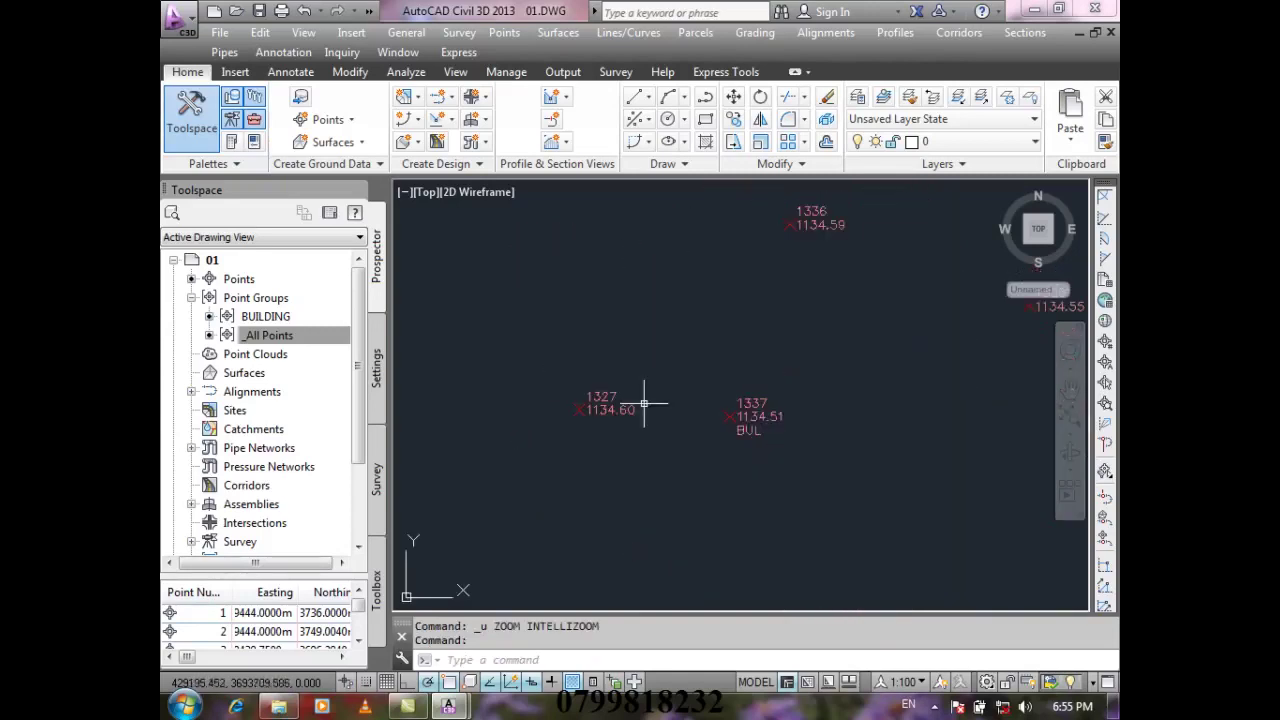
scroll(660, 420, "down", 6)
scroll(642, 250, "up", 3)
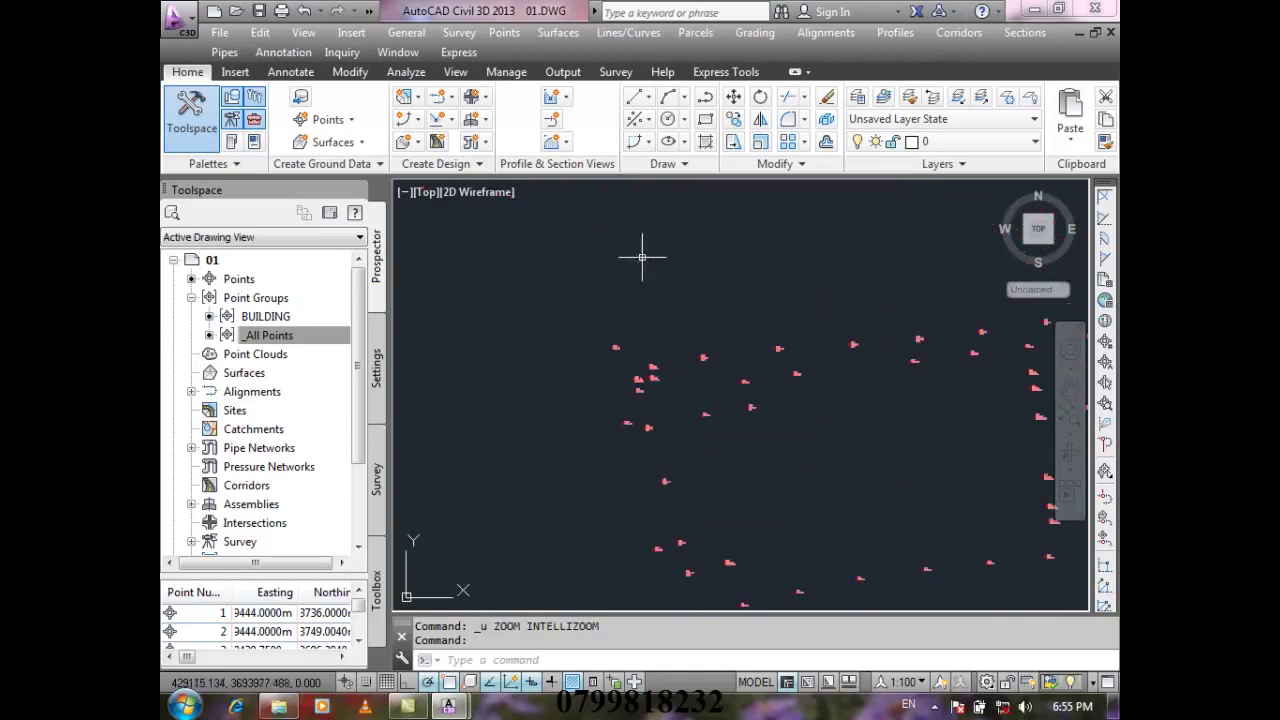
scroll(580, 343, "up", 3)
scroll(788, 368, "up", 2)
- Start a point table that uses the Latitude and Longitude table style, with the full drawing extents in view
type("z")
key("Return")
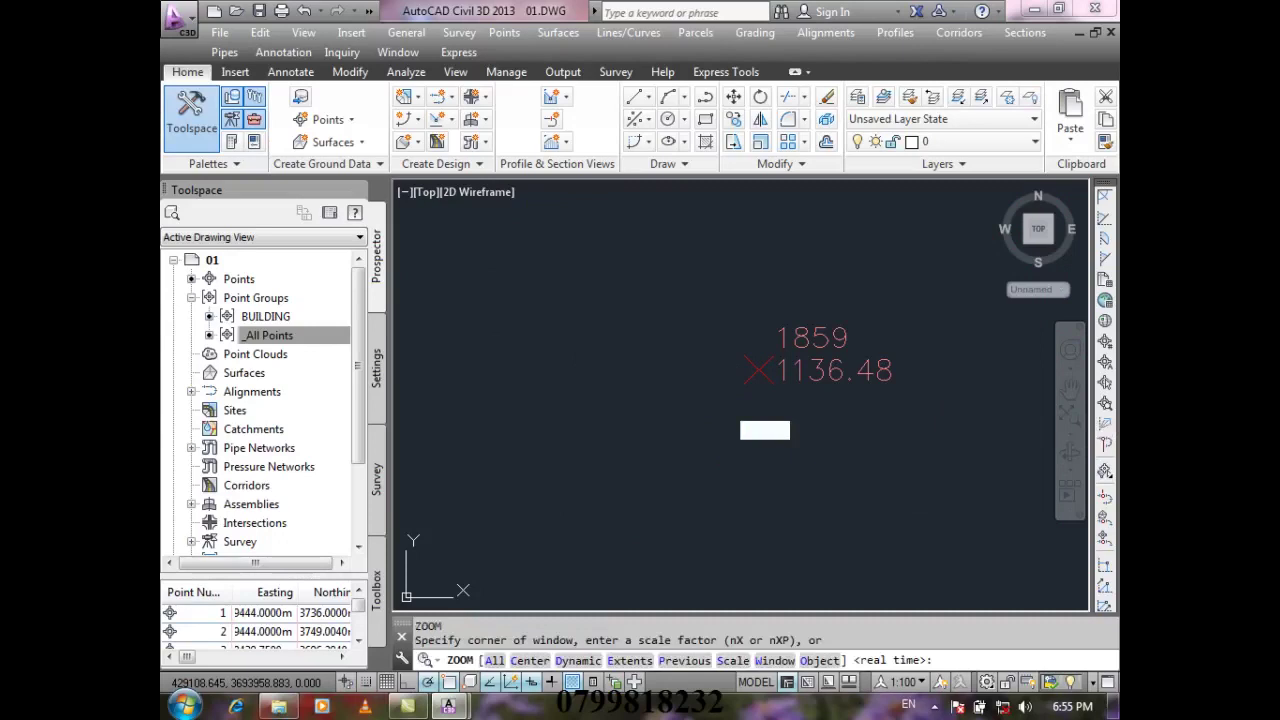
type("e")
key("Return")
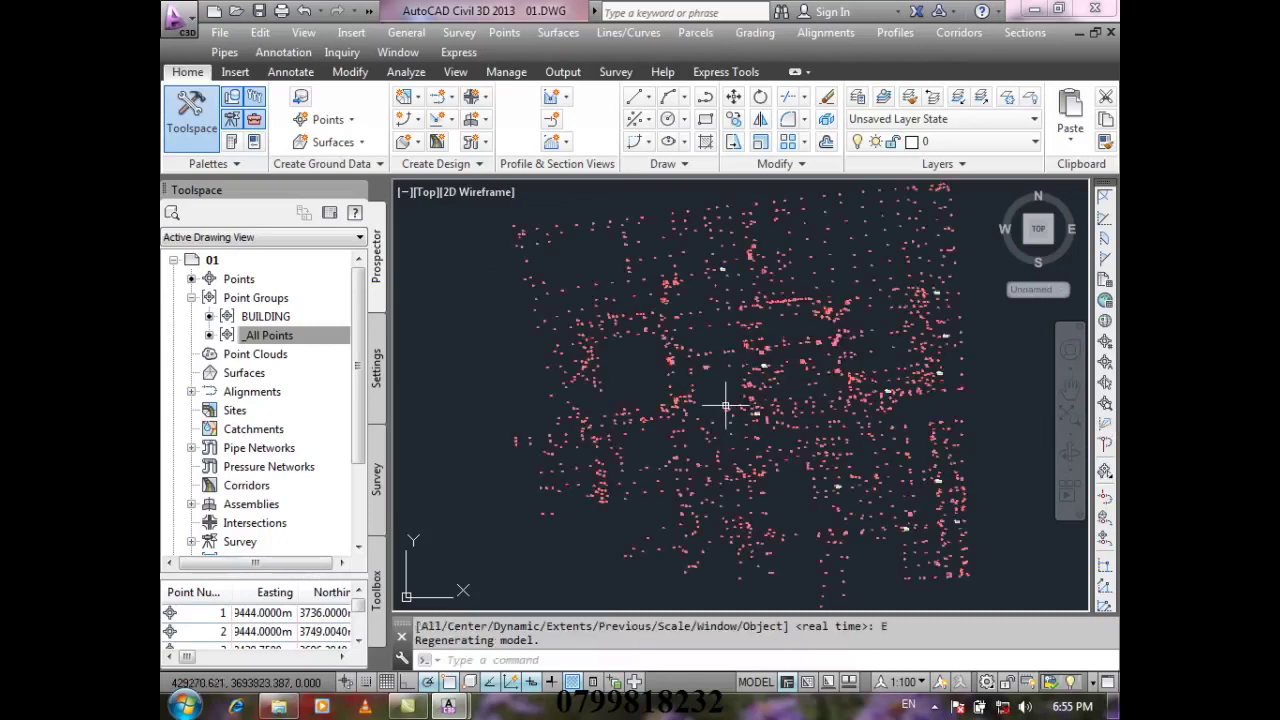
left_click(504, 32)
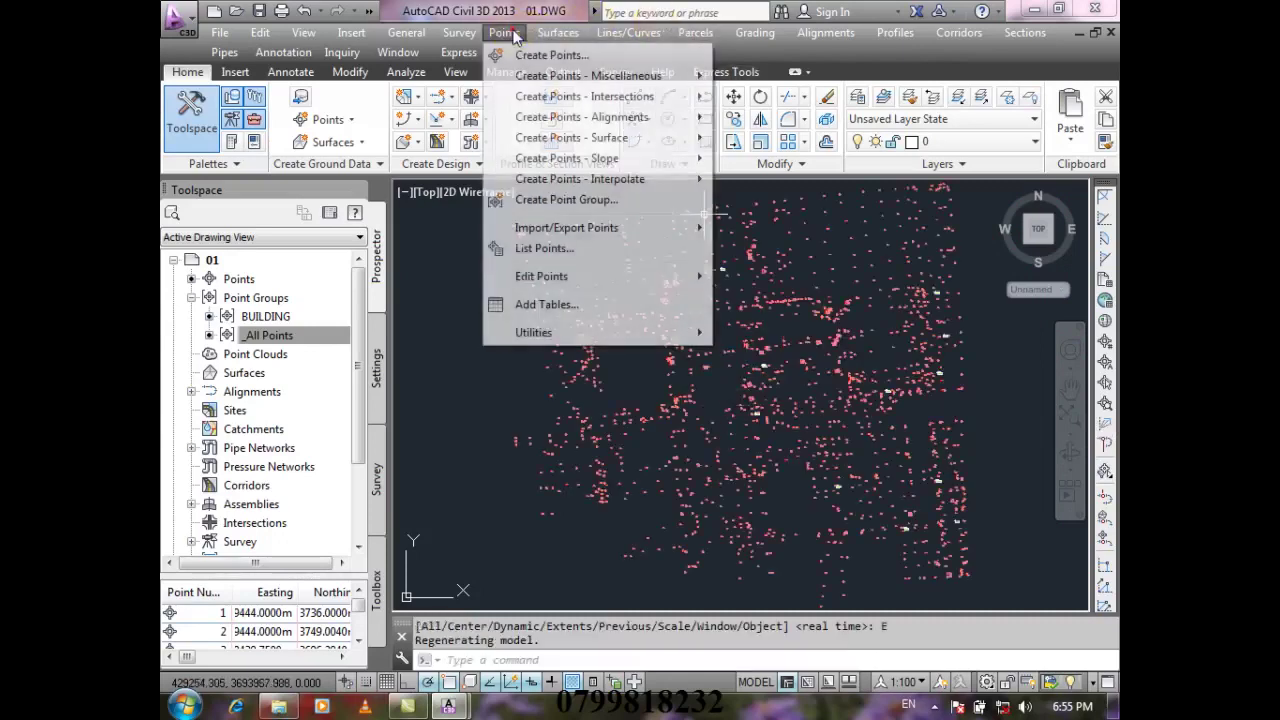
mouse_move(596, 283)
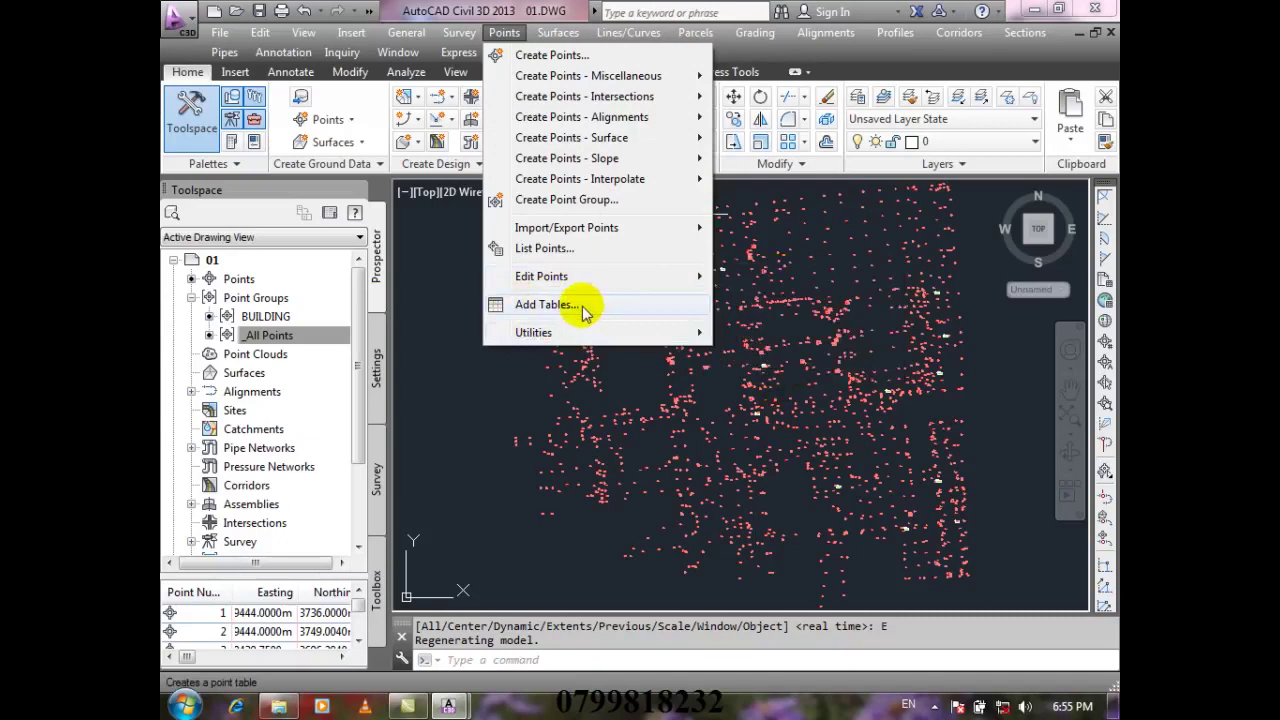
left_click(585, 311)
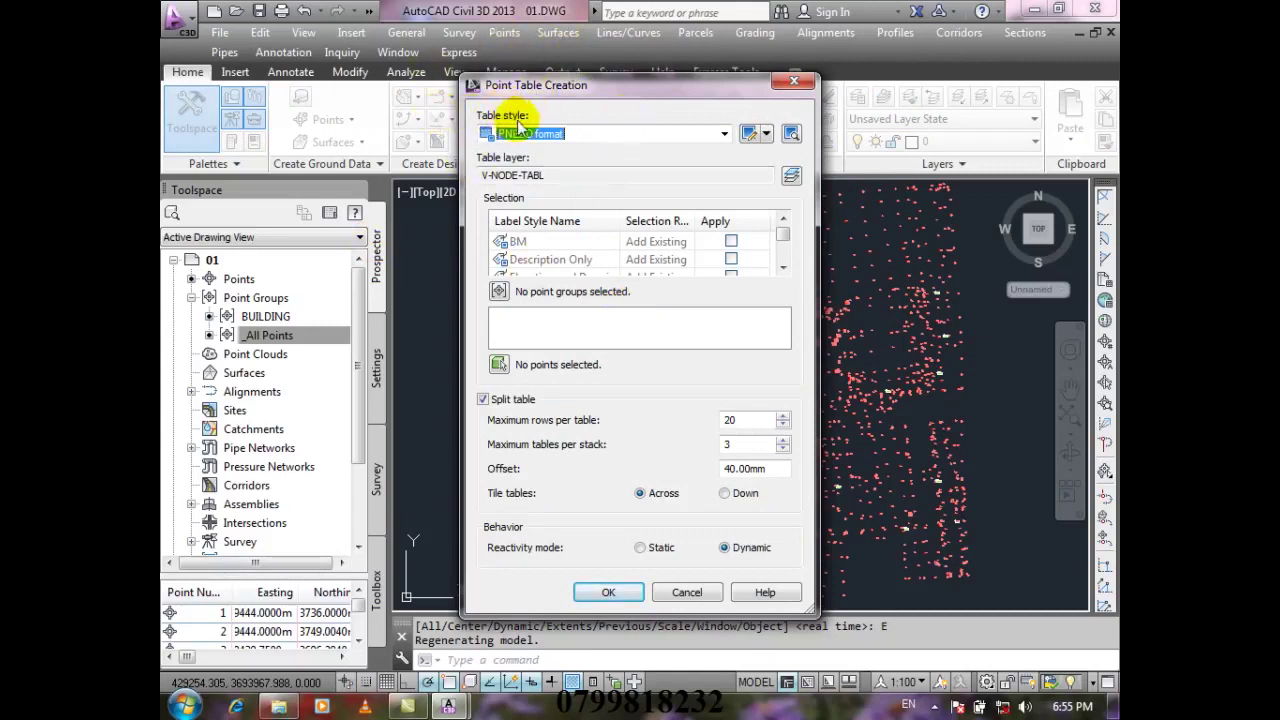
left_click(724, 133)
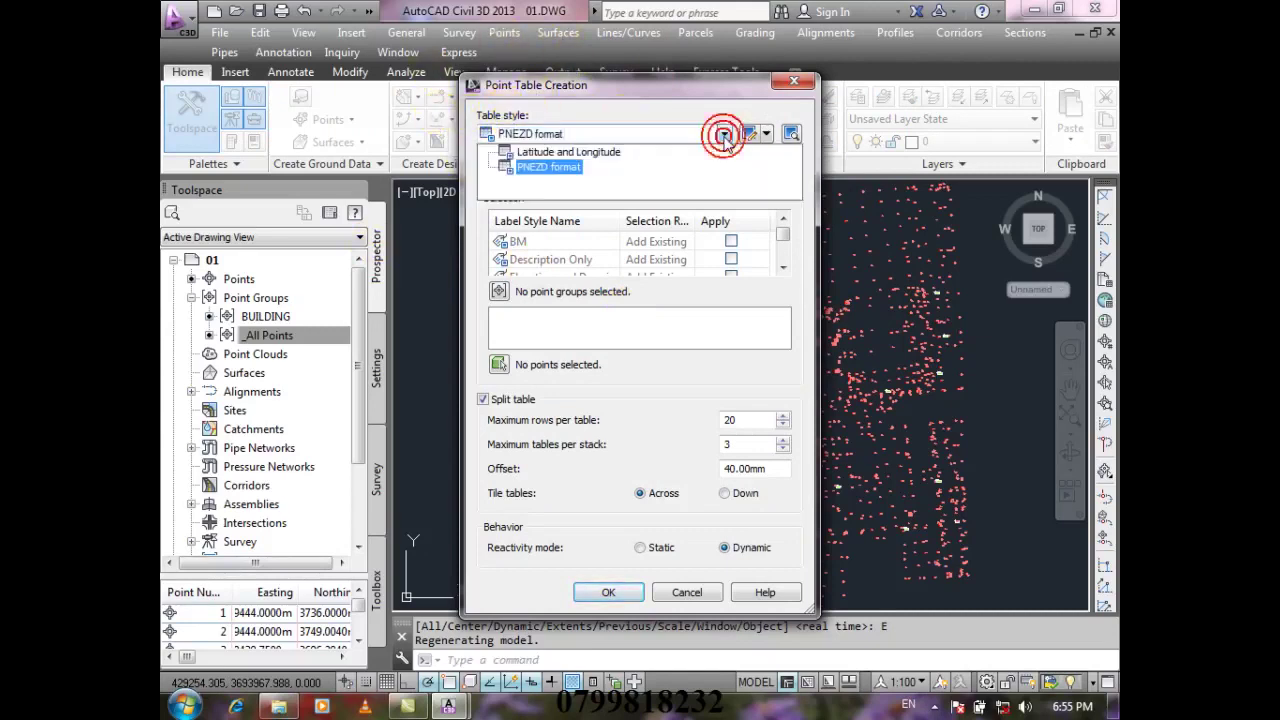
left_click(605, 155)
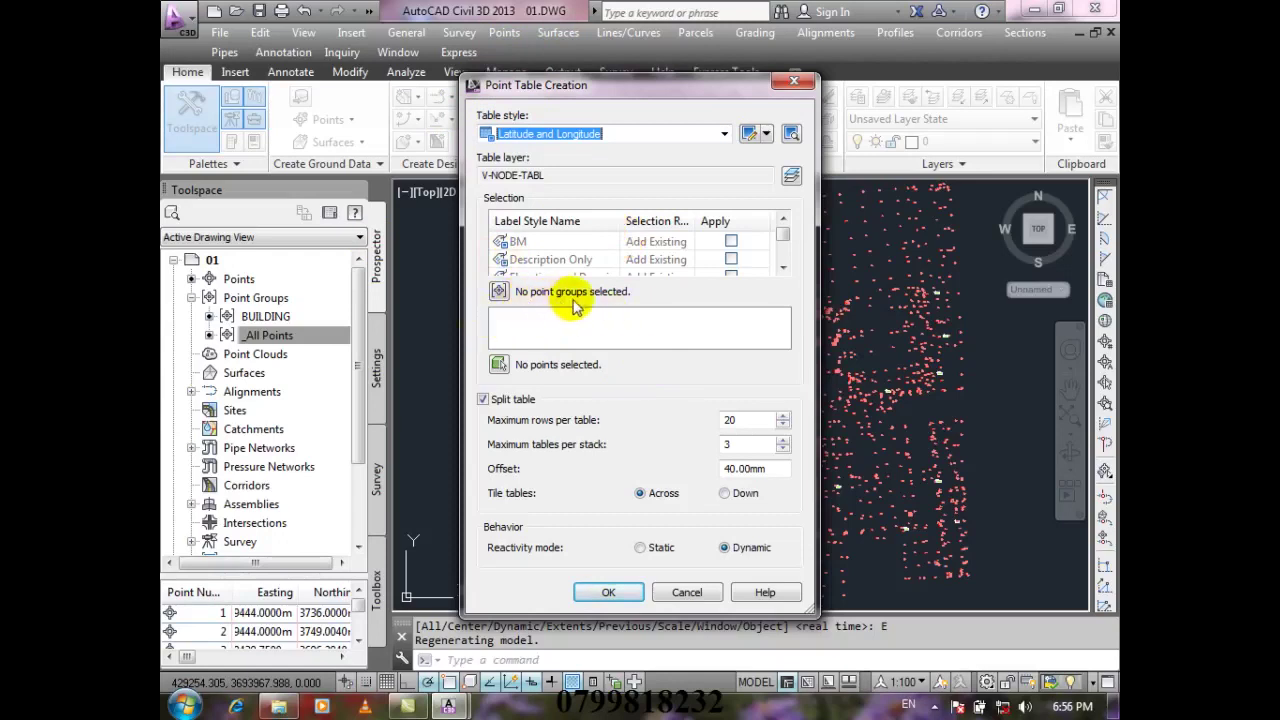
- Select the BUILDING point group for the table, accept the settings and begin placing the table near the points' west edge
left_click(498, 291)
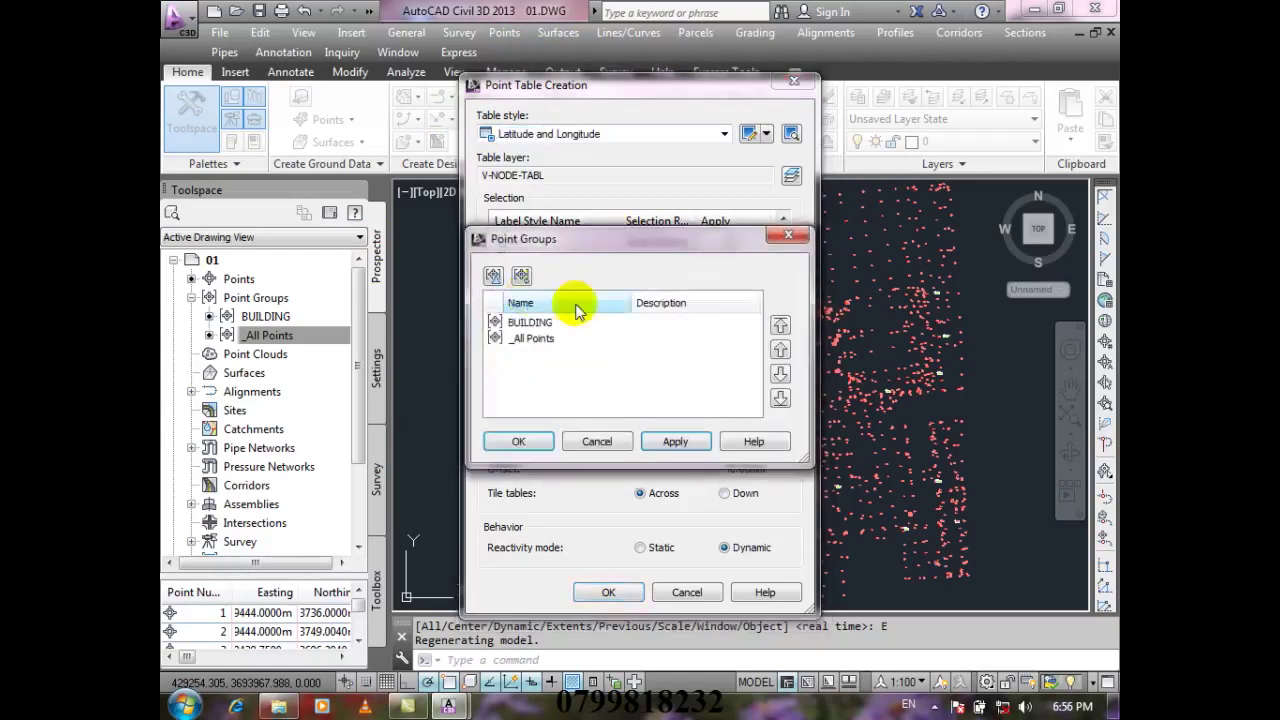
left_click(528, 322)
left_click(520, 441)
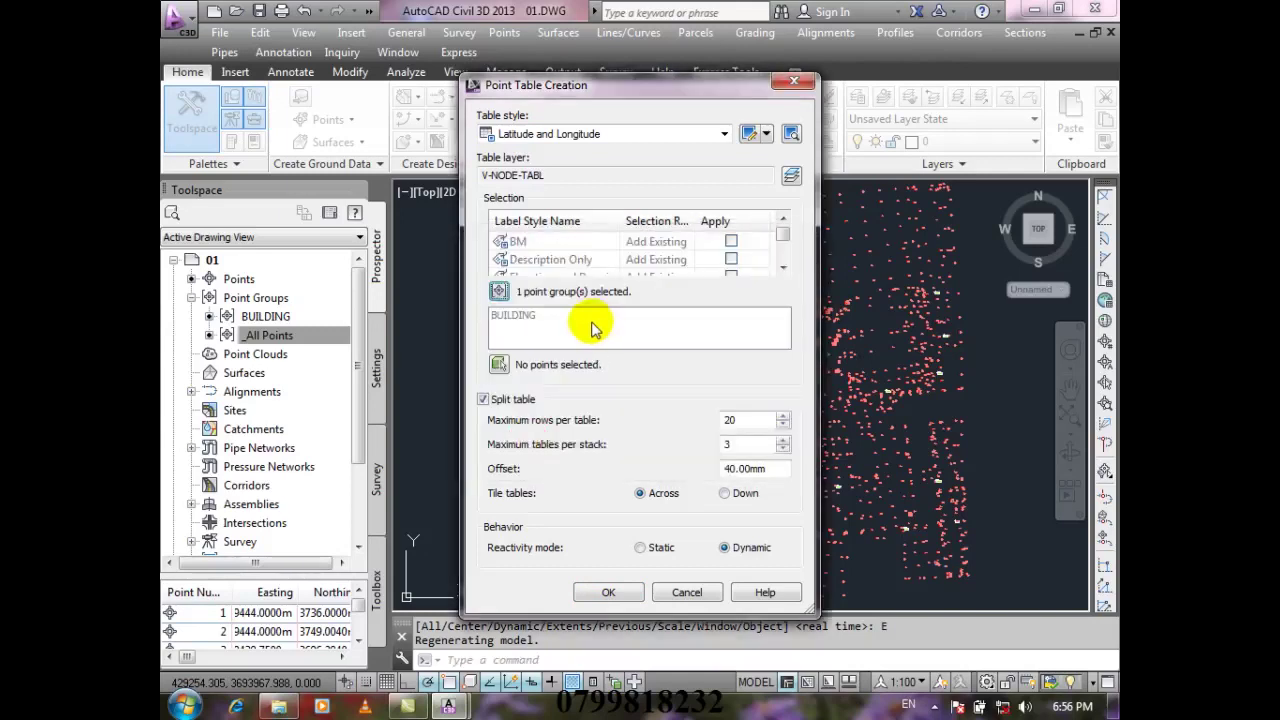
left_click(605, 593)
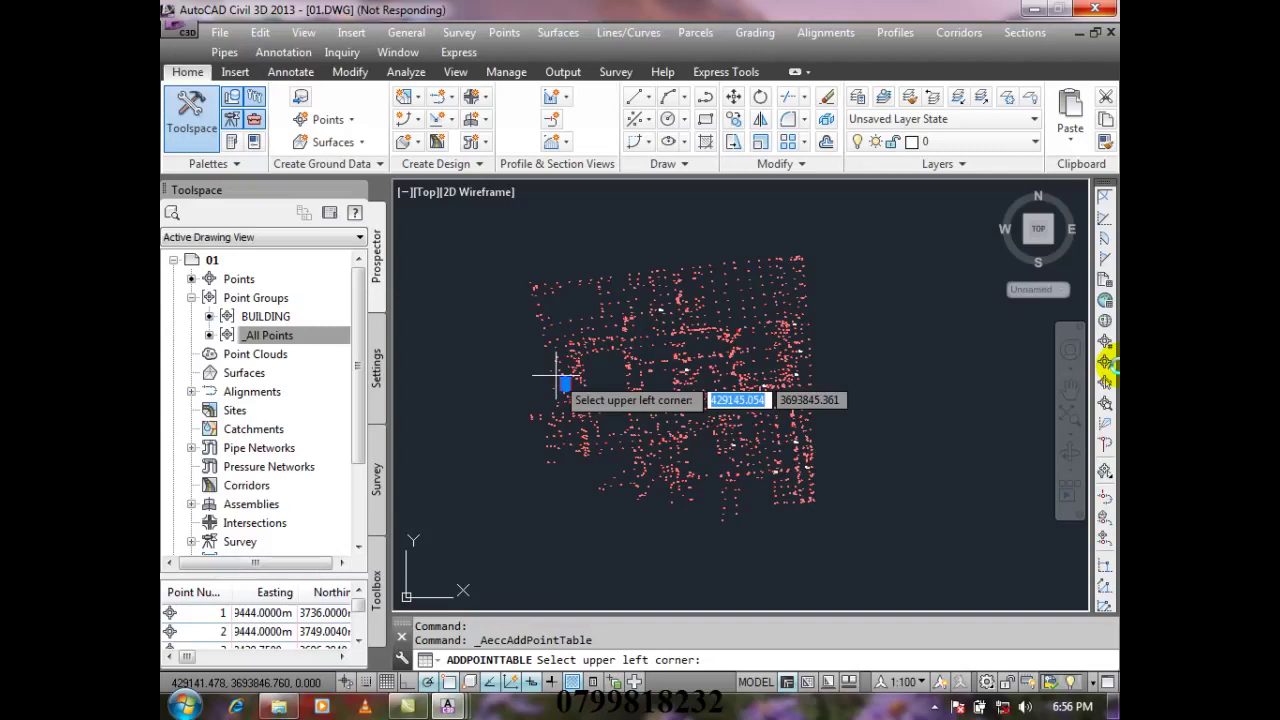
left_click(936, 706)
left_click(906, 611)
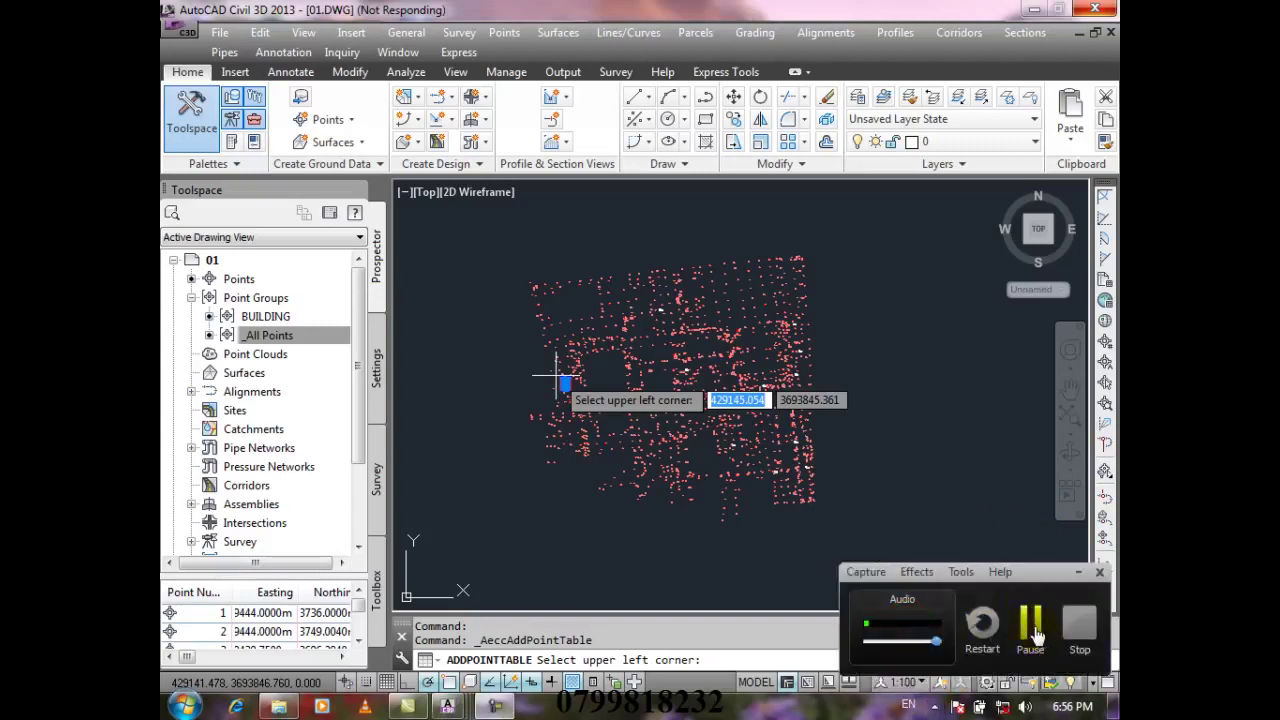
left_click(1079, 625)
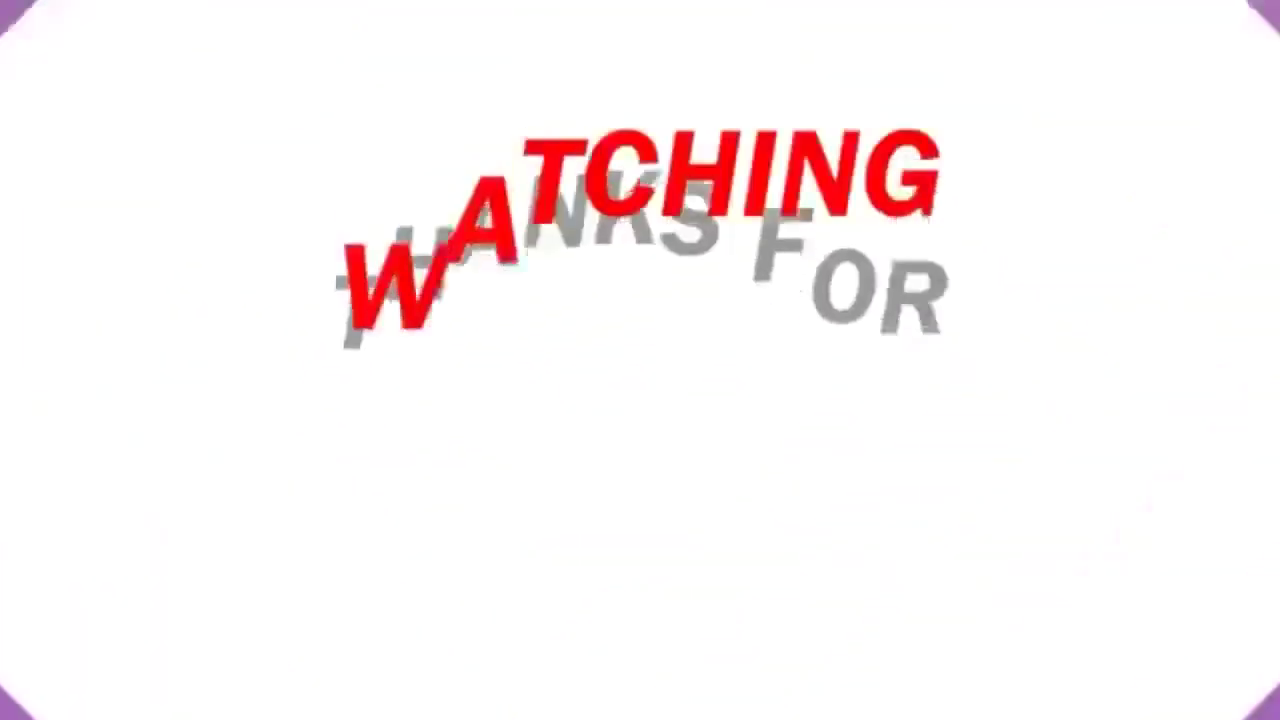